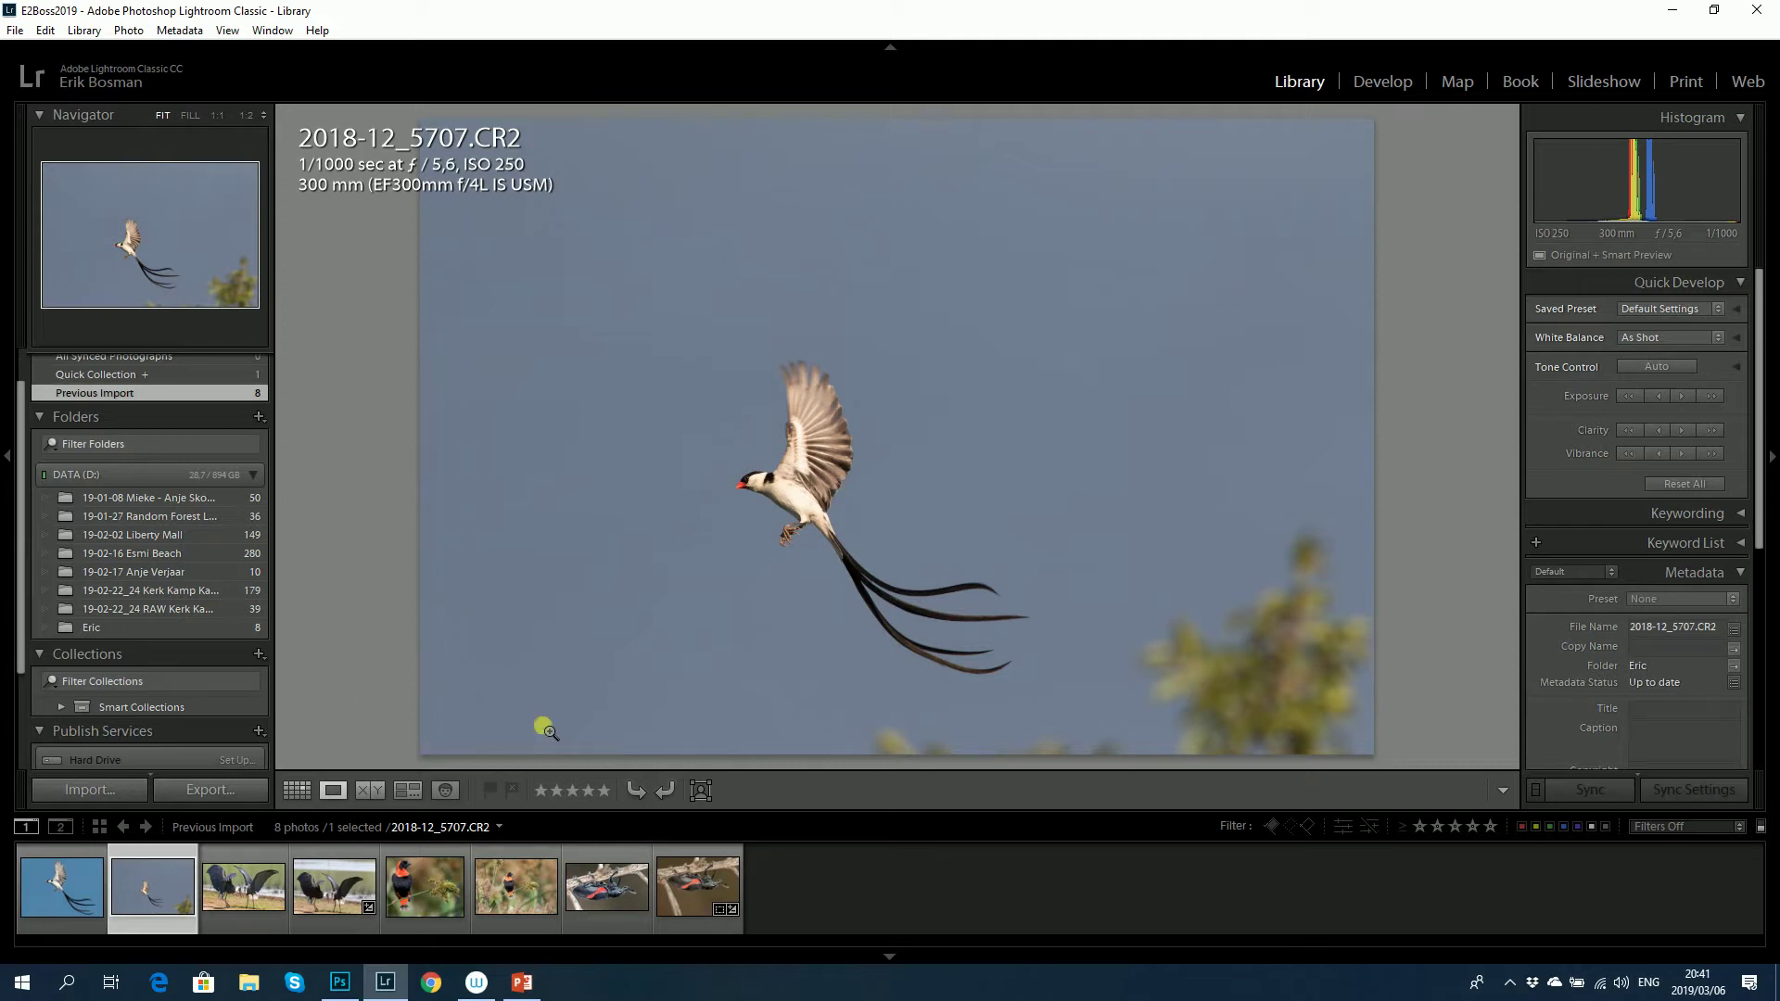
- Compare the edited JPG versions with the raw CR2 originals of the flying bird, stork, red bishop and beetle photos
left_click(58, 918)
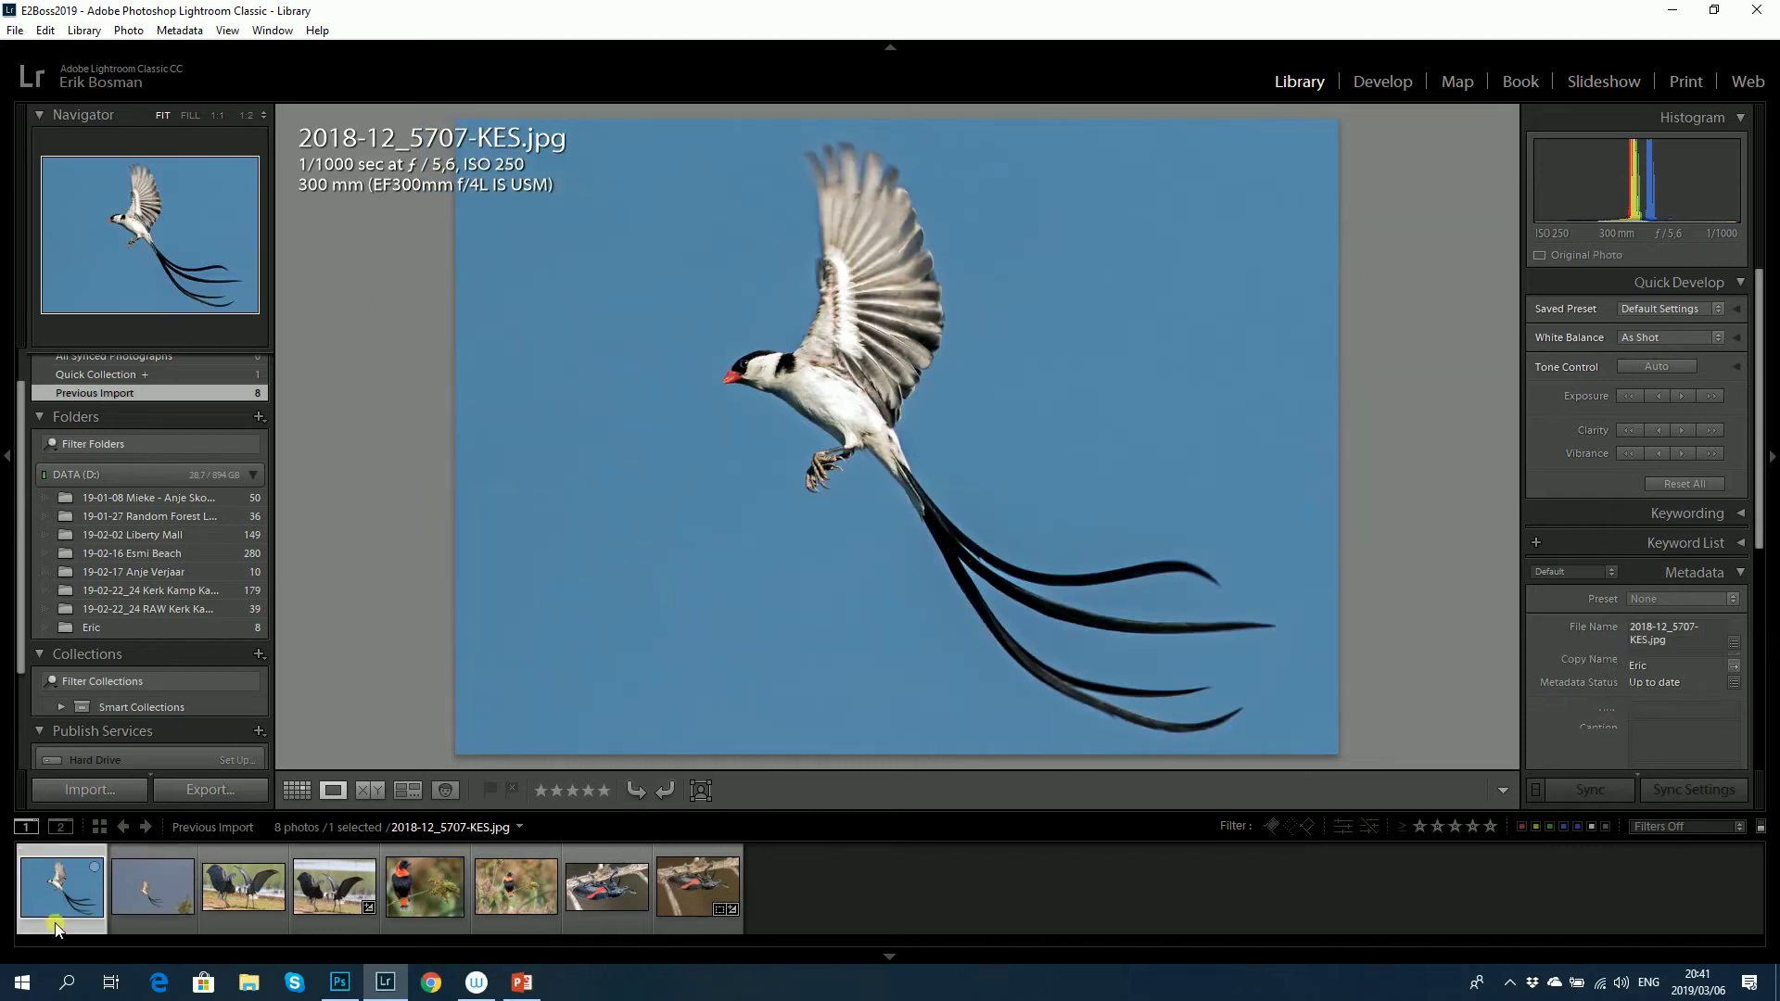
left_click(327, 927)
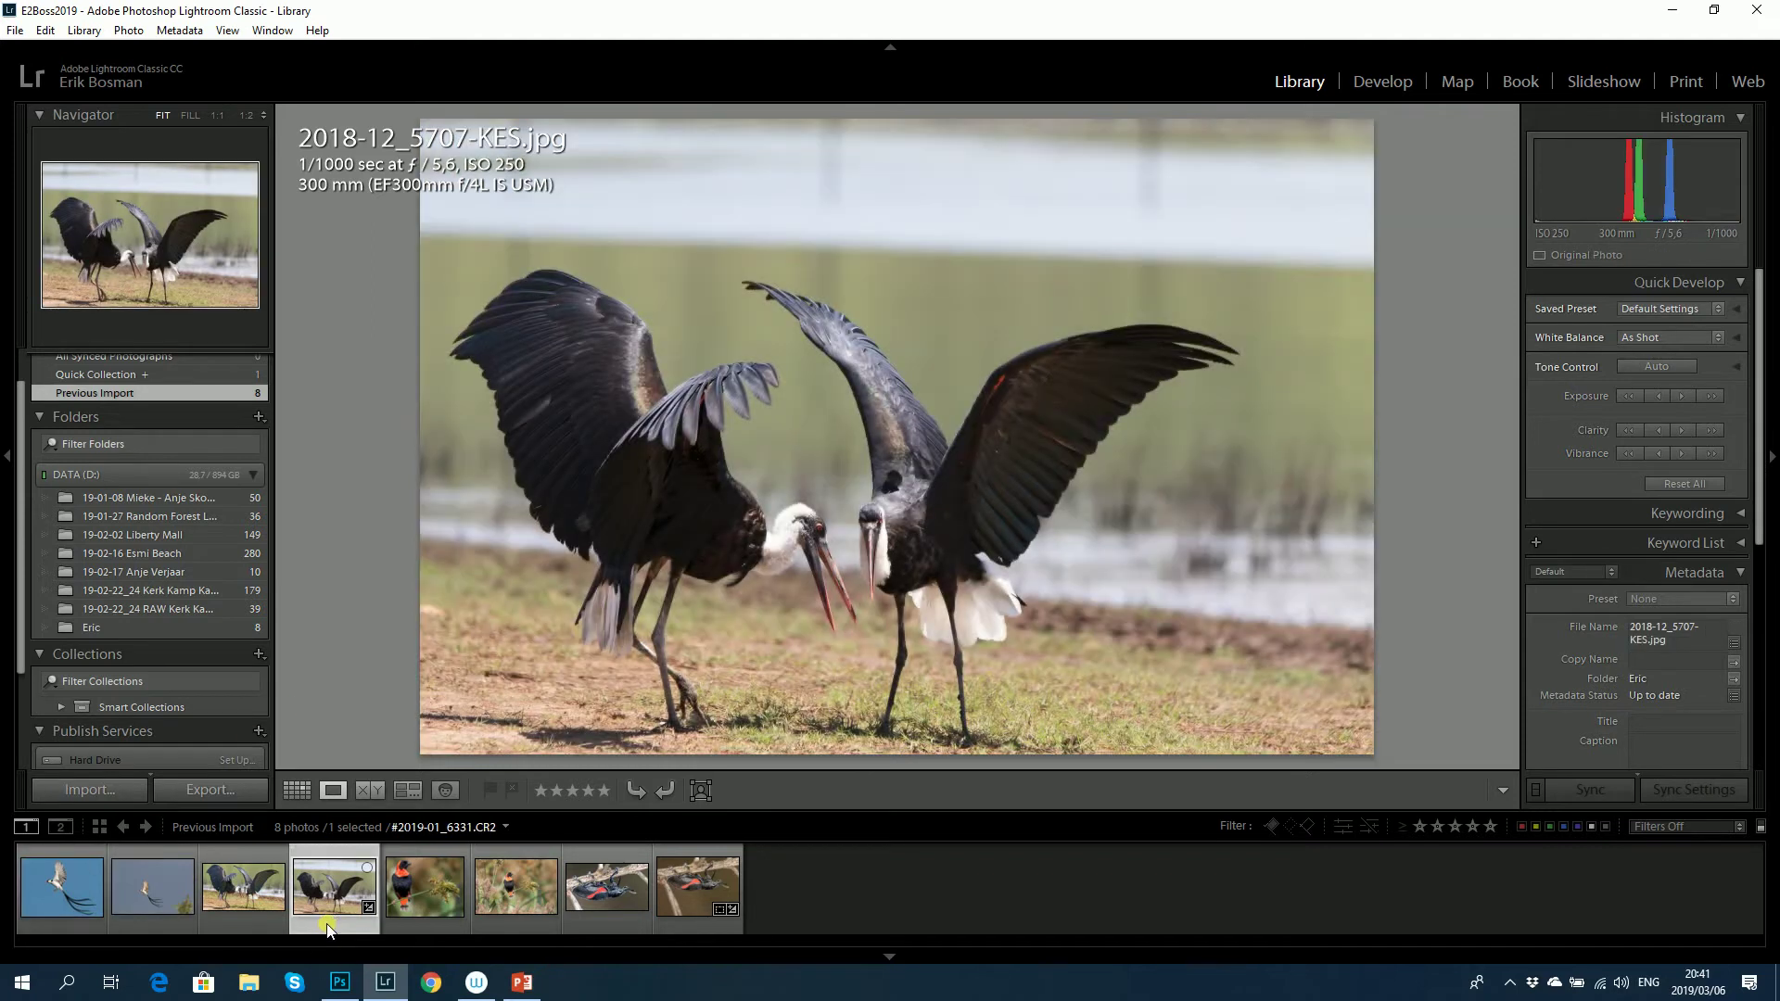
left_click(245, 918)
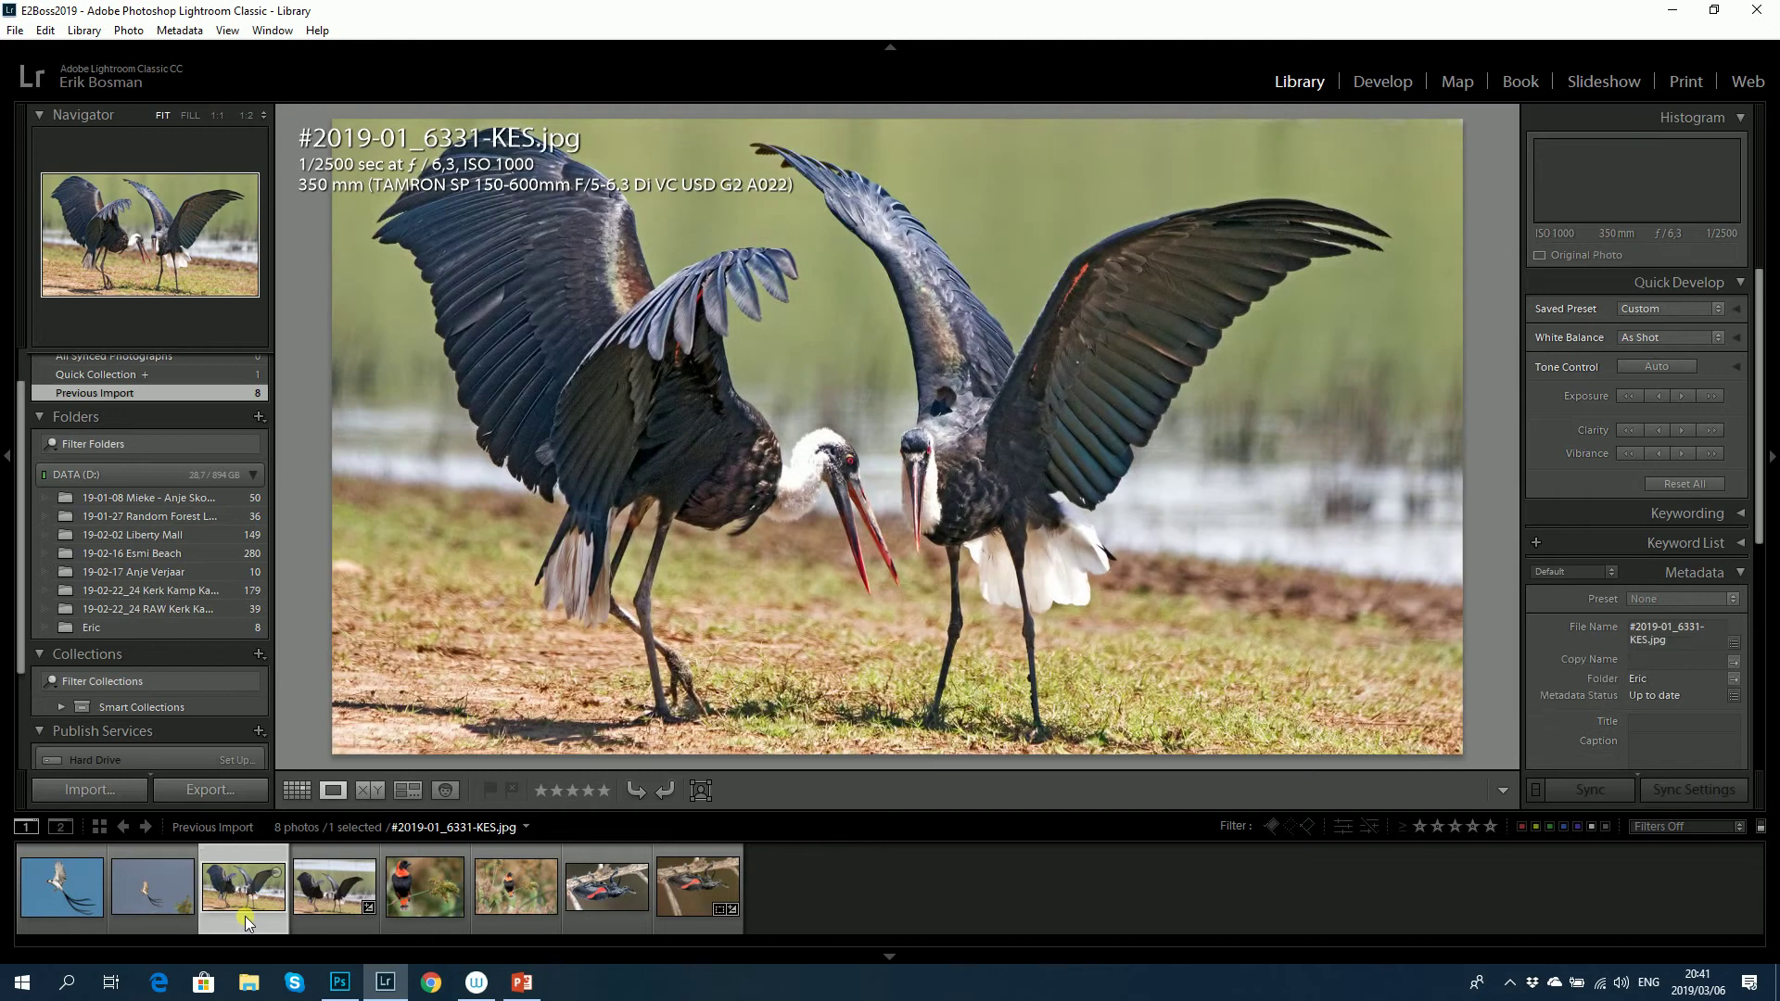
left_click(323, 916)
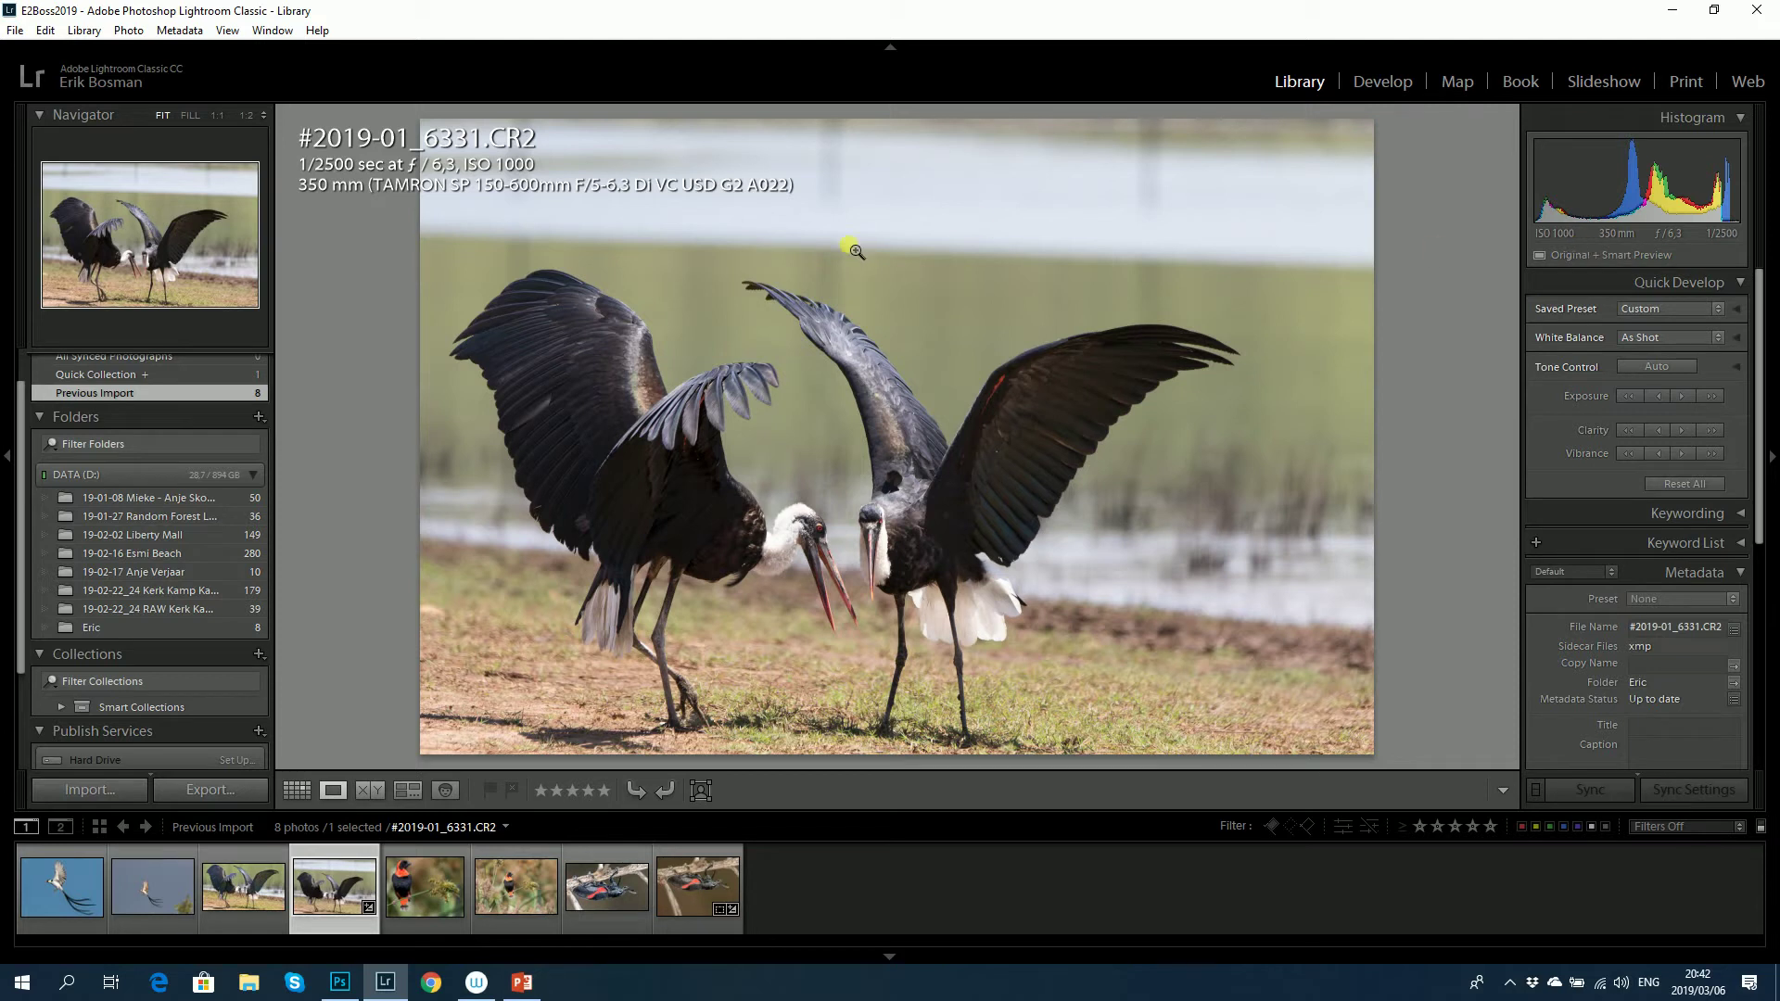
left_click(236, 922)
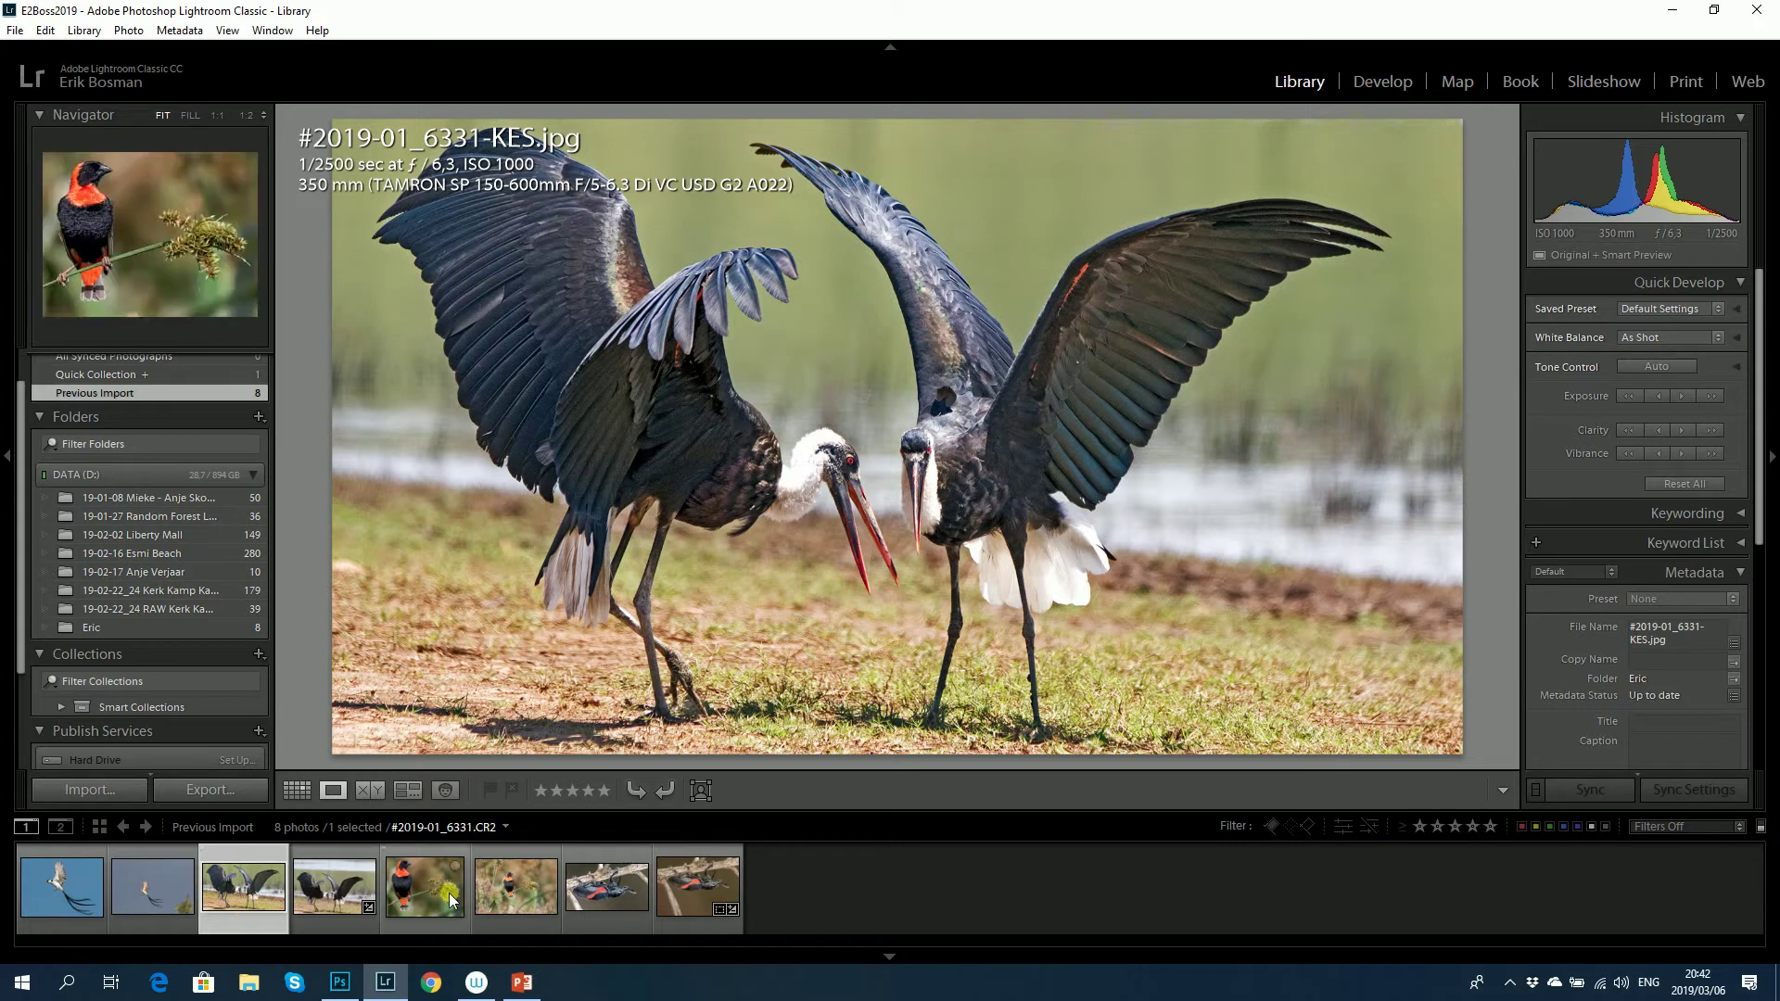
left_click(505, 932)
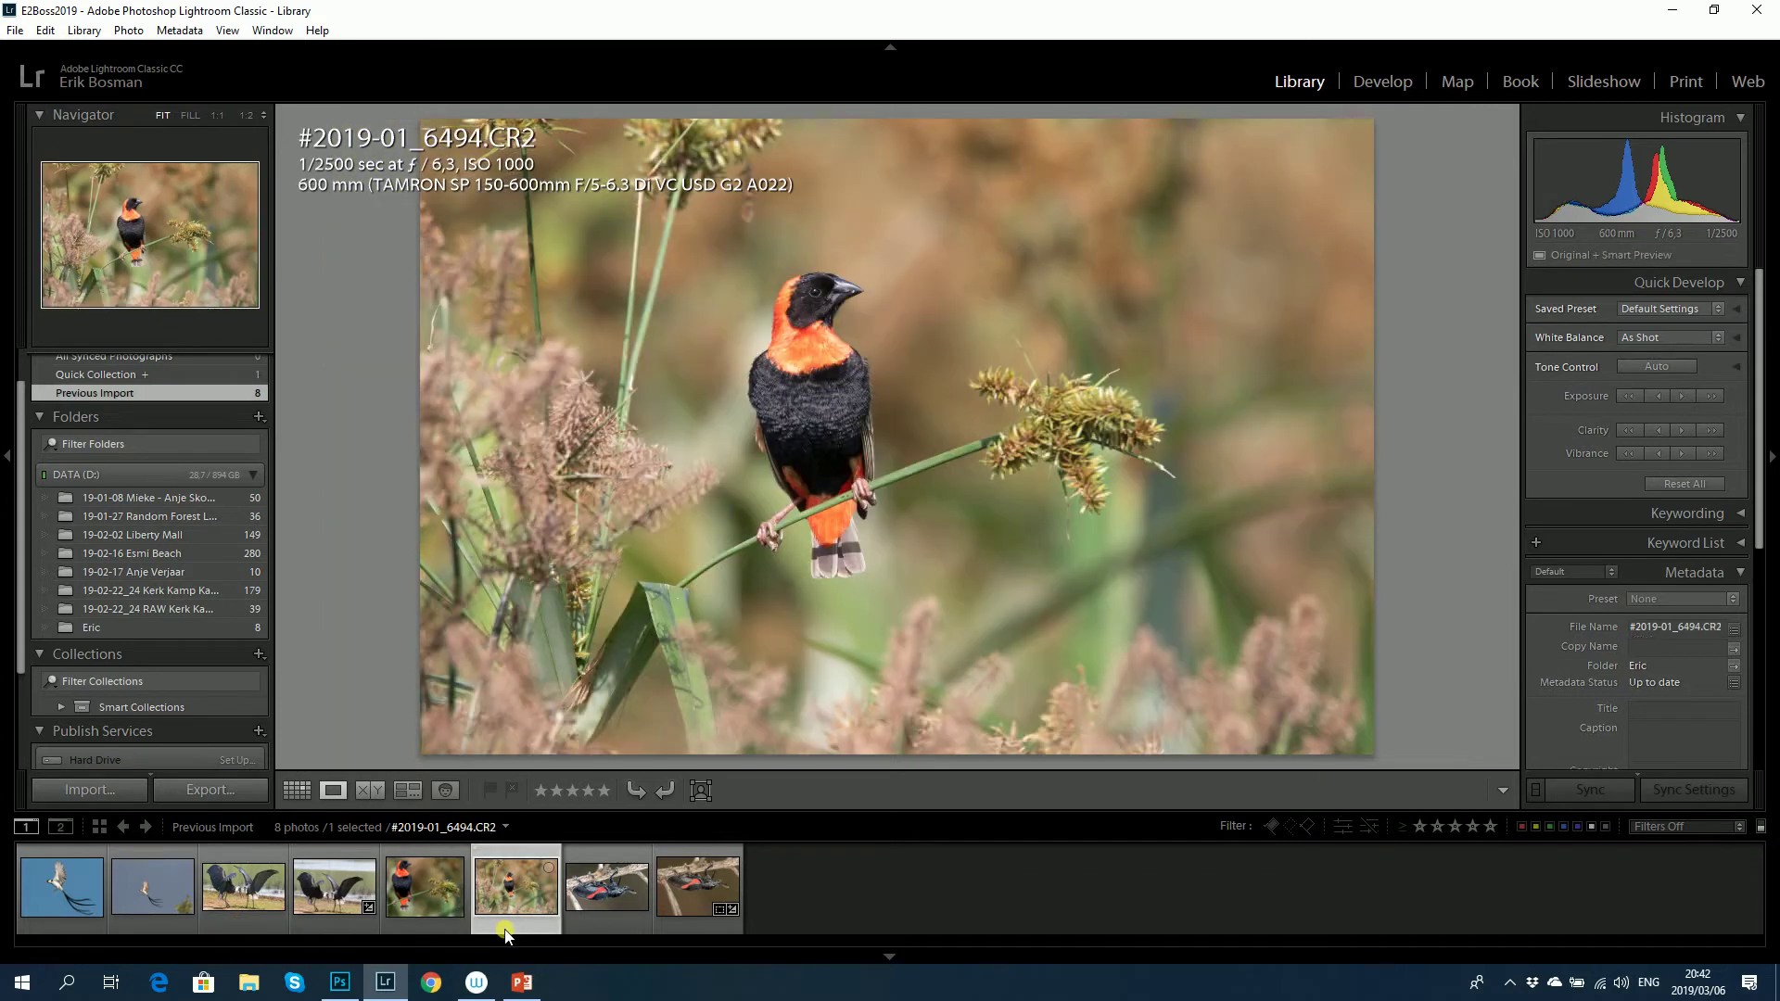
left_click(410, 916)
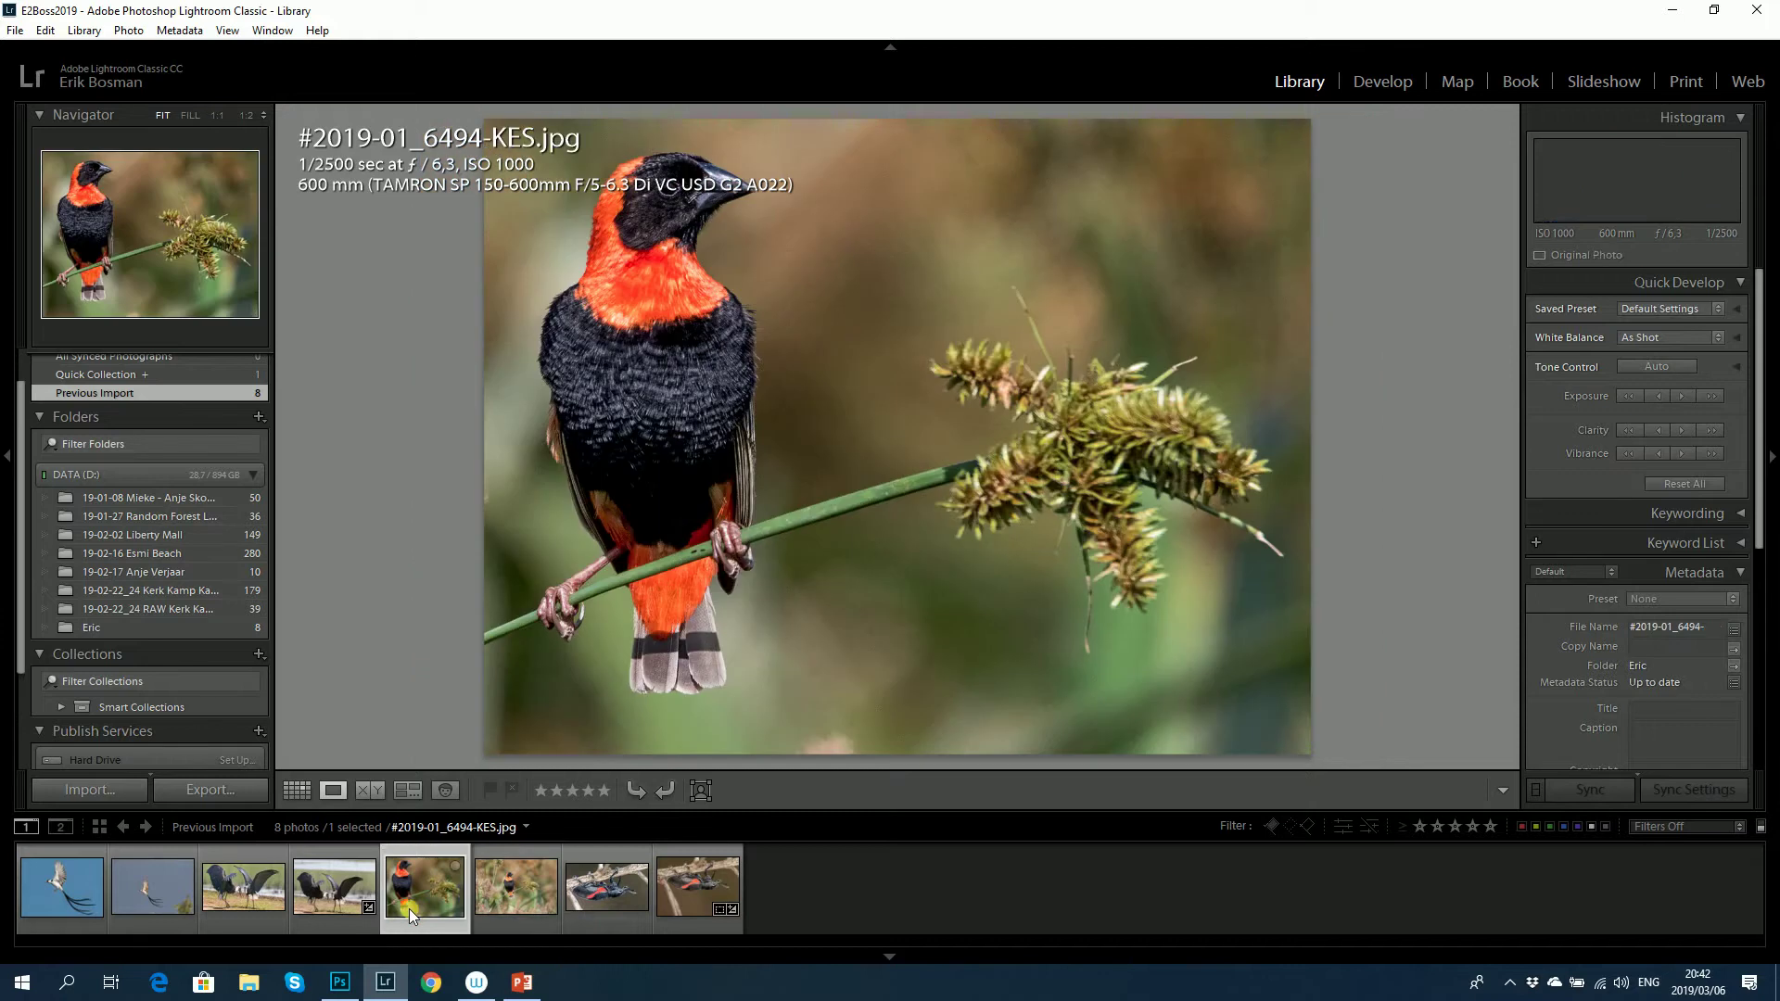
left_click(675, 928)
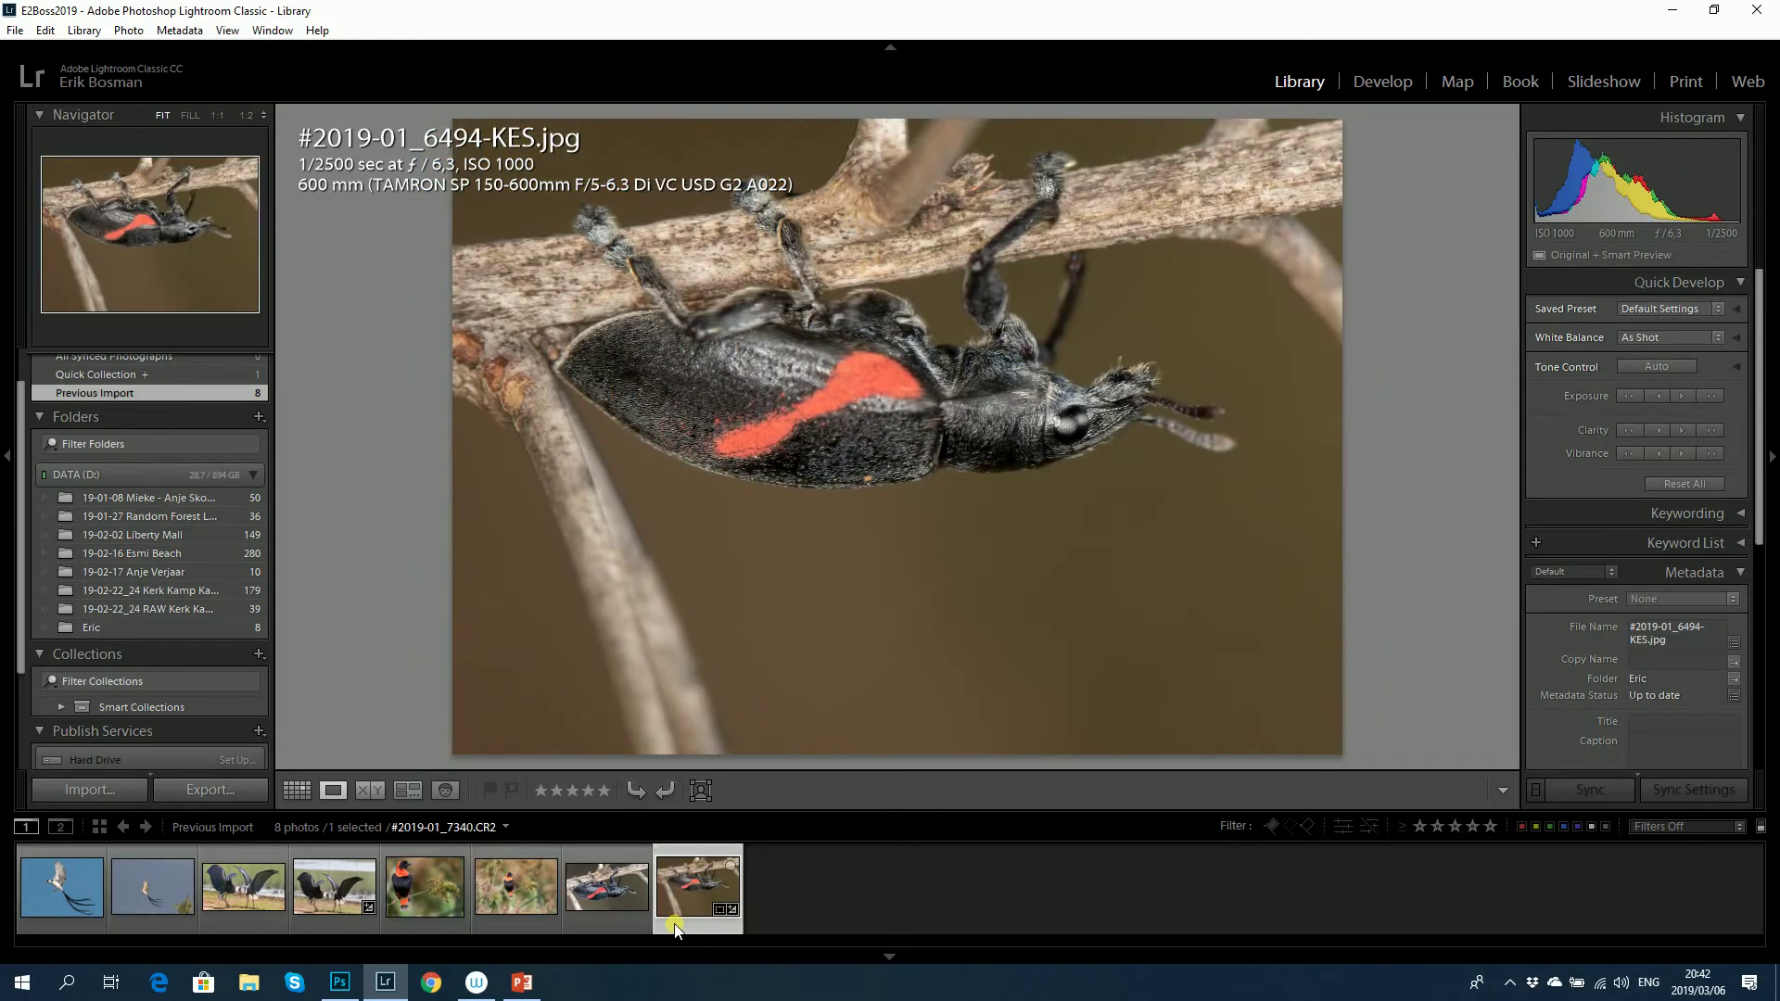
left_click(615, 914)
left_click(676, 923)
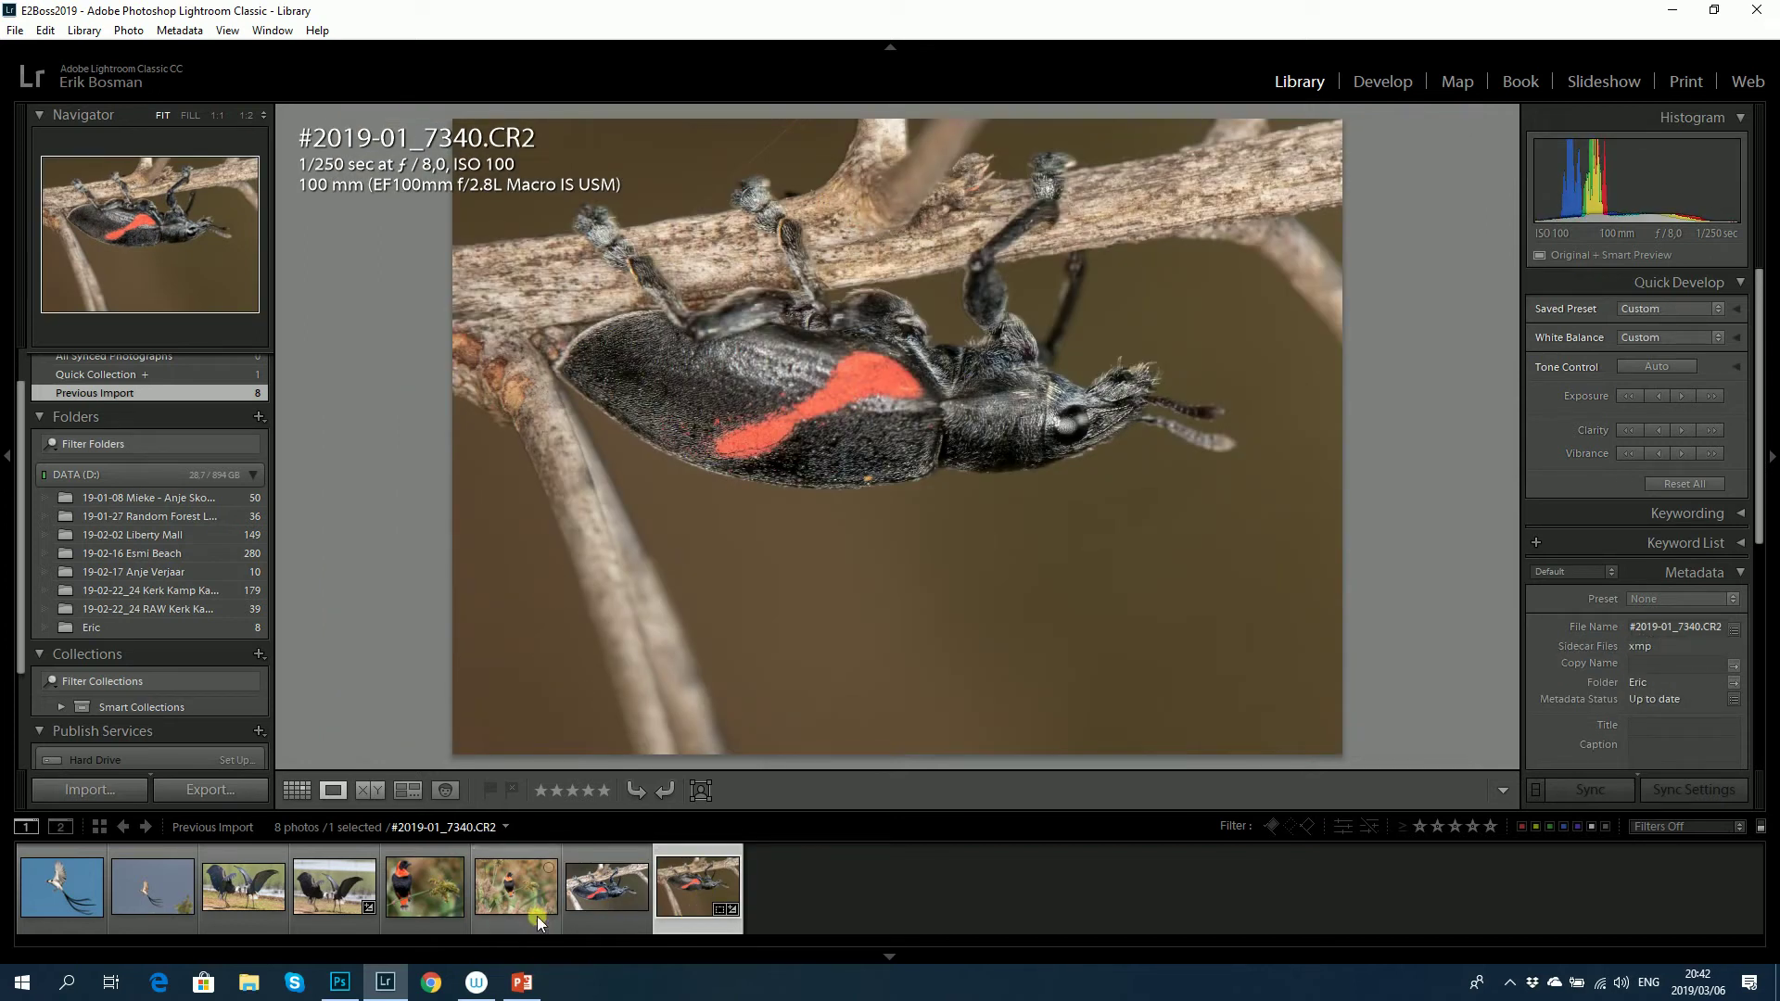
left_click(601, 923)
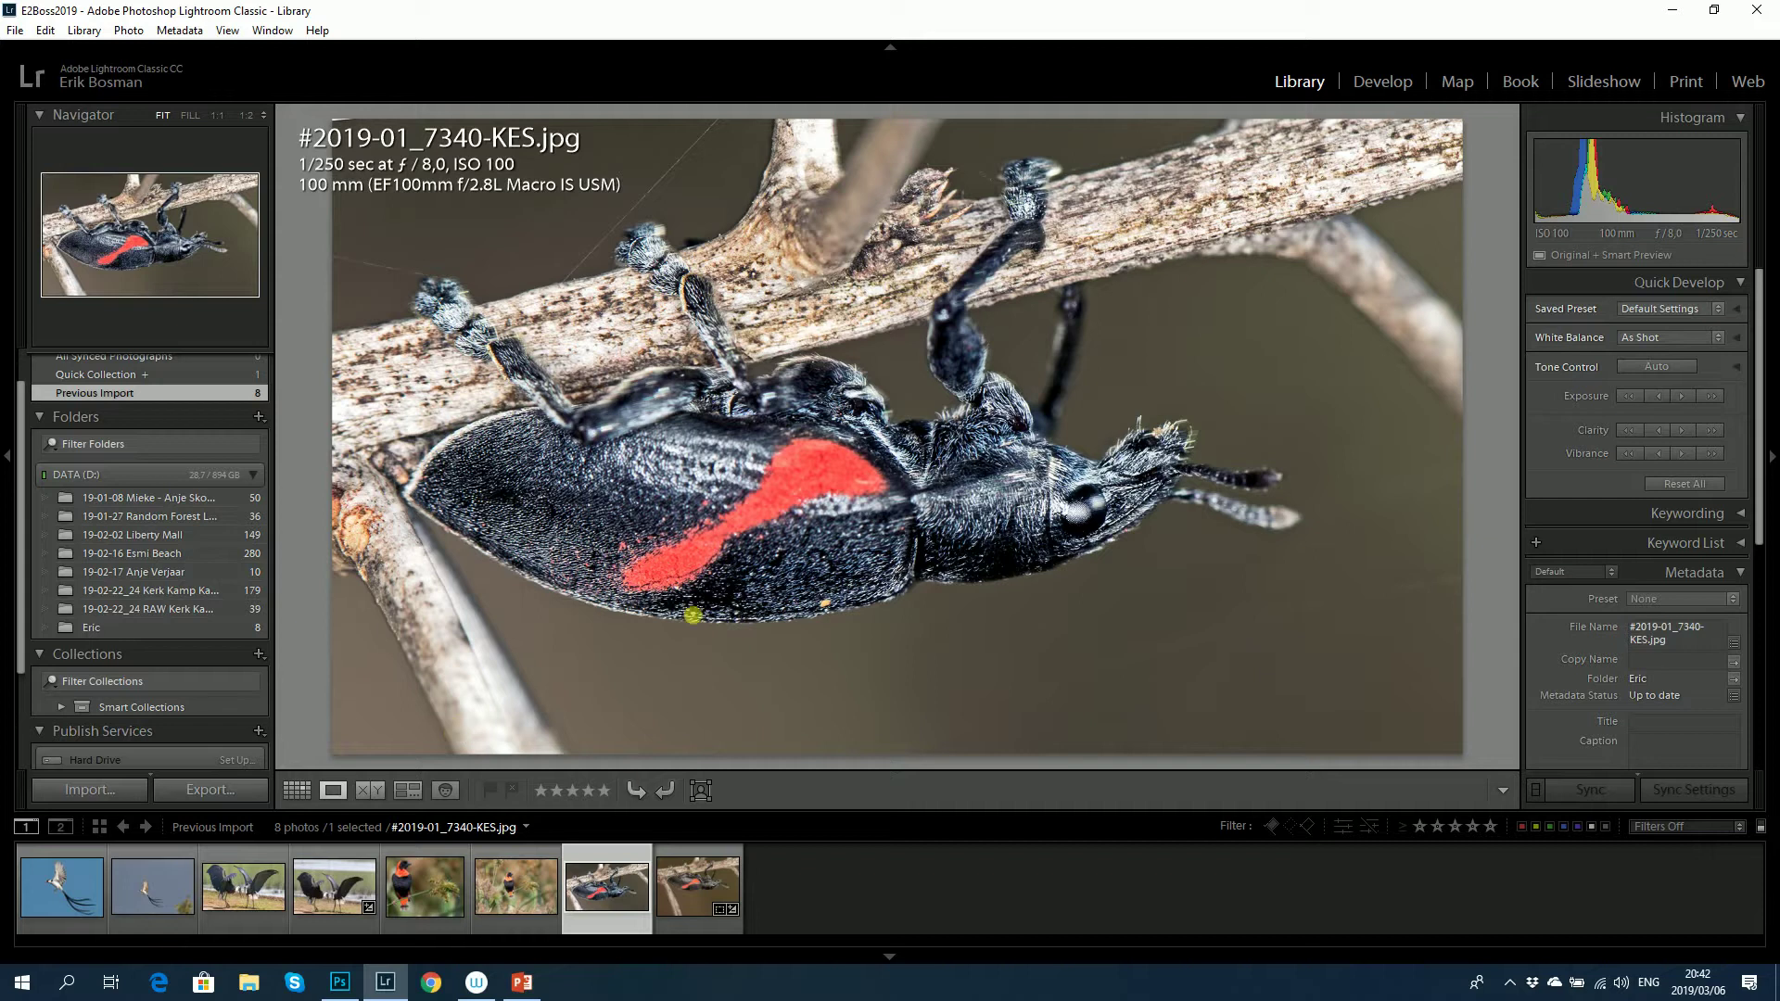
- Bring up the raw beetle photo #2019-01_7340.CR2 in the Develop module to view its settings
left_click(1668, 10)
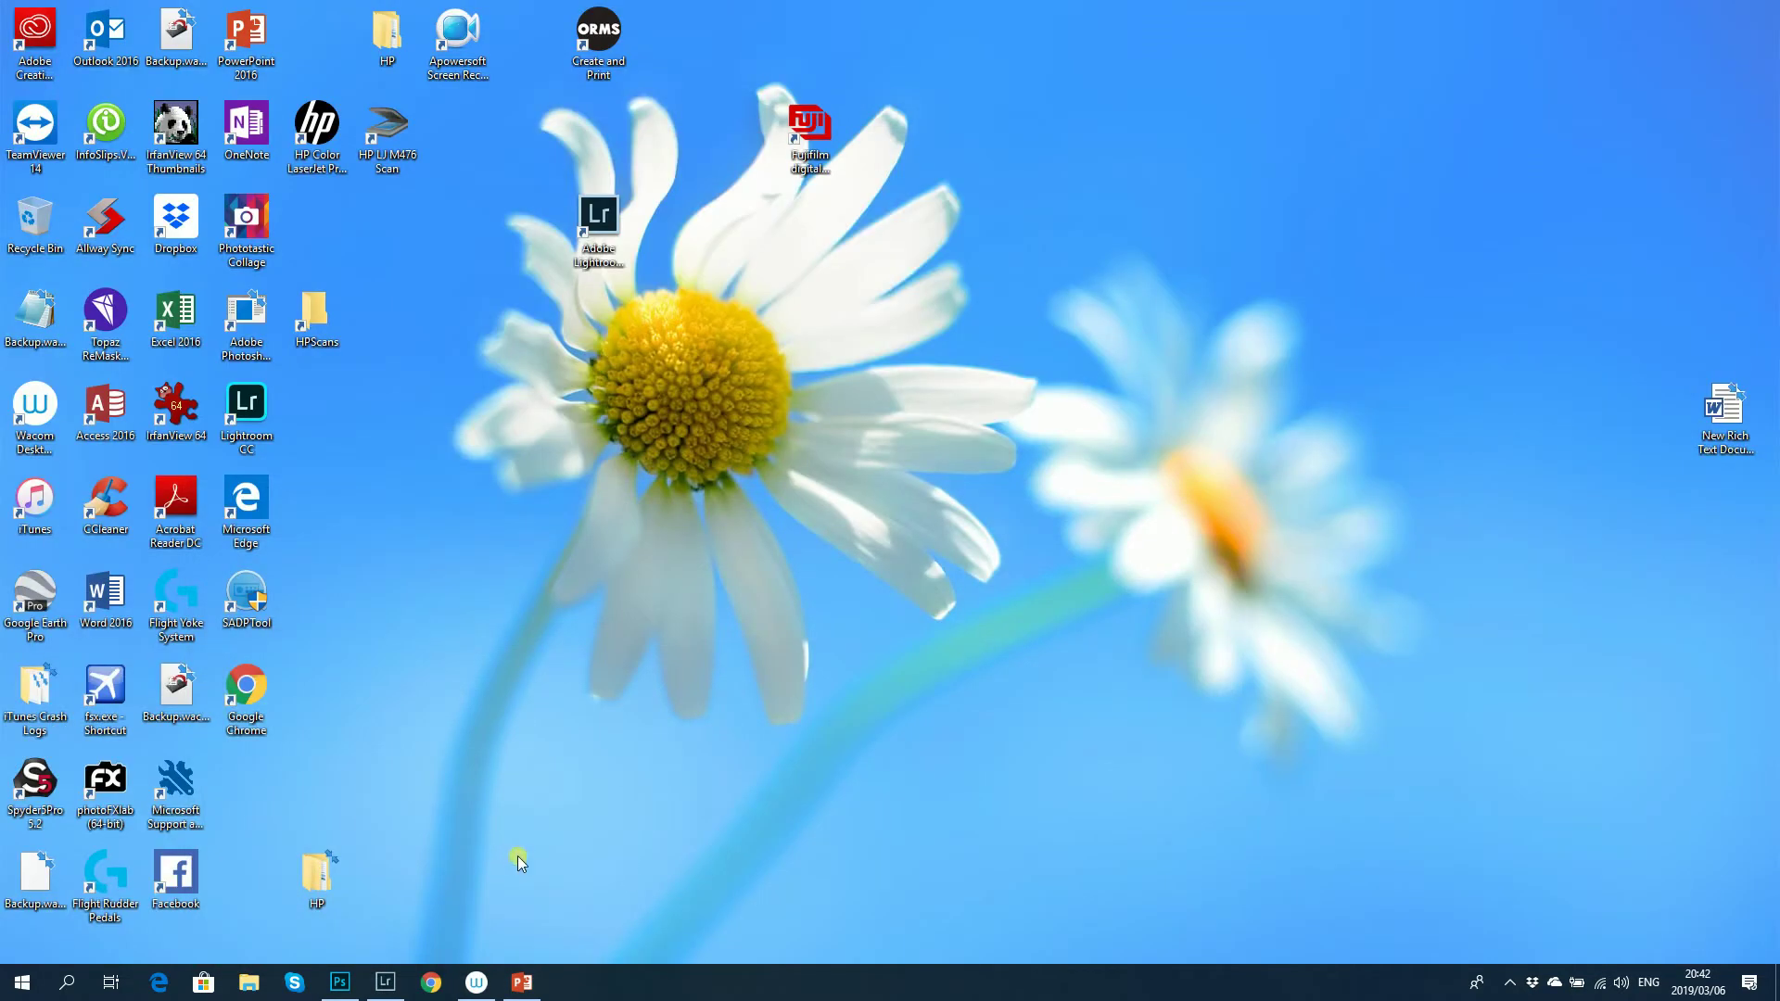
left_click(385, 982)
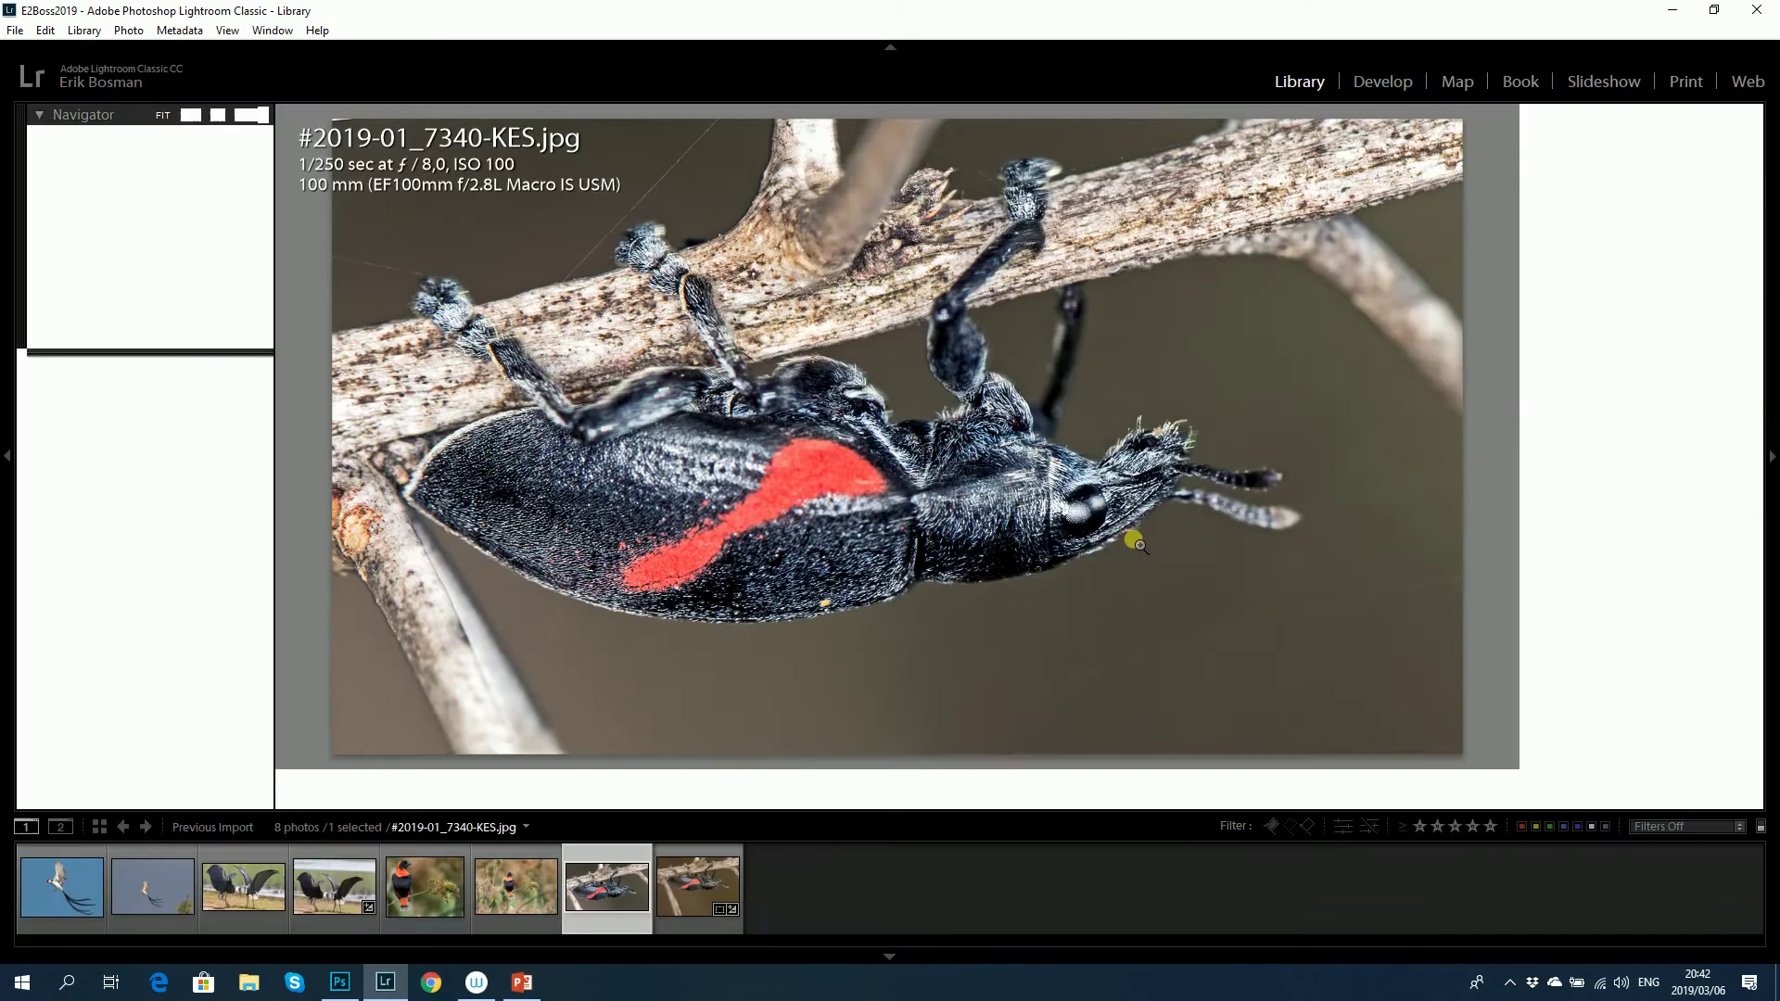
left_click(707, 927)
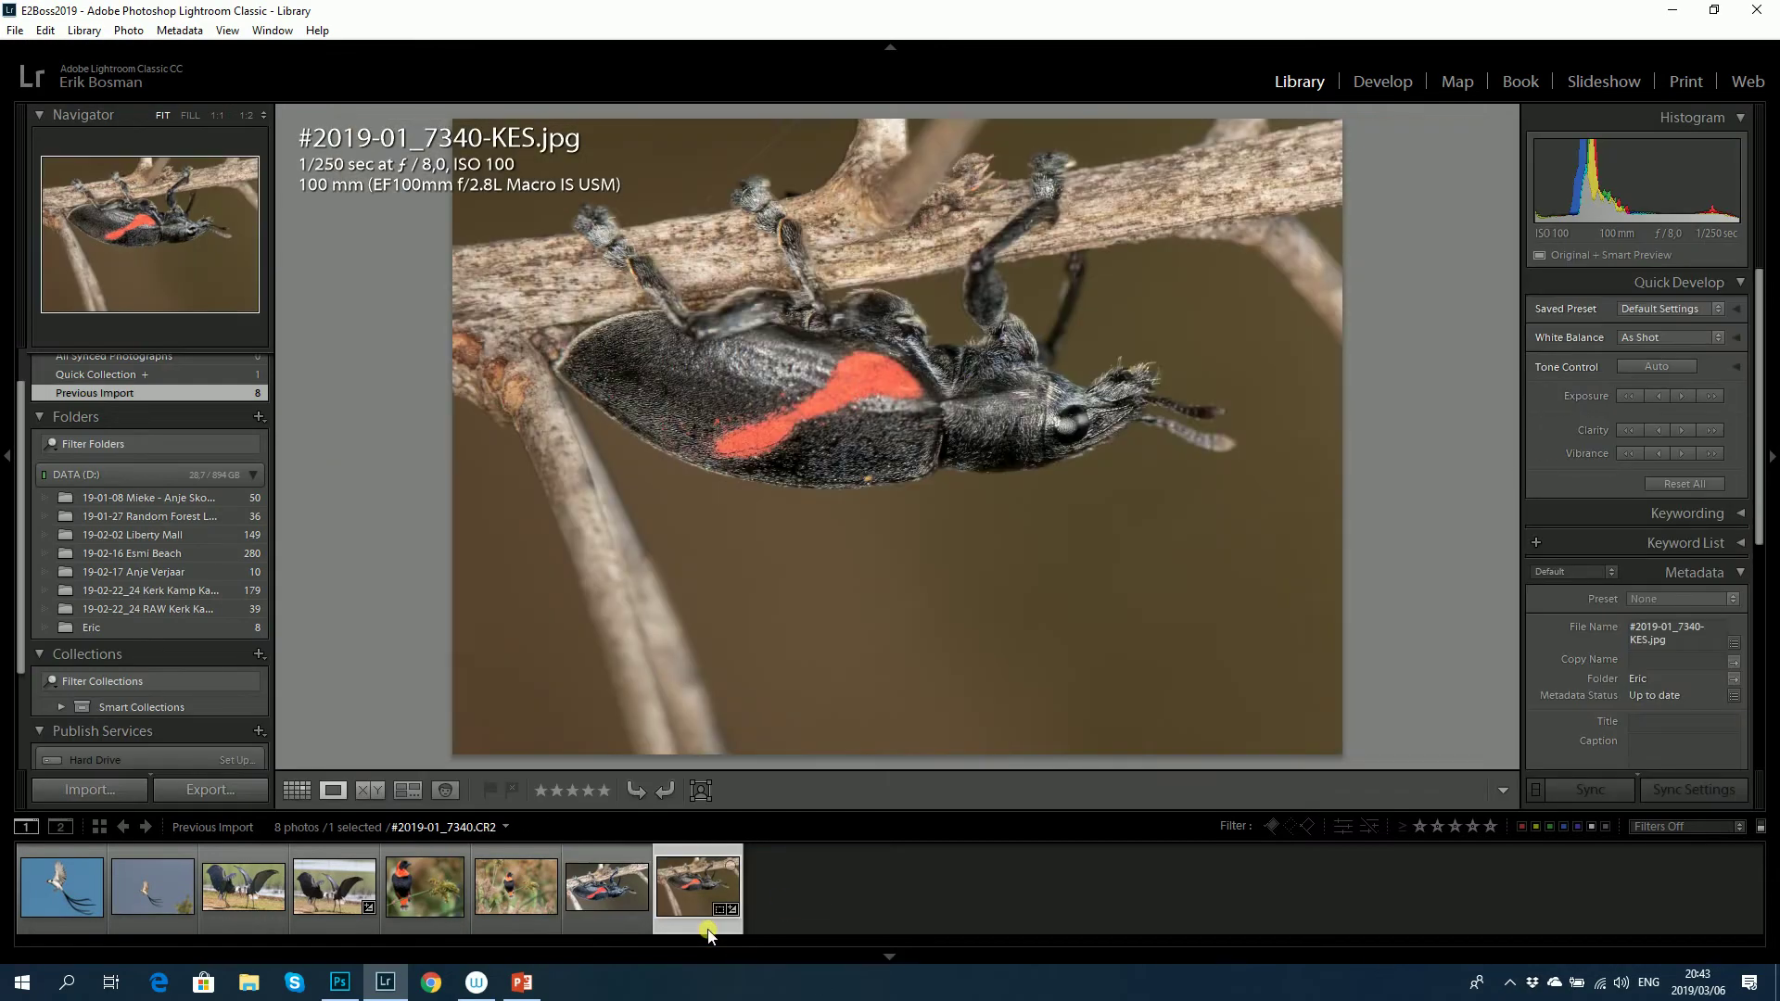
left_click(1409, 76)
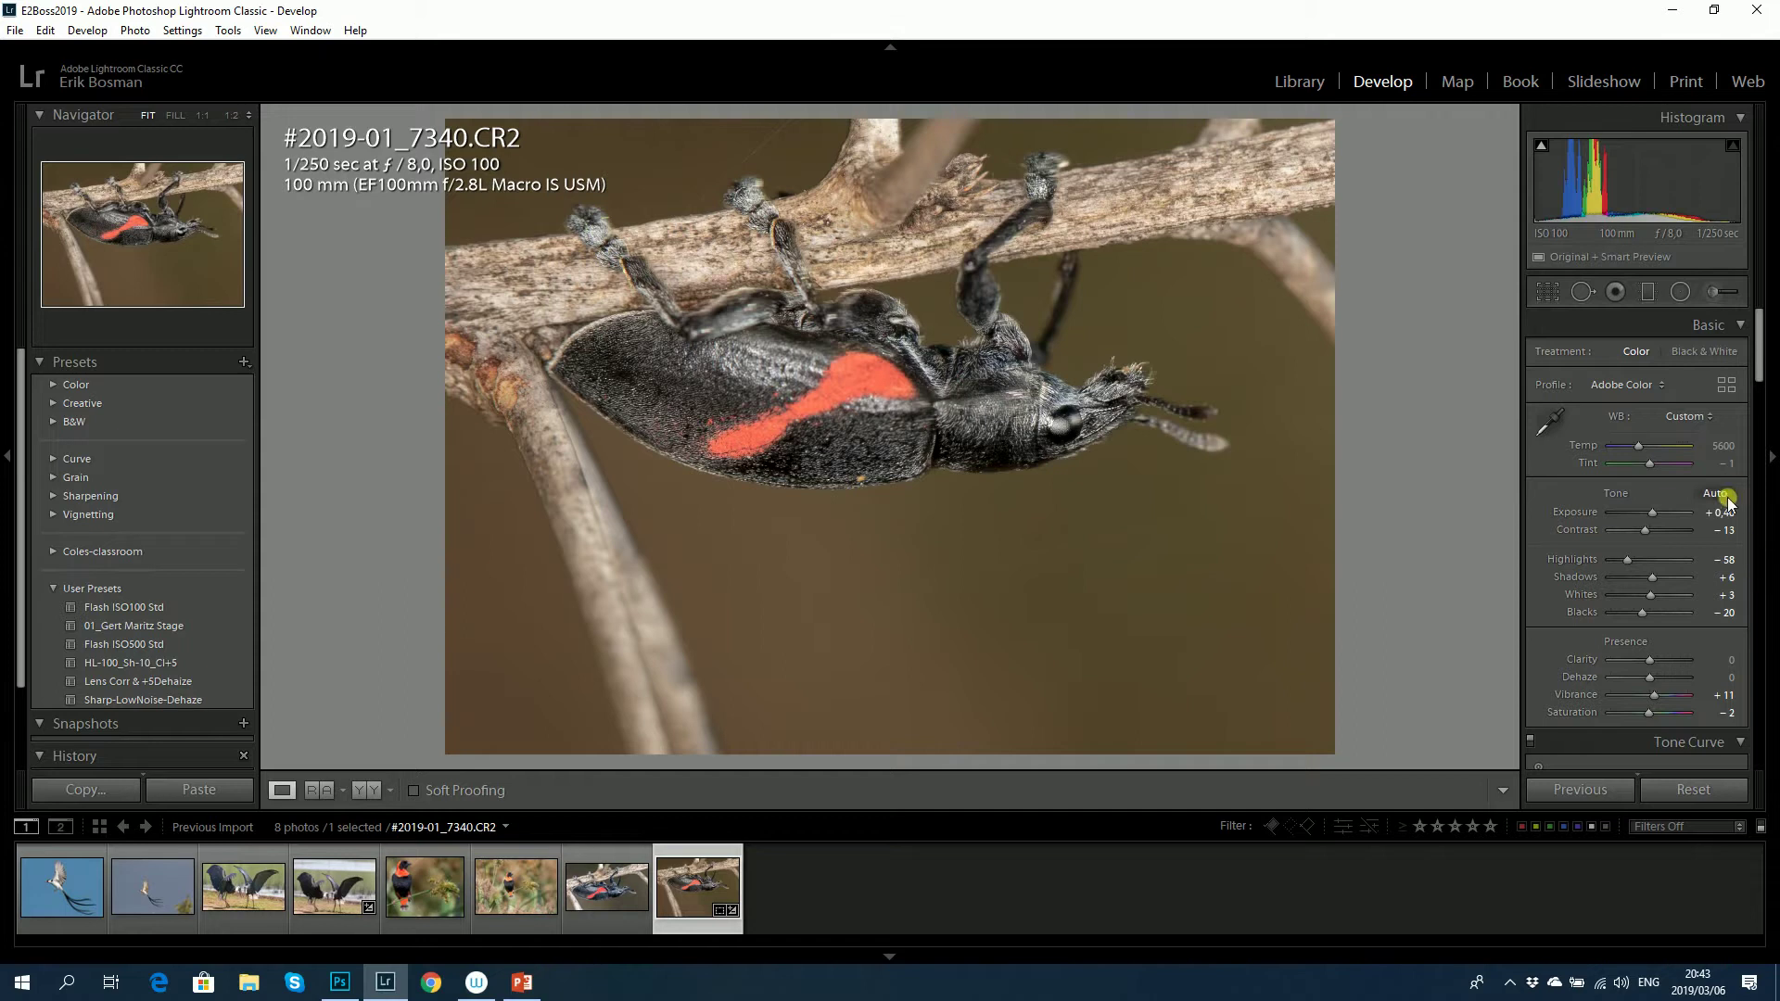
- Switch to Photoshop and open #2019-01_7340.CR2 from the Eric folder in Camera Raw
left_click(1674, 10)
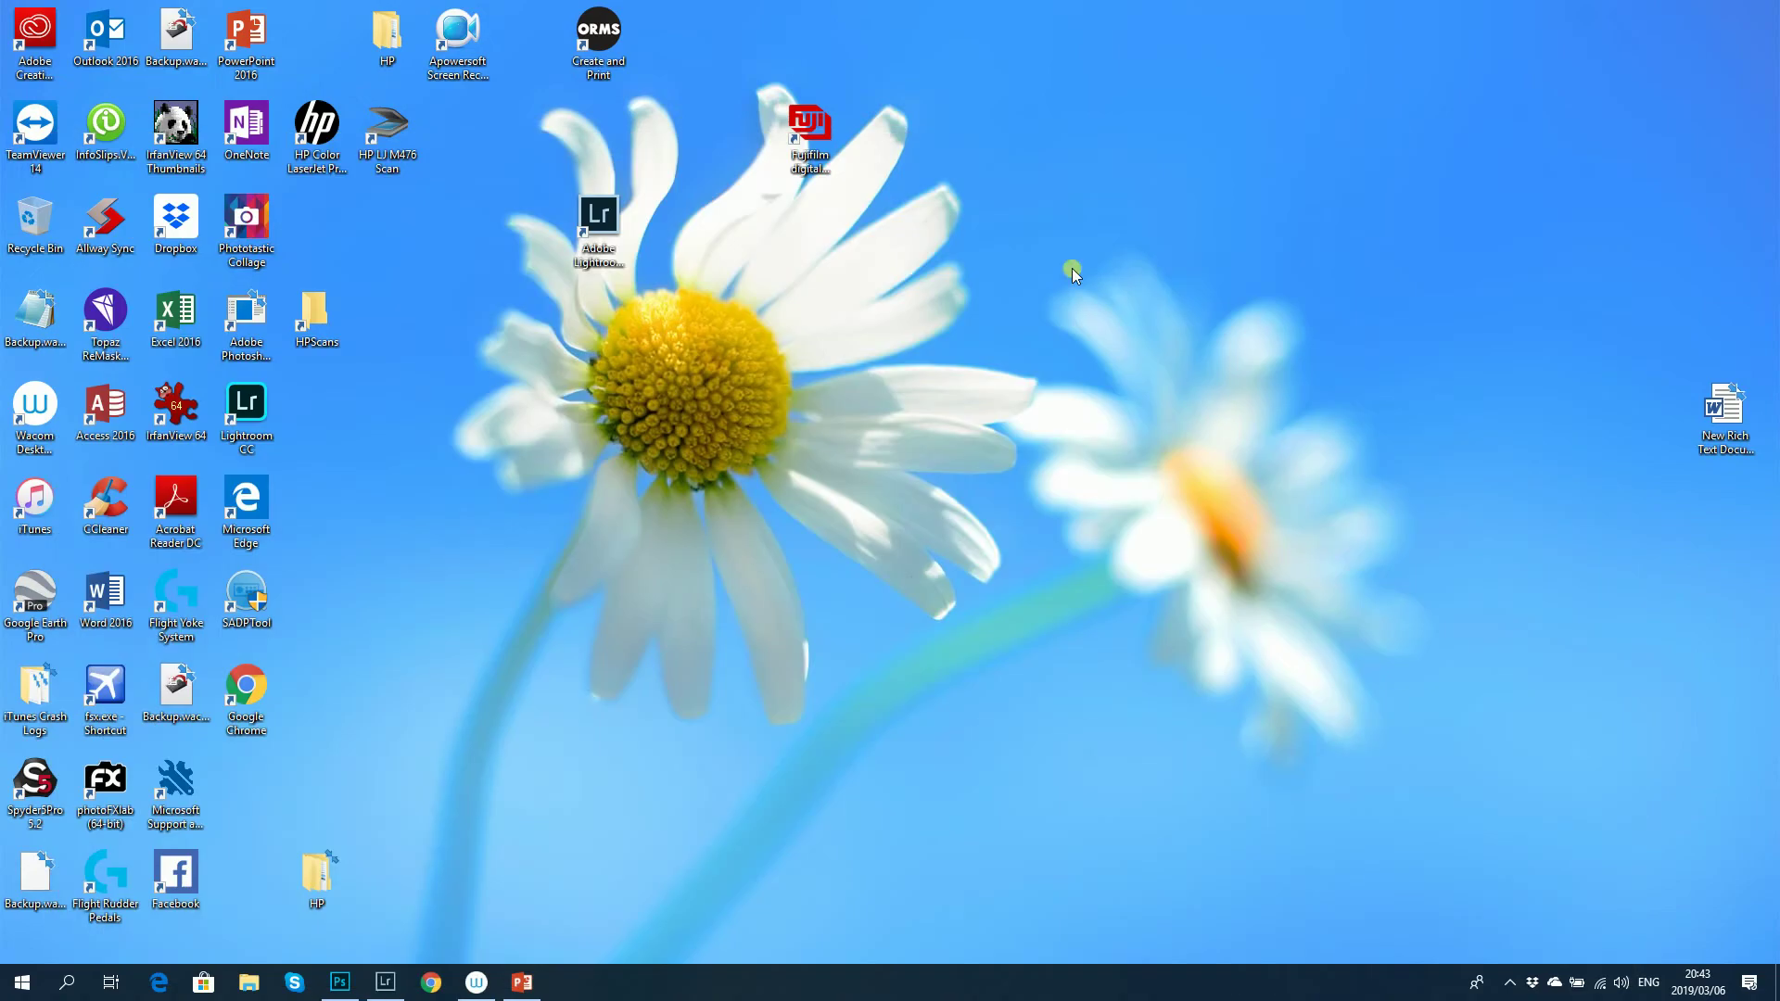
left_click(339, 982)
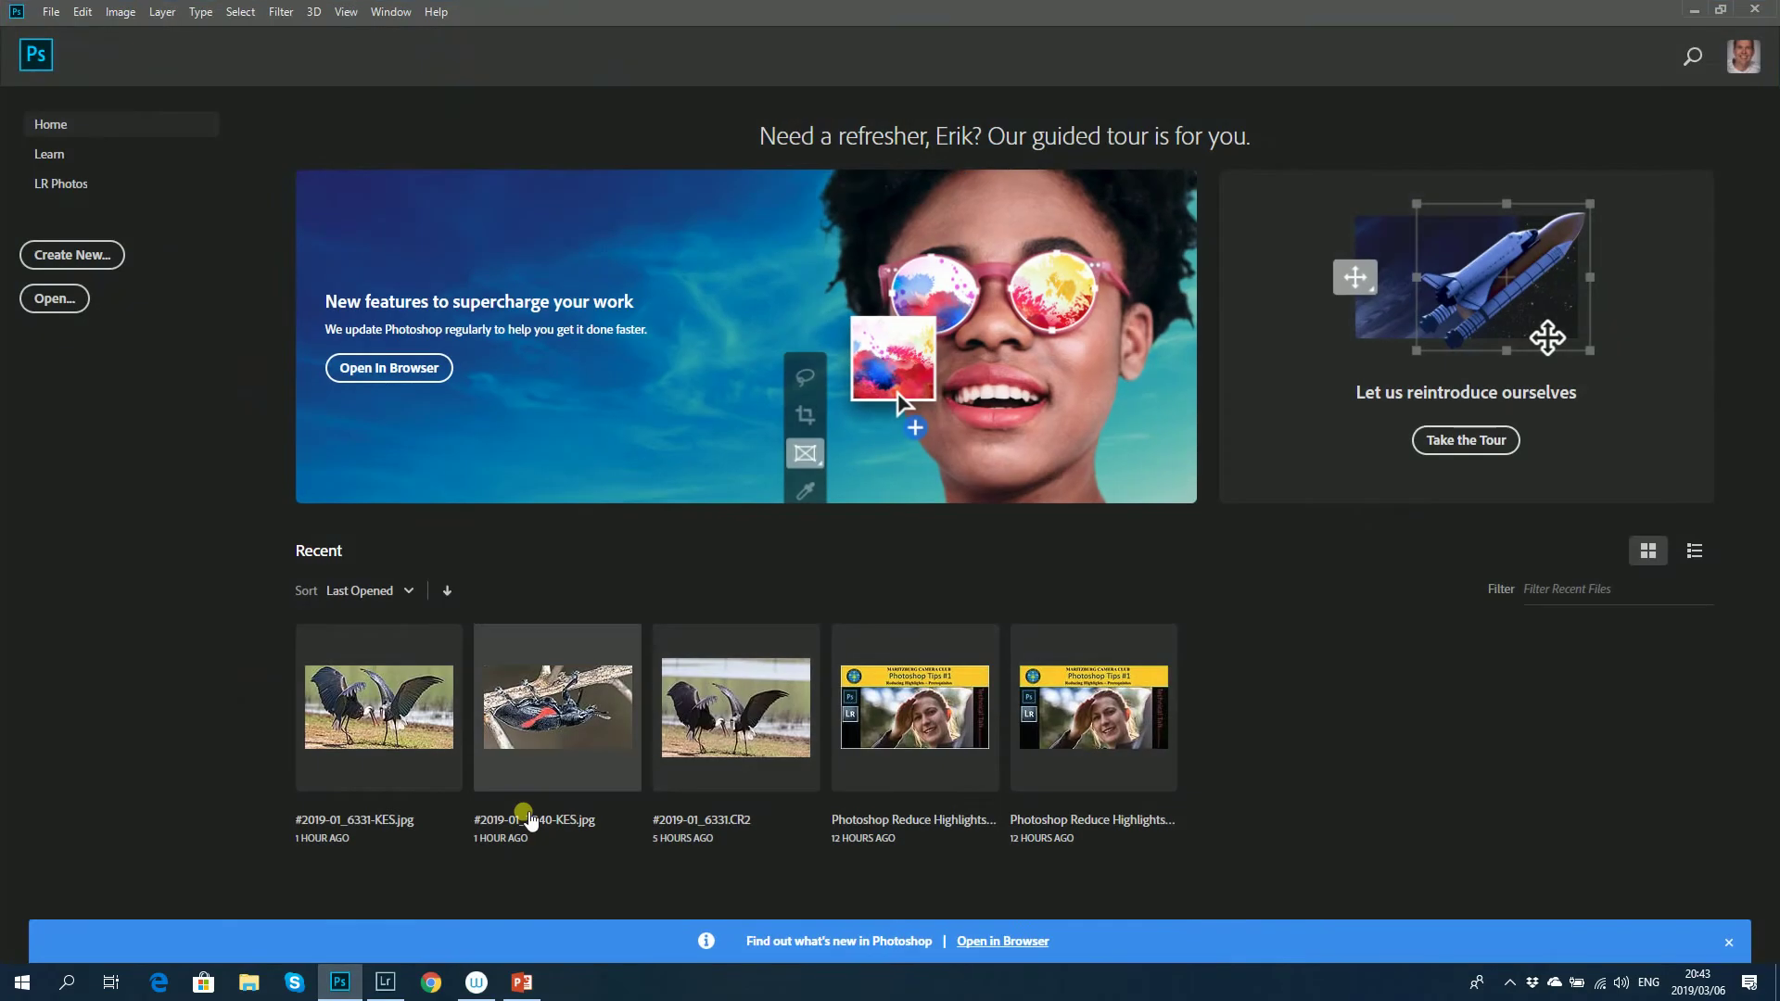
left_click(50, 12)
left_click(73, 49)
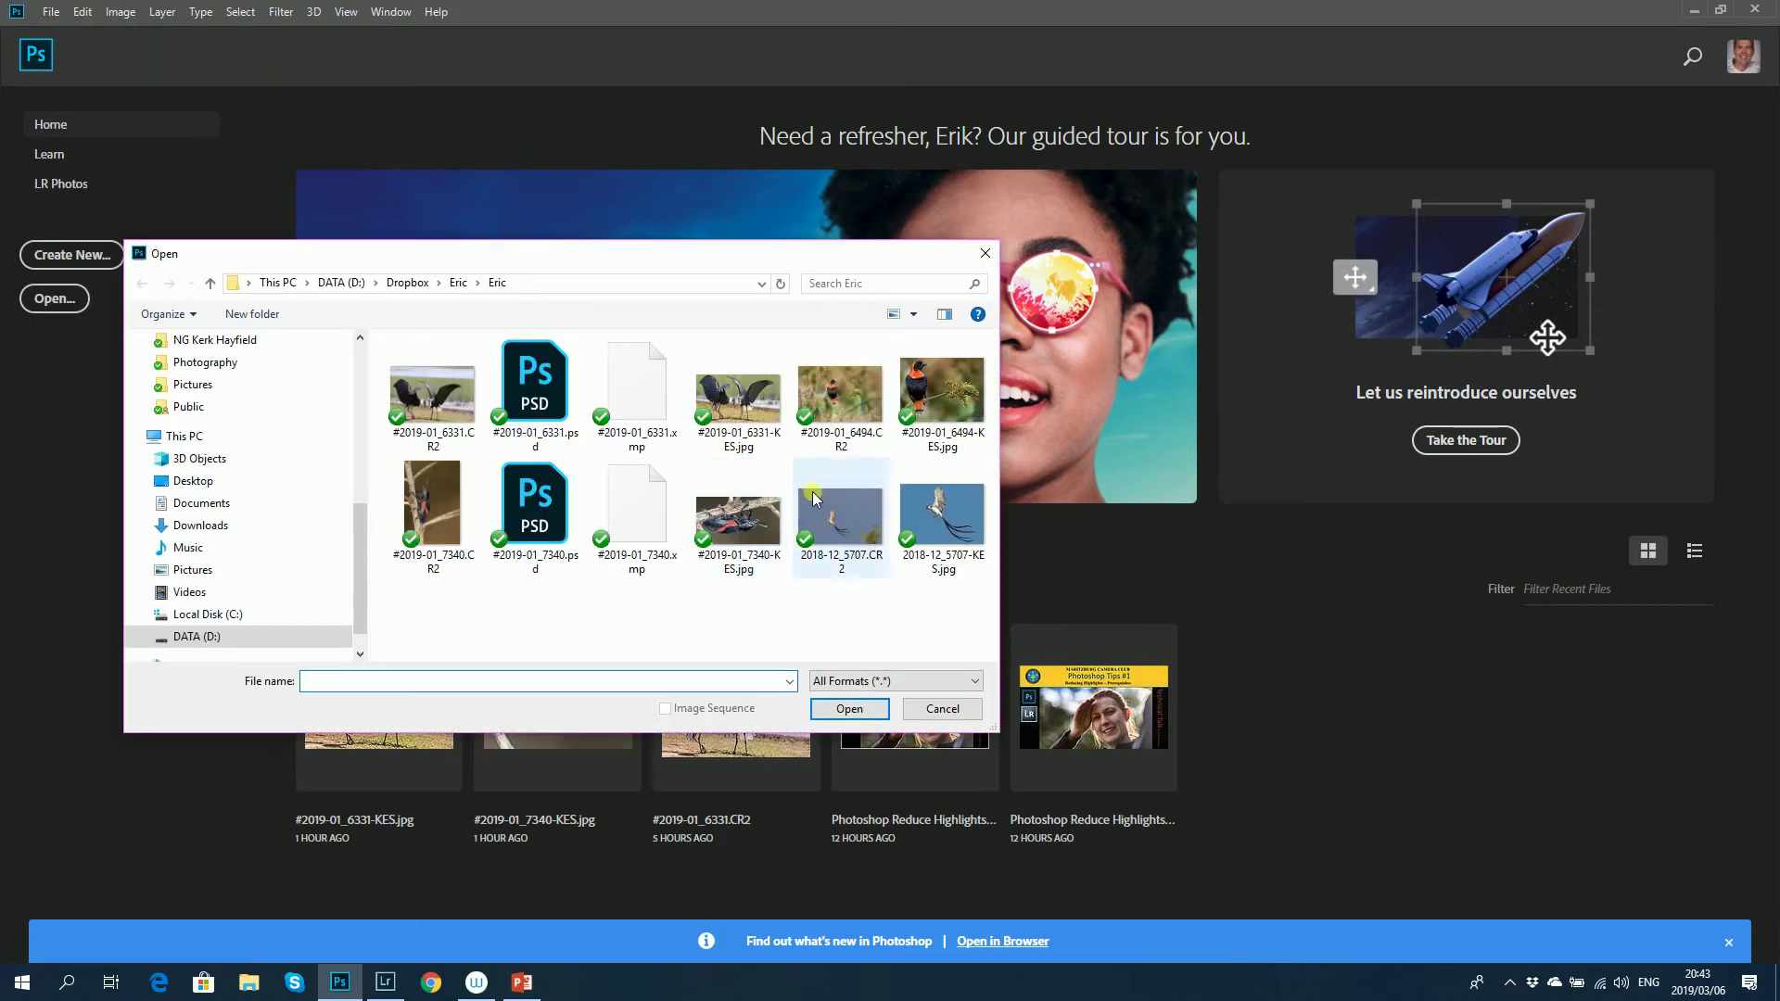
left_click(417, 547)
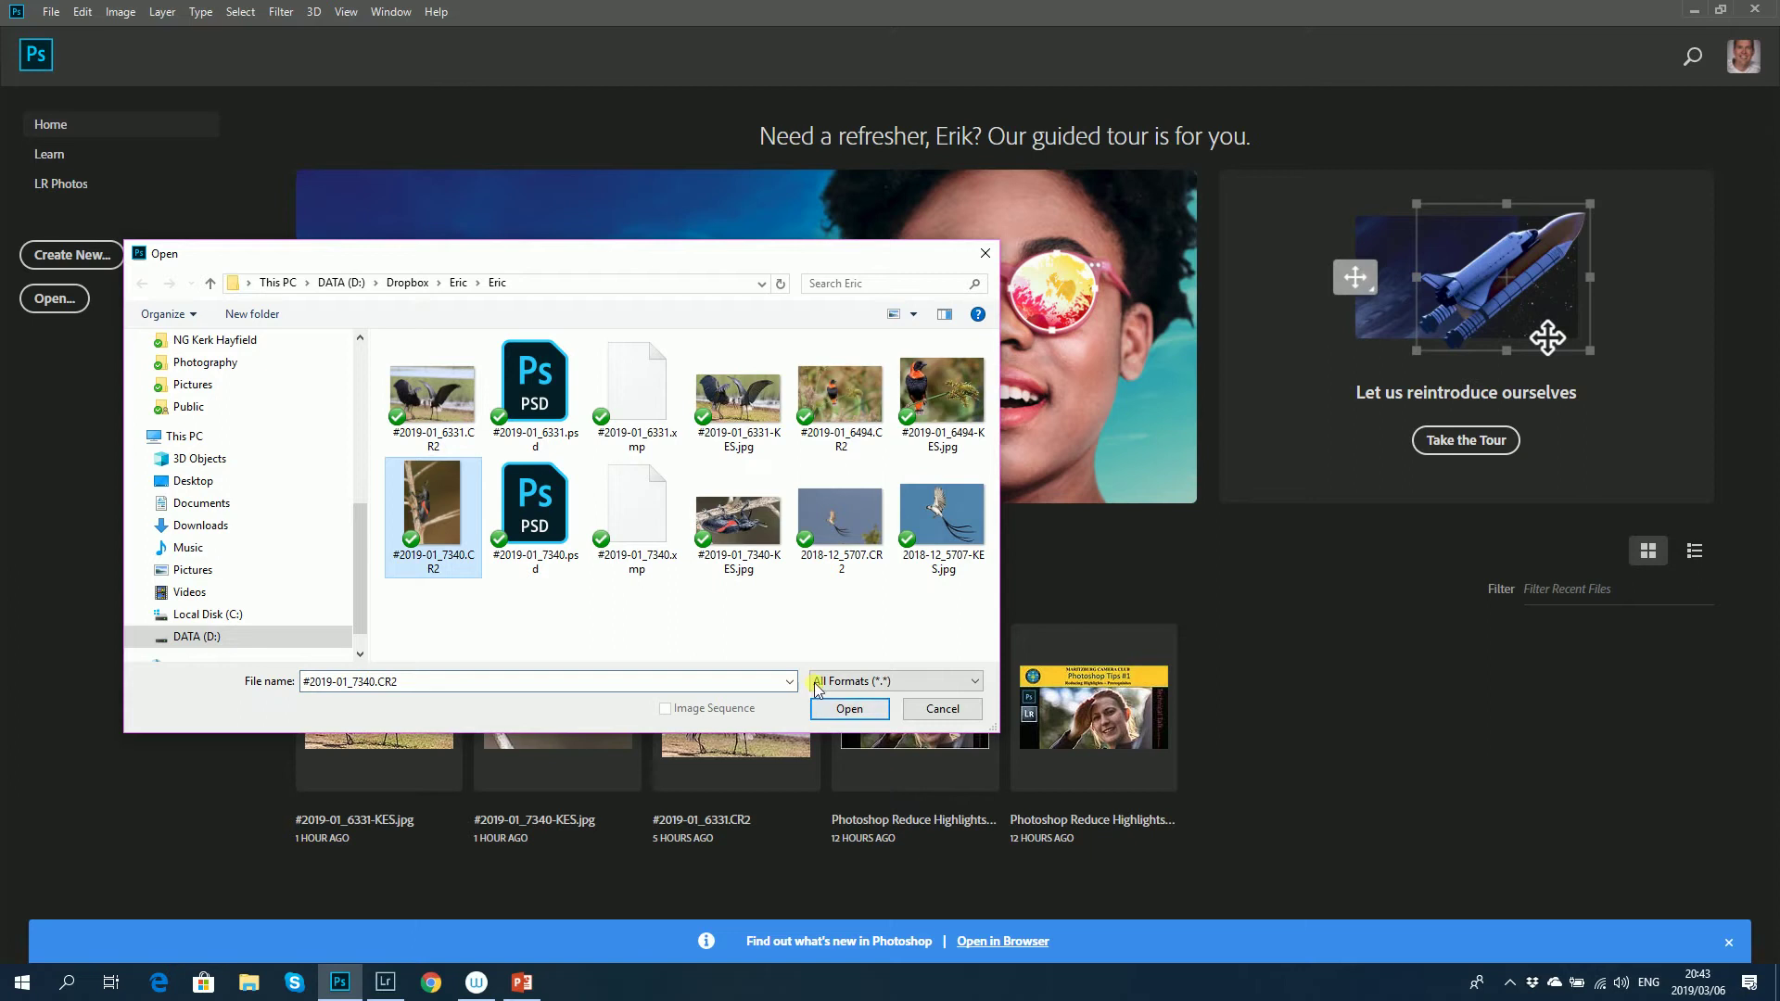
left_click(847, 709)
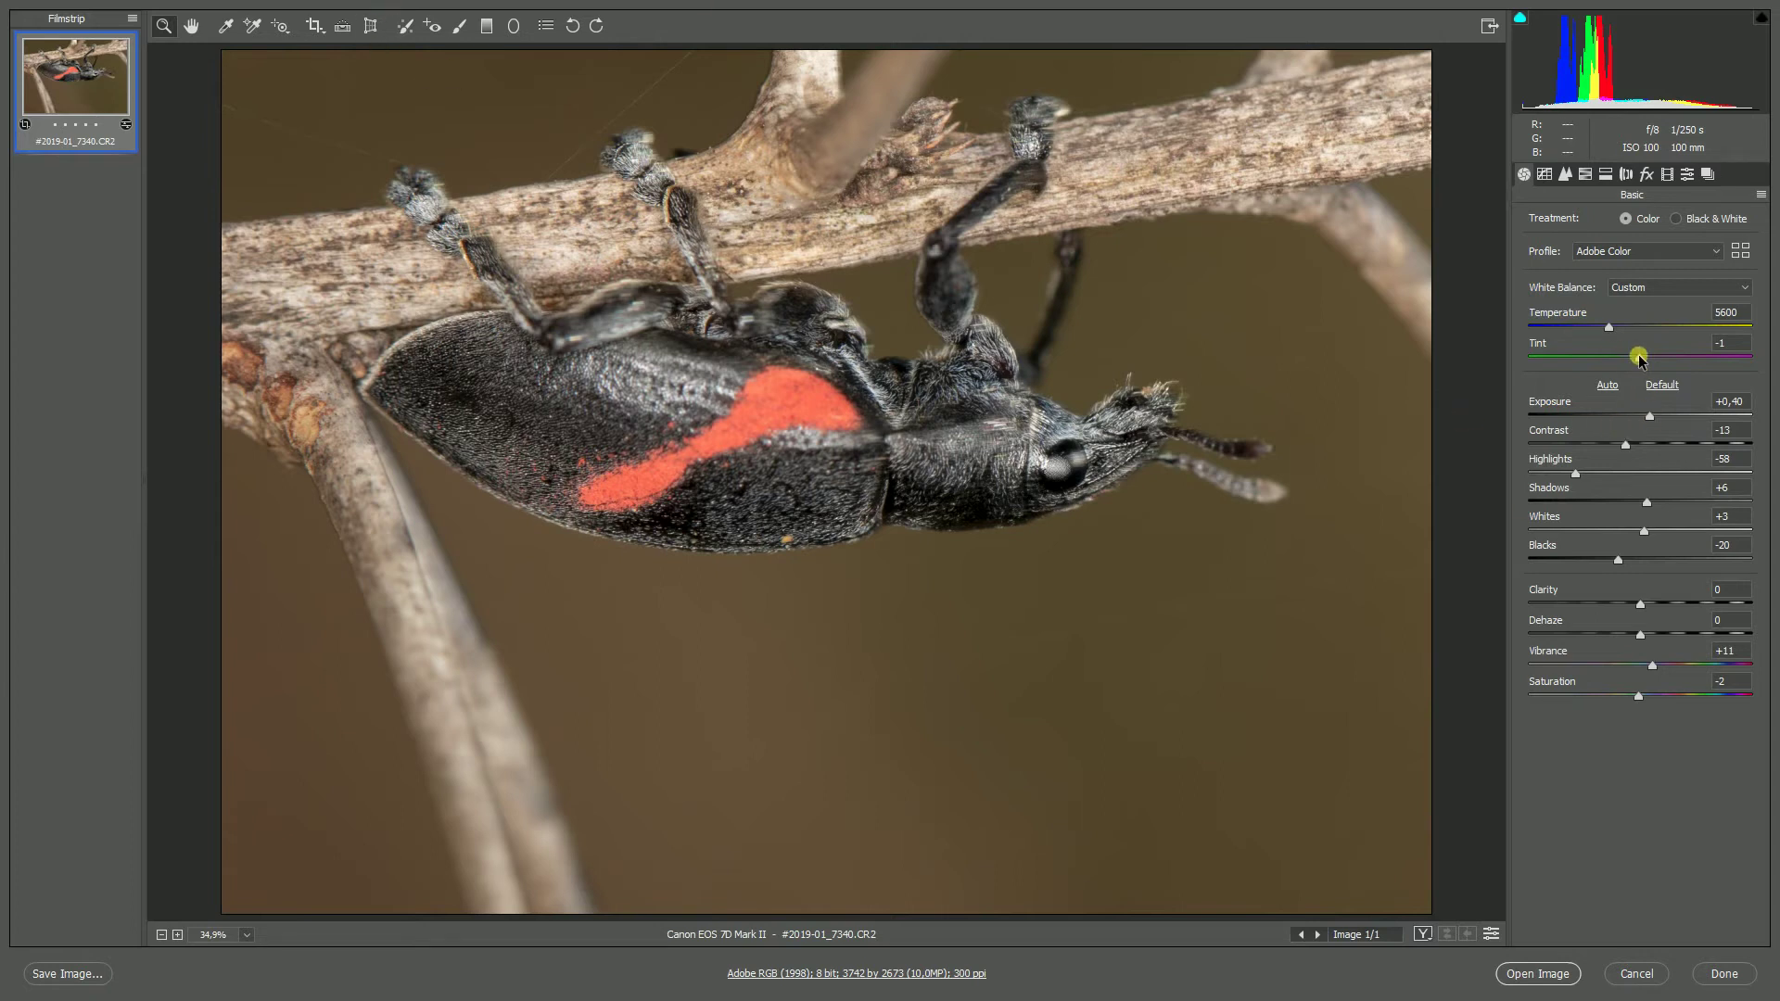
- Reset Exposure, Contrast, Highlights, Shadows, Whites, Blacks, Dehaze and Vibrance to 0
double_click(1650, 416)
left_click(1589, 475)
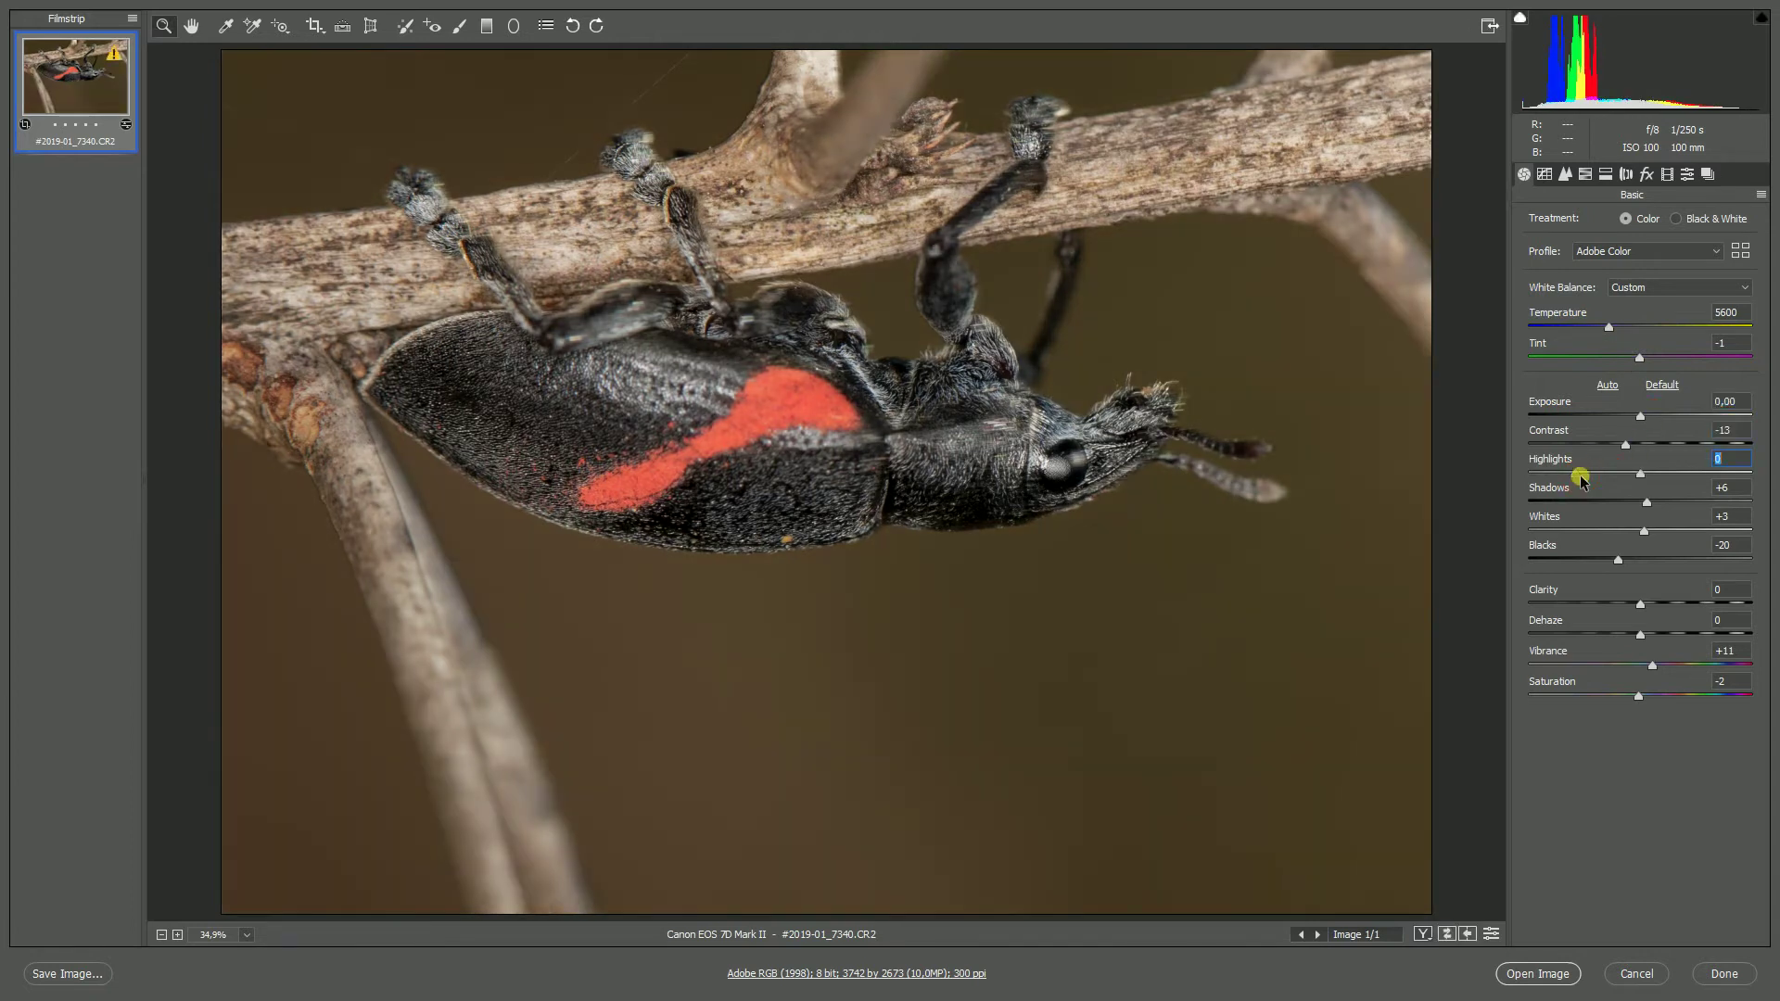
double_click(1646, 503)
double_click(1645, 532)
double_click(1618, 560)
double_click(1646, 635)
double_click(1656, 664)
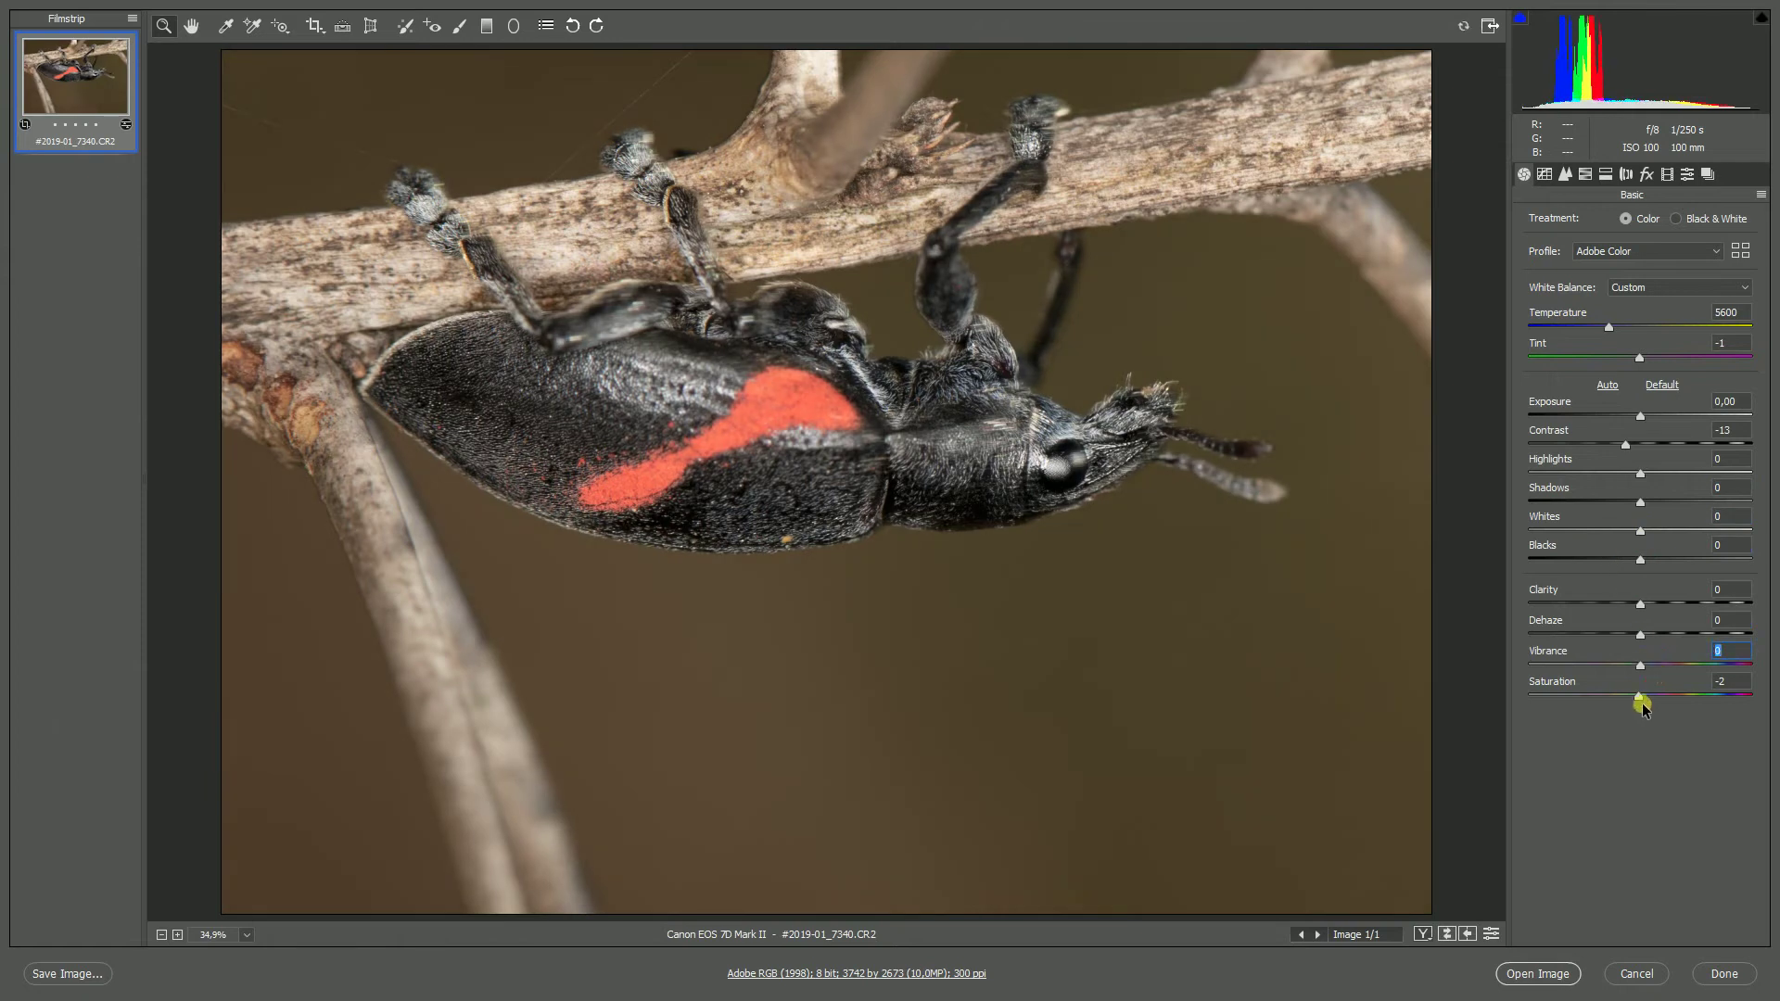
double_click(1625, 446)
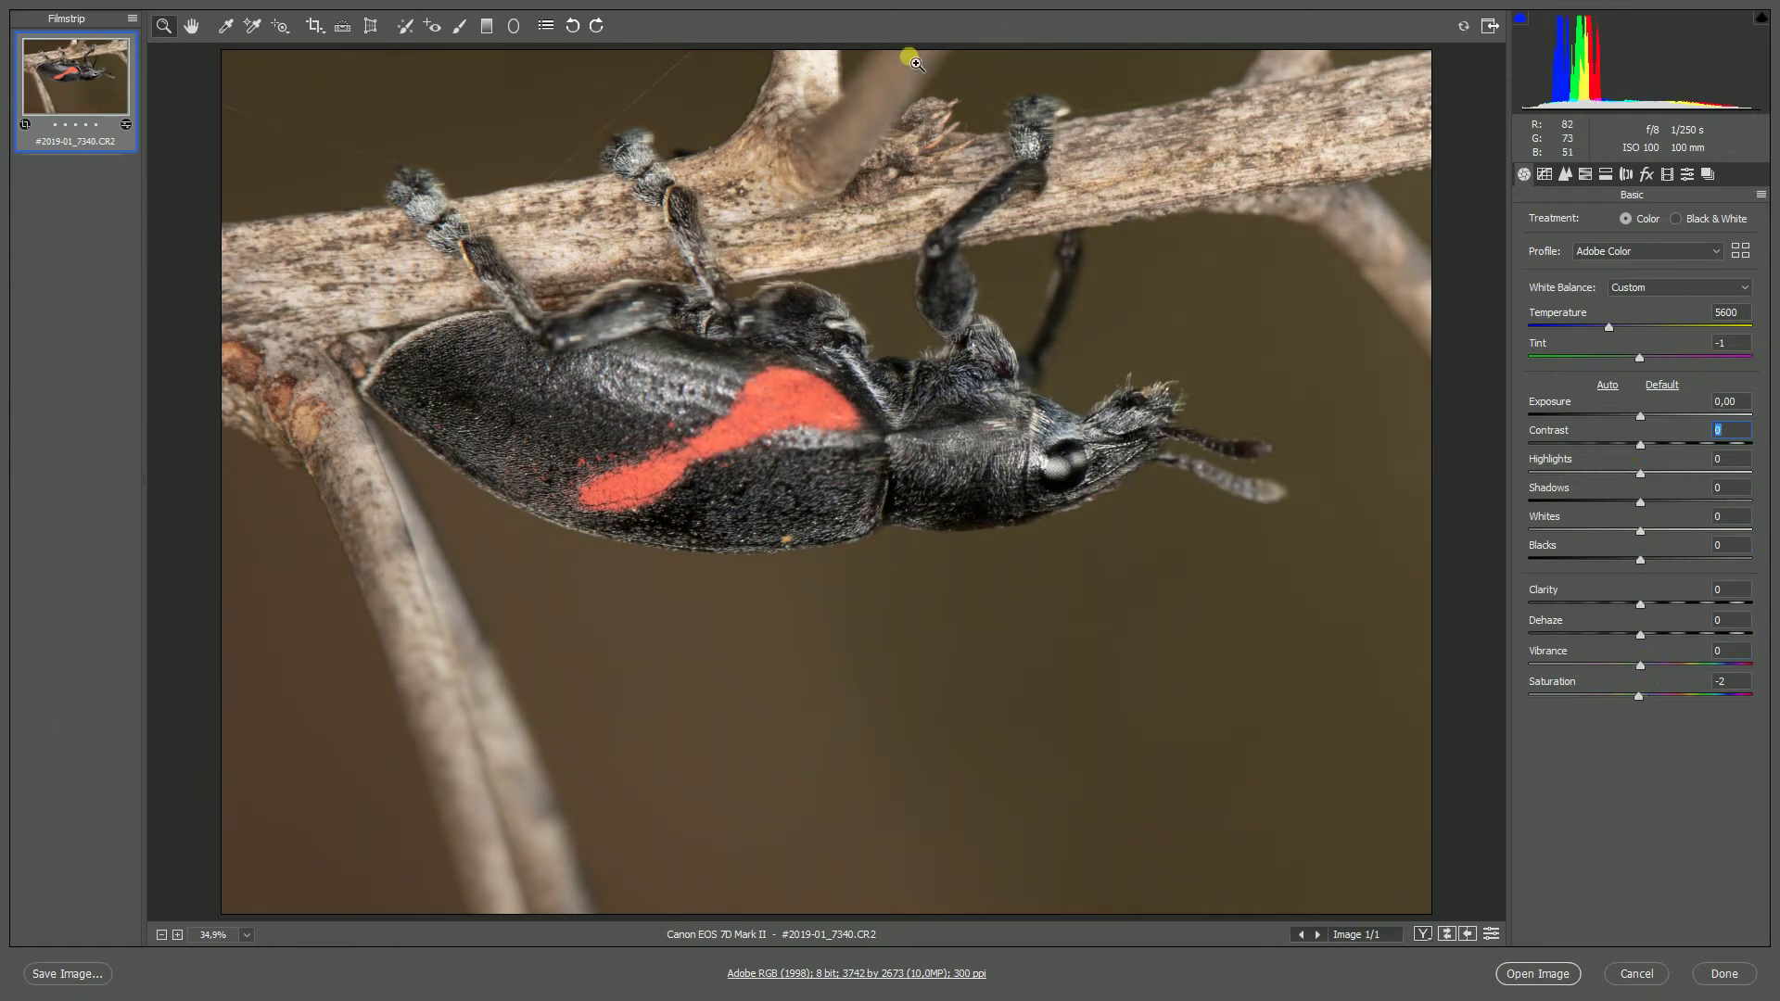
- Examine the other Camera Raw adjustment groups, including Tone Curve, Detail and Lens Corrections, and inspect the photo's crop frame
left_click(1544, 176)
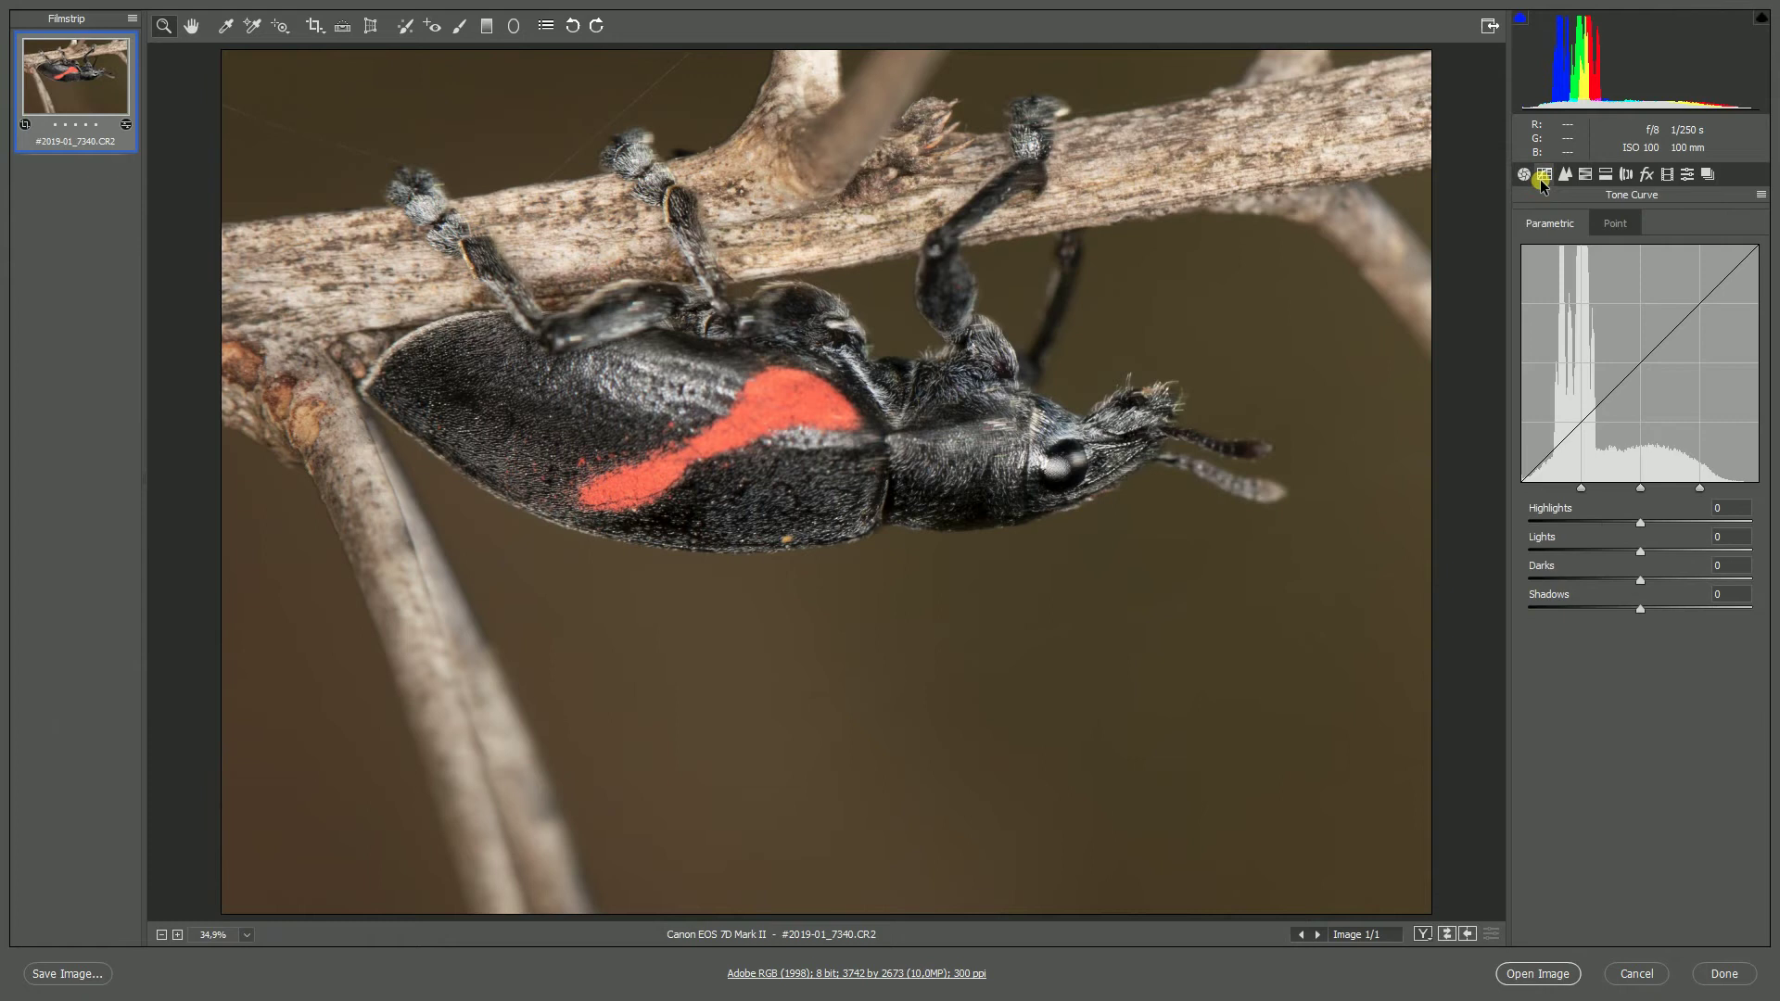
left_click(1566, 178)
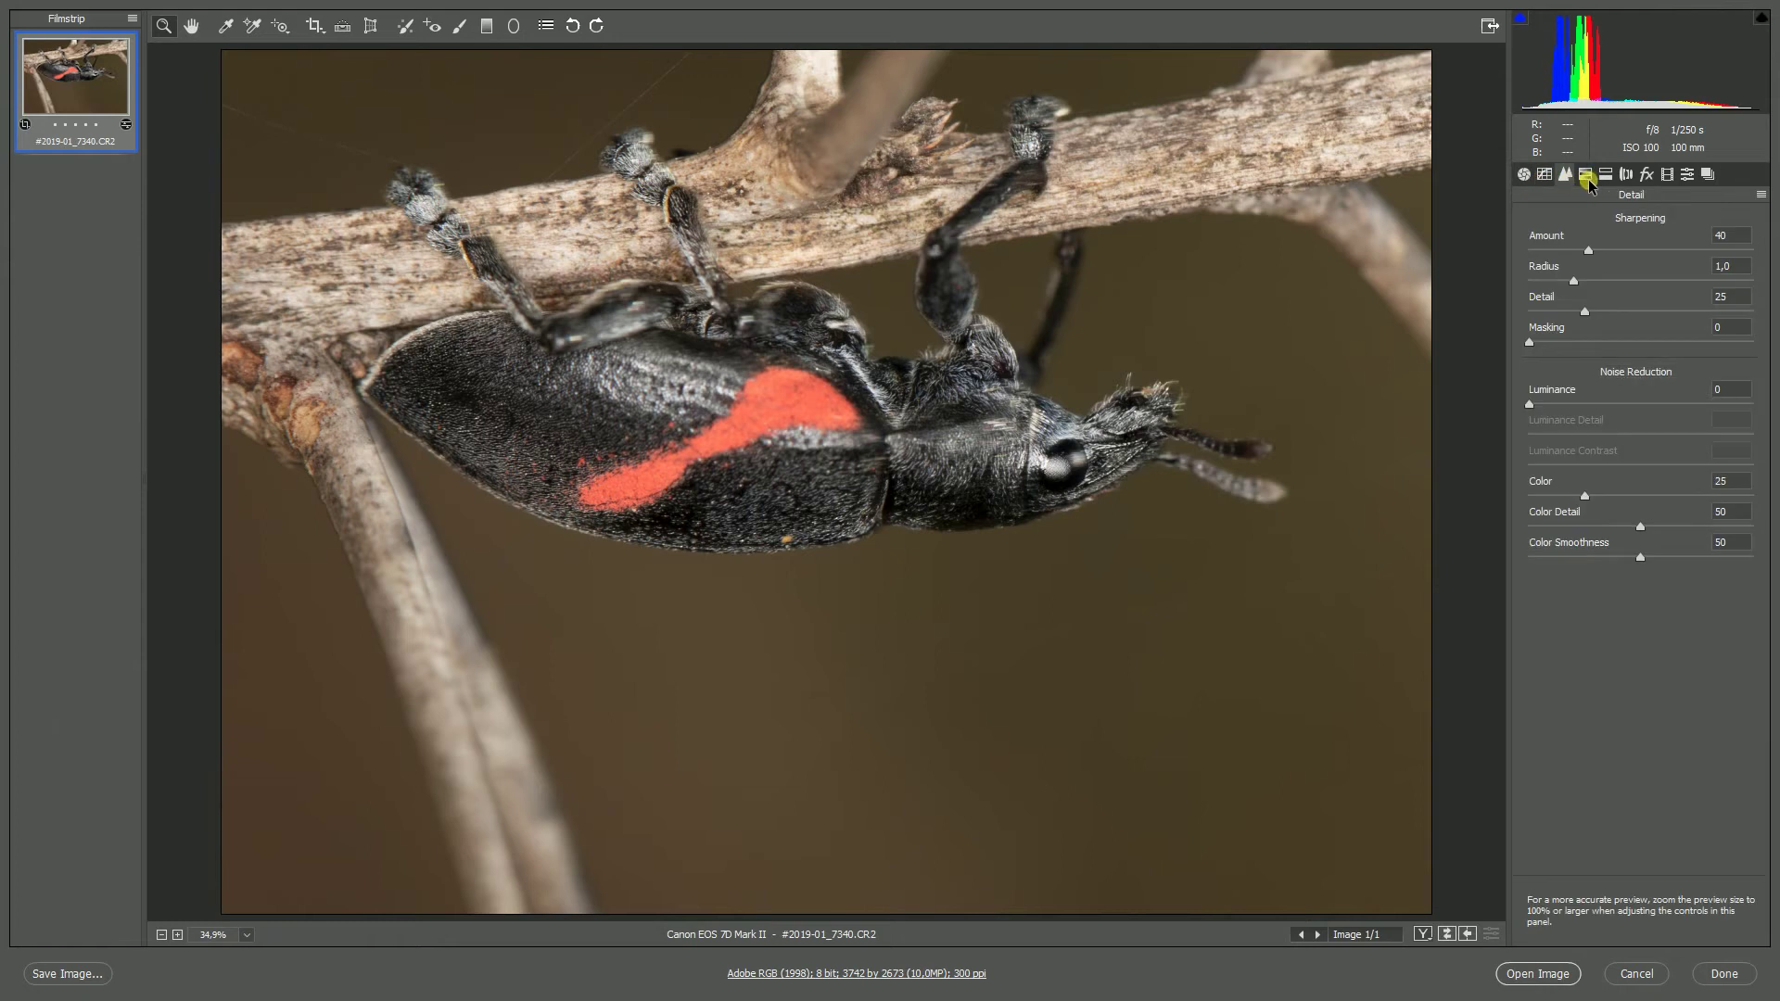
left_click(1586, 177)
left_click(1607, 176)
left_click(1626, 177)
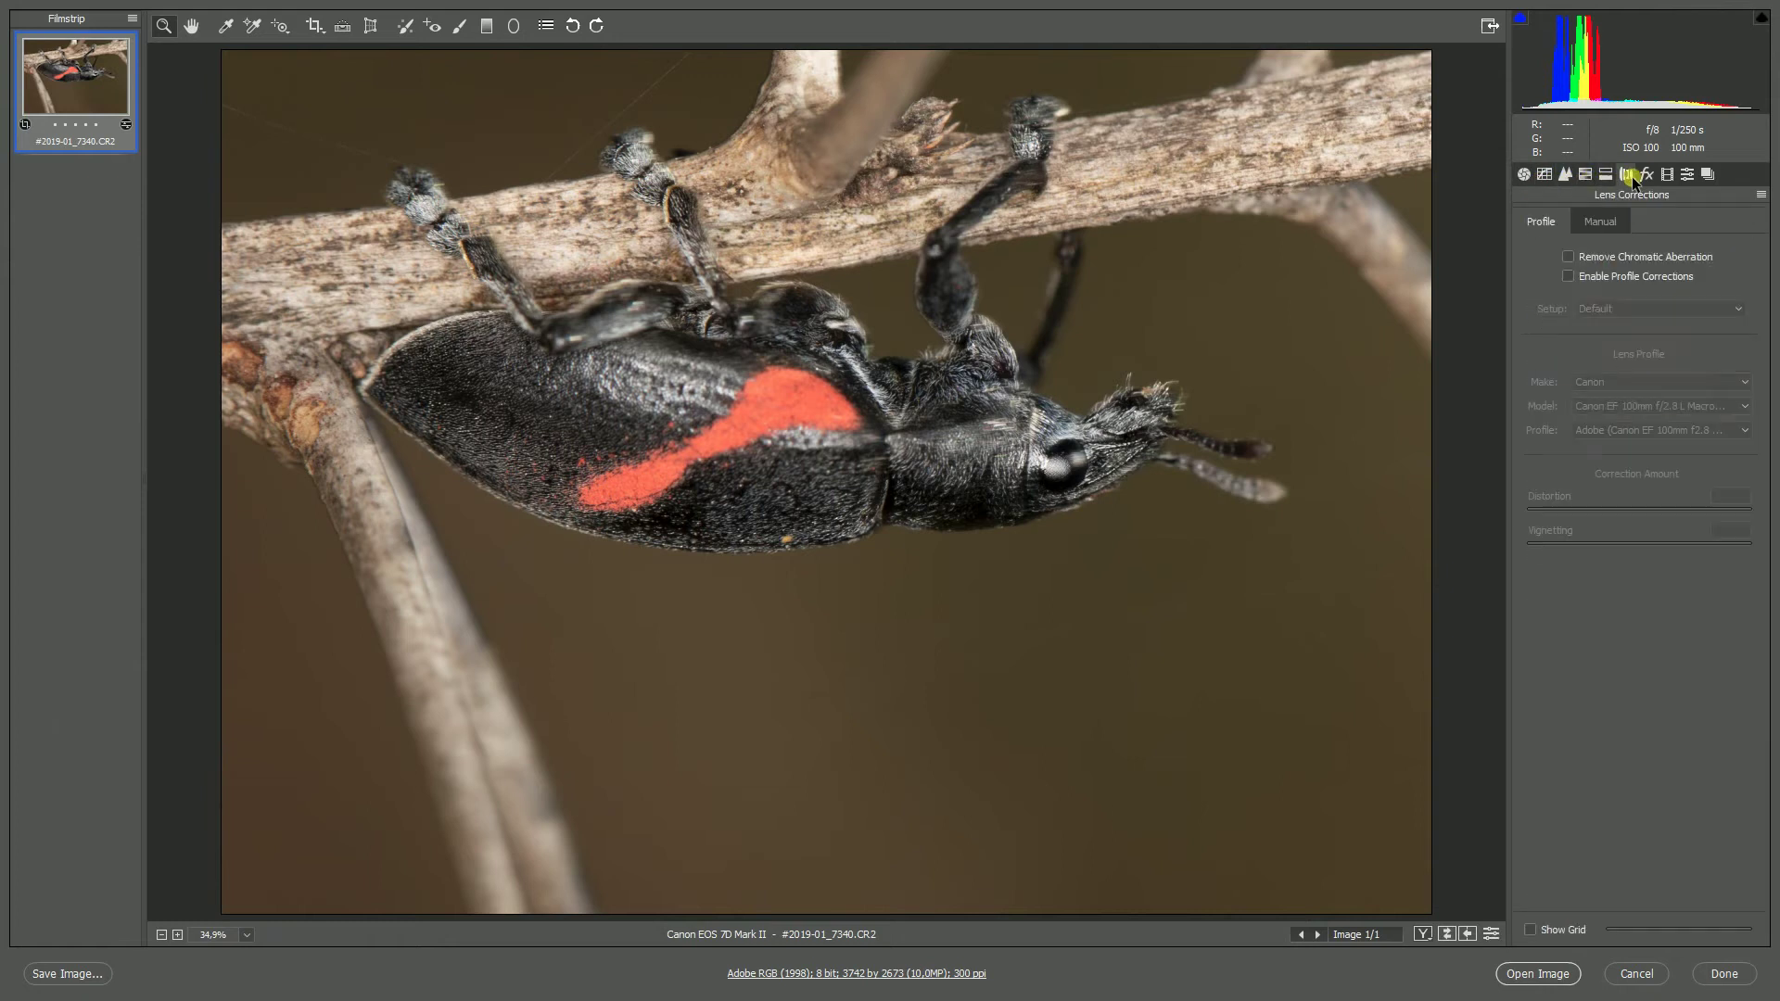
left_click(1644, 178)
left_click(1667, 178)
left_click(1687, 178)
left_click(1521, 175)
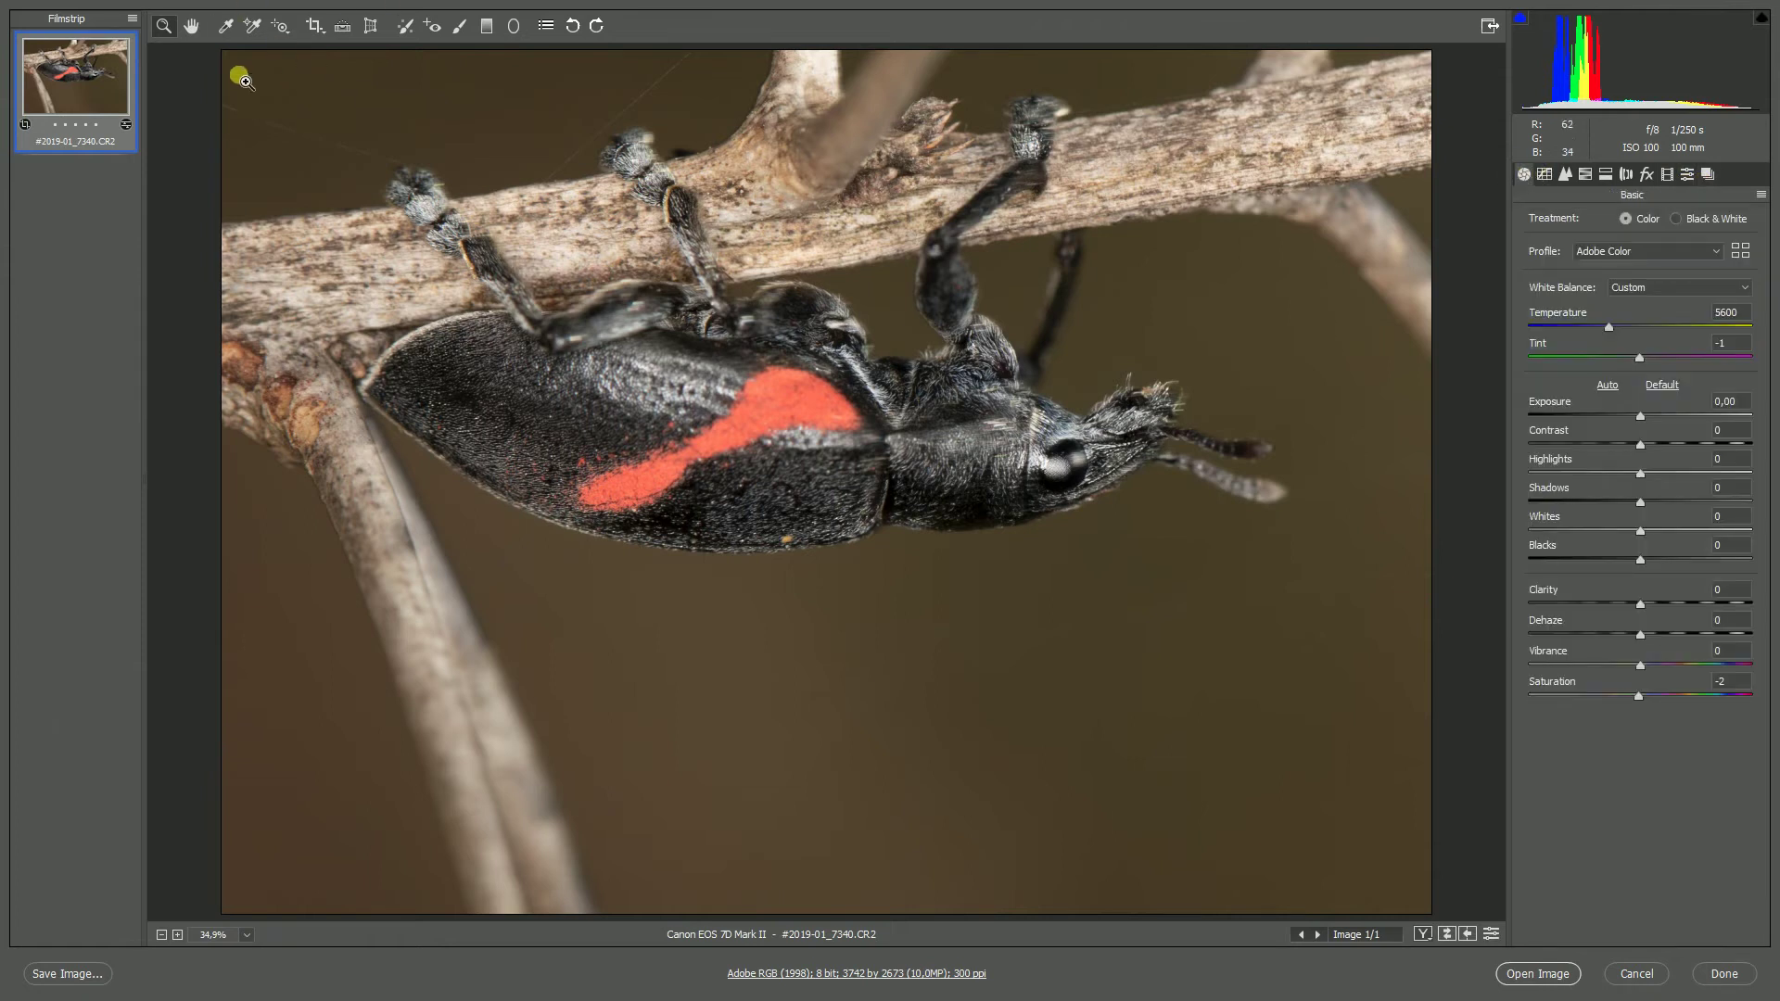
left_click(317, 29)
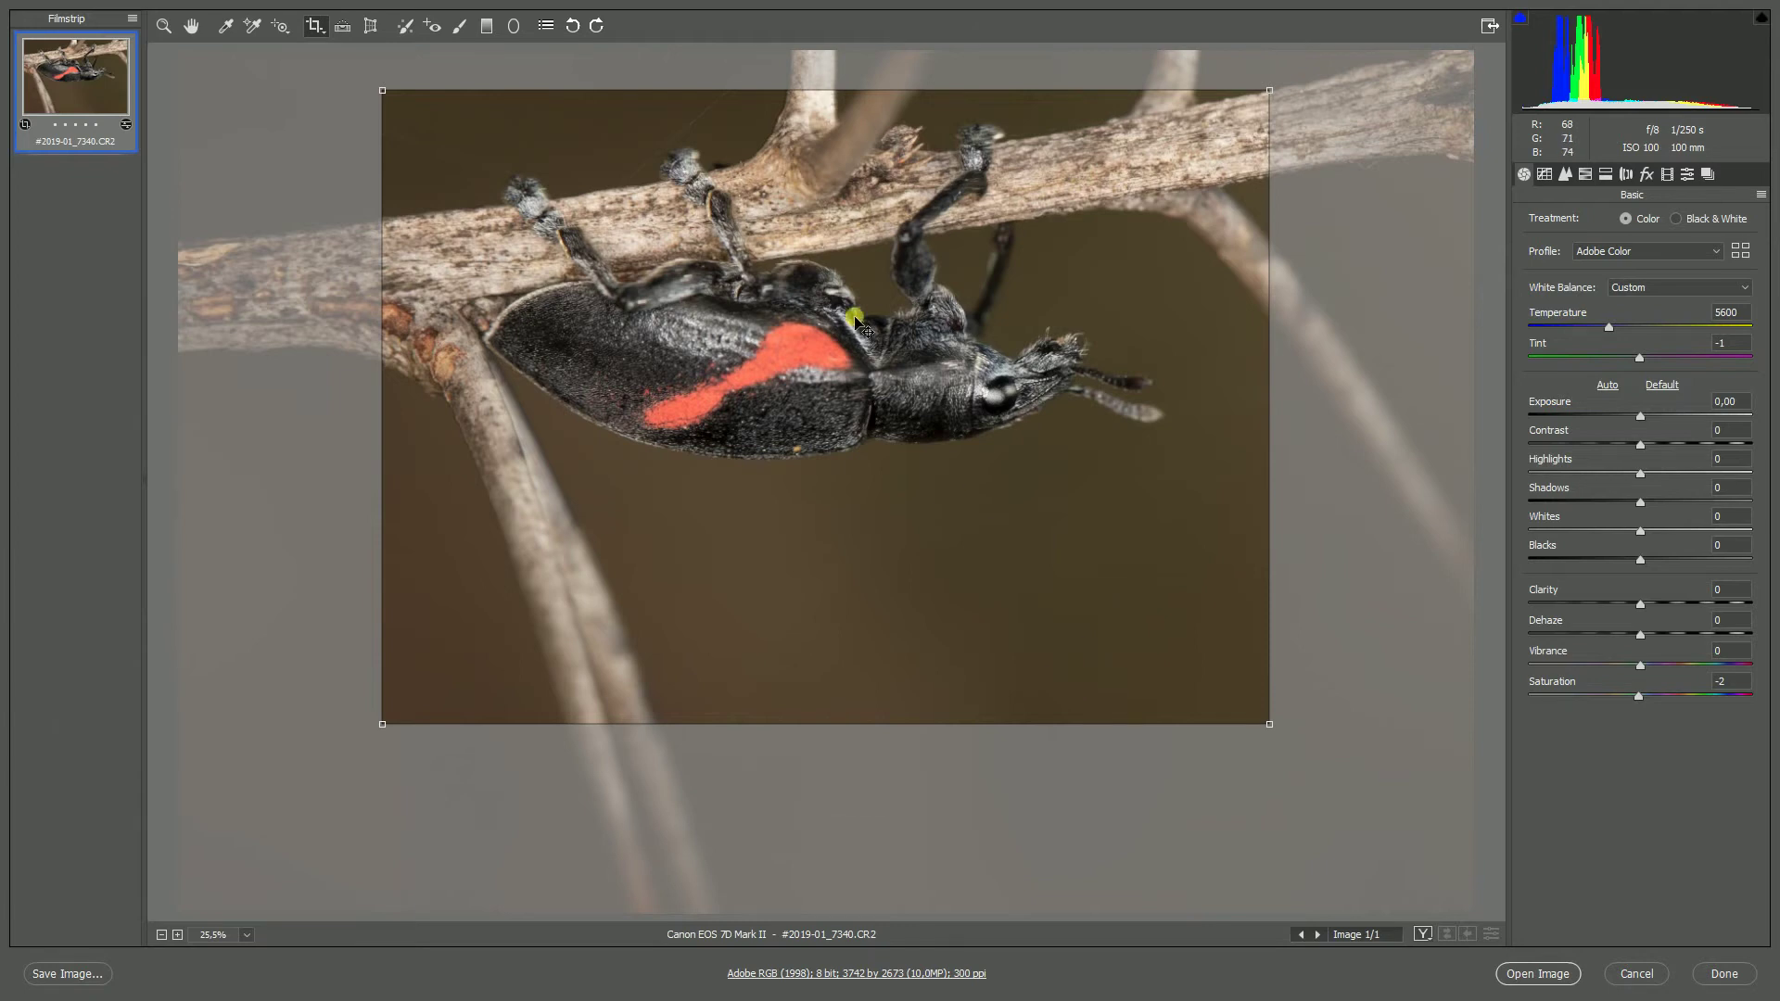
key("z")
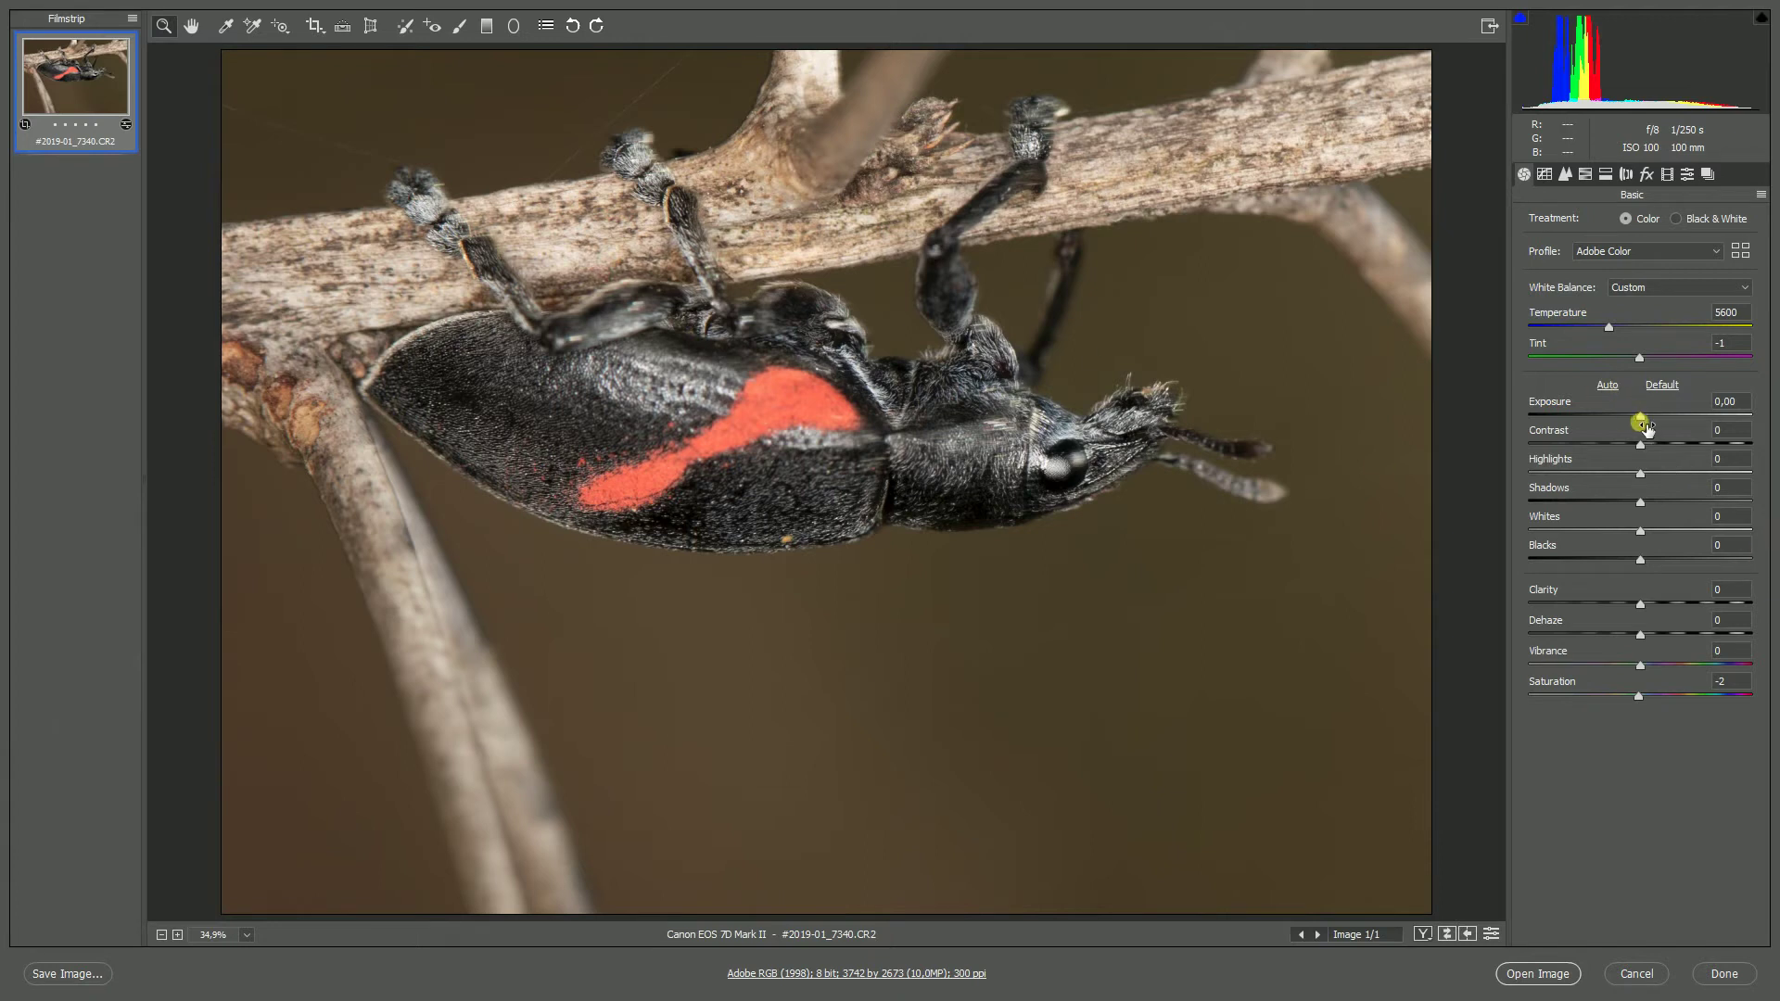
- Lower Highlights to -94 and Blacks to -13, and raise Whites to +10
left_click(1638, 474)
left_click_drag(1638, 477, 1587, 491)
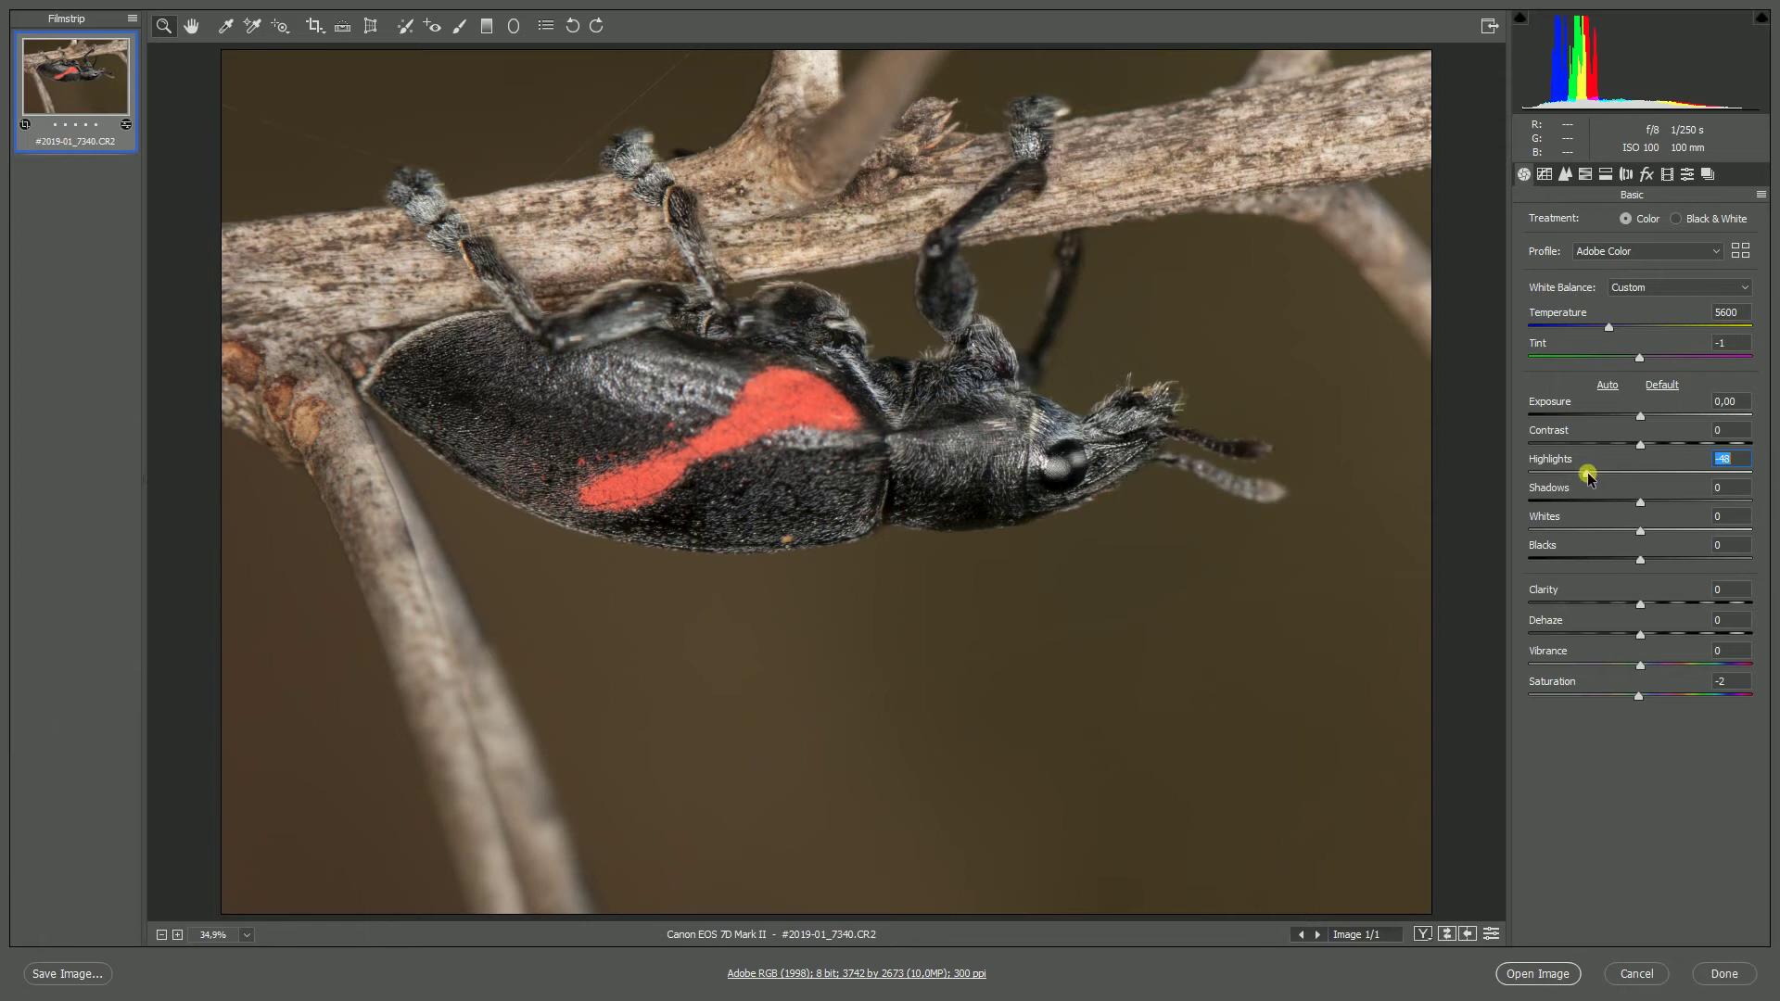
left_click_drag(1644, 509, 1629, 558)
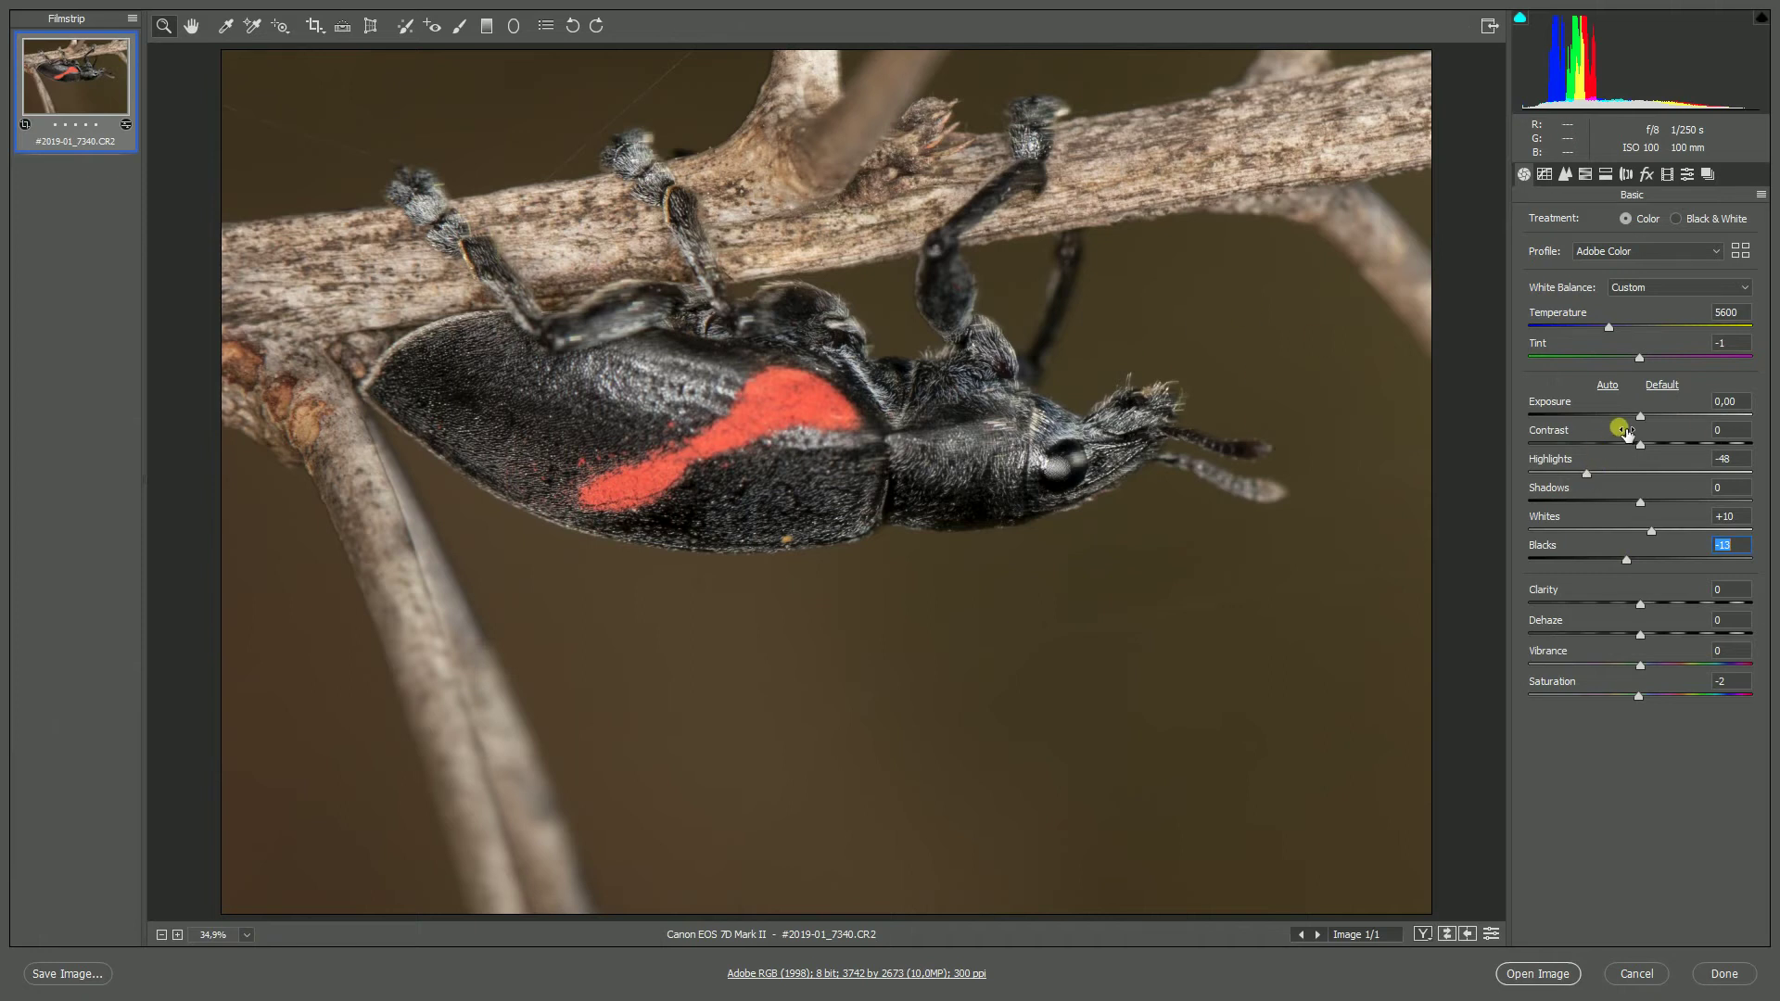
left_click_drag(1587, 479, 1532, 473)
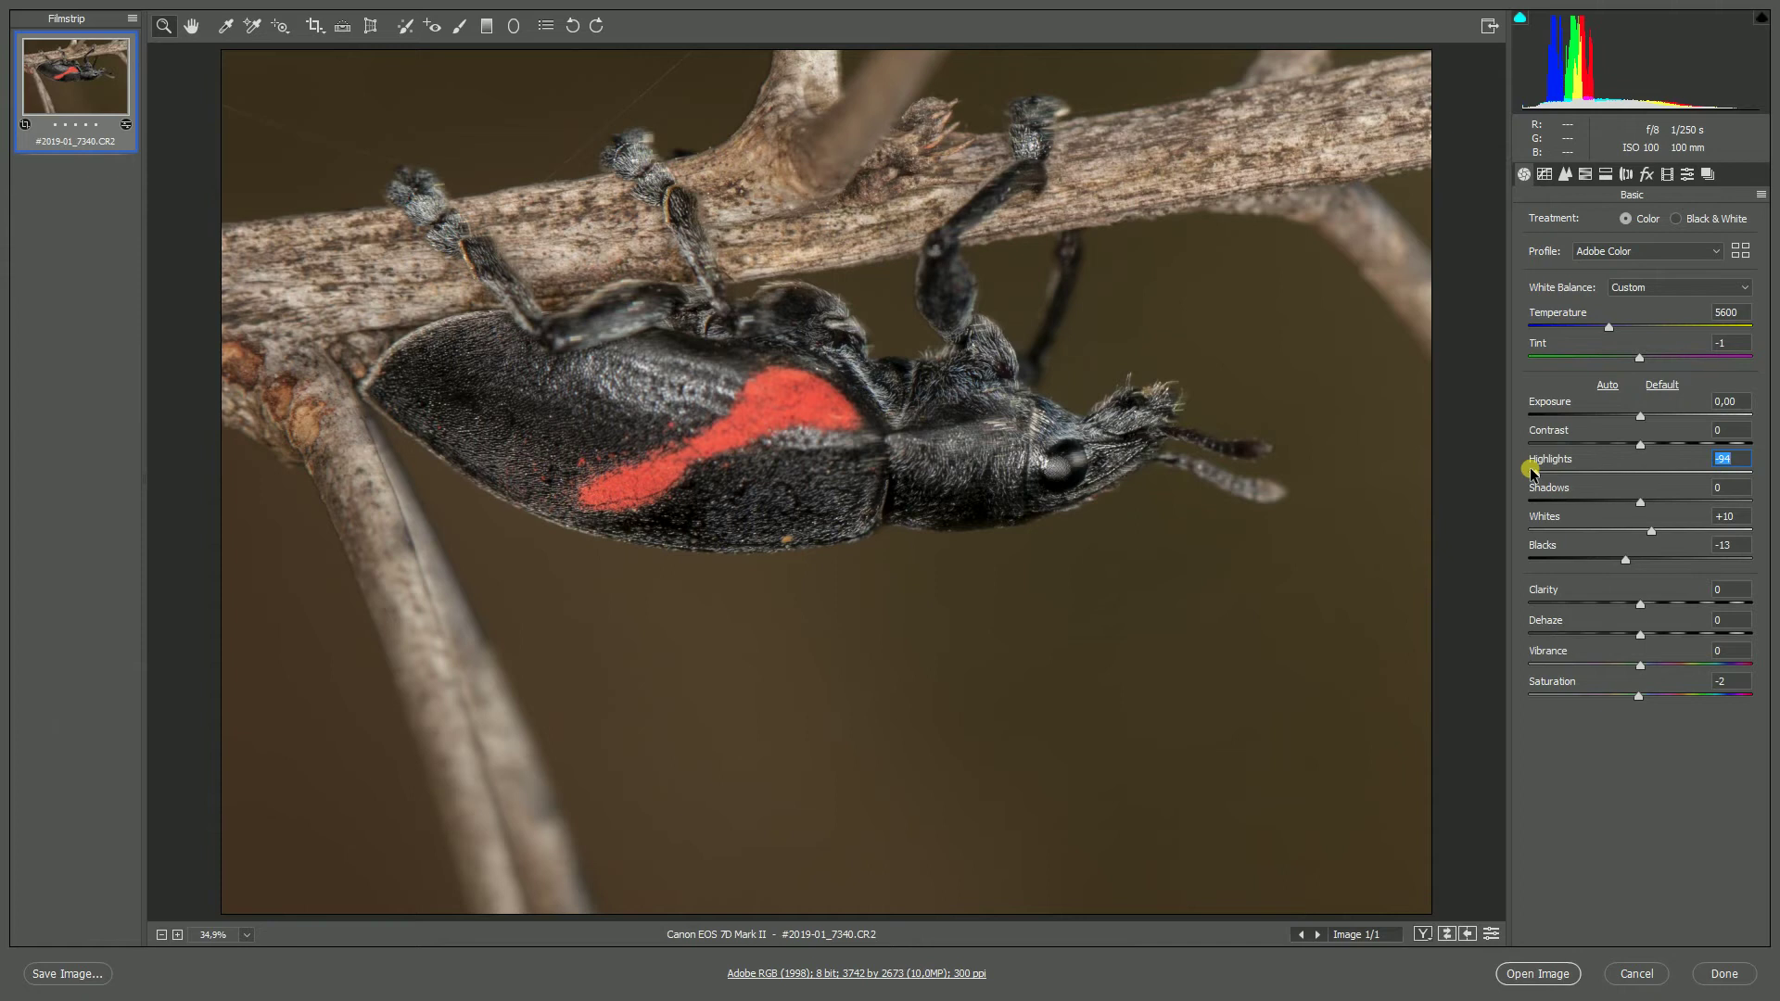
- Raise Exposure to +0,75 and lower Shadows to -23
left_click(1641, 419)
left_click_drag(1643, 423, 1658, 421)
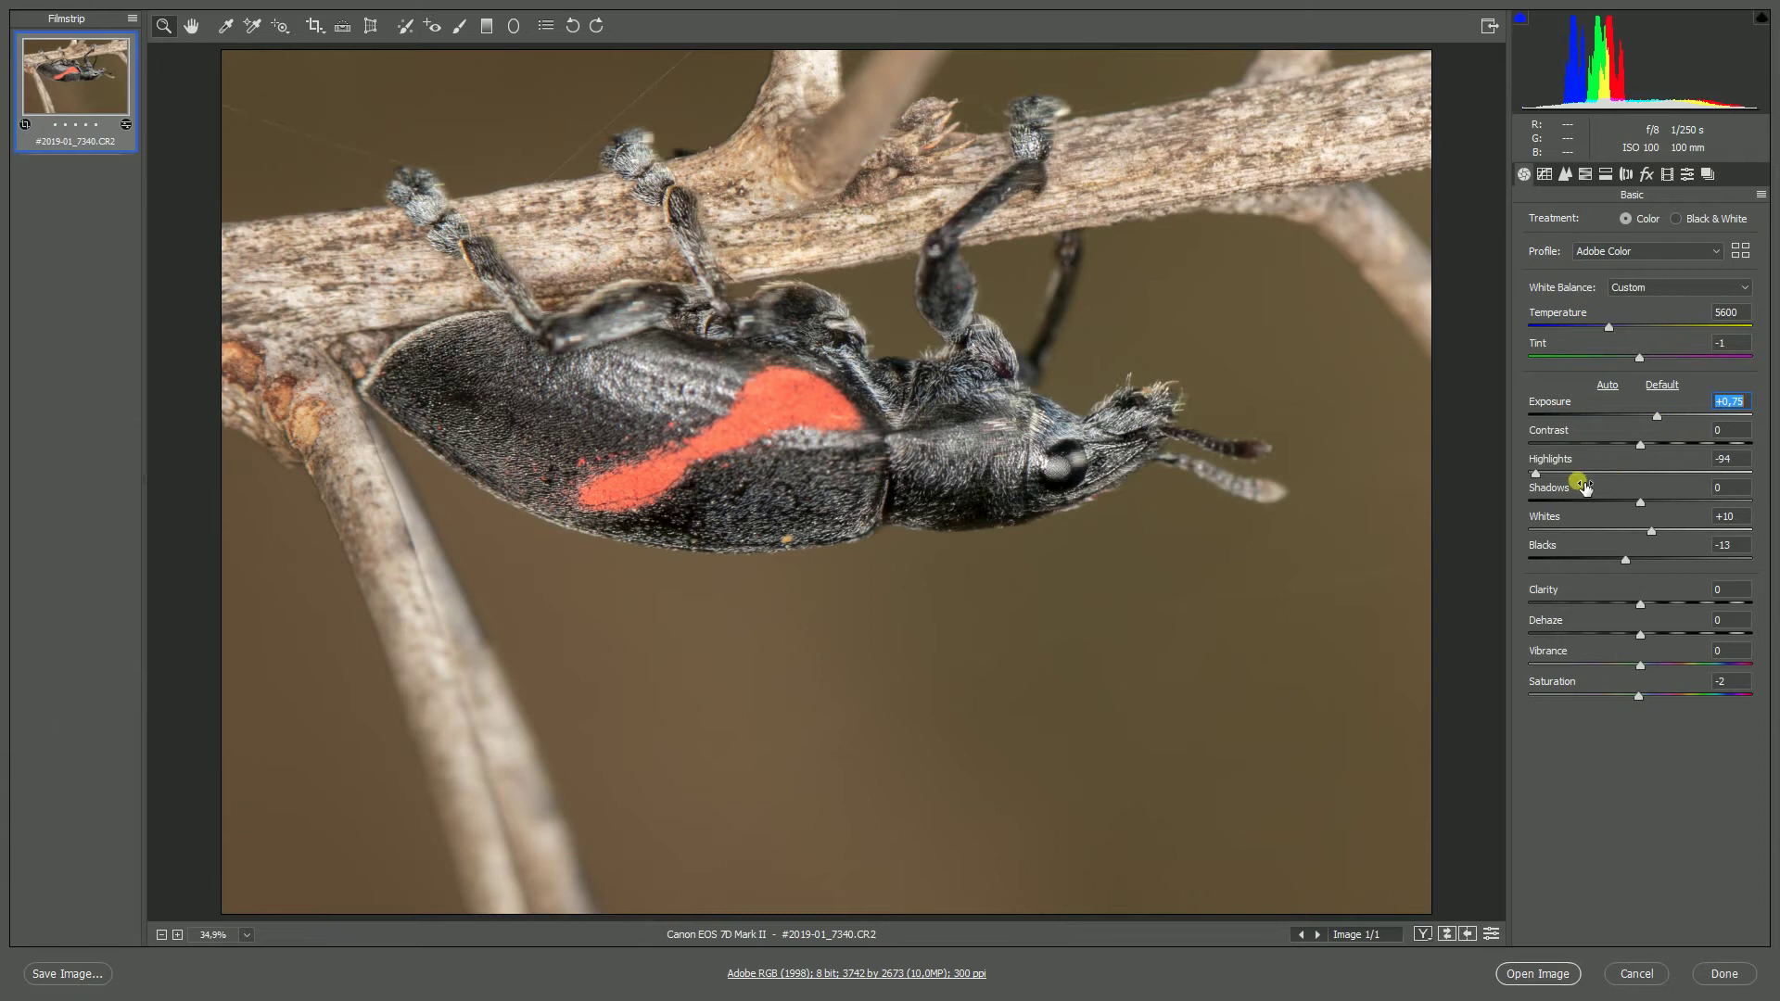
mouse_move(1642, 506)
left_mouse_down()
mouse_move(1666, 509)
mouse_move(1588, 506)
mouse_move(1615, 505)
left_mouse_up()
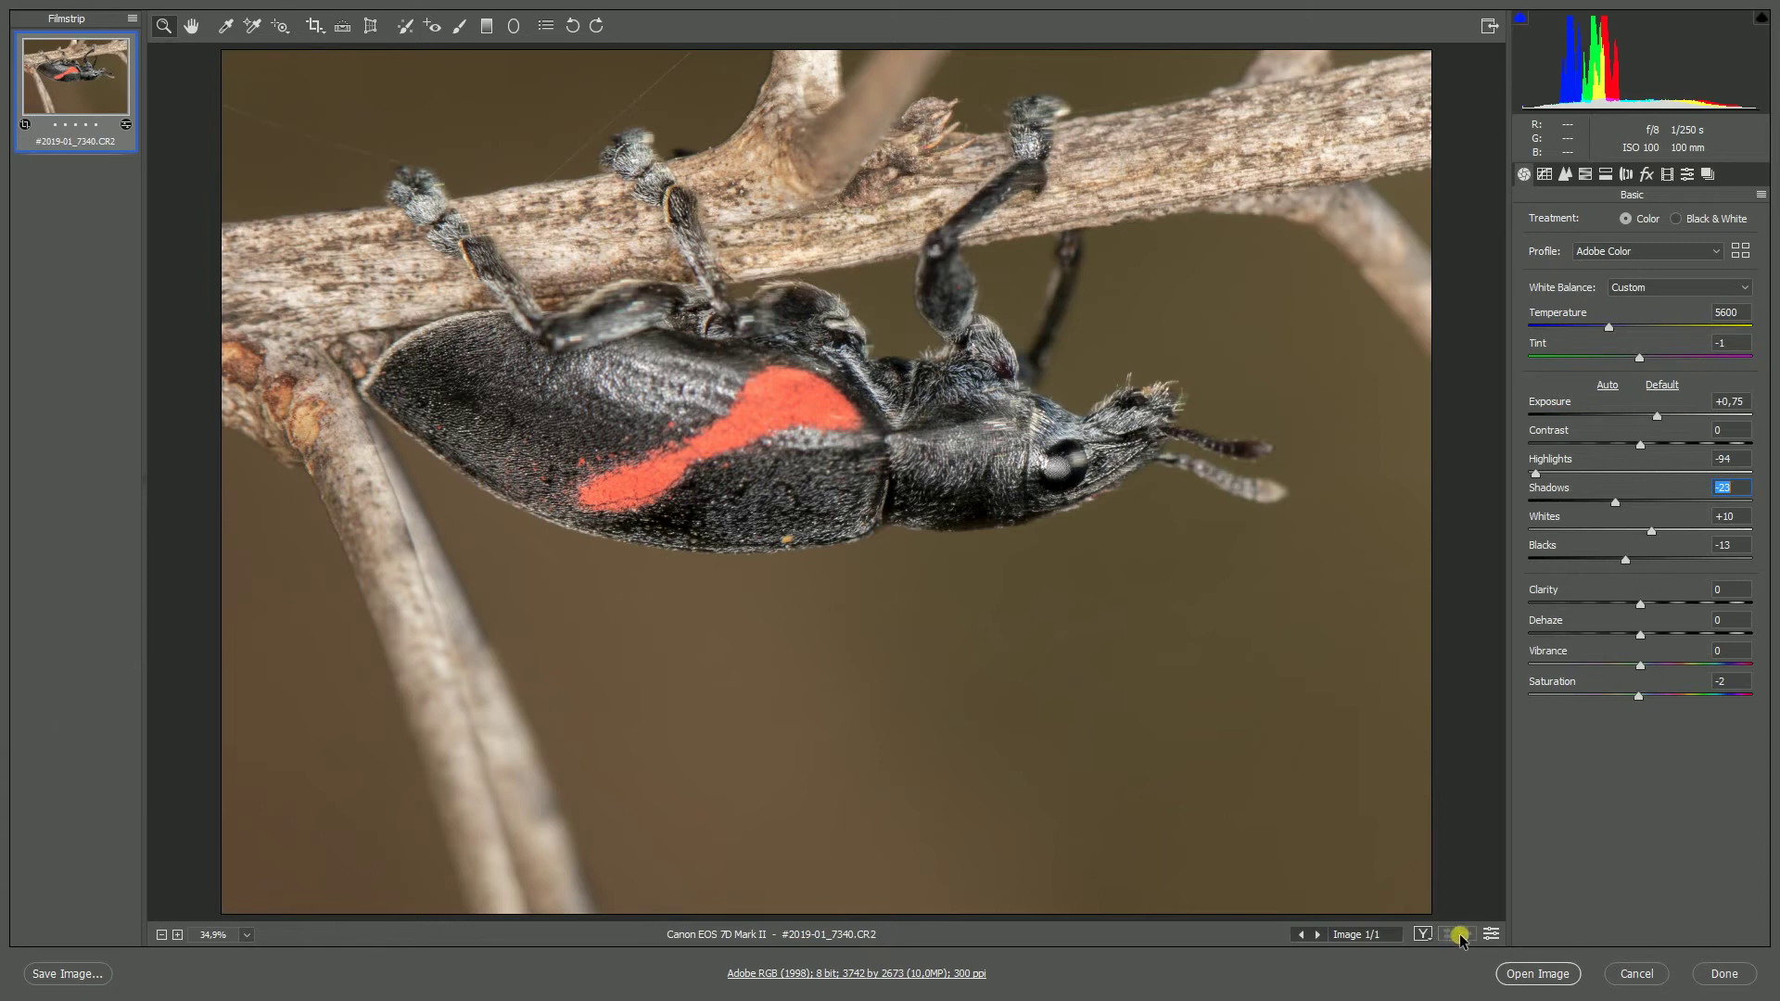
- Compare the beetle photo's before and after versions side by side, and return to the single view
left_click(1430, 936)
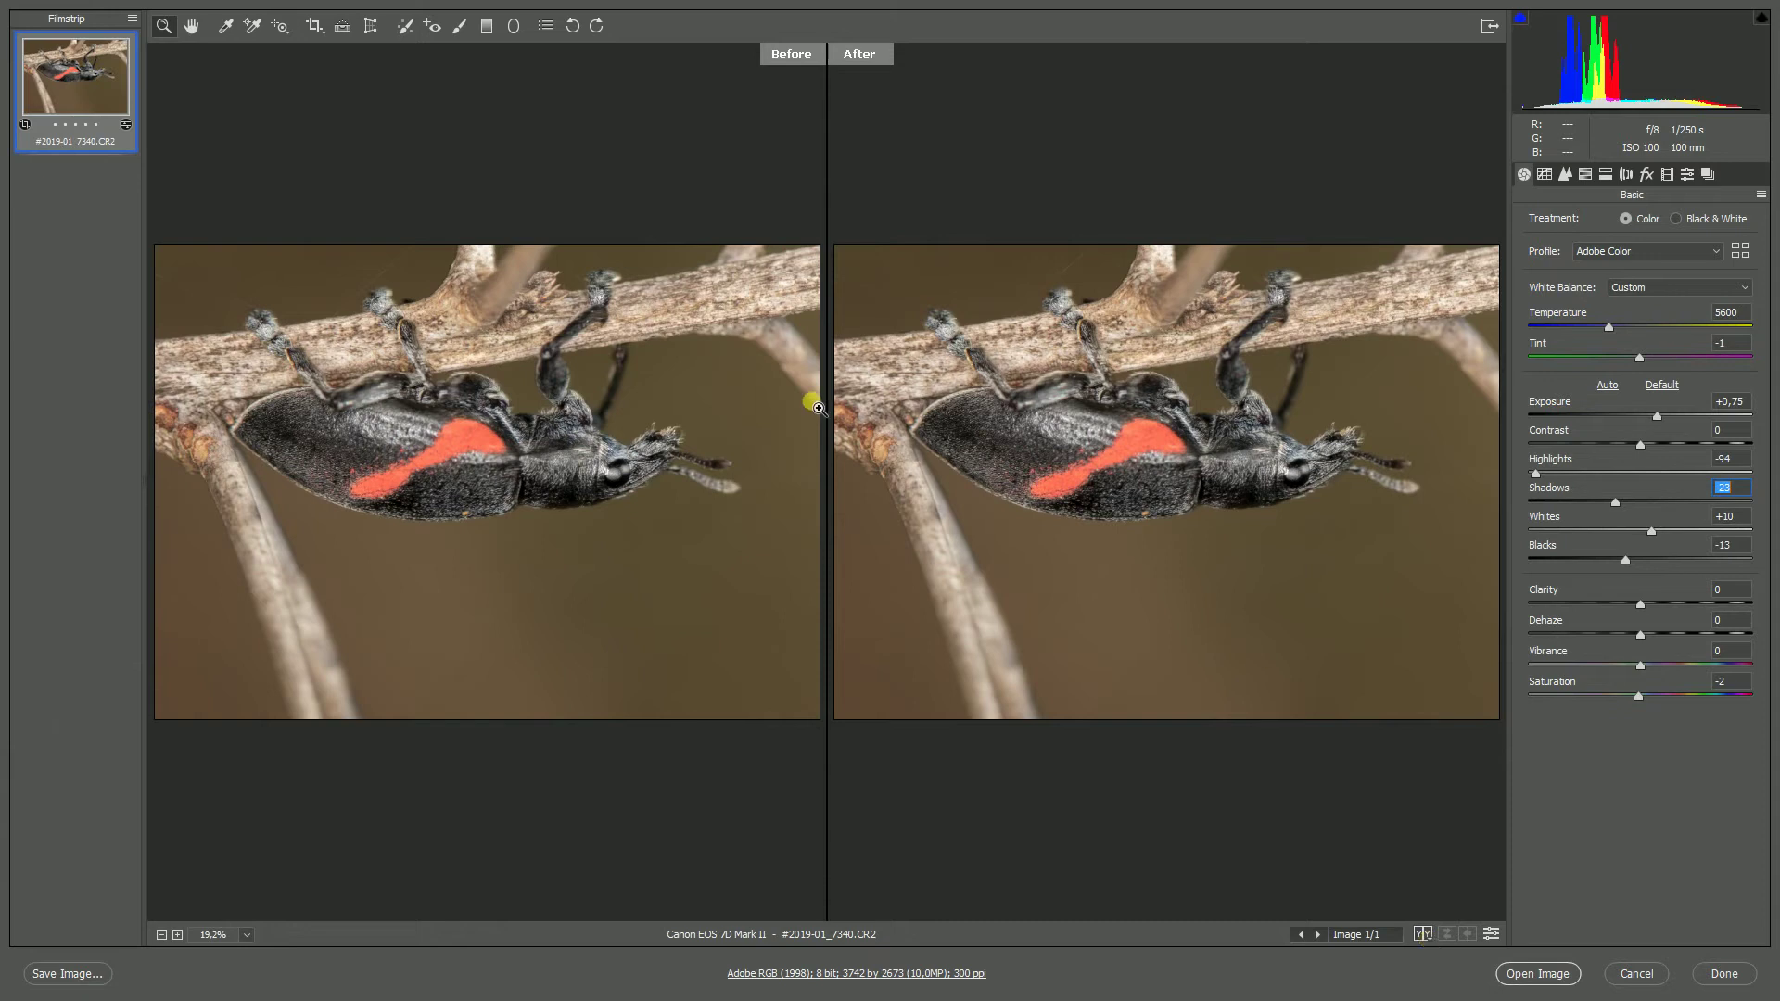
left_click(1423, 934)
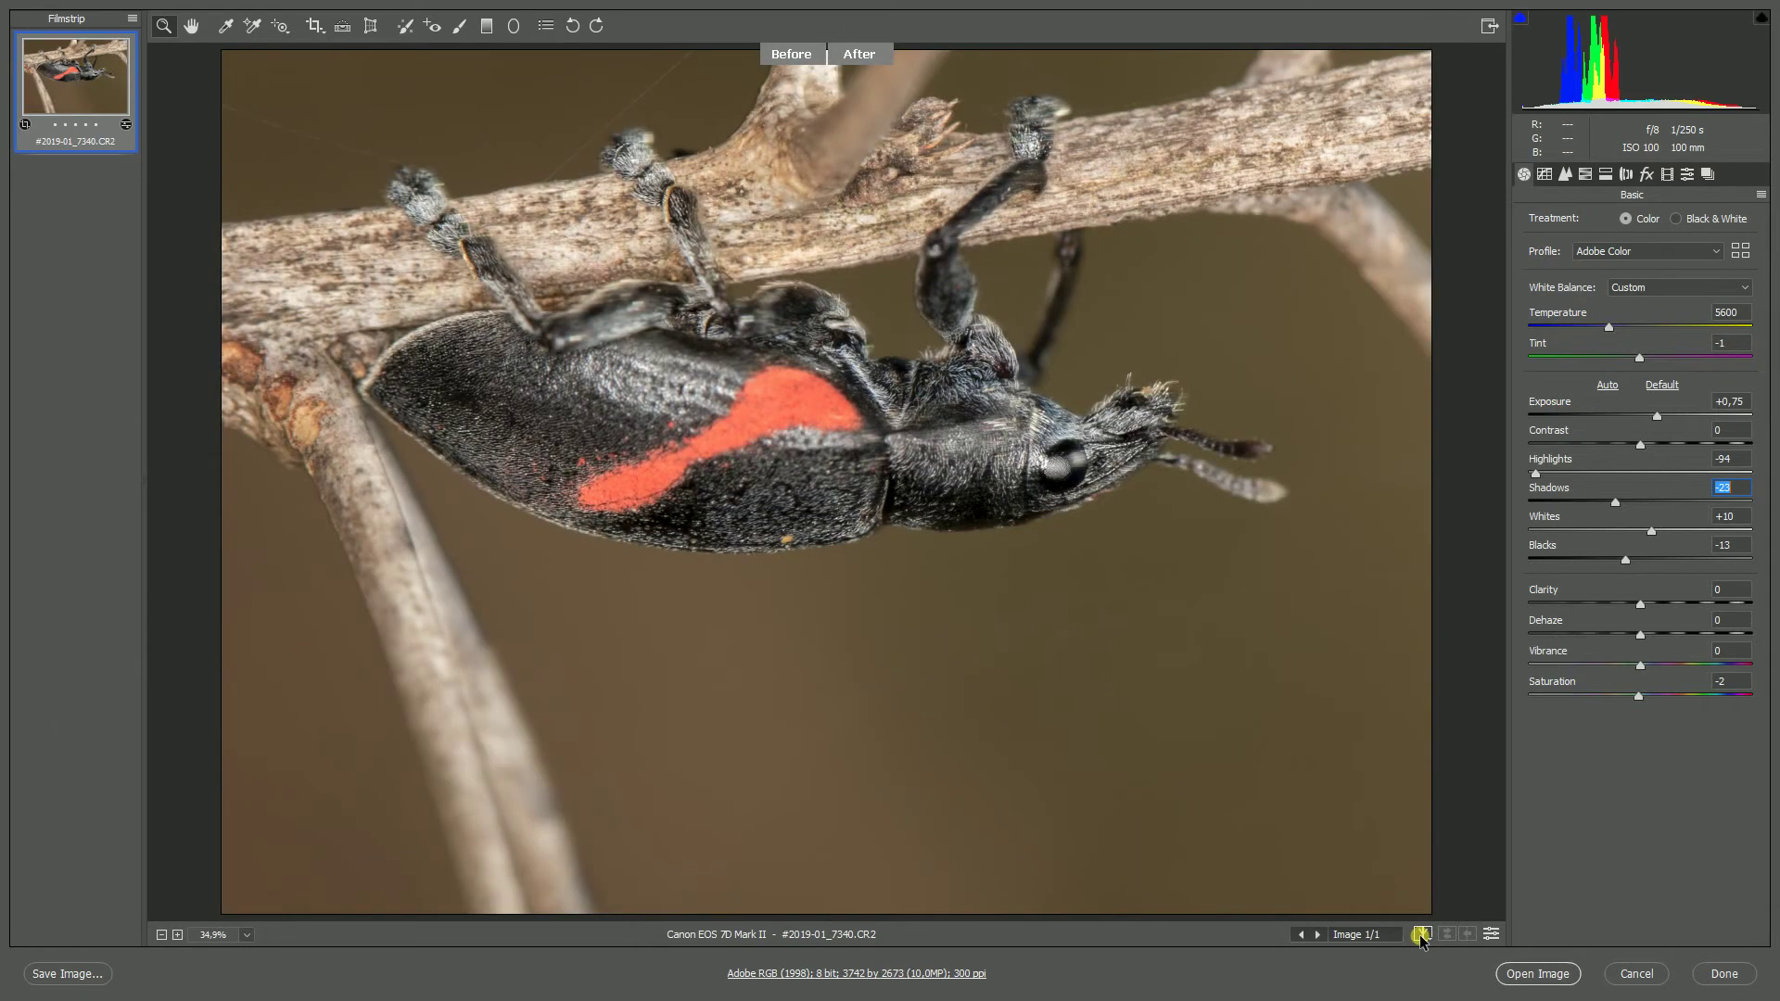
- Cycle through the remaining before/after comparison views and open the adjusted beetle photo in Photoshop
left_click(1423, 935)
left_click(1425, 935)
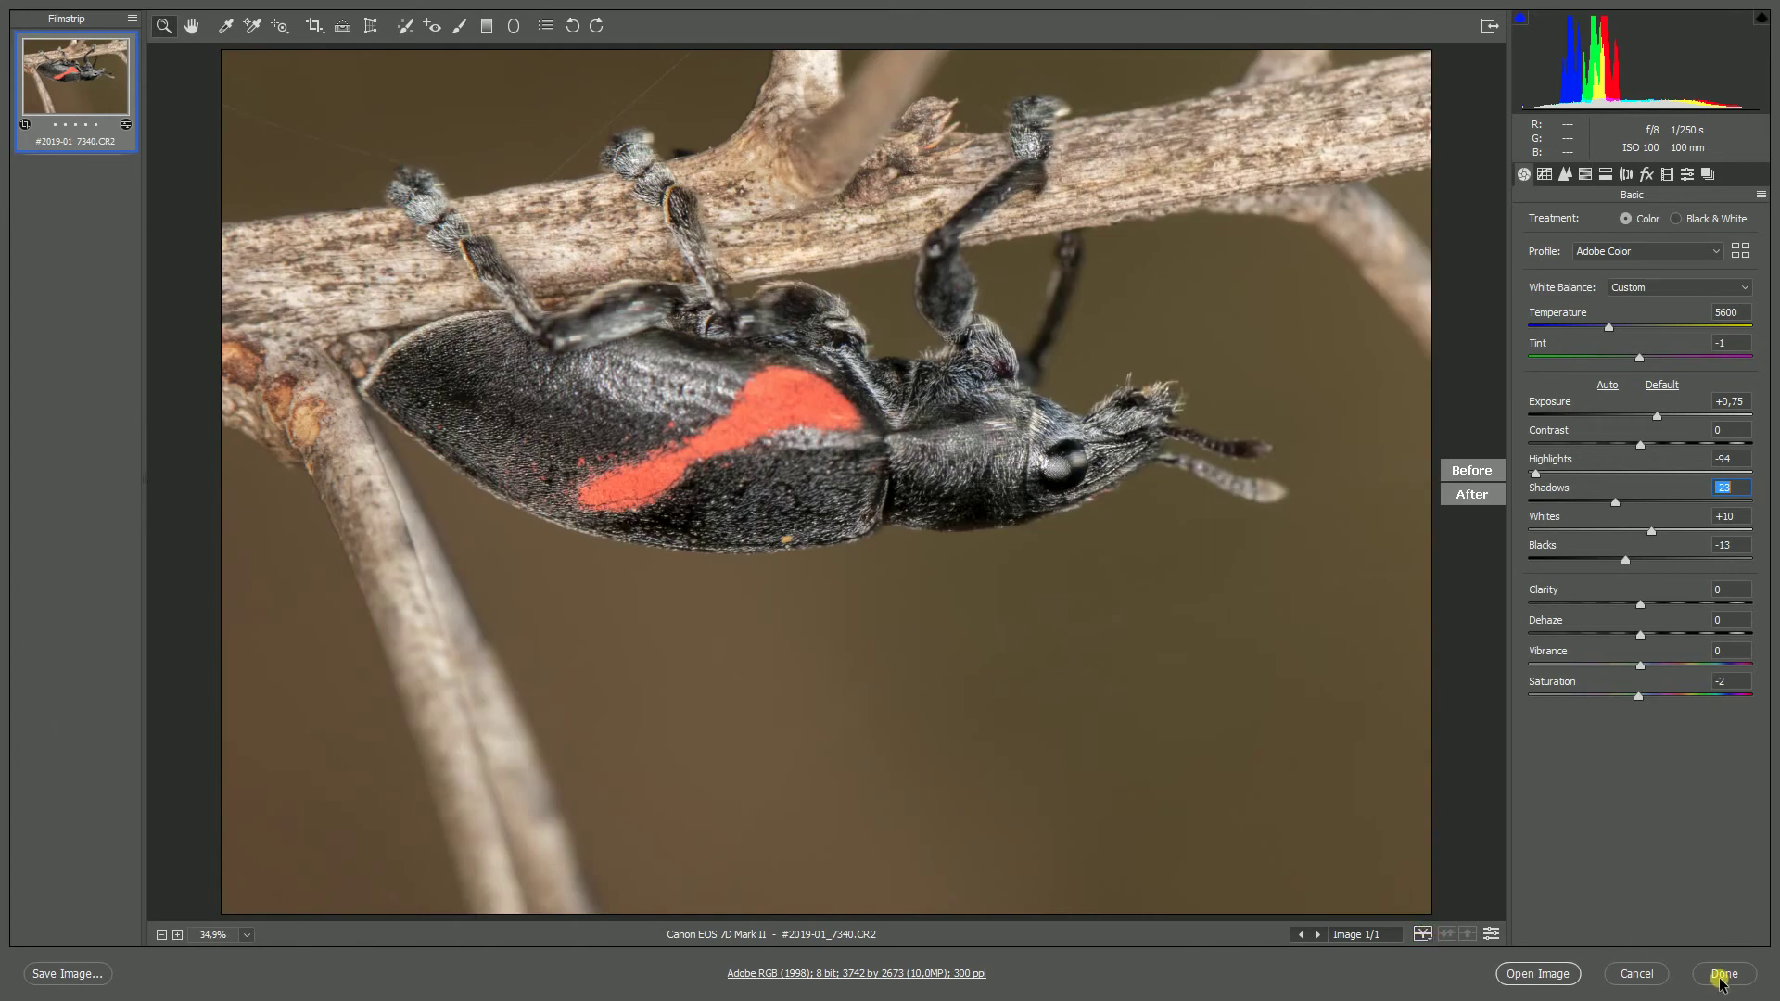
left_click(1531, 973)
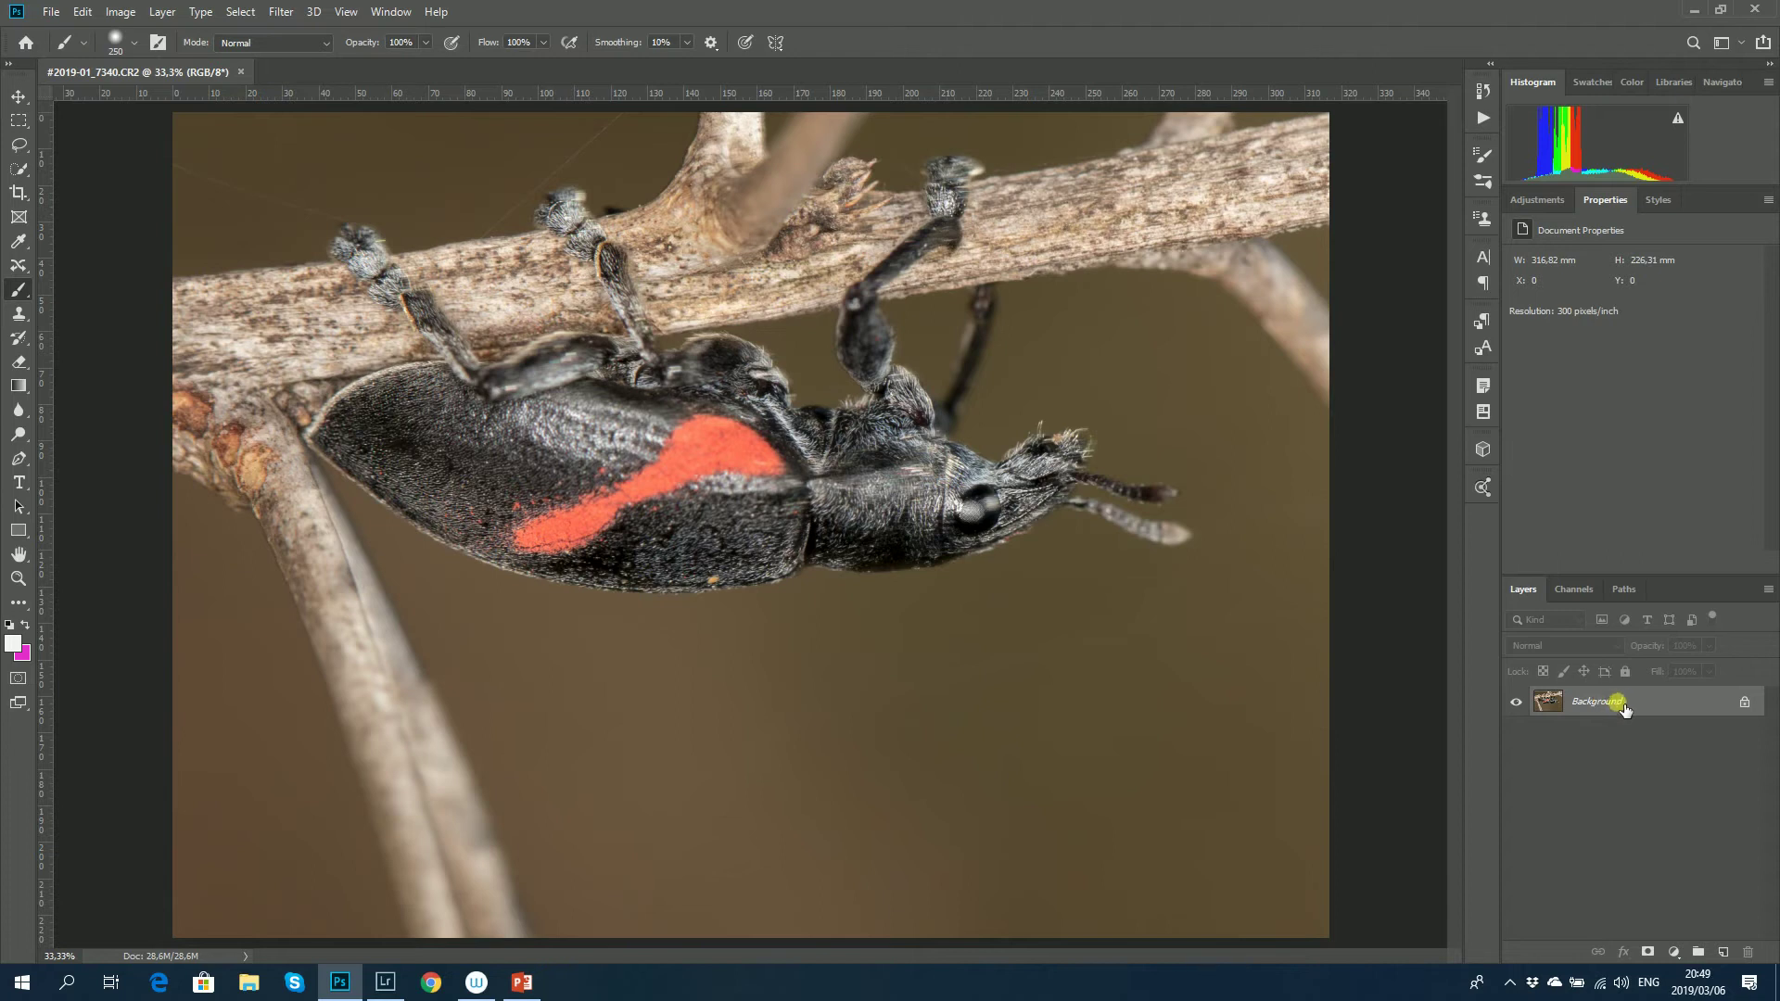
- Add an empty group and an empty layer above the Background, and delete each of them again
left_click(1704, 955)
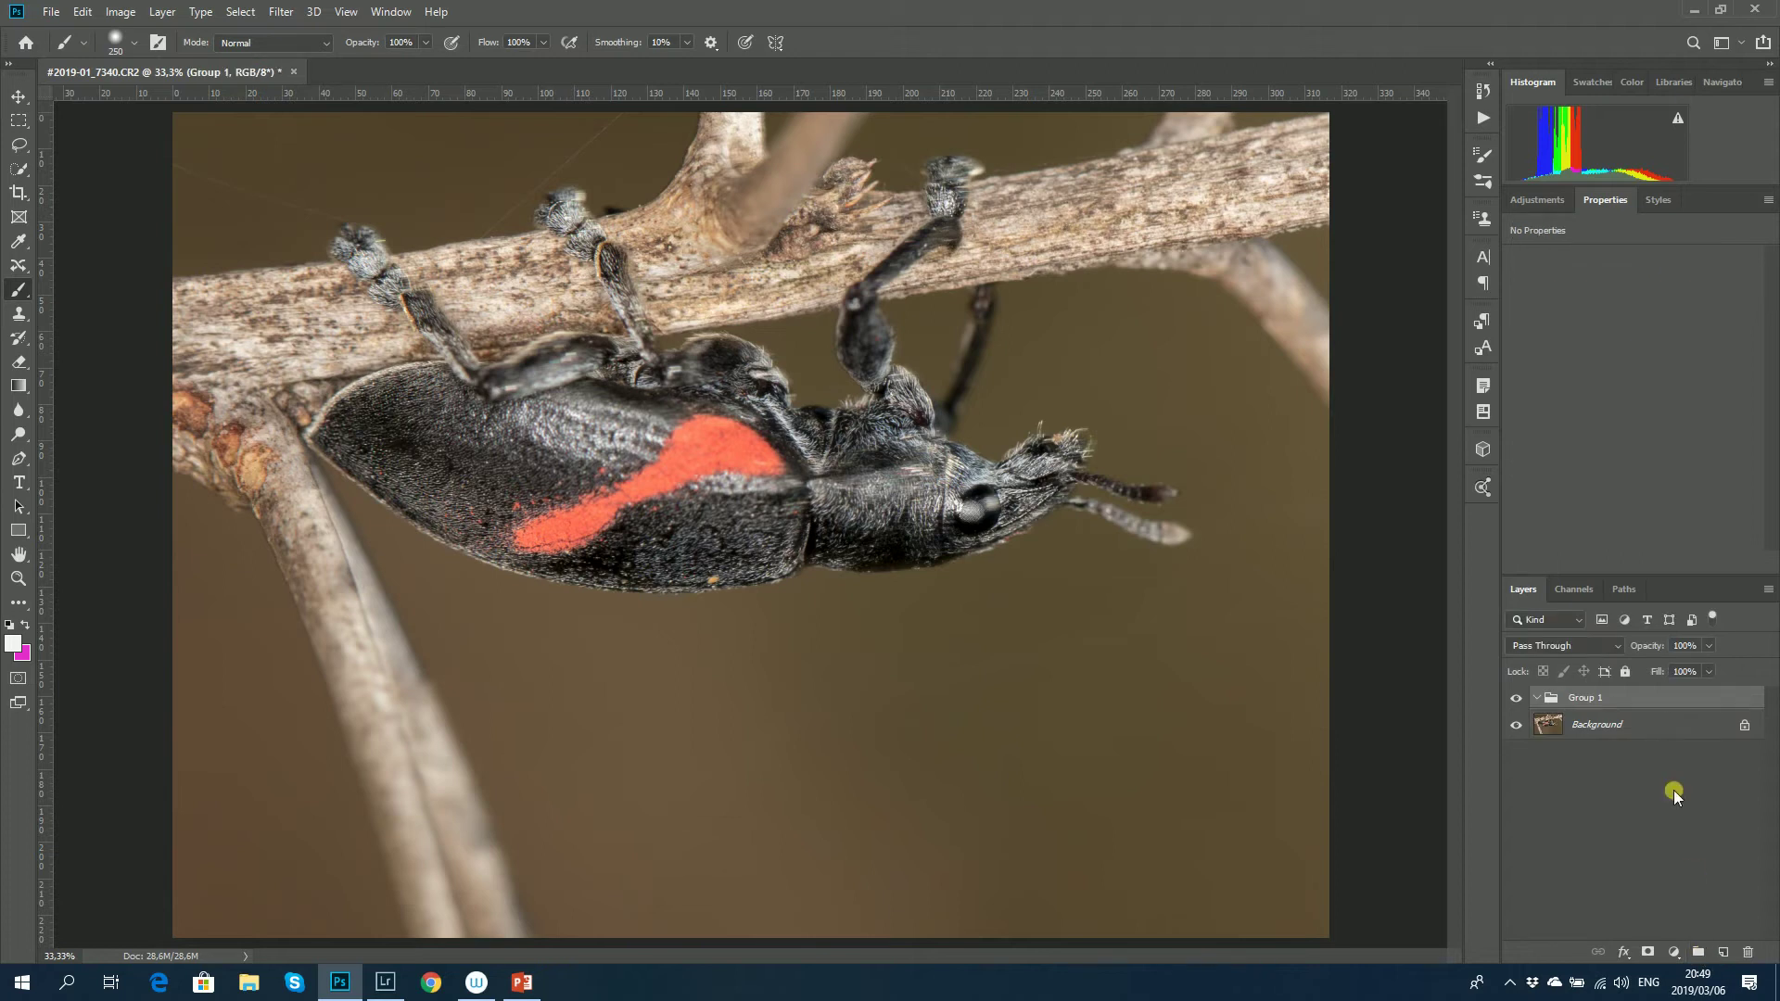
left_click_drag(1656, 704, 1747, 952)
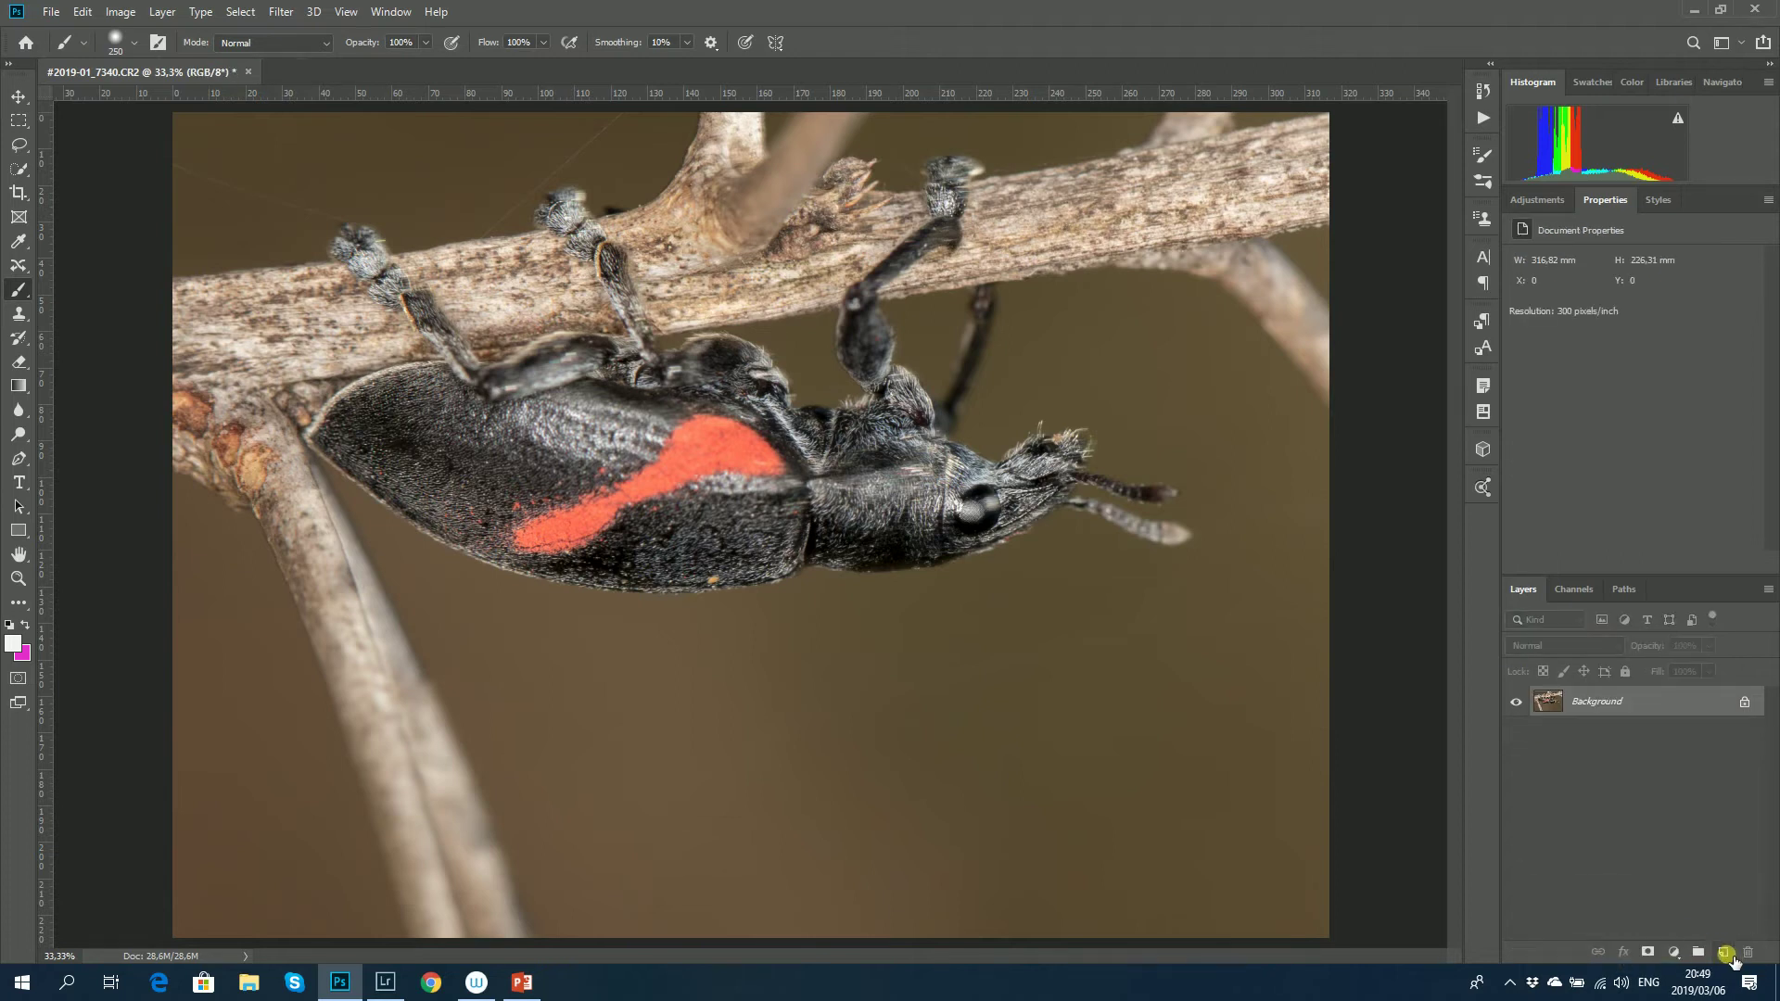
left_click(1723, 953)
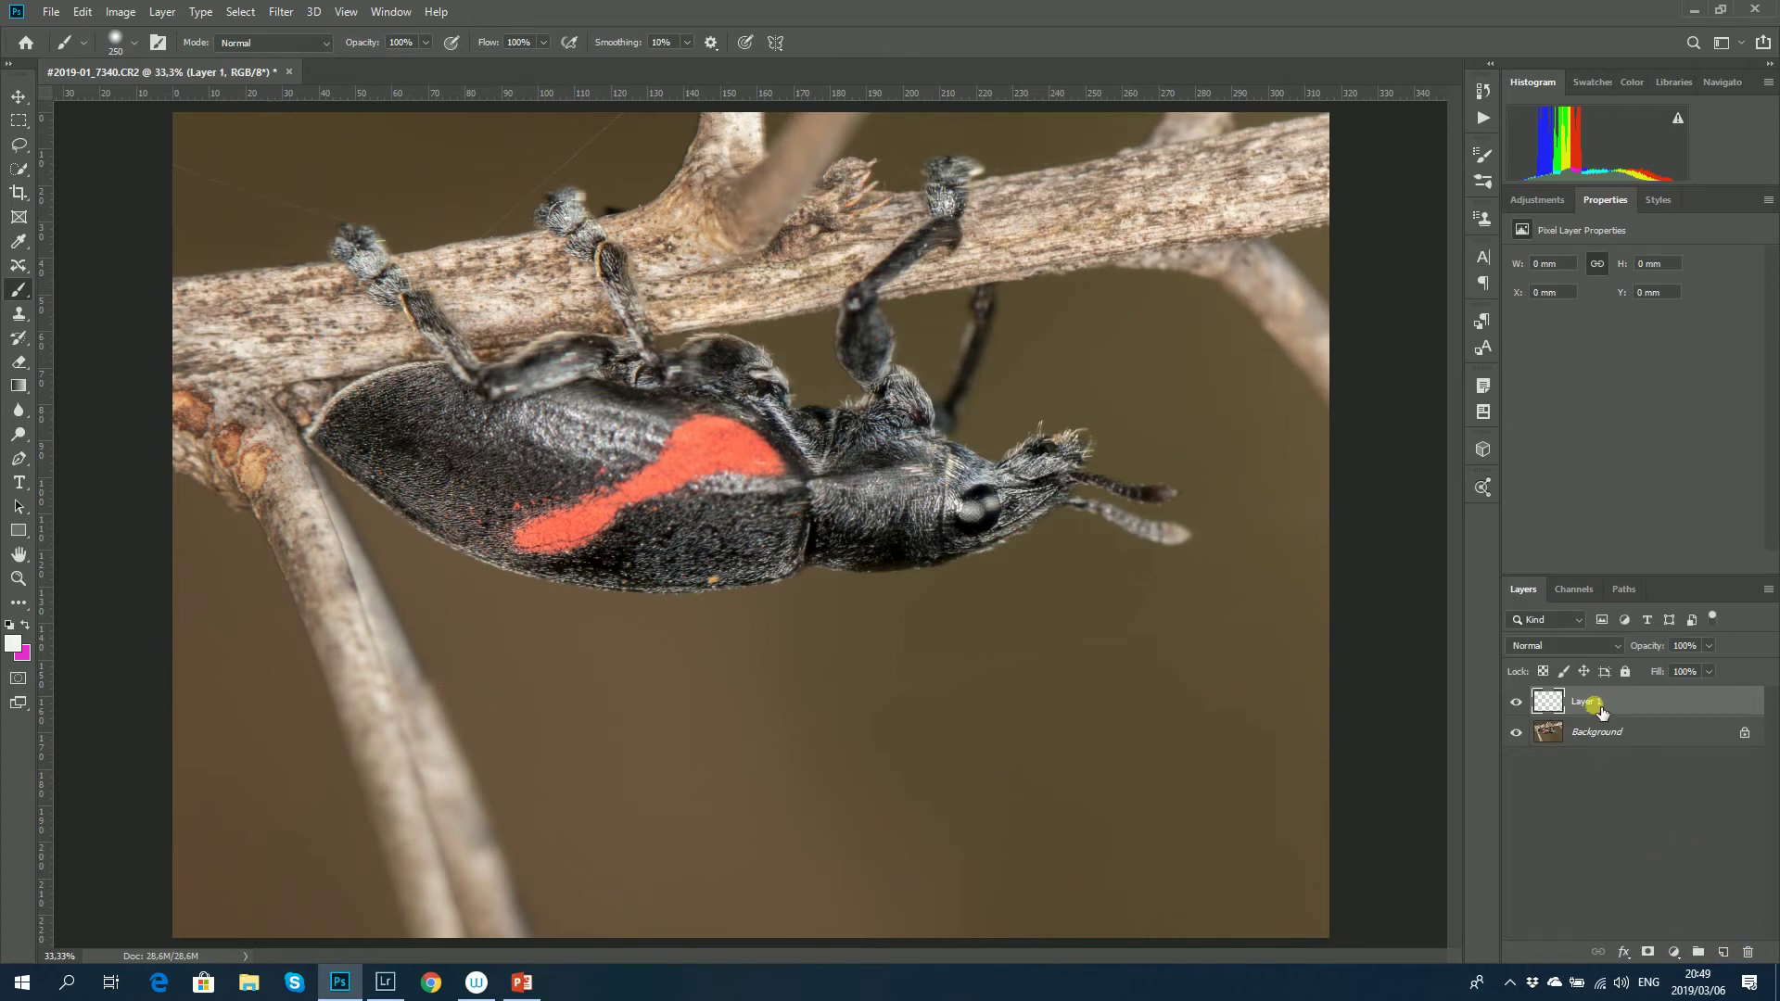
left_click(1519, 733)
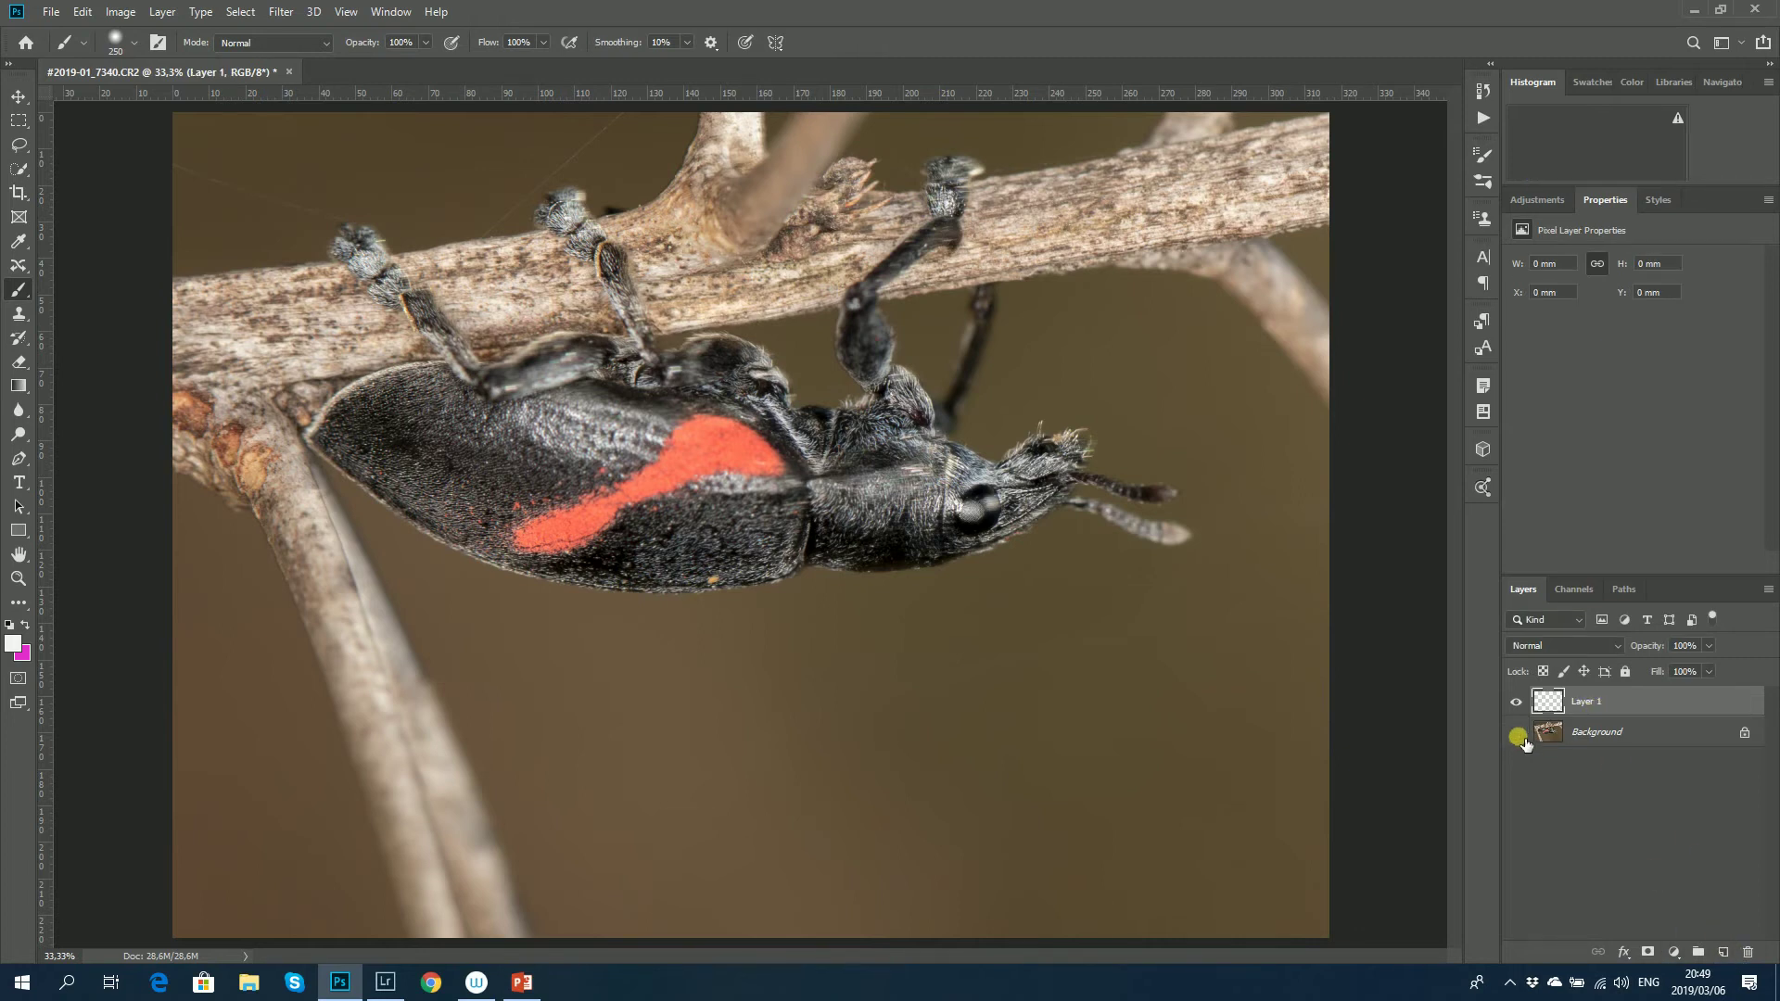
left_click(1517, 737)
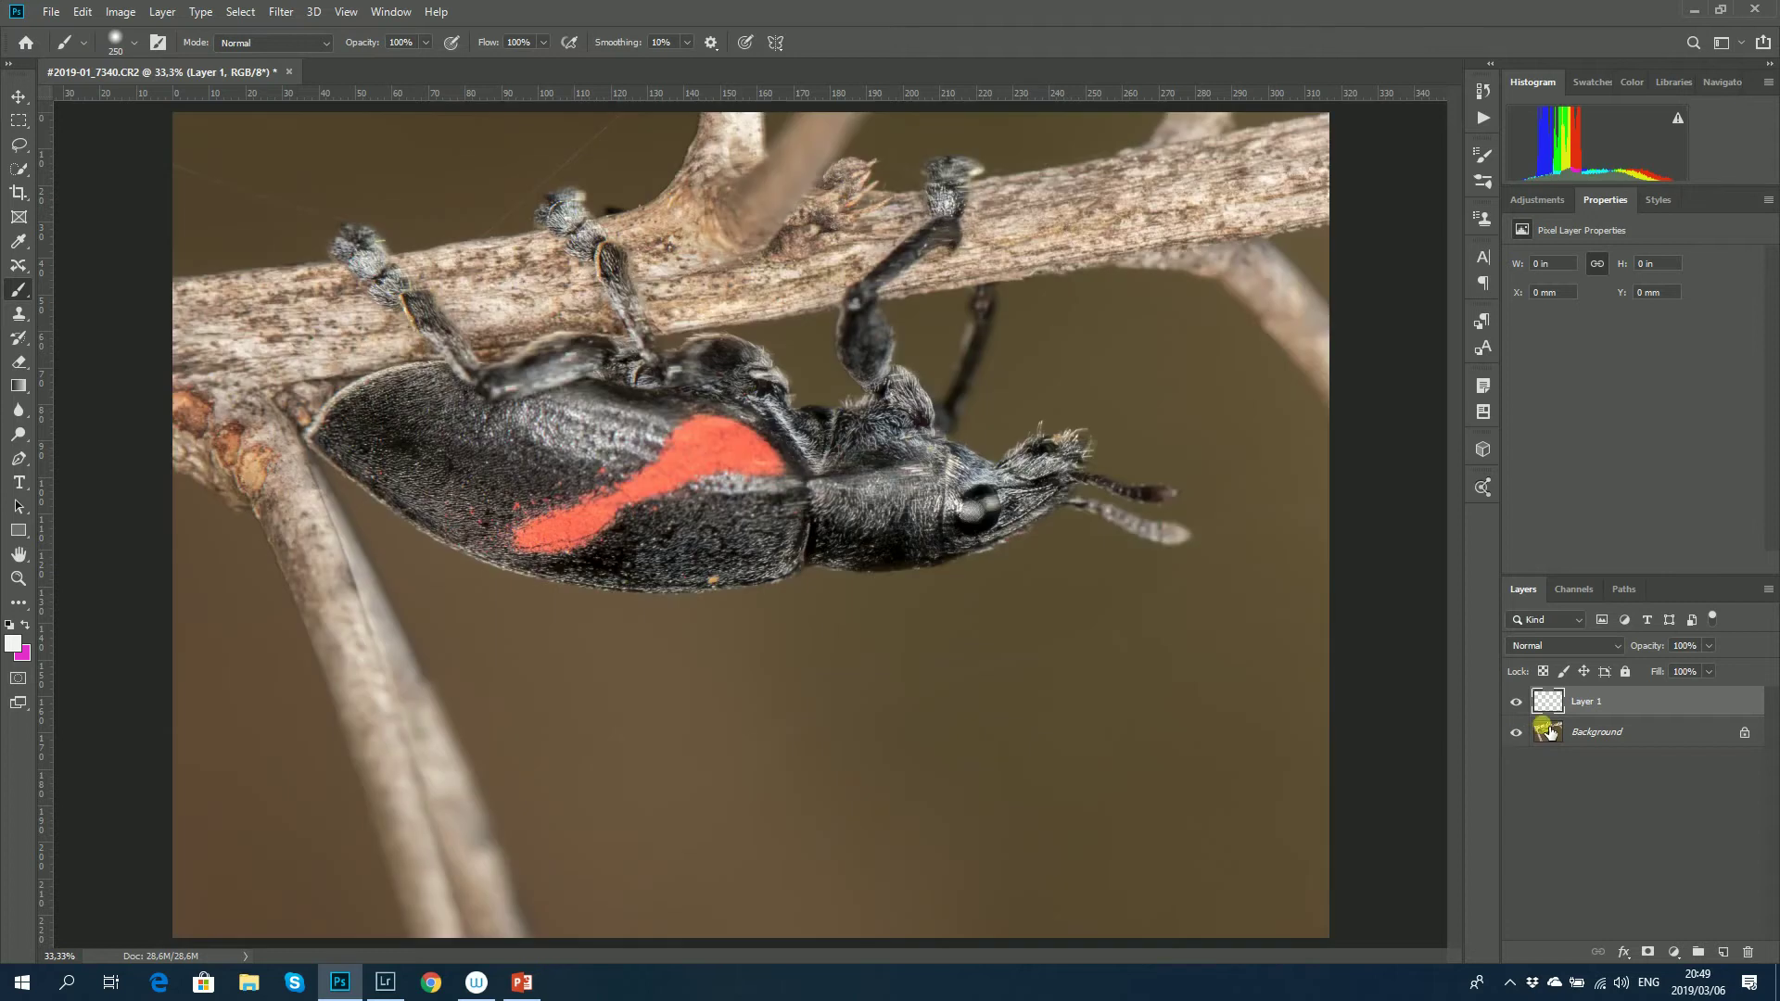
left_click_drag(1676, 784, 1755, 954)
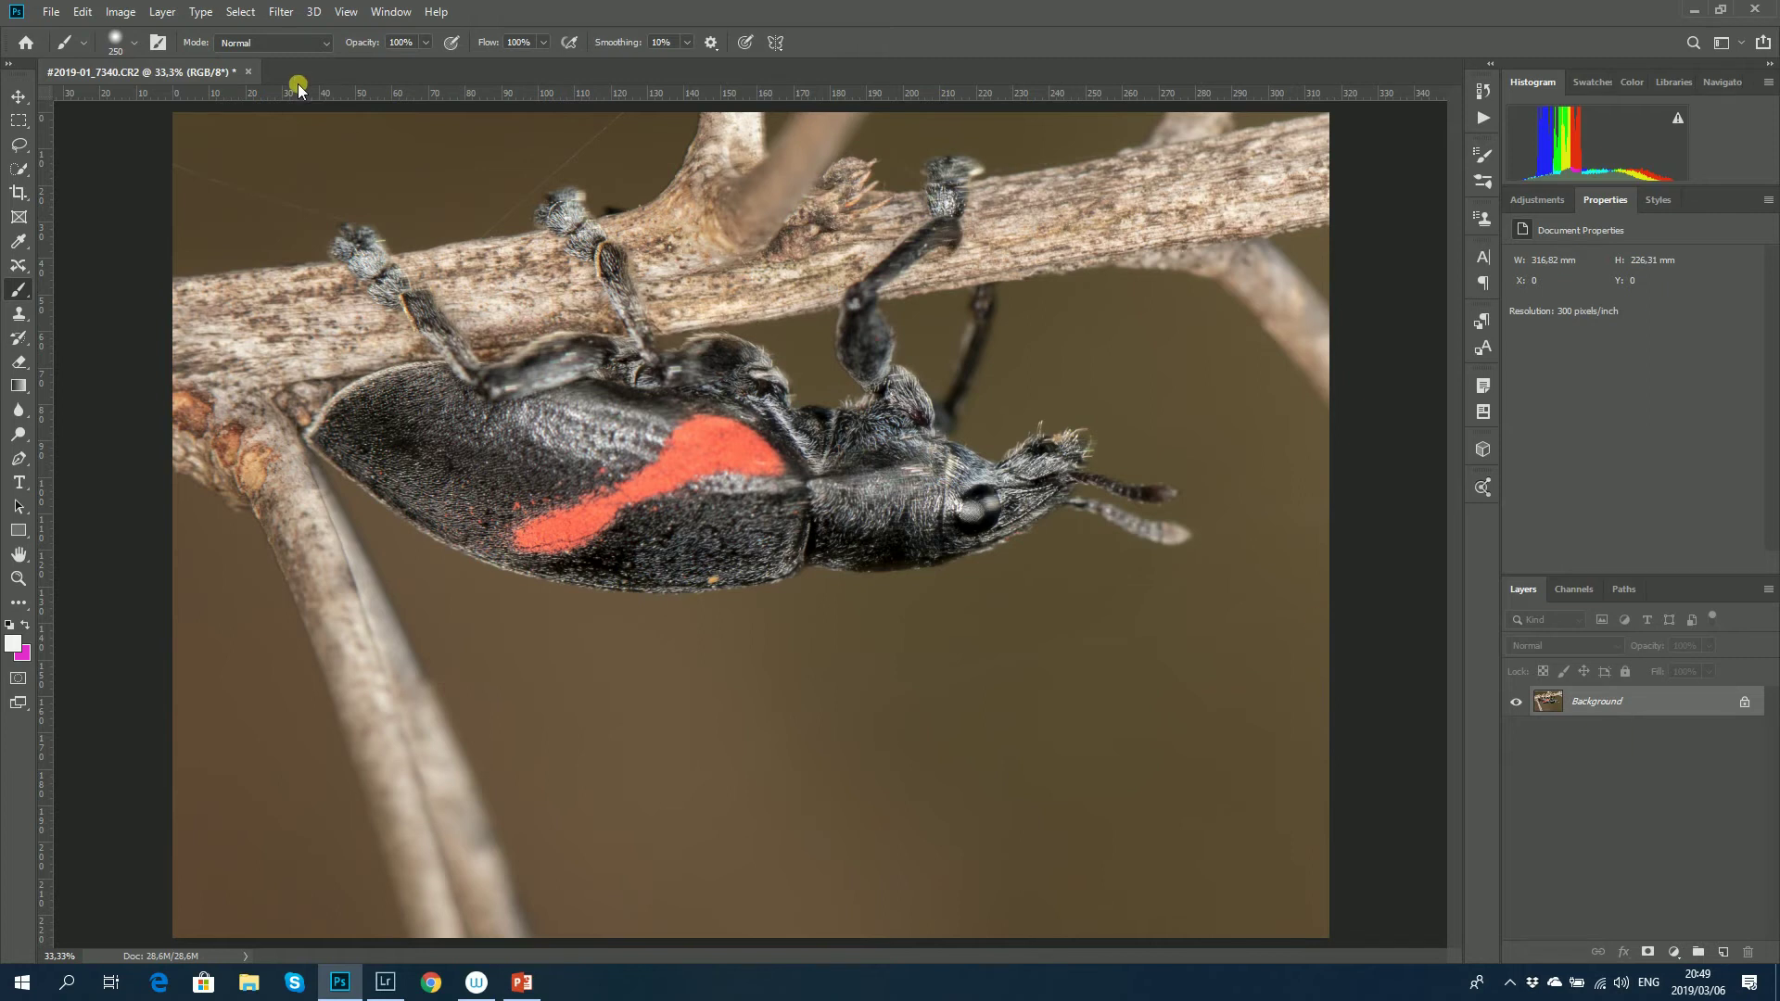
- Duplicate the Background layer, keeping a single copy named Background copy above the original
key("ctrl+j")
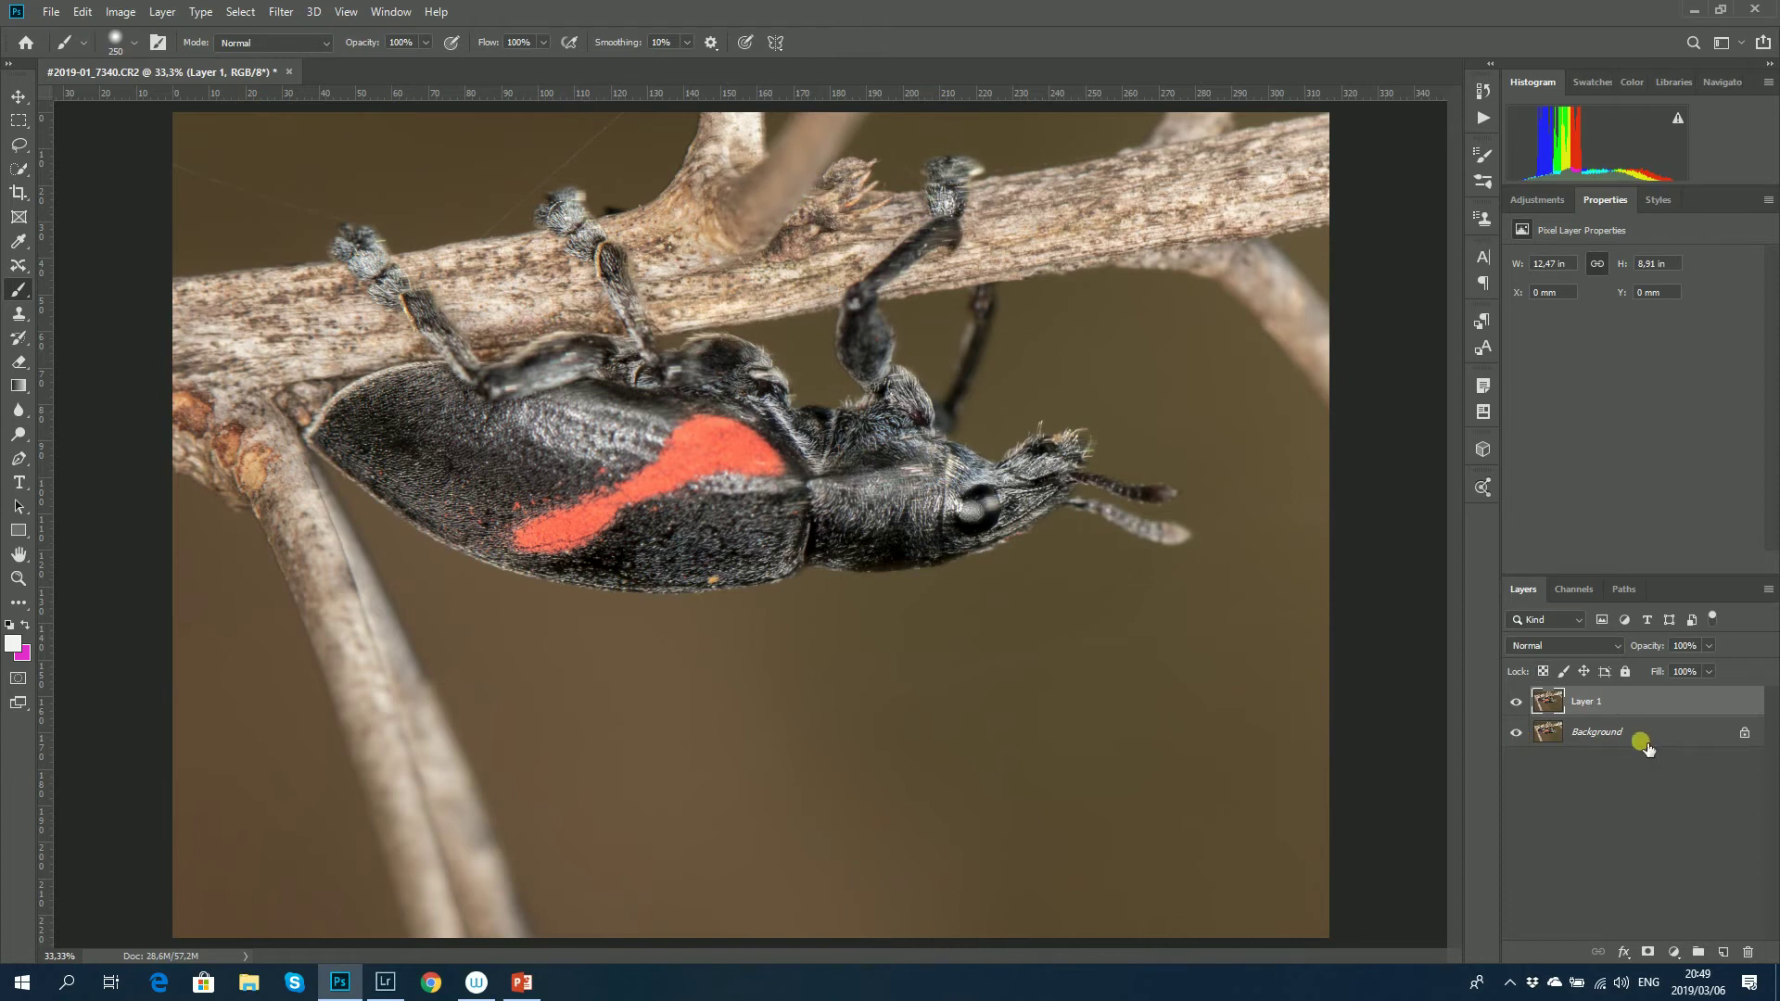
left_click_drag(1633, 707, 1732, 960)
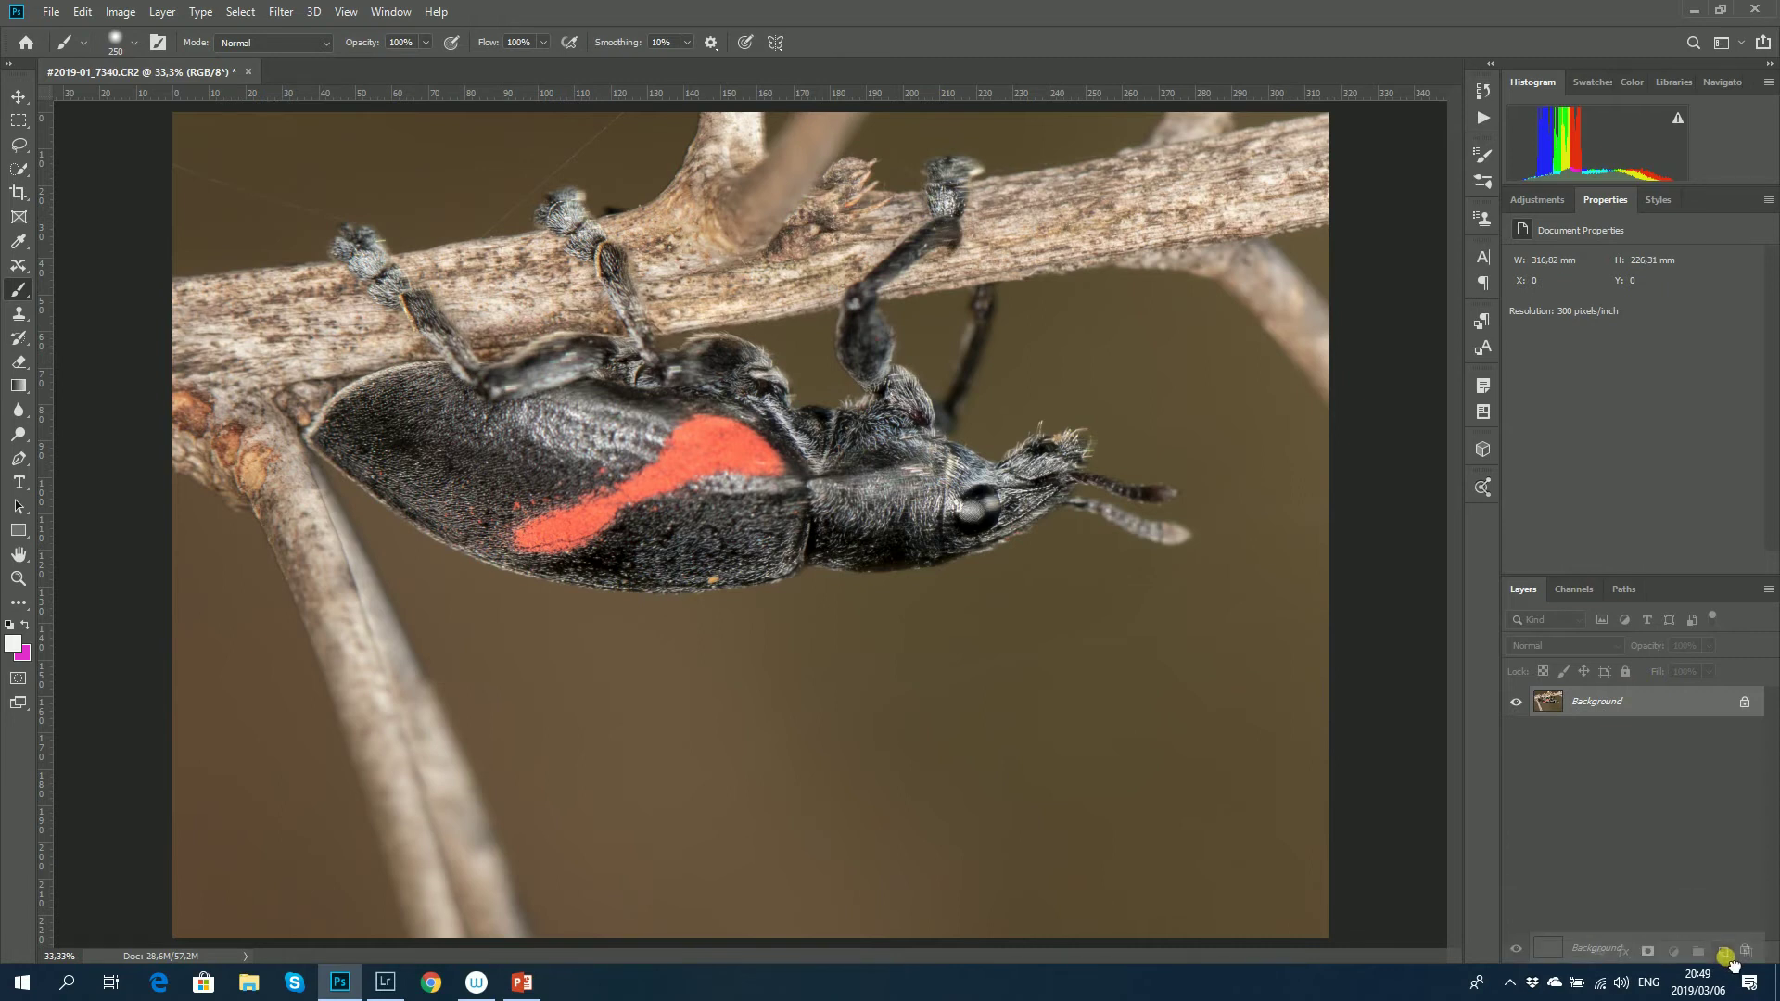
left_click_drag(1732, 962, 1733, 964)
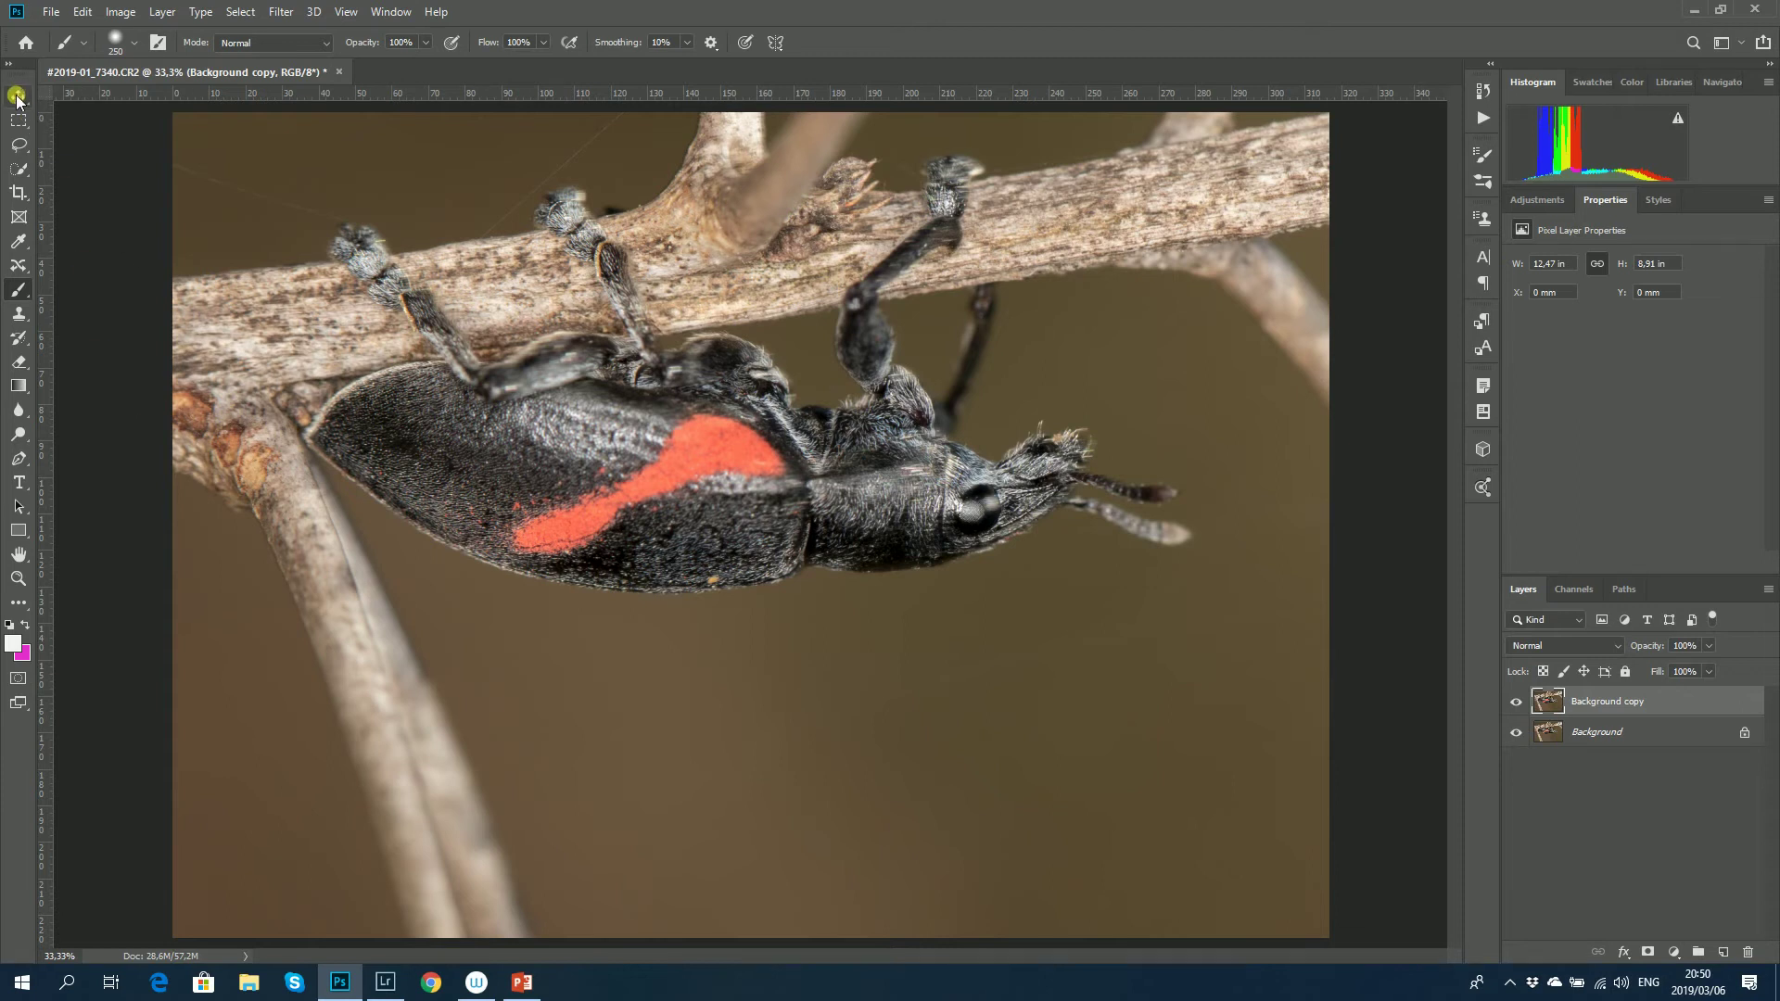
- Choose the Burn tool for darkening the Background copy layer
left_click(19, 436)
right_click(20, 434)
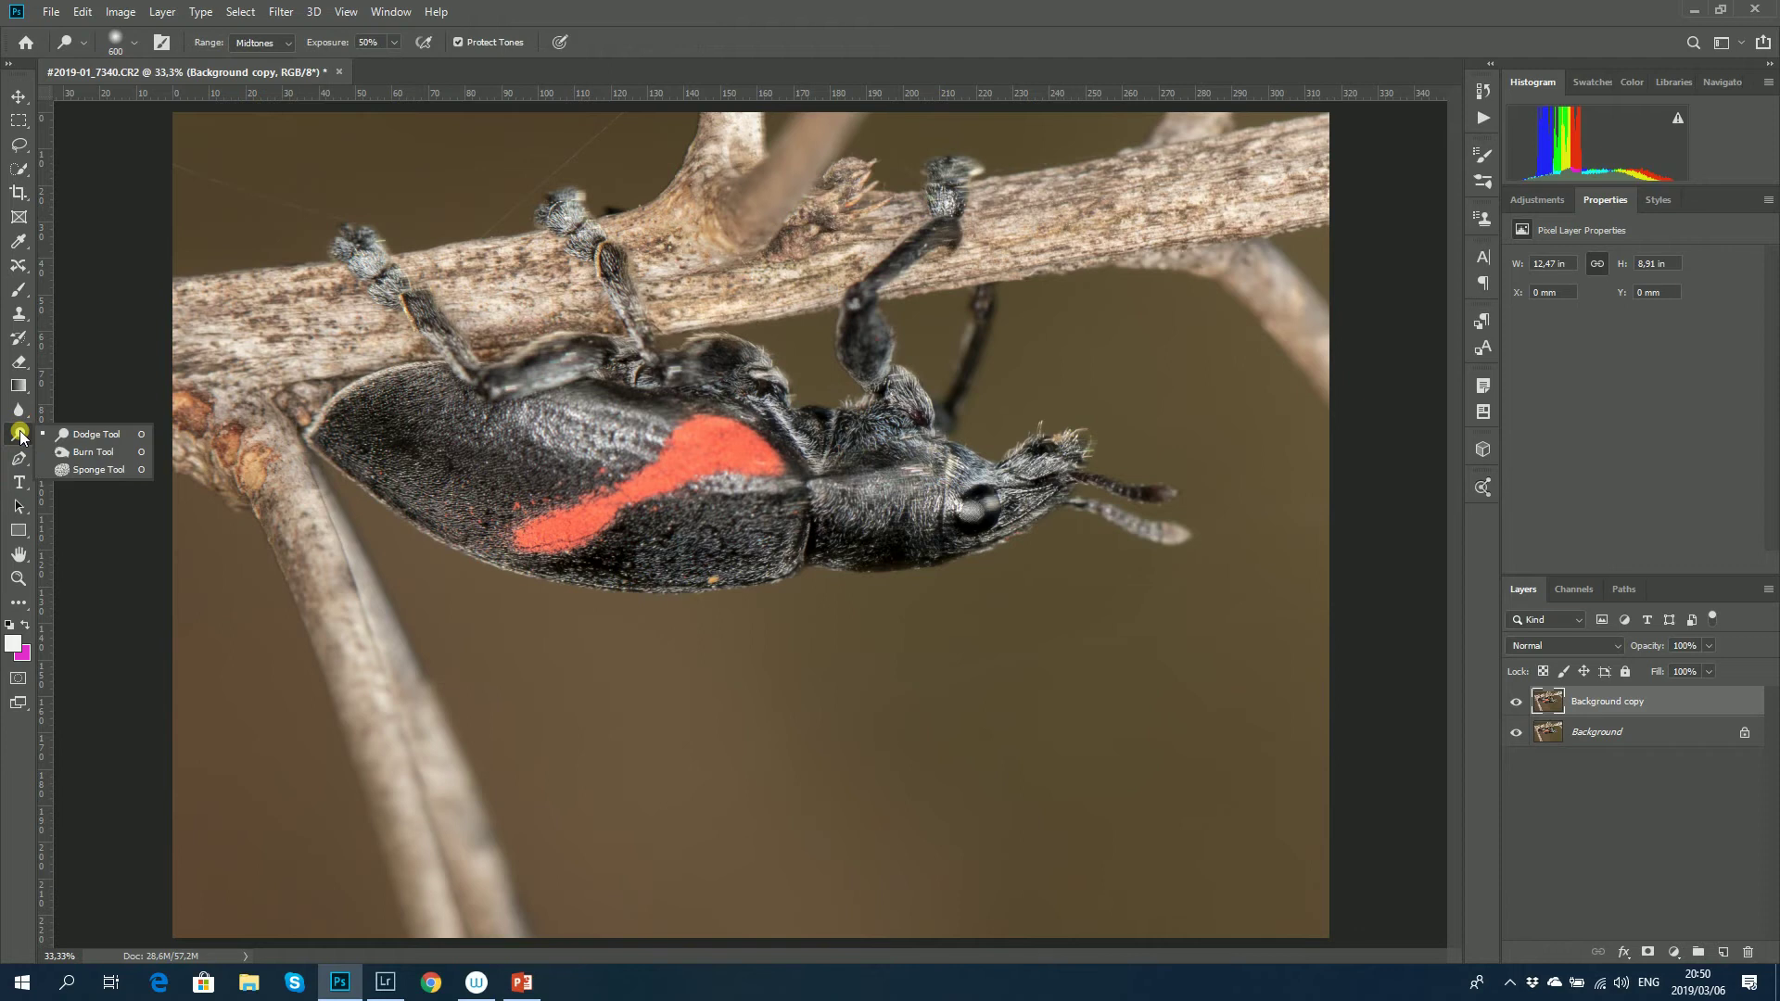
left_click(117, 453)
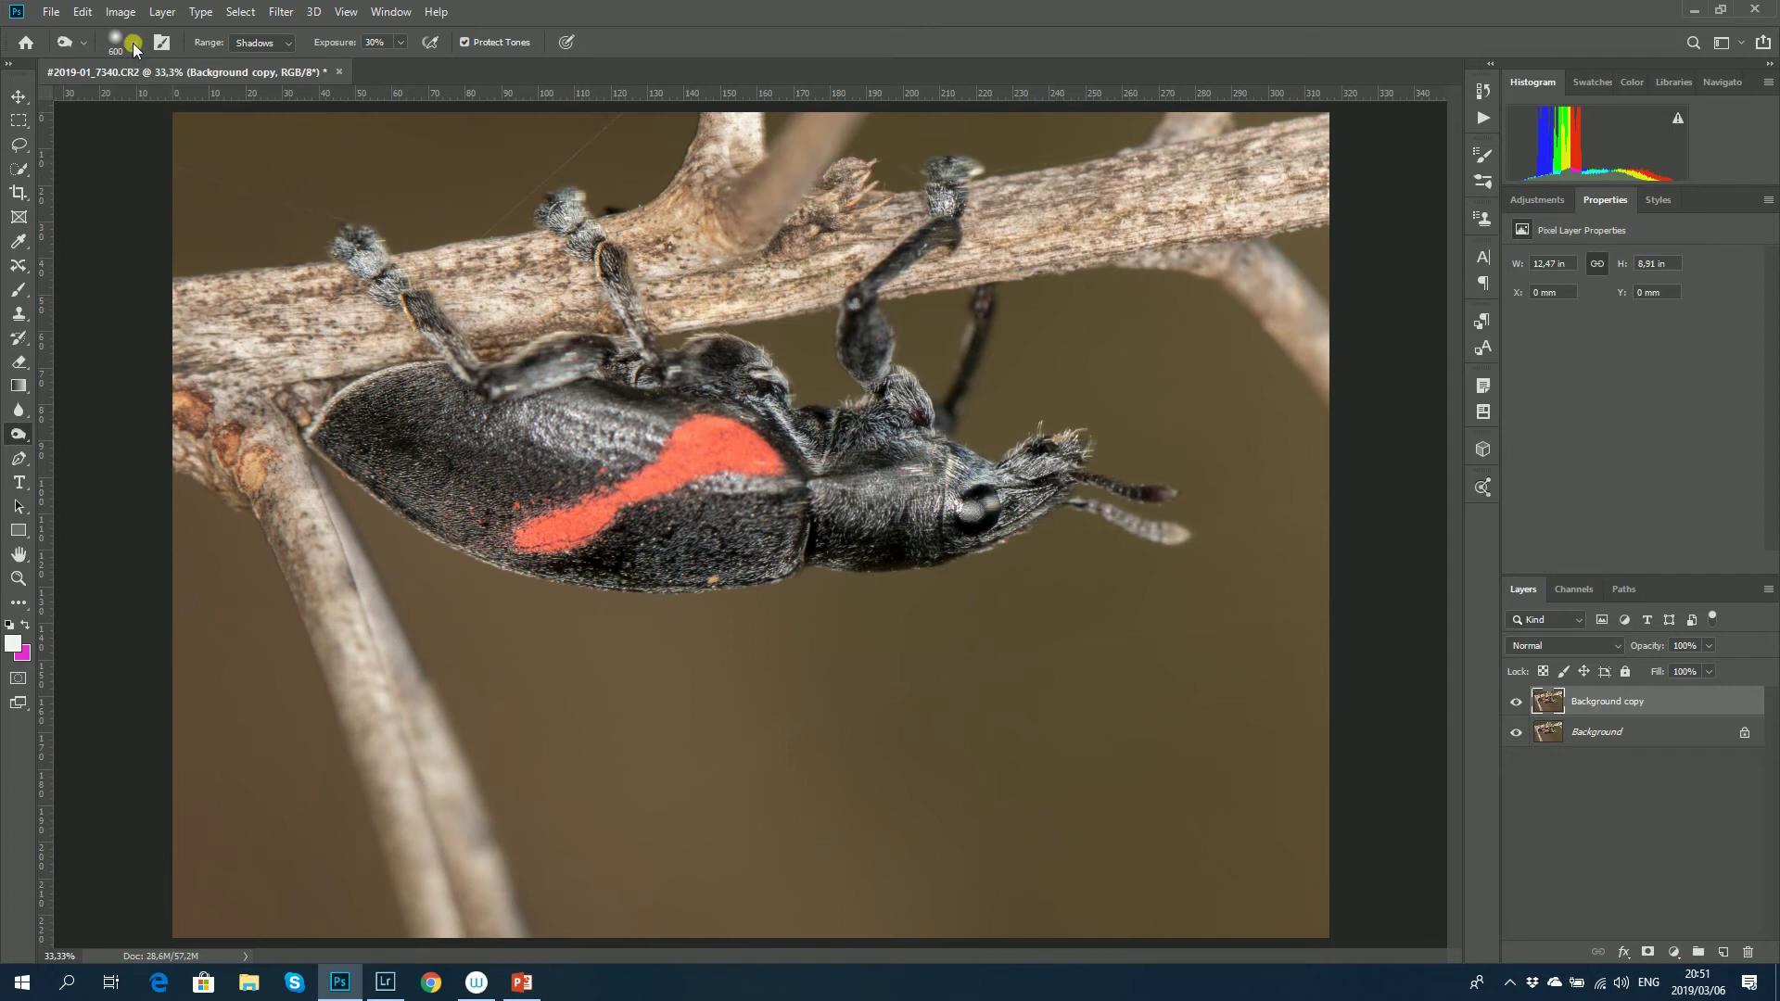
- On a new layer, paint a soft magenta stroke below the beetle with a 600 px brush, and toggle the layer's visibility
left_click(1724, 953)
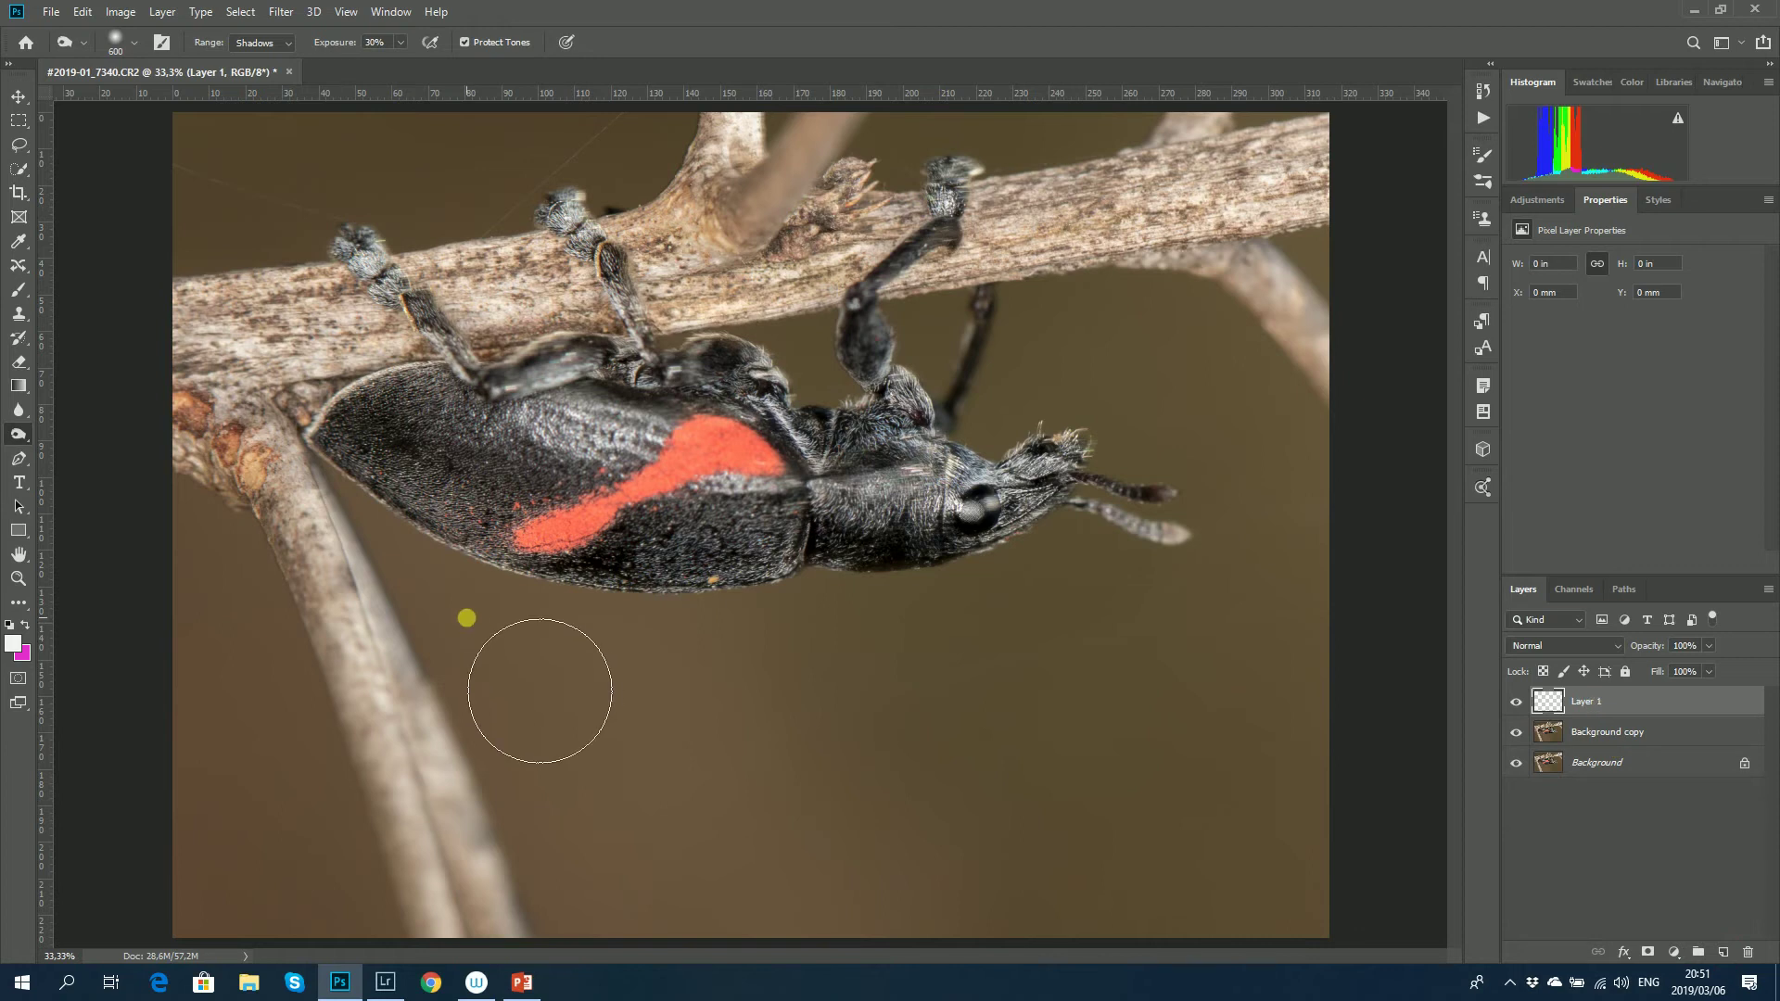
key("x")
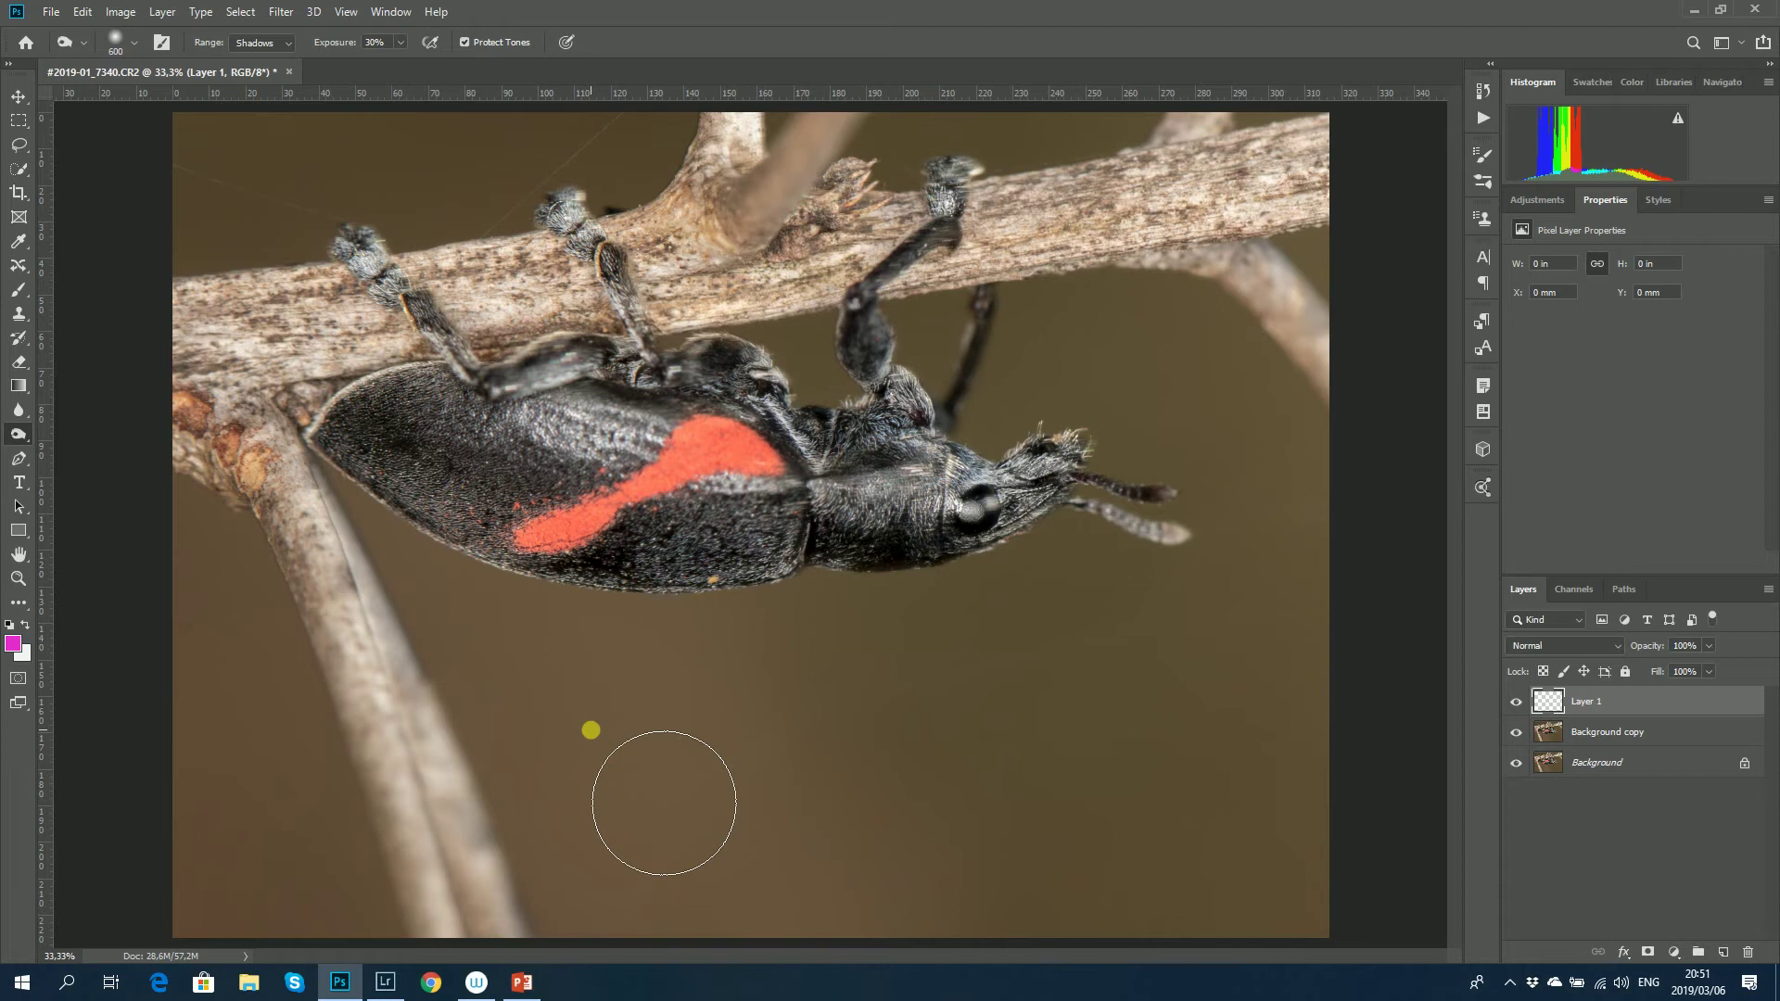
left_click(20, 290)
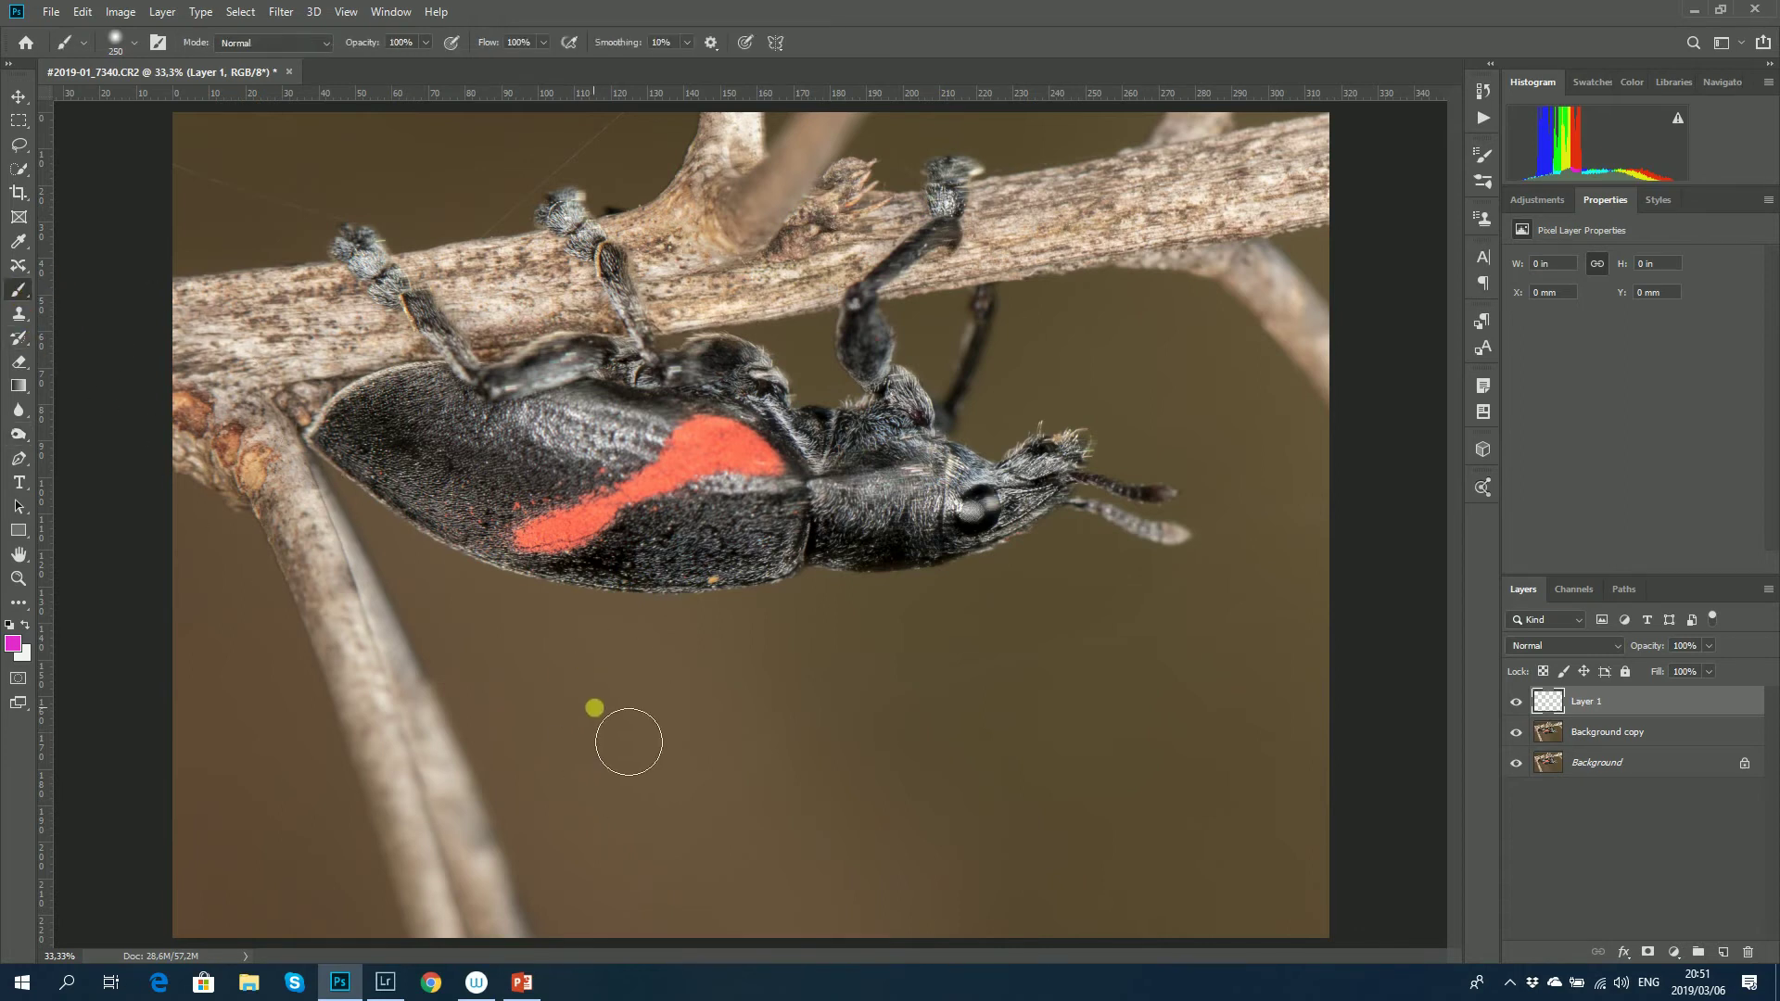
key("bracketright")
key("bracketright")
key("bracketright")
key("bracketright")
mouse_move(629, 747)
left_mouse_down()
mouse_move(1021, 709)
mouse_move(637, 745)
mouse_move(946, 708)
left_mouse_up()
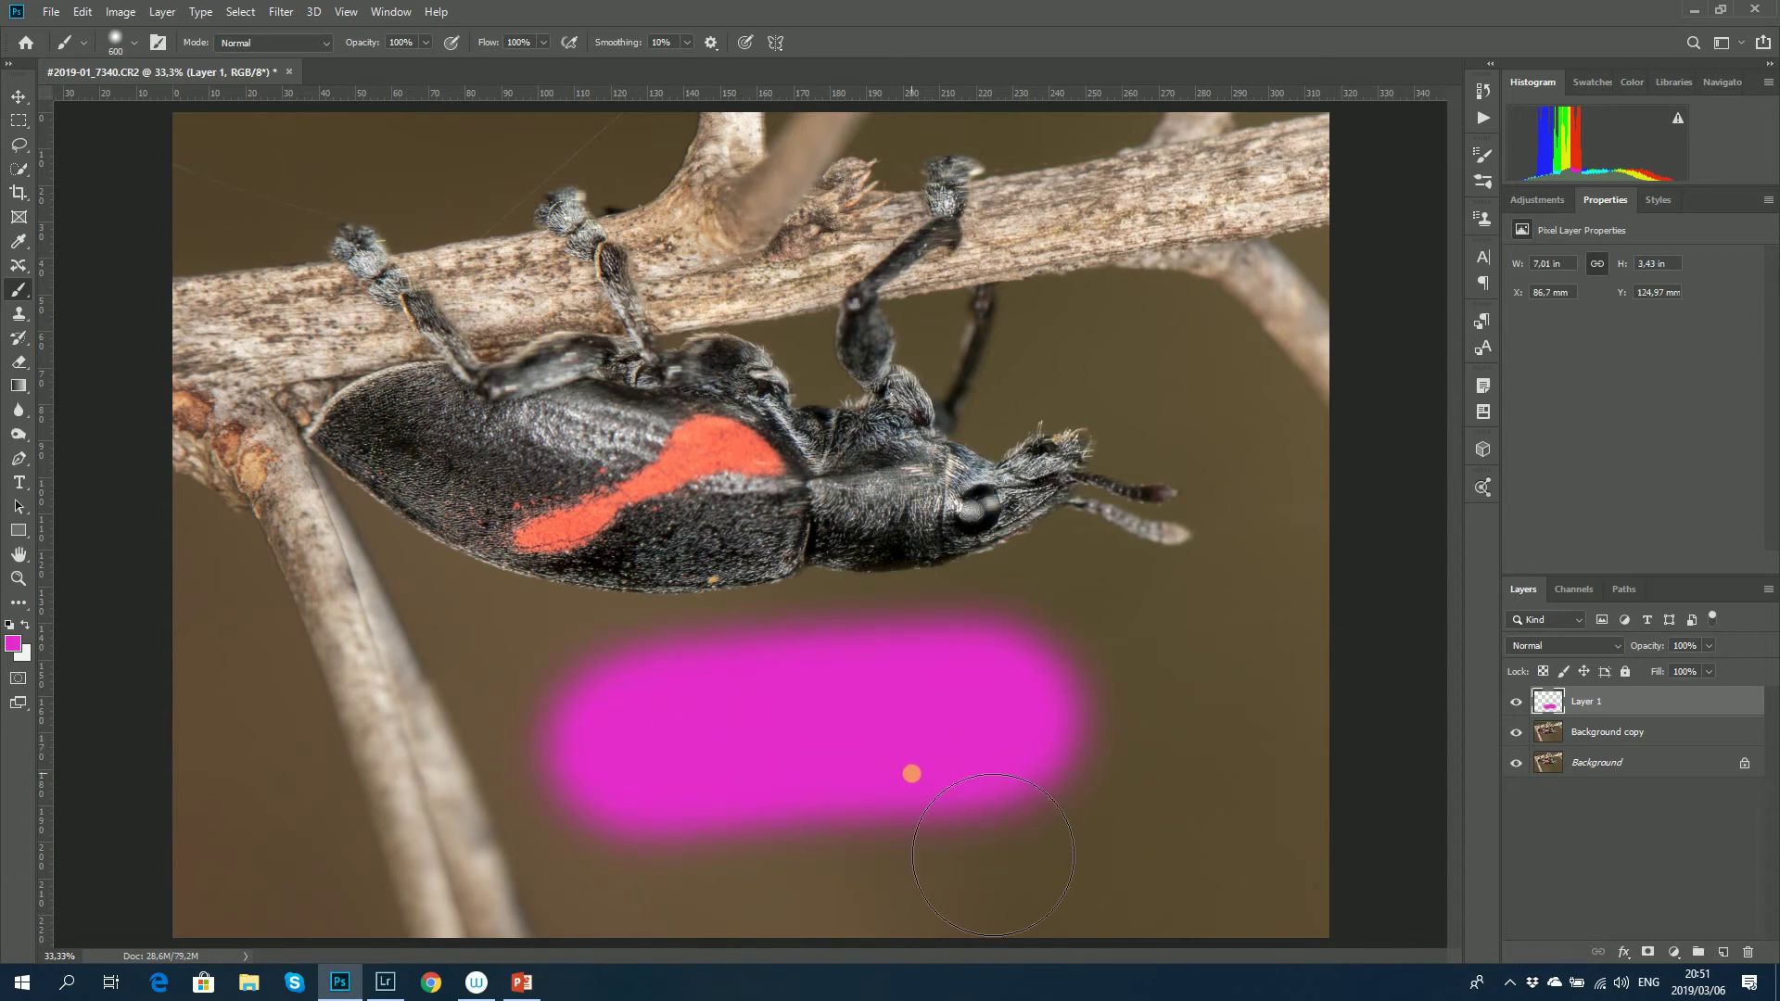
left_click(1517, 702)
left_click(1516, 703)
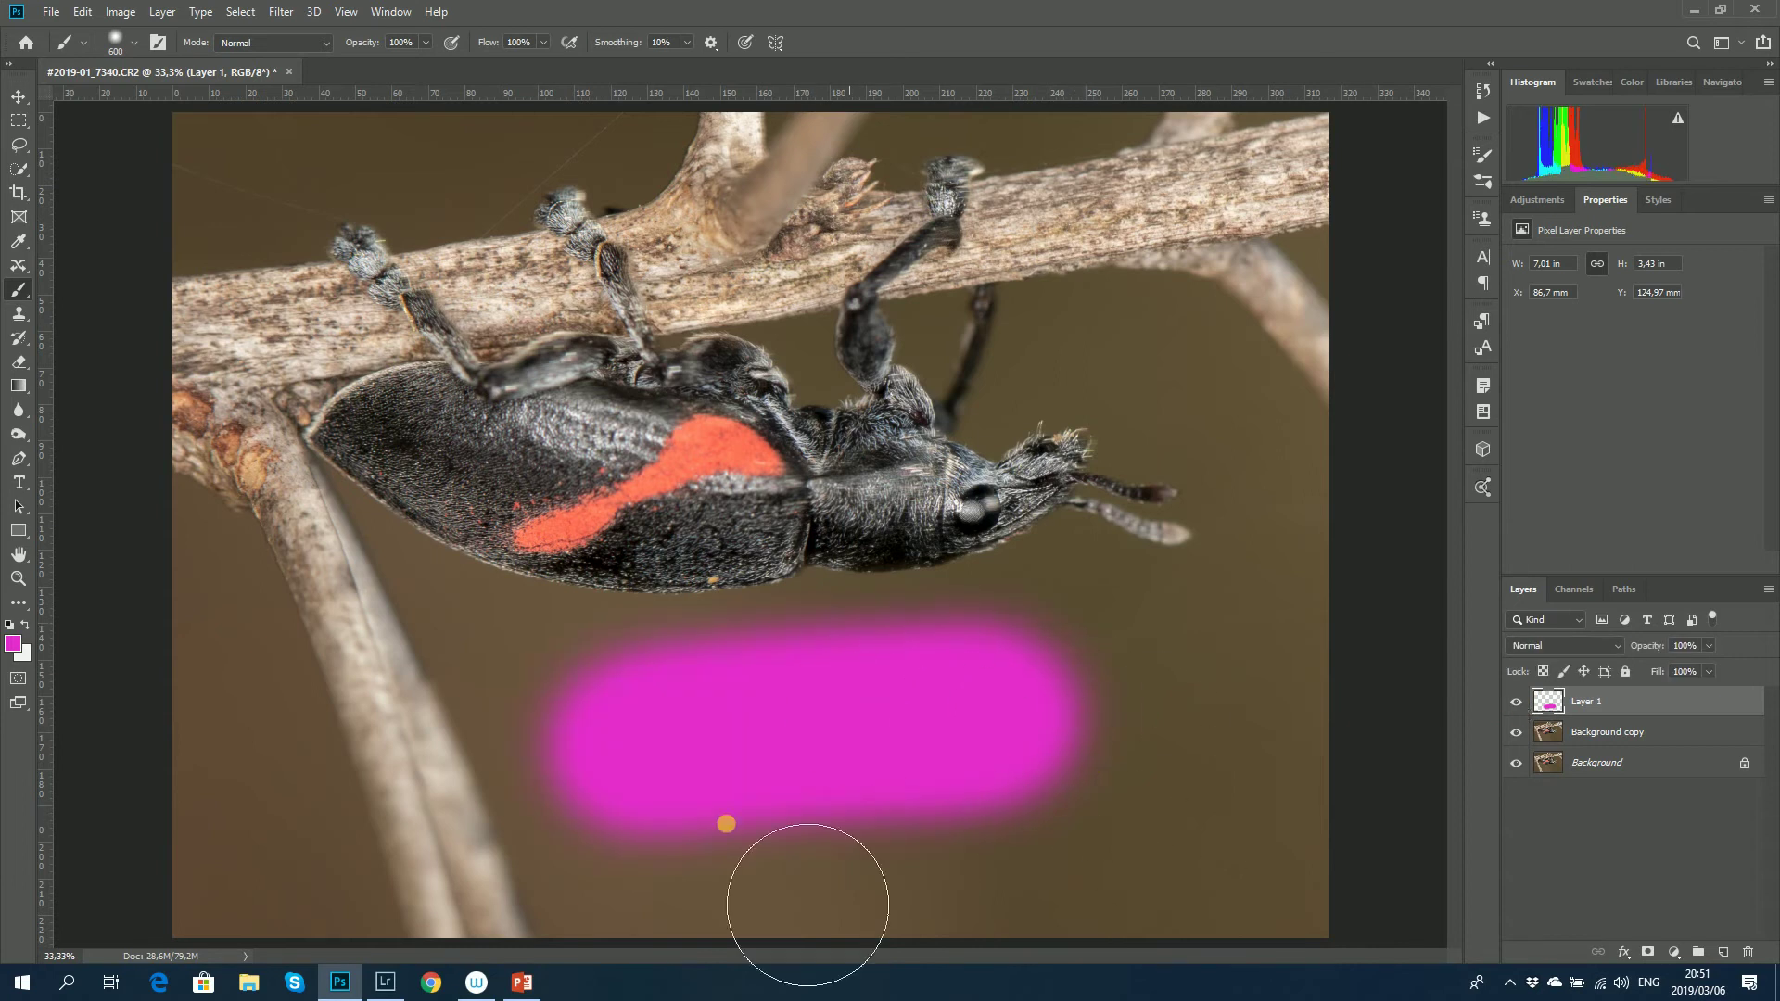
- Set the brush hardness to 100%, hide Layer 1, and paint a hard-edged magenta stroke below the beetle on another new layer
left_click(132, 43)
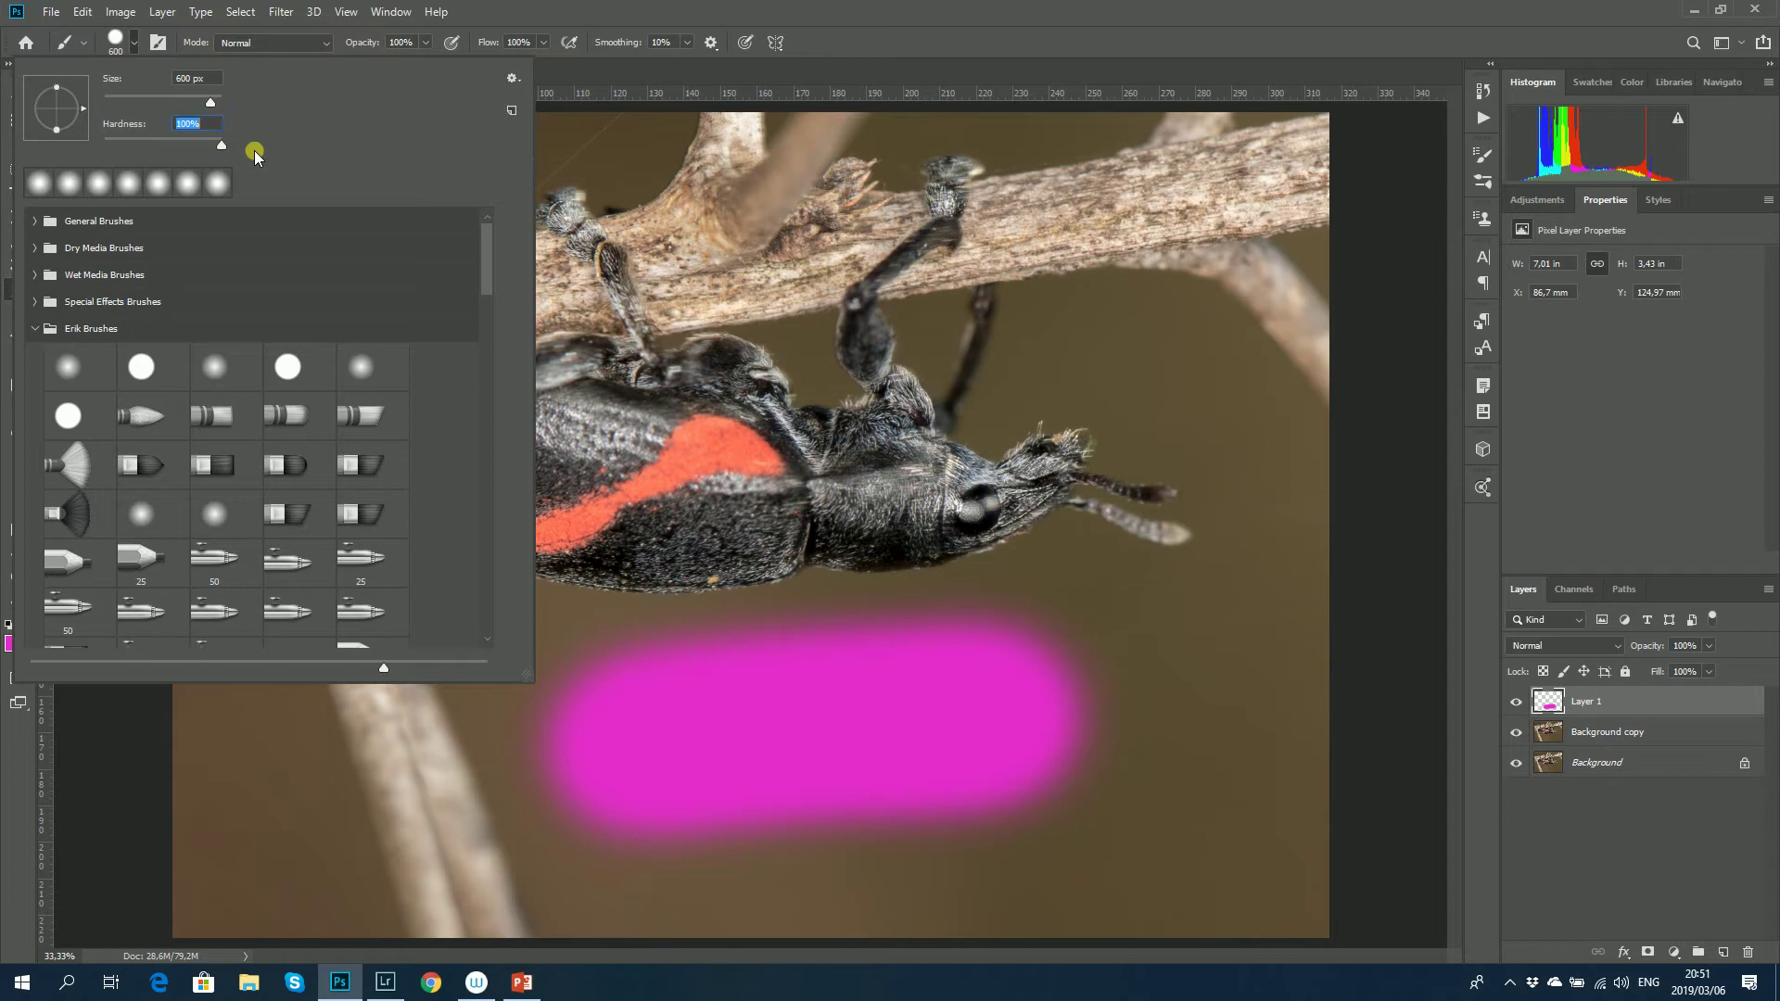
key("Return")
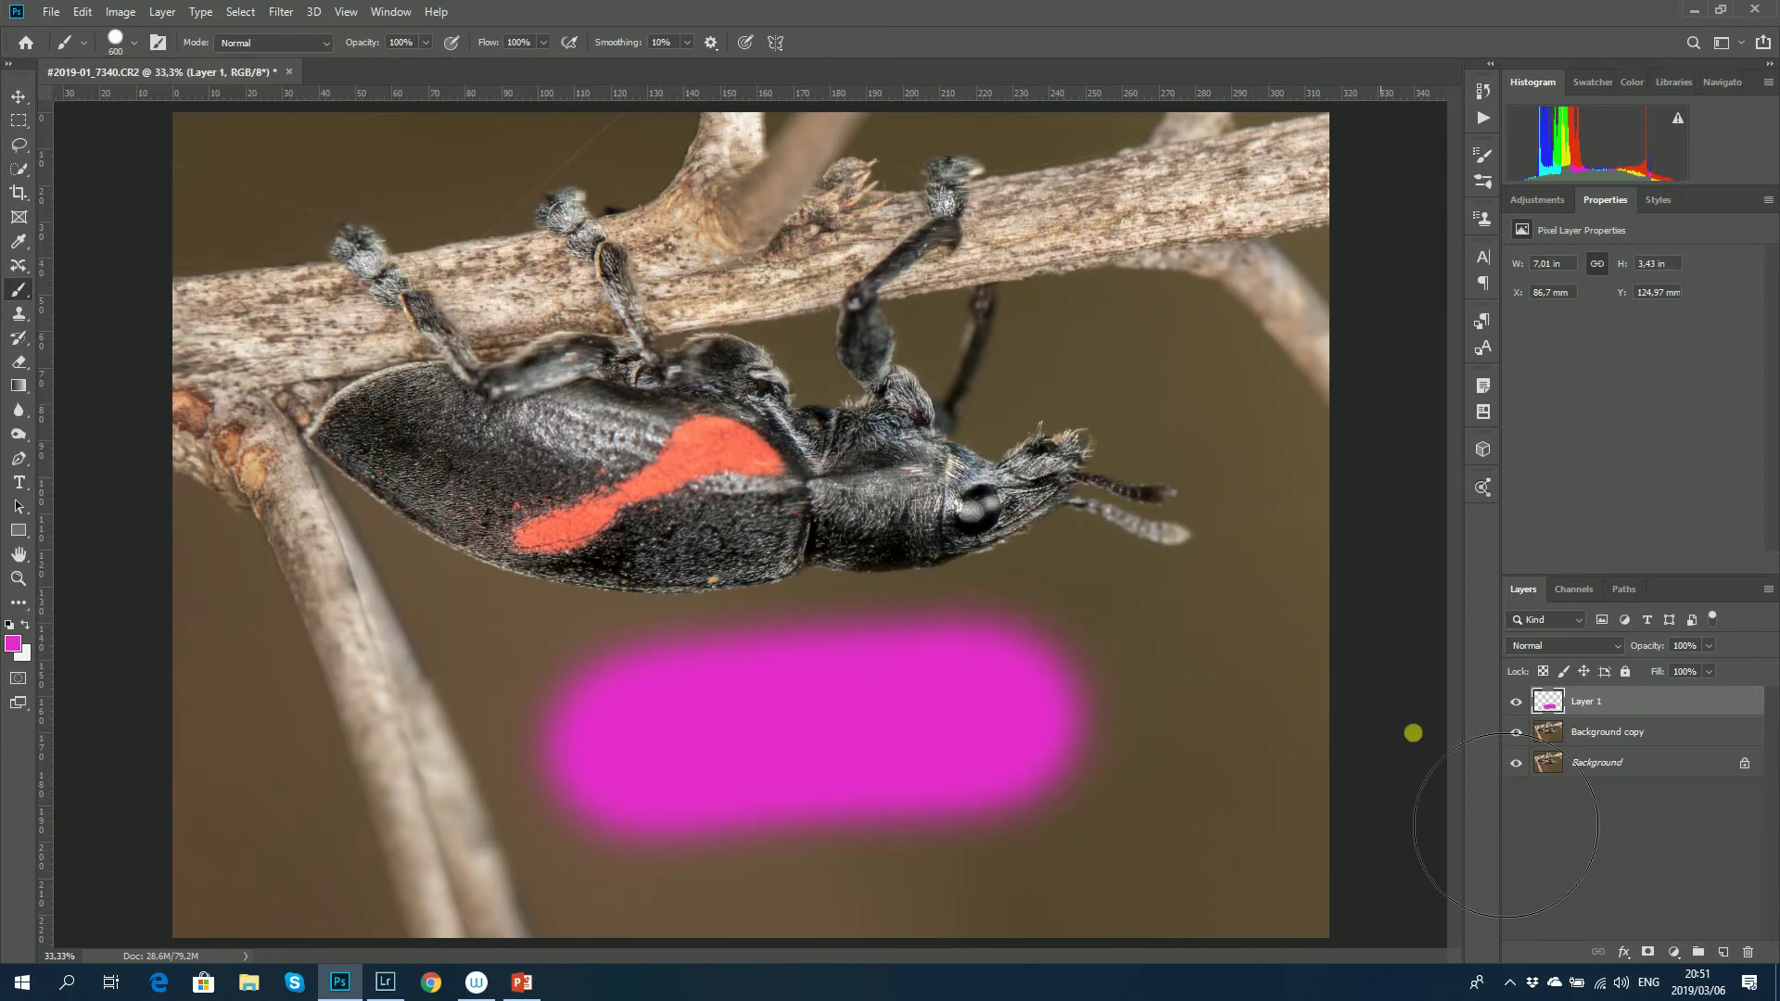
mouse_move(1581, 697)
left_mouse_down()
mouse_move(1688, 848)
mouse_move(1587, 704)
left_mouse_up()
key("ctrl+shift+alt+n")
left_click(1516, 732)
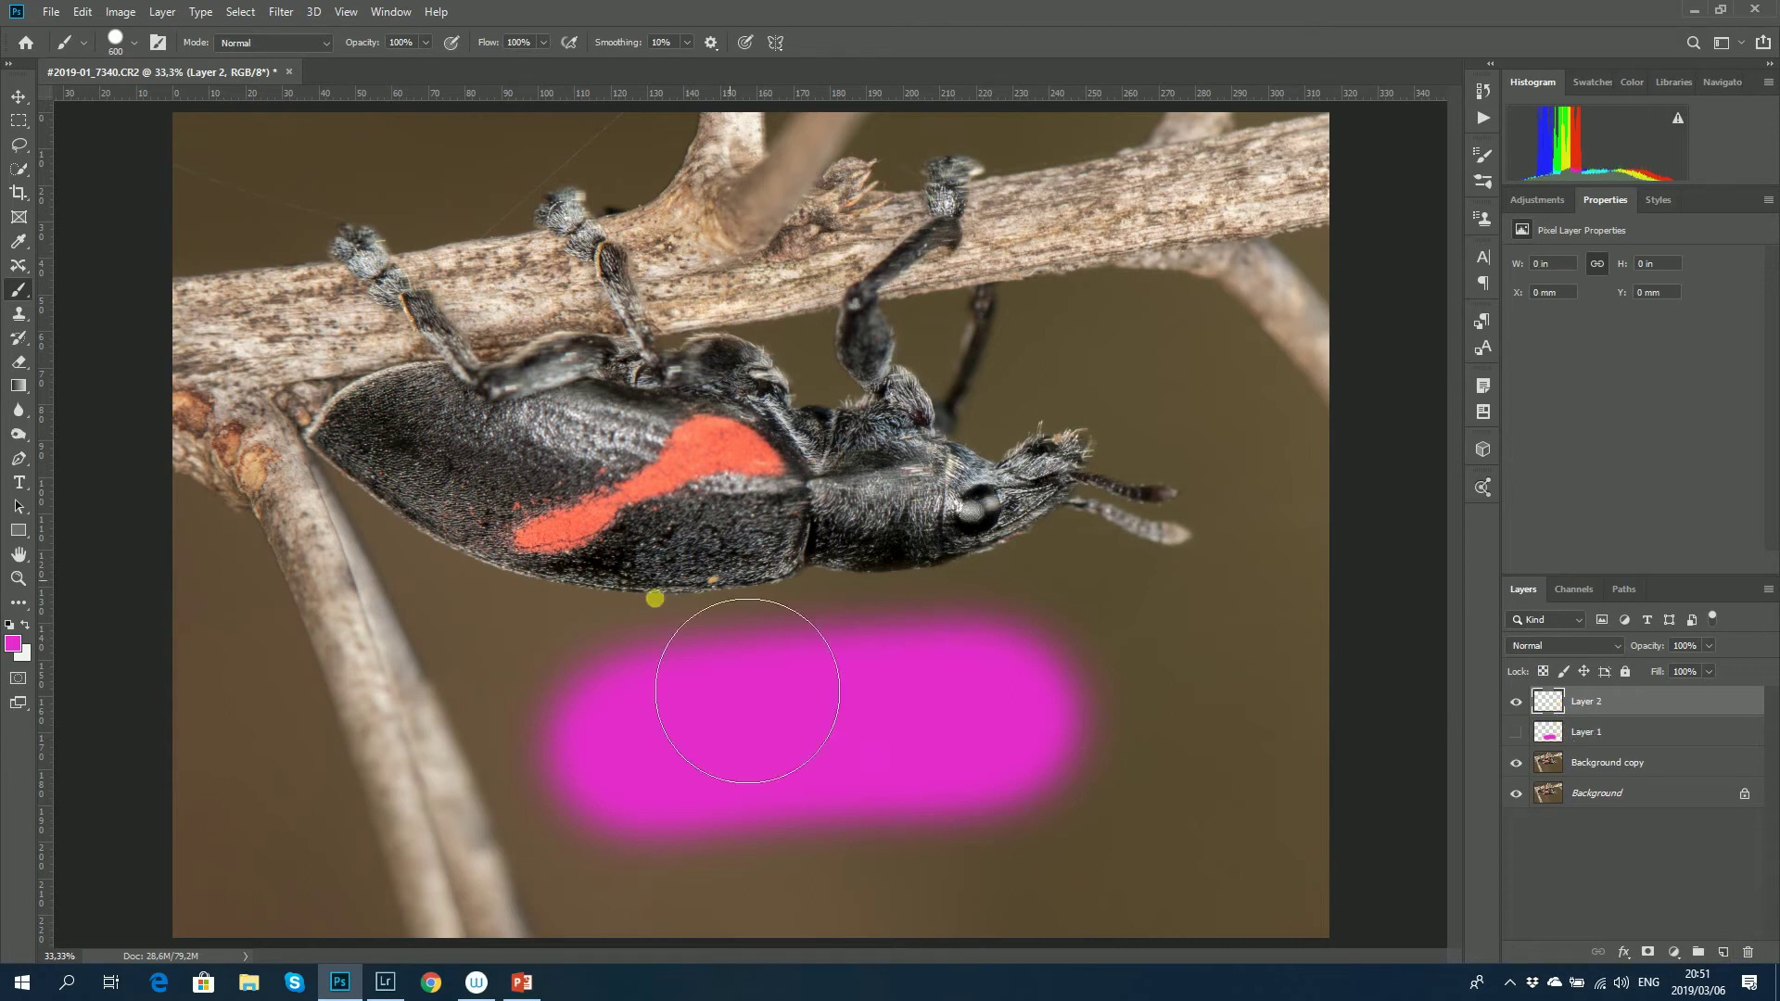
left_click_drag(631, 745, 815, 746)
left_click_drag(965, 727, 1103, 727)
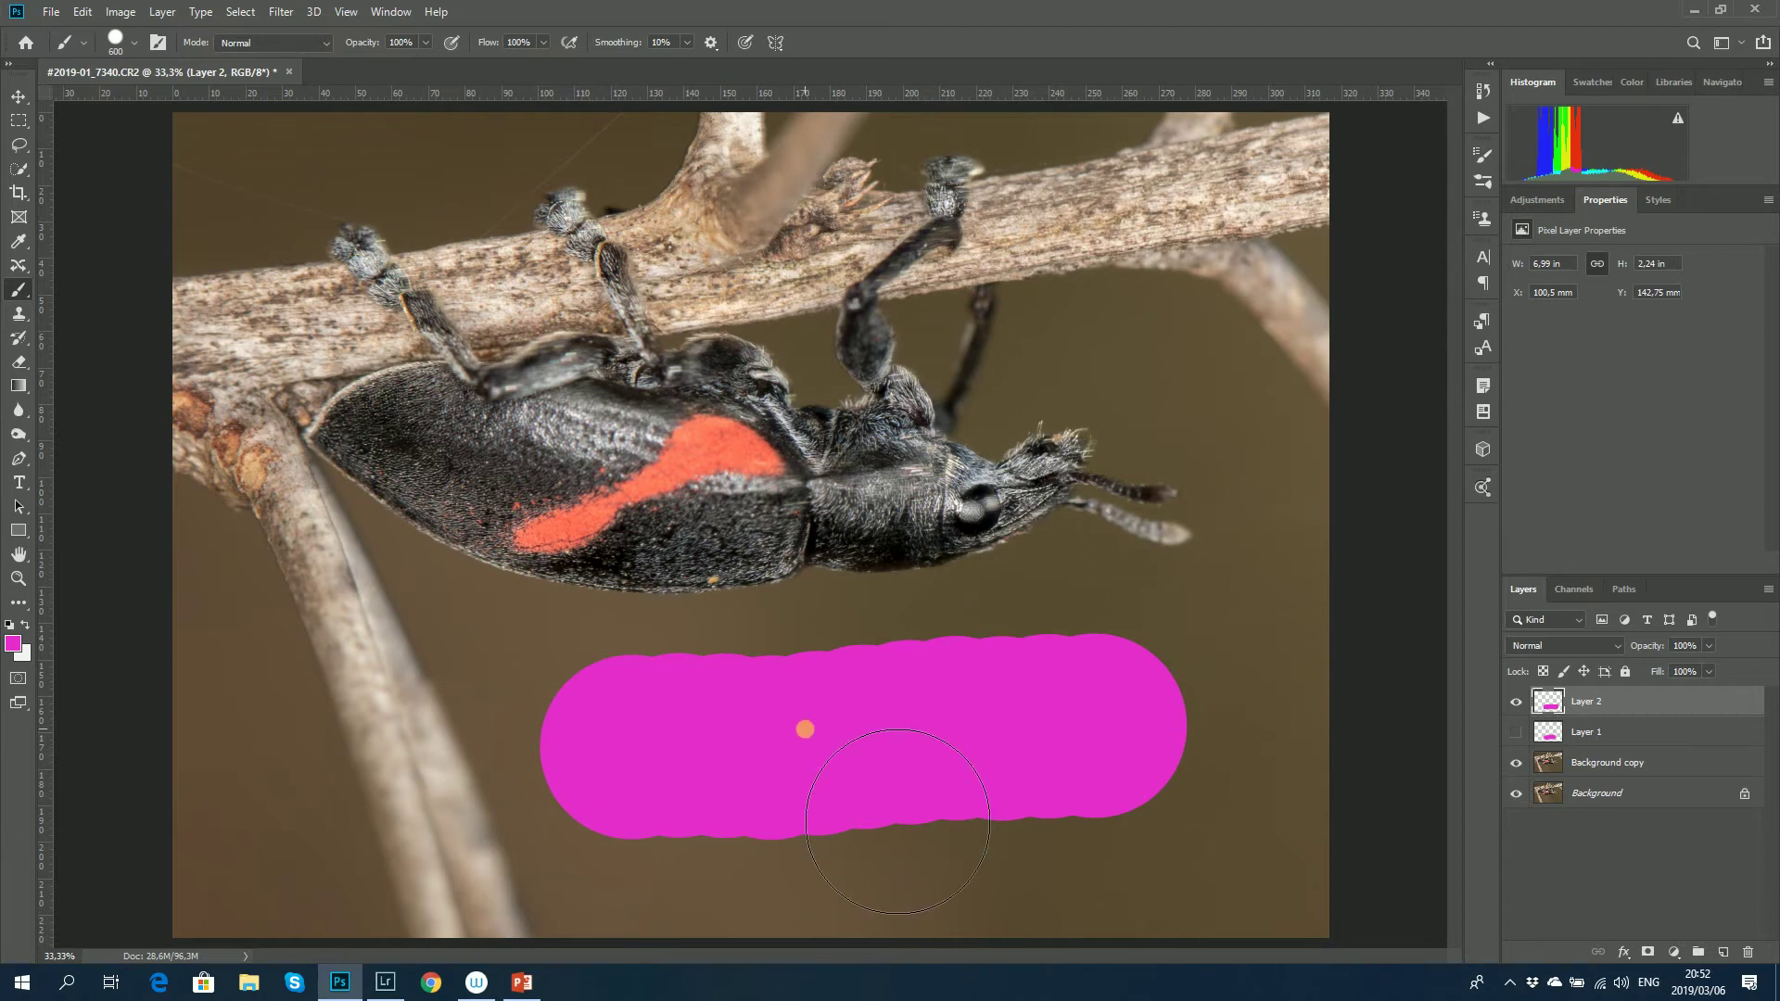
- Remove the hard-edged stroke, set the brush hardness to 15%, and paint a soft magenta stroke on Layer 2
key("Delete")
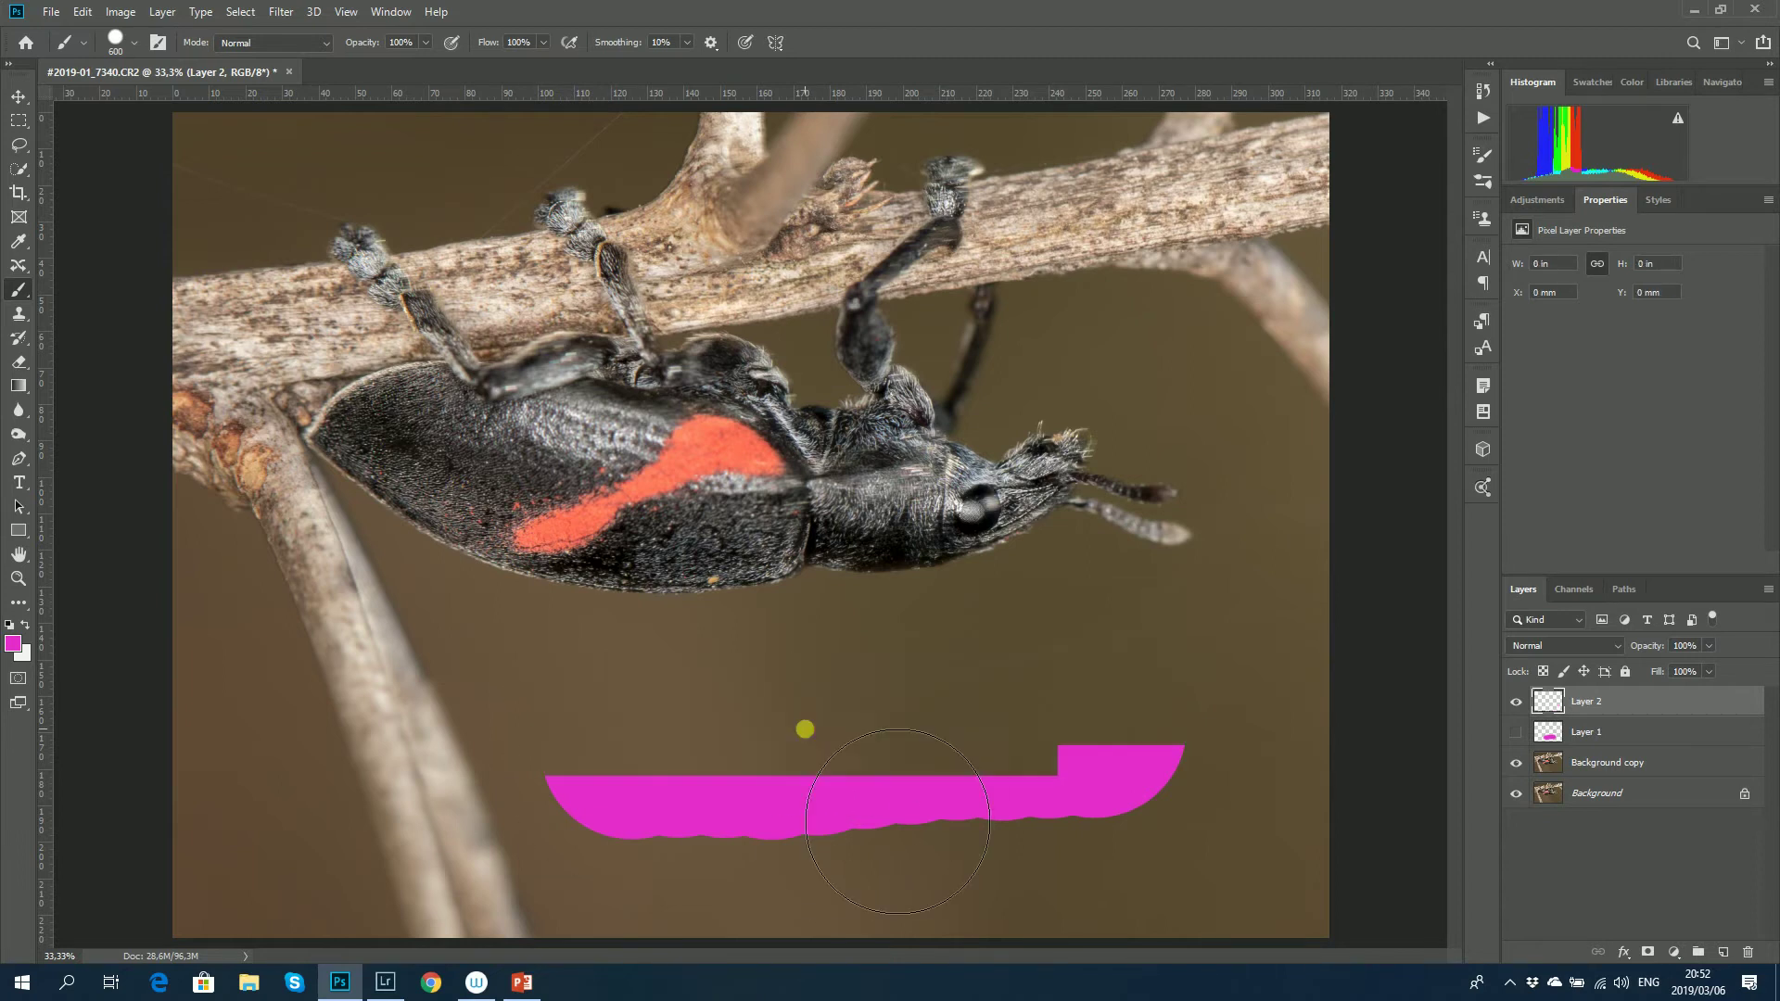
left_click(137, 46)
mouse_move(219, 145)
left_mouse_down()
mouse_move(88, 146)
mouse_move(121, 147)
left_mouse_up()
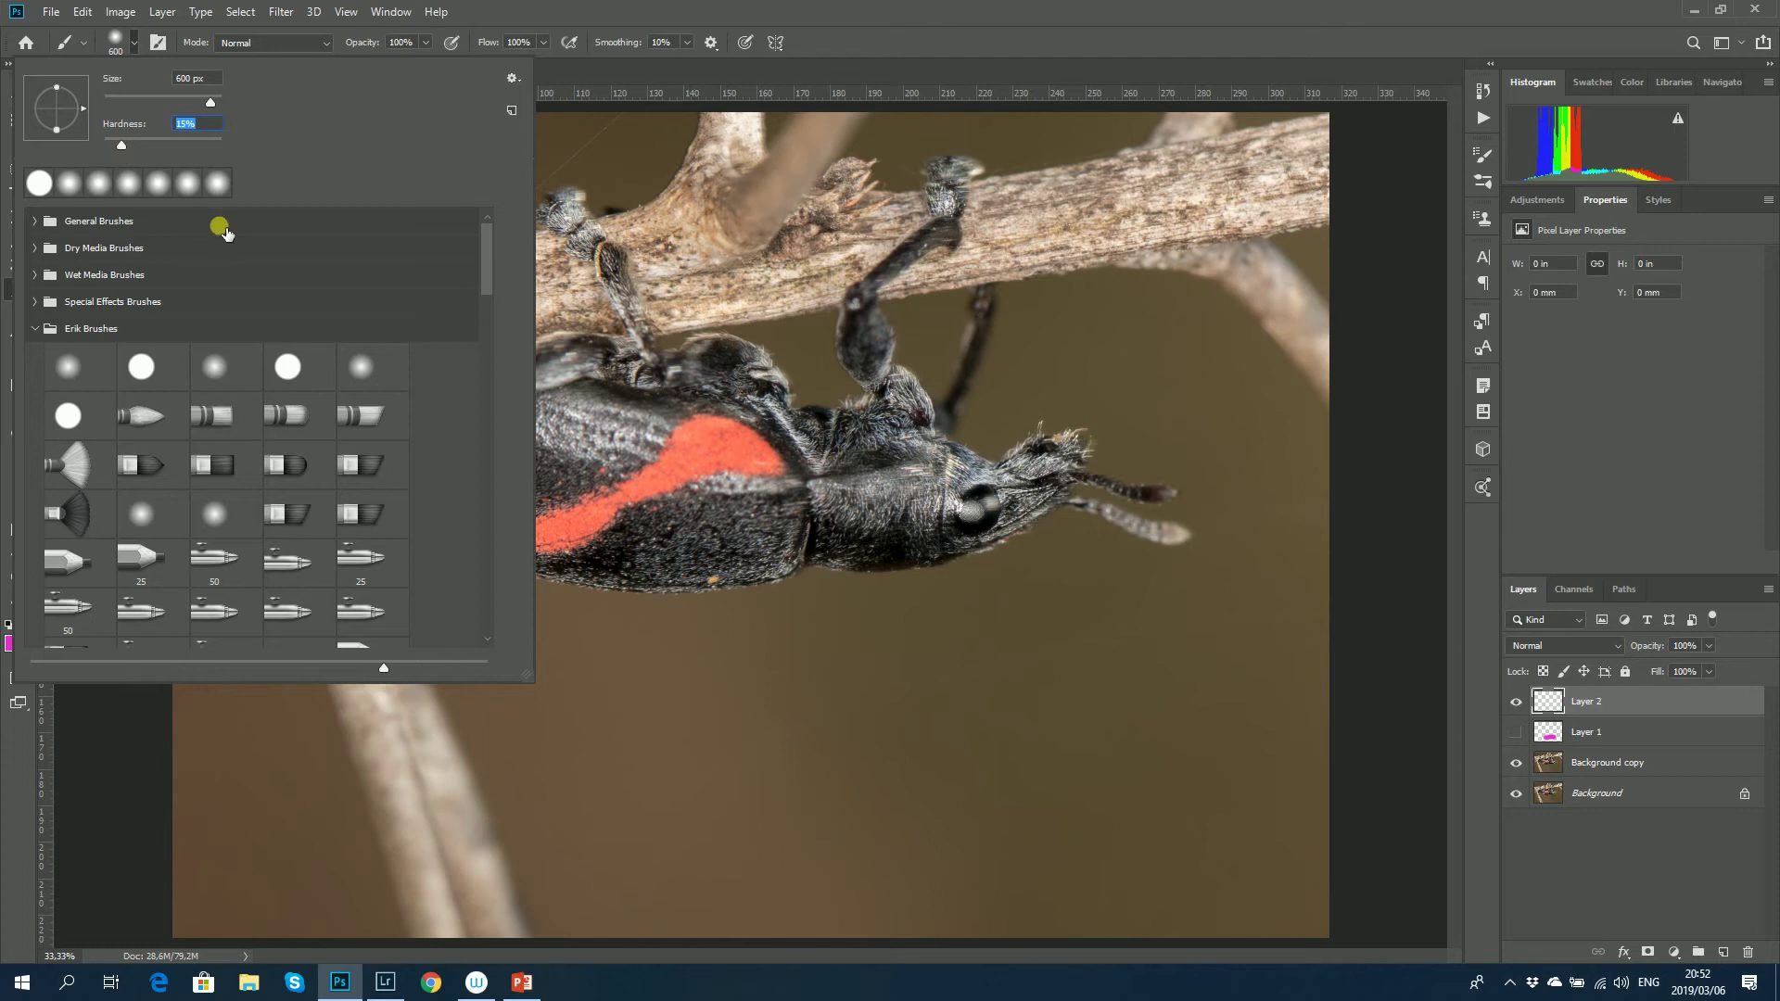
key("Return")
left_click_drag(603, 726, 1122, 755)
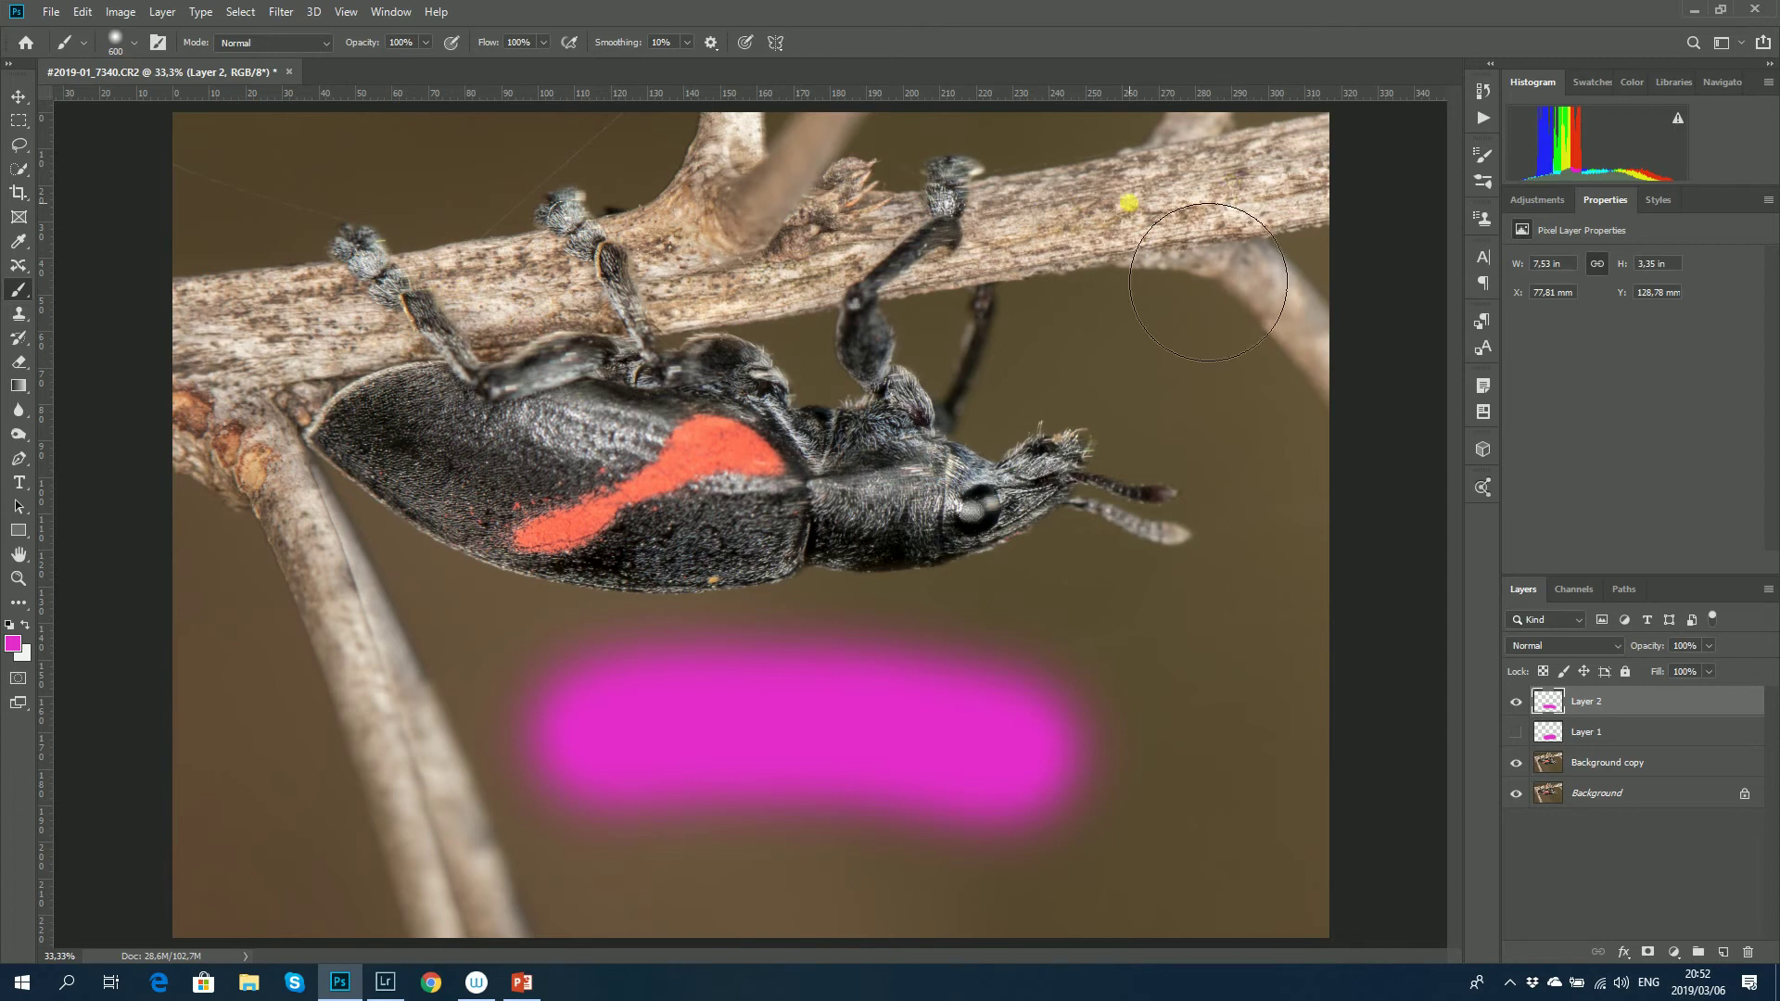
- Examine the beetle's leg and body up close, show Layer 1 again, and return to the whole photo
key("ctrl+space")
left_click_drag(1085, 190, 1006, 425)
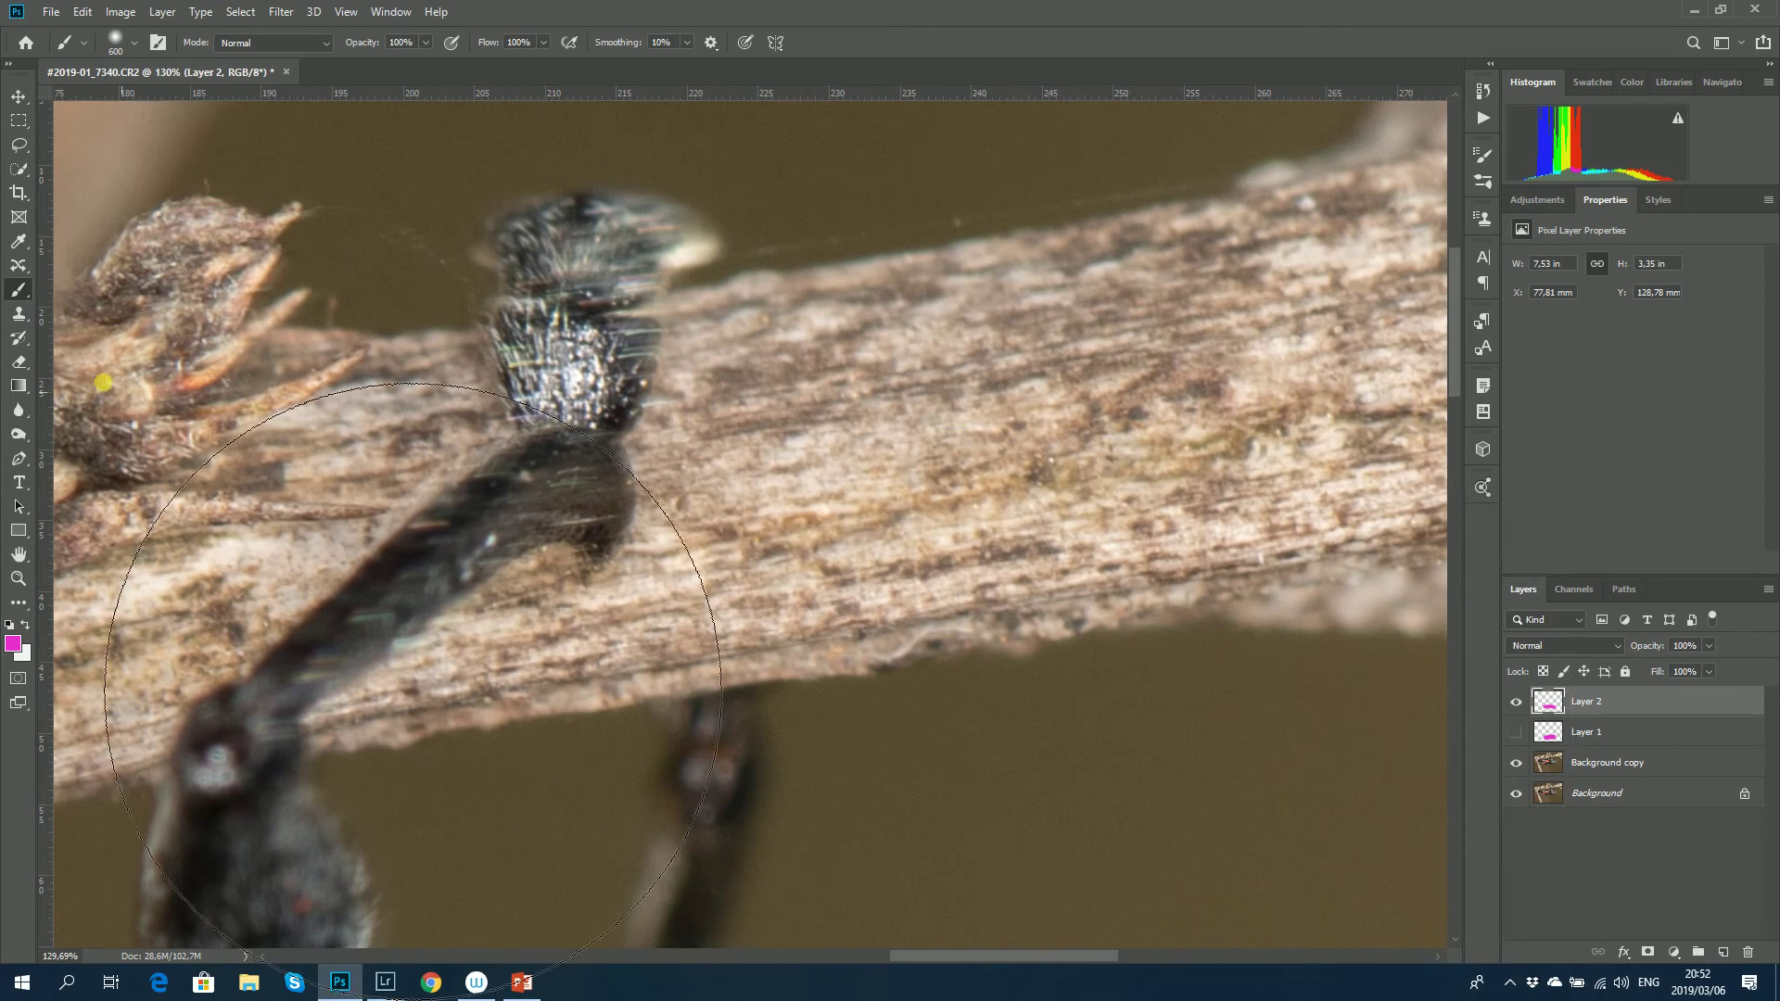
left_click(19, 554)
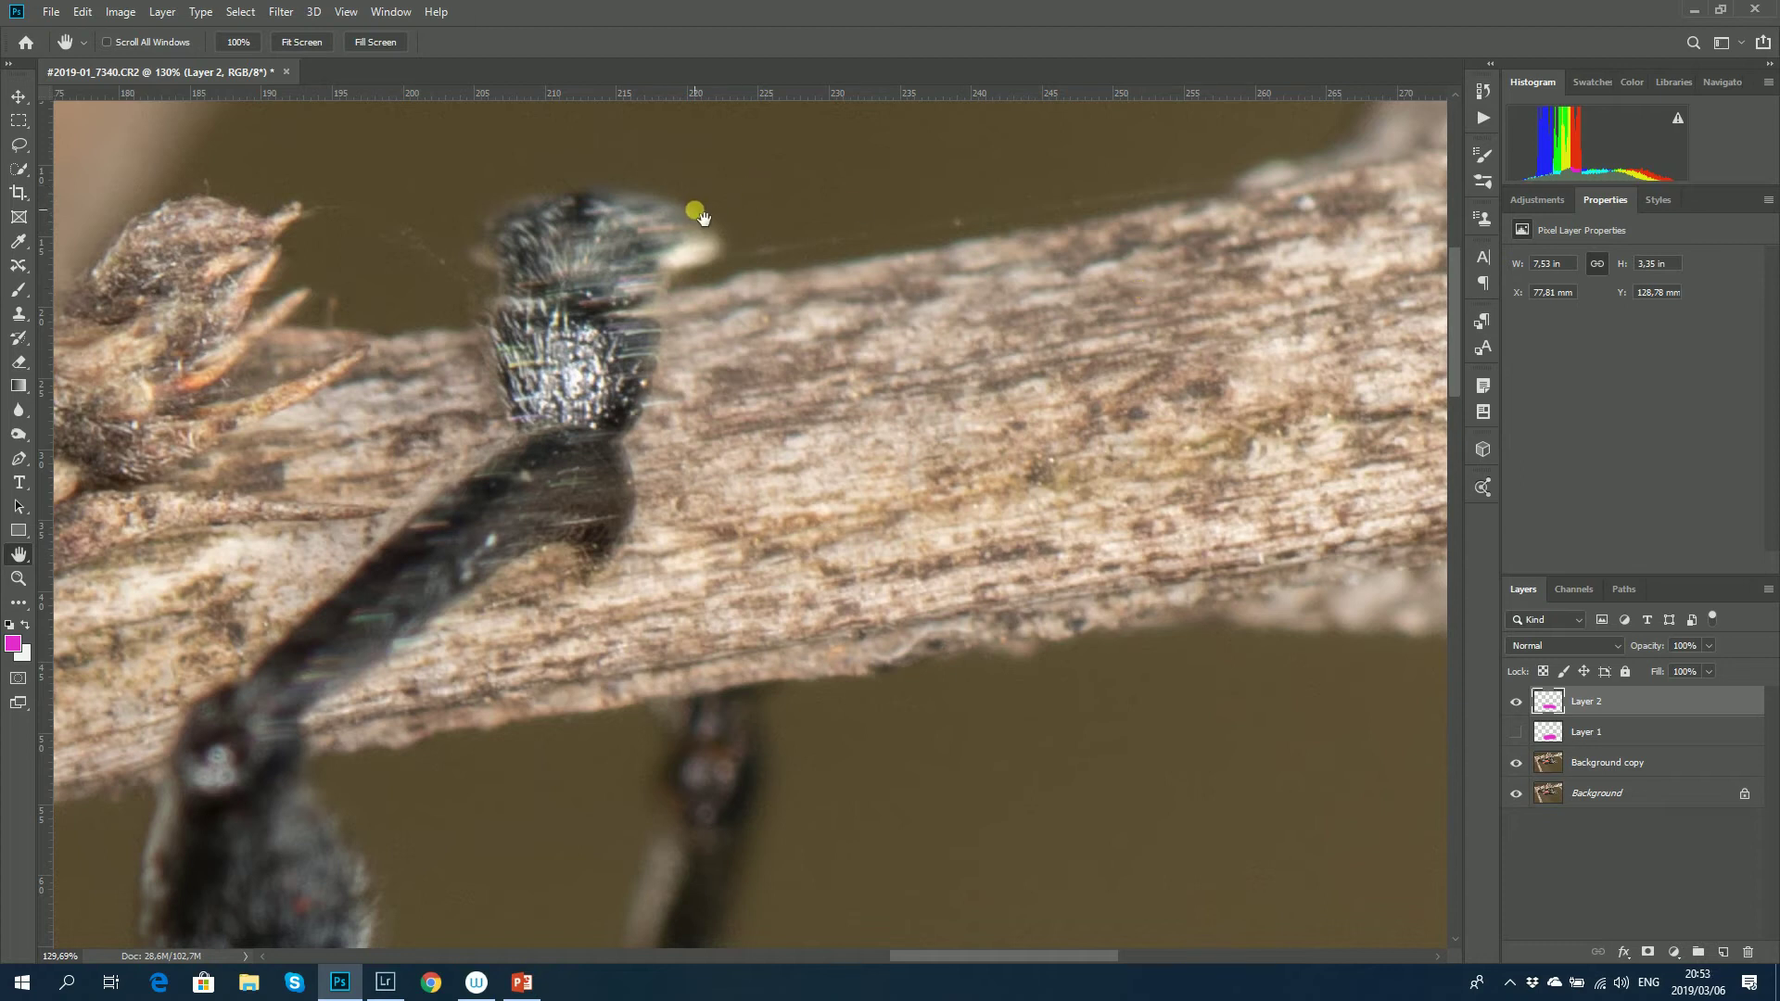
left_click(1516, 732)
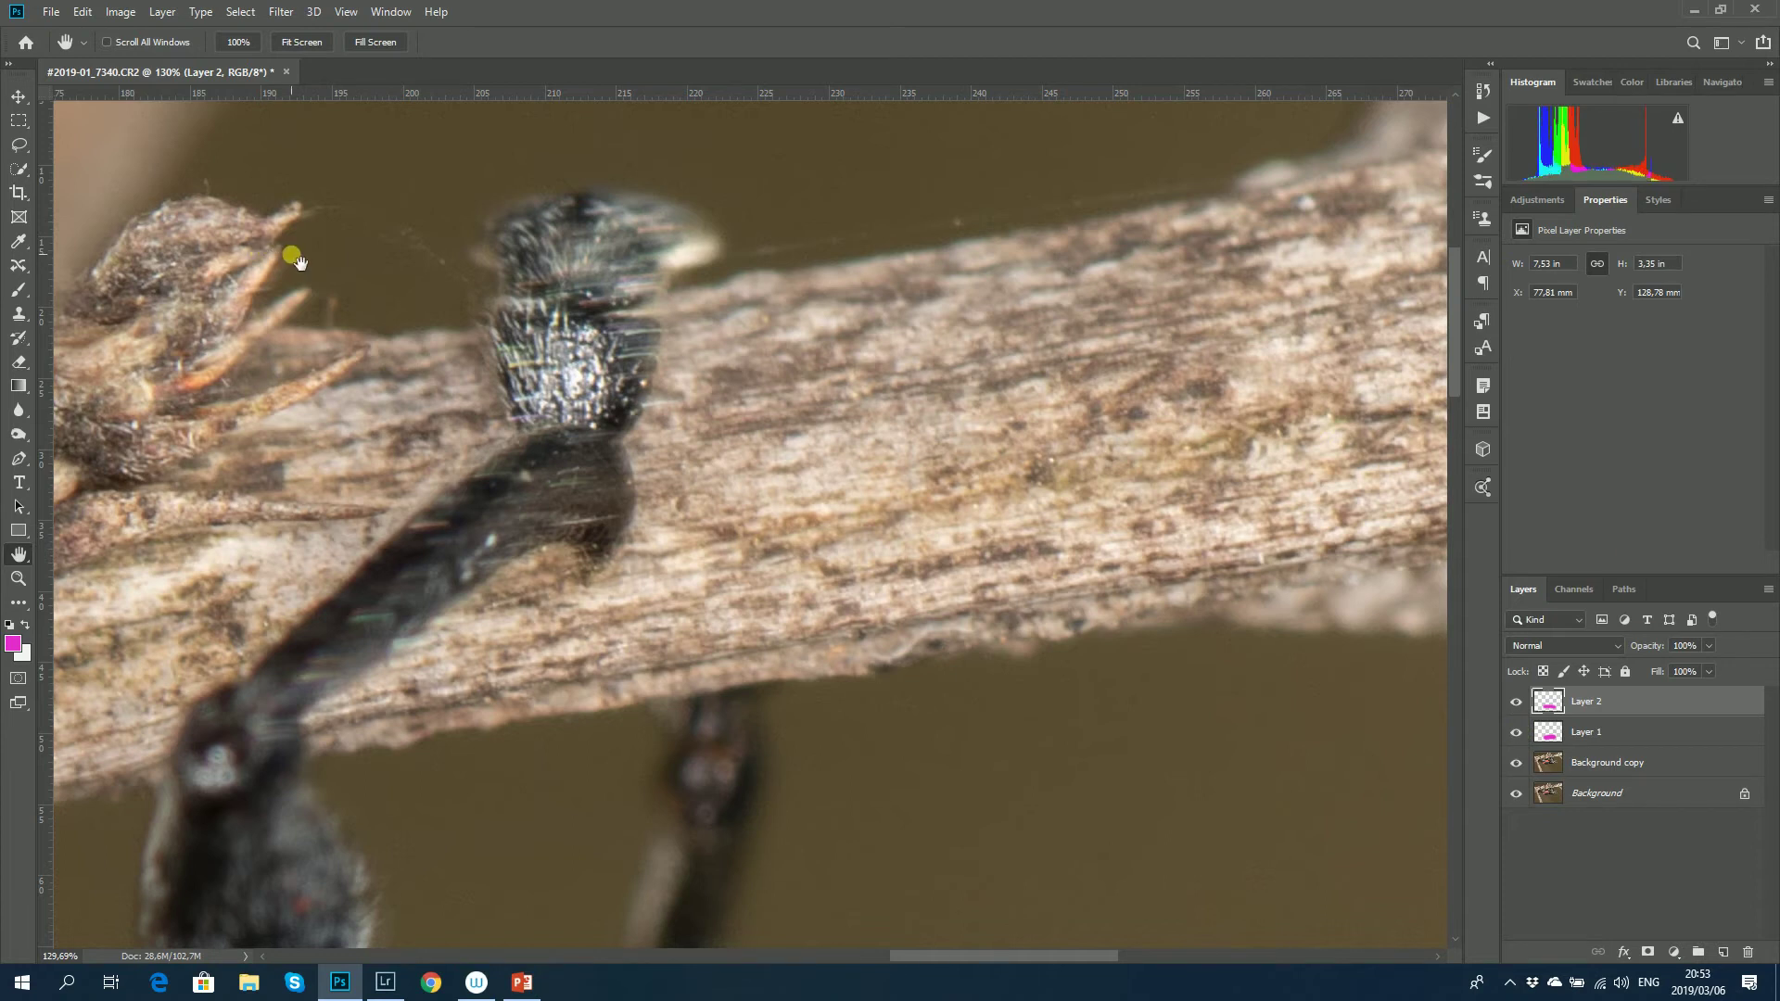
key("ctrl+0")
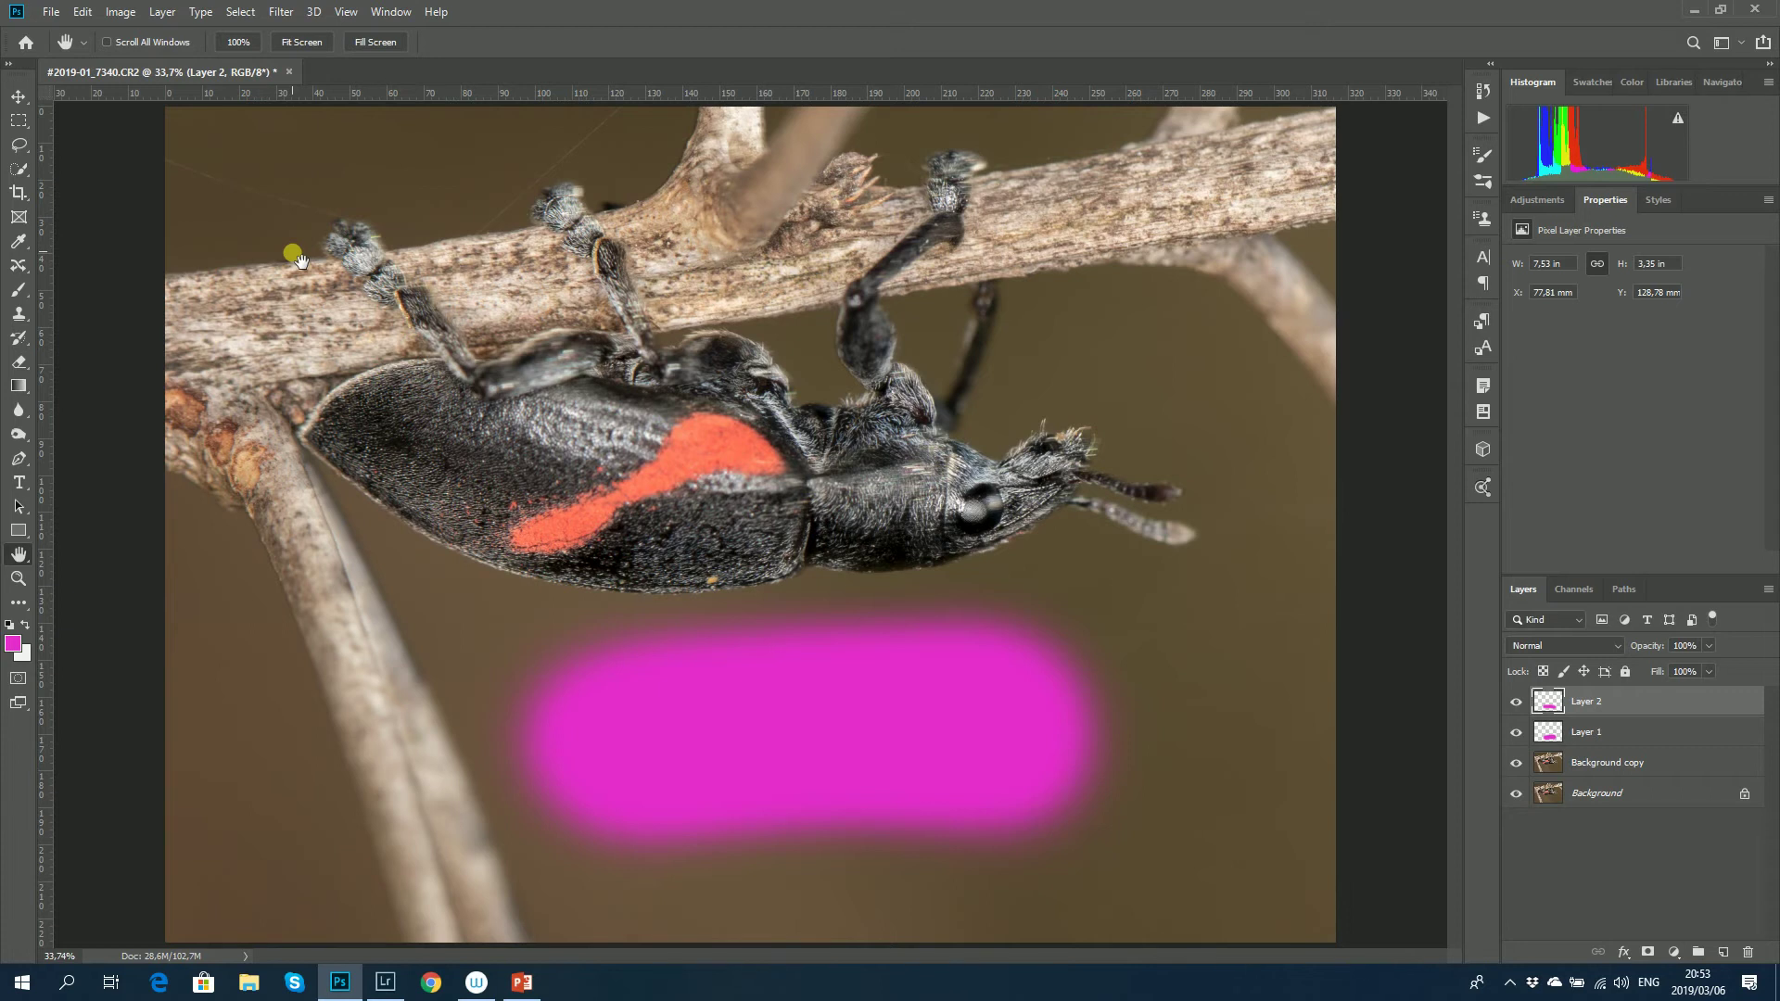
key("ctrl+1")
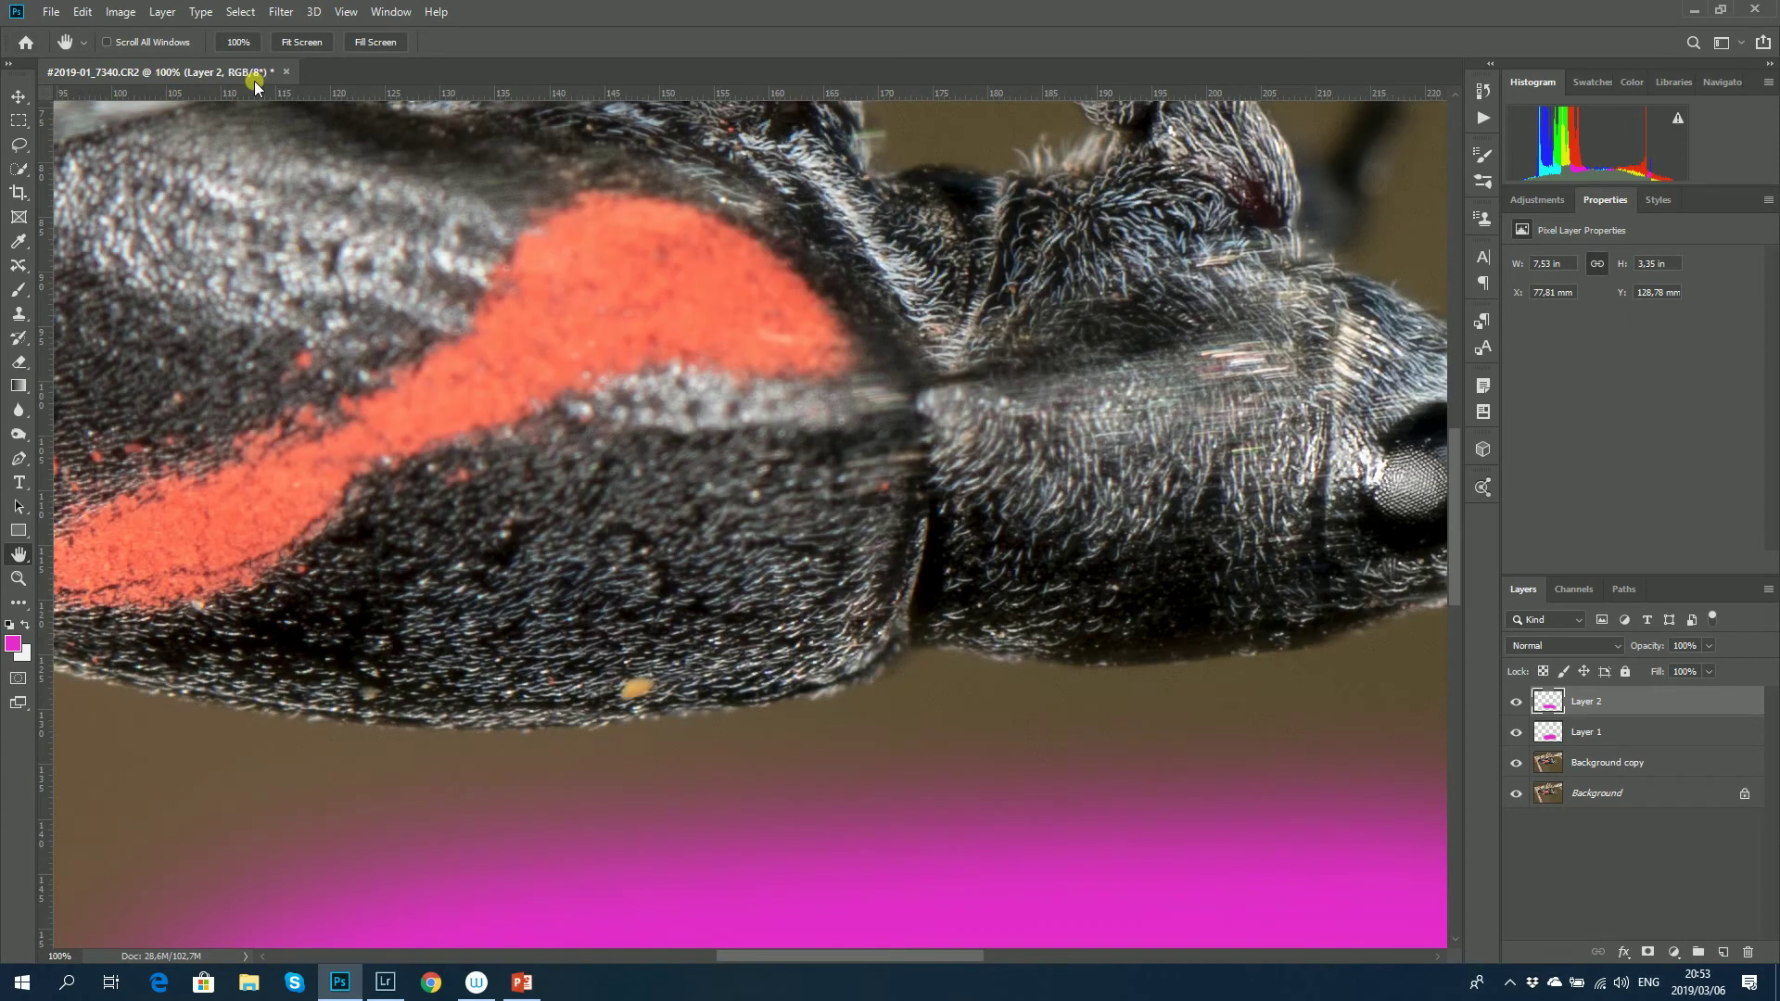
key("ctrl+0")
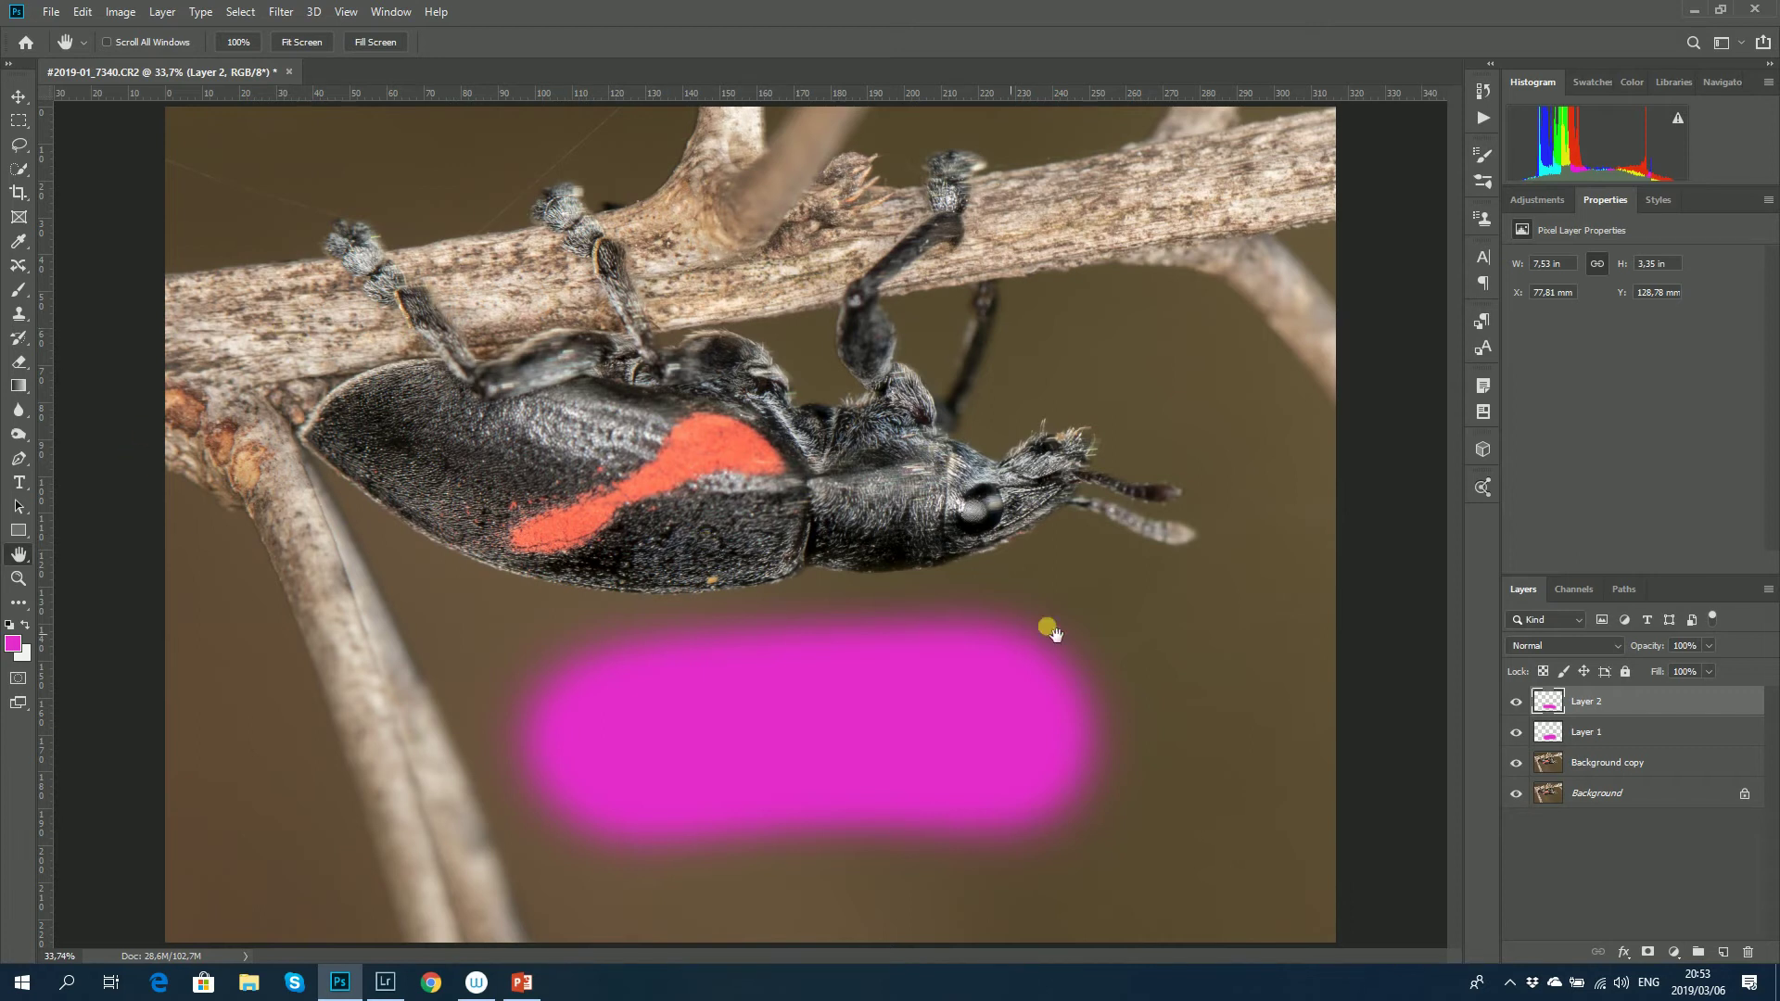
- Delete the two painted test layers, and set the Burn tool's exposure to 90%
left_click_drag(1631, 703, 1748, 953)
left_click(18, 433)
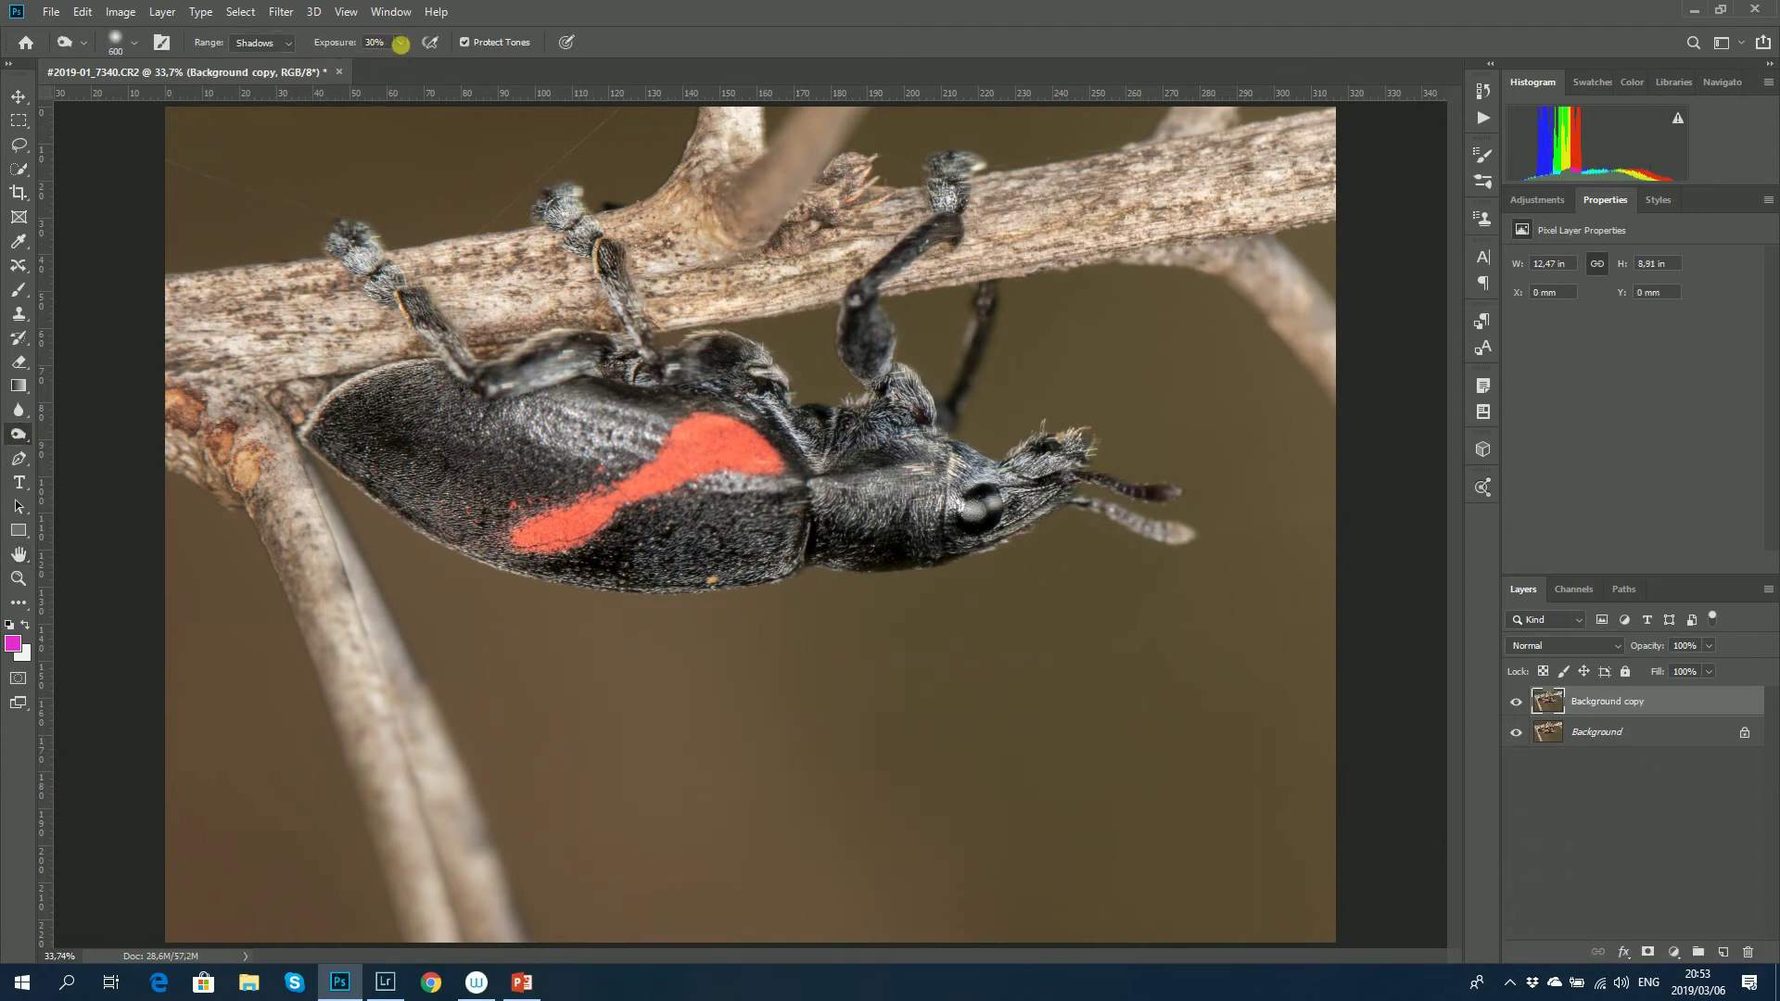
left_click(402, 42)
left_click(402, 43)
left_click(400, 41)
left_click_drag(403, 61, 455, 69)
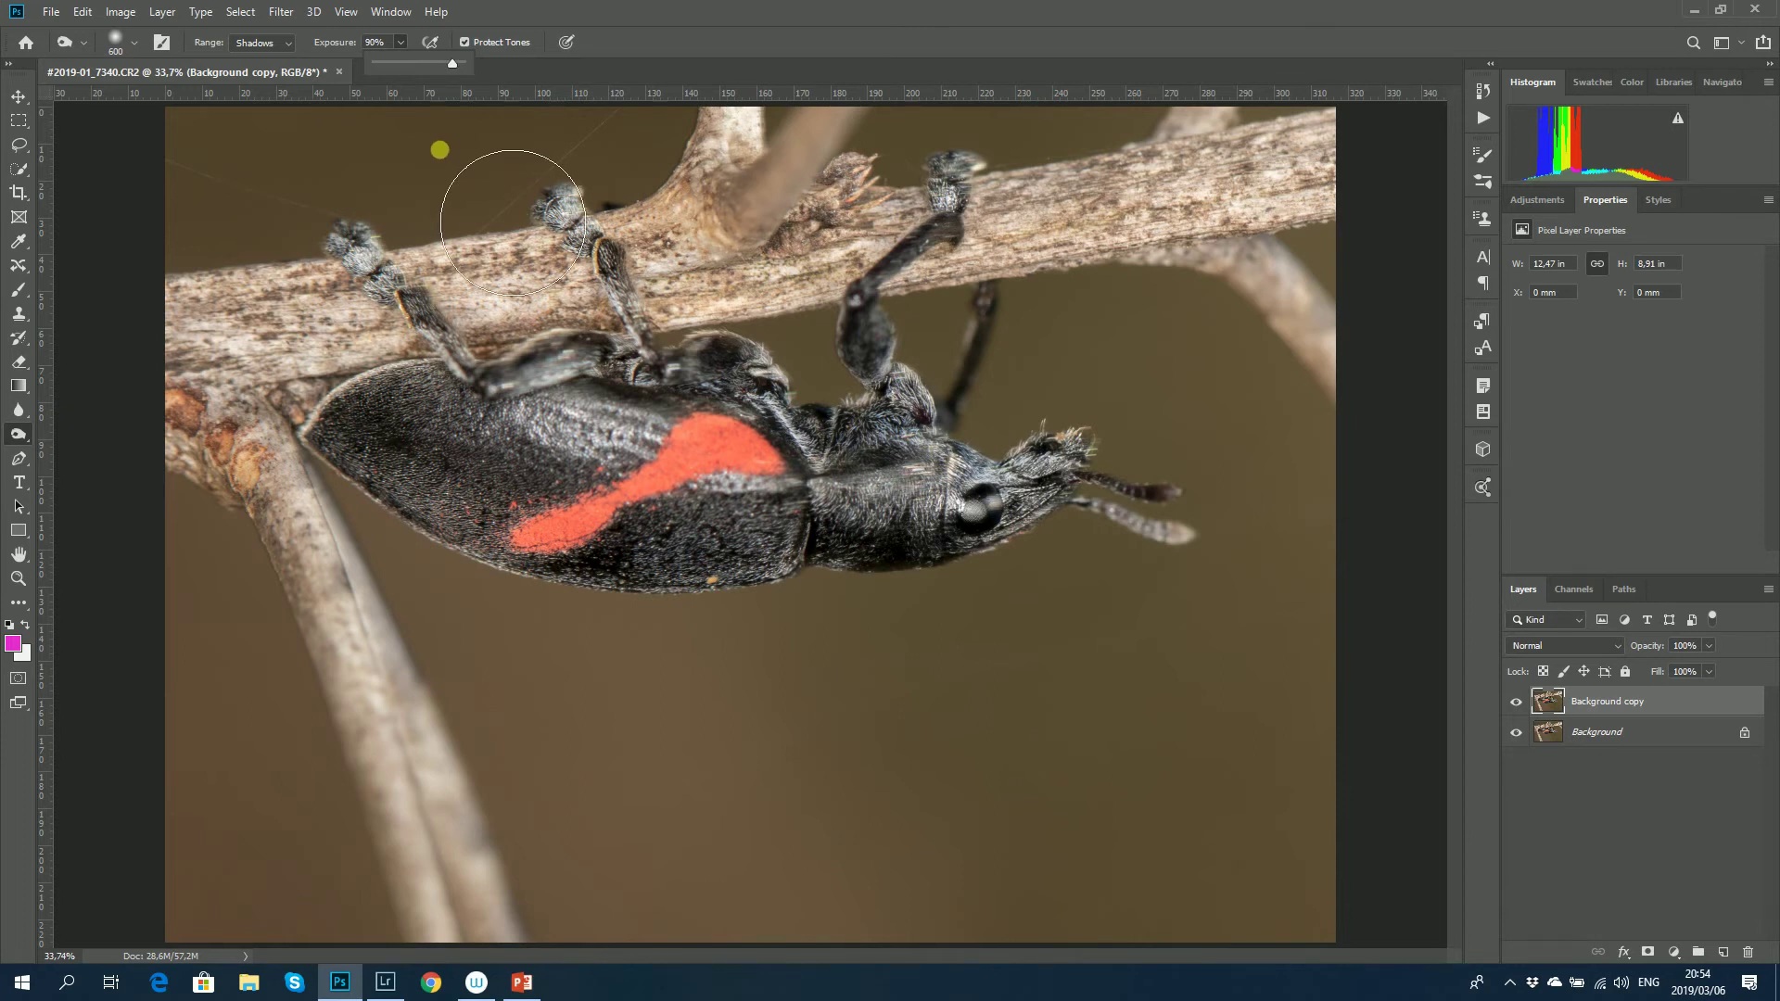
- Burn the shadows along the thick horizontal branch on the Background copy layer at 90% exposure
left_click(512, 222)
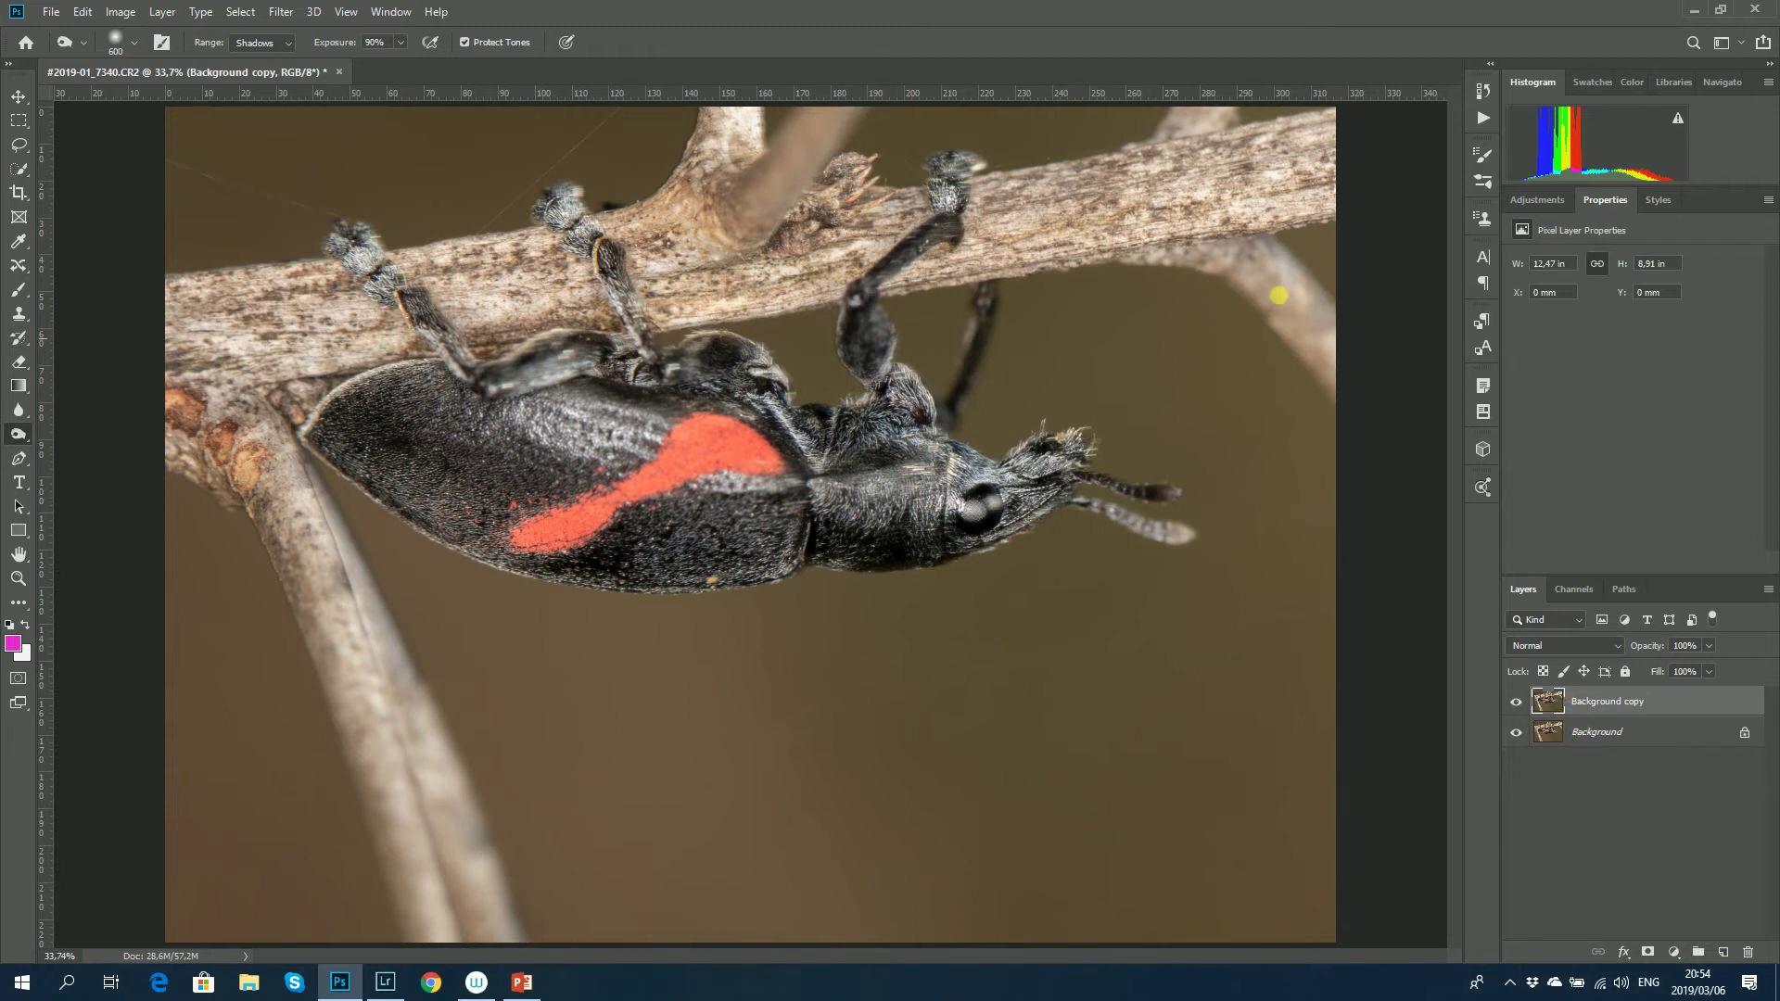
mouse_move(1272, 276)
left_mouse_down()
mouse_move(1130, 303)
mouse_move(1368, 248)
mouse_move(962, 329)
mouse_move(856, 323)
mouse_move(522, 369)
mouse_move(420, 404)
mouse_move(263, 405)
mouse_move(322, 475)
left_mouse_up()
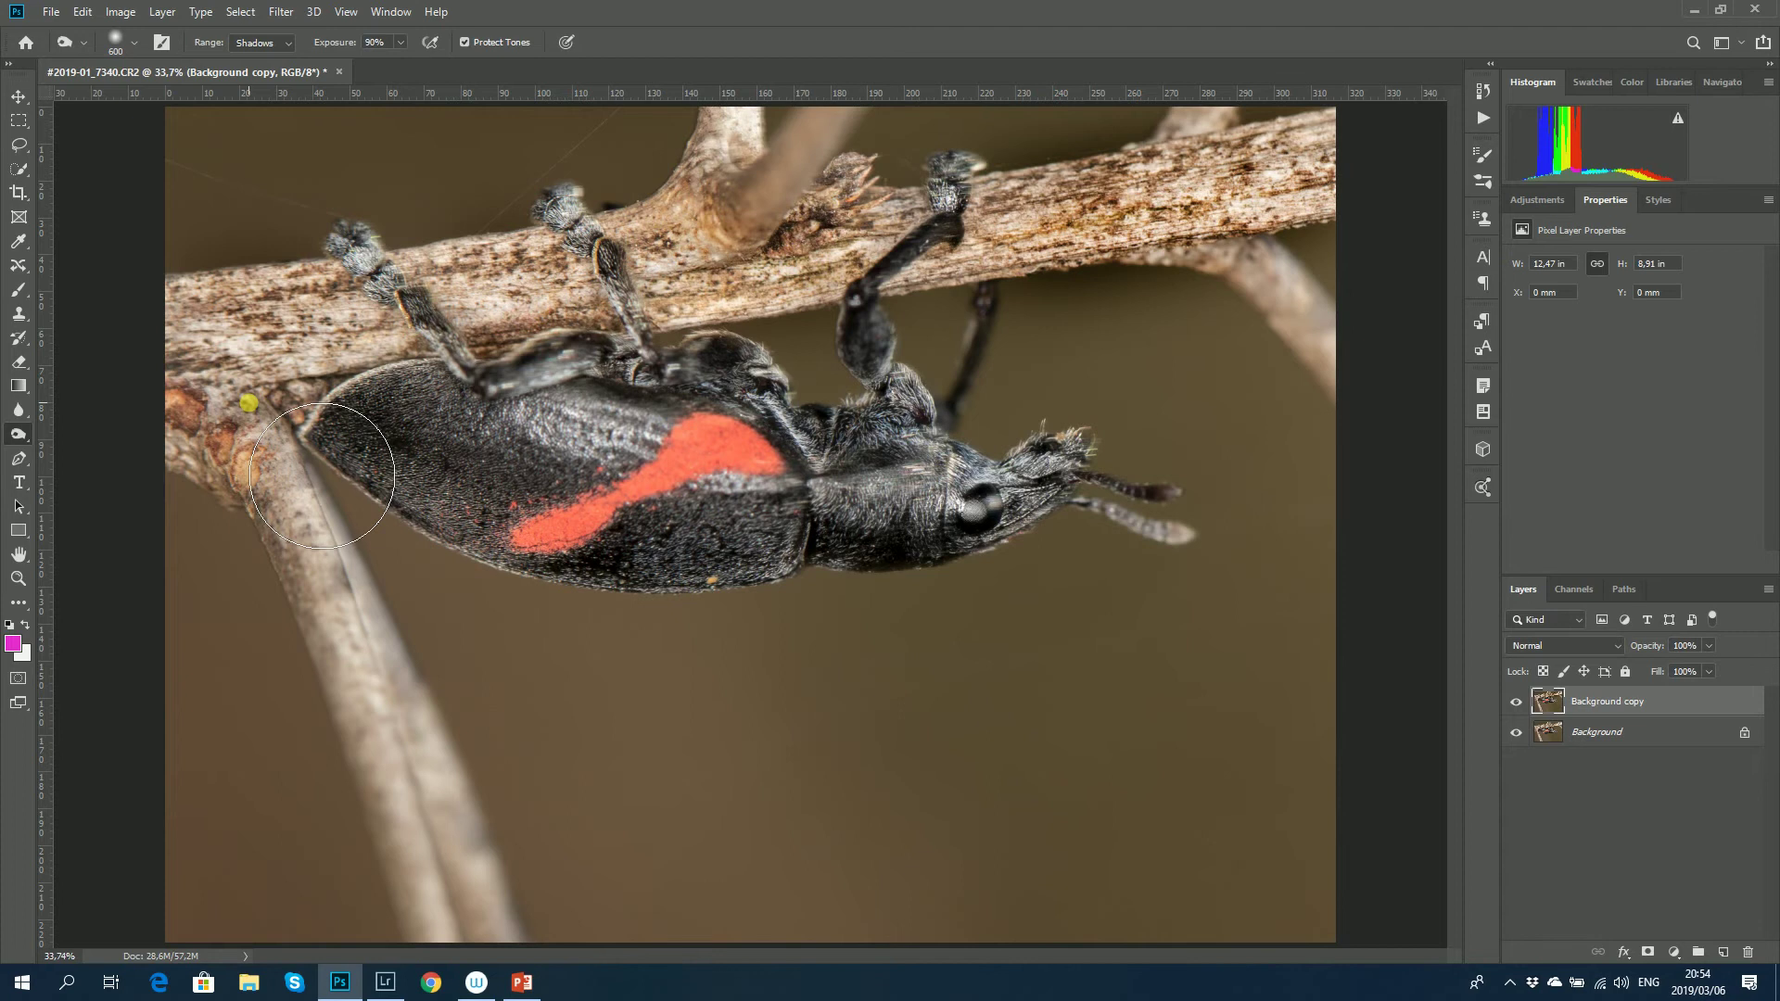
- Burn the shadows heavily along the thick horizontal branch and its edges on the Background copy layer
mouse_move(1298, 241)
left_mouse_down()
mouse_move(1270, 185)
mouse_move(1279, 204)
mouse_move(1091, 299)
left_mouse_up()
left_click_drag(1372, 247, 1076, 195)
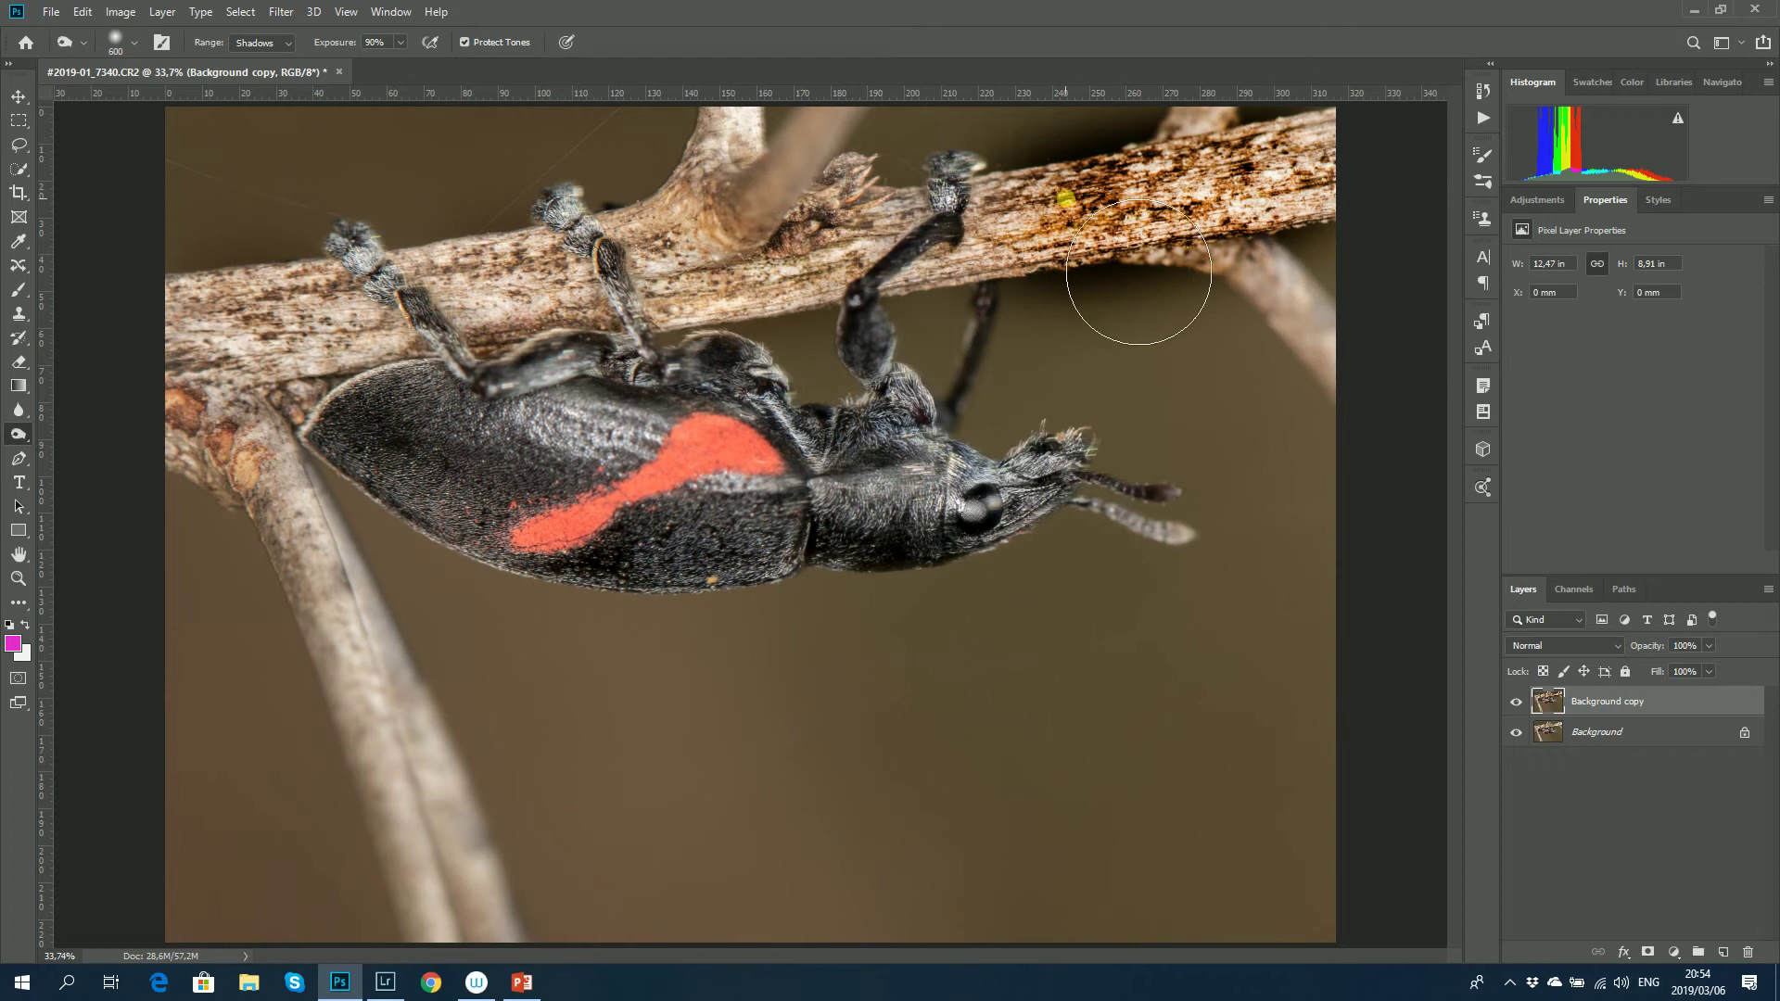
mouse_move(950, 310)
left_mouse_down()
mouse_move(779, 273)
mouse_move(600, 360)
mouse_move(350, 399)
mouse_move(278, 385)
left_mouse_up()
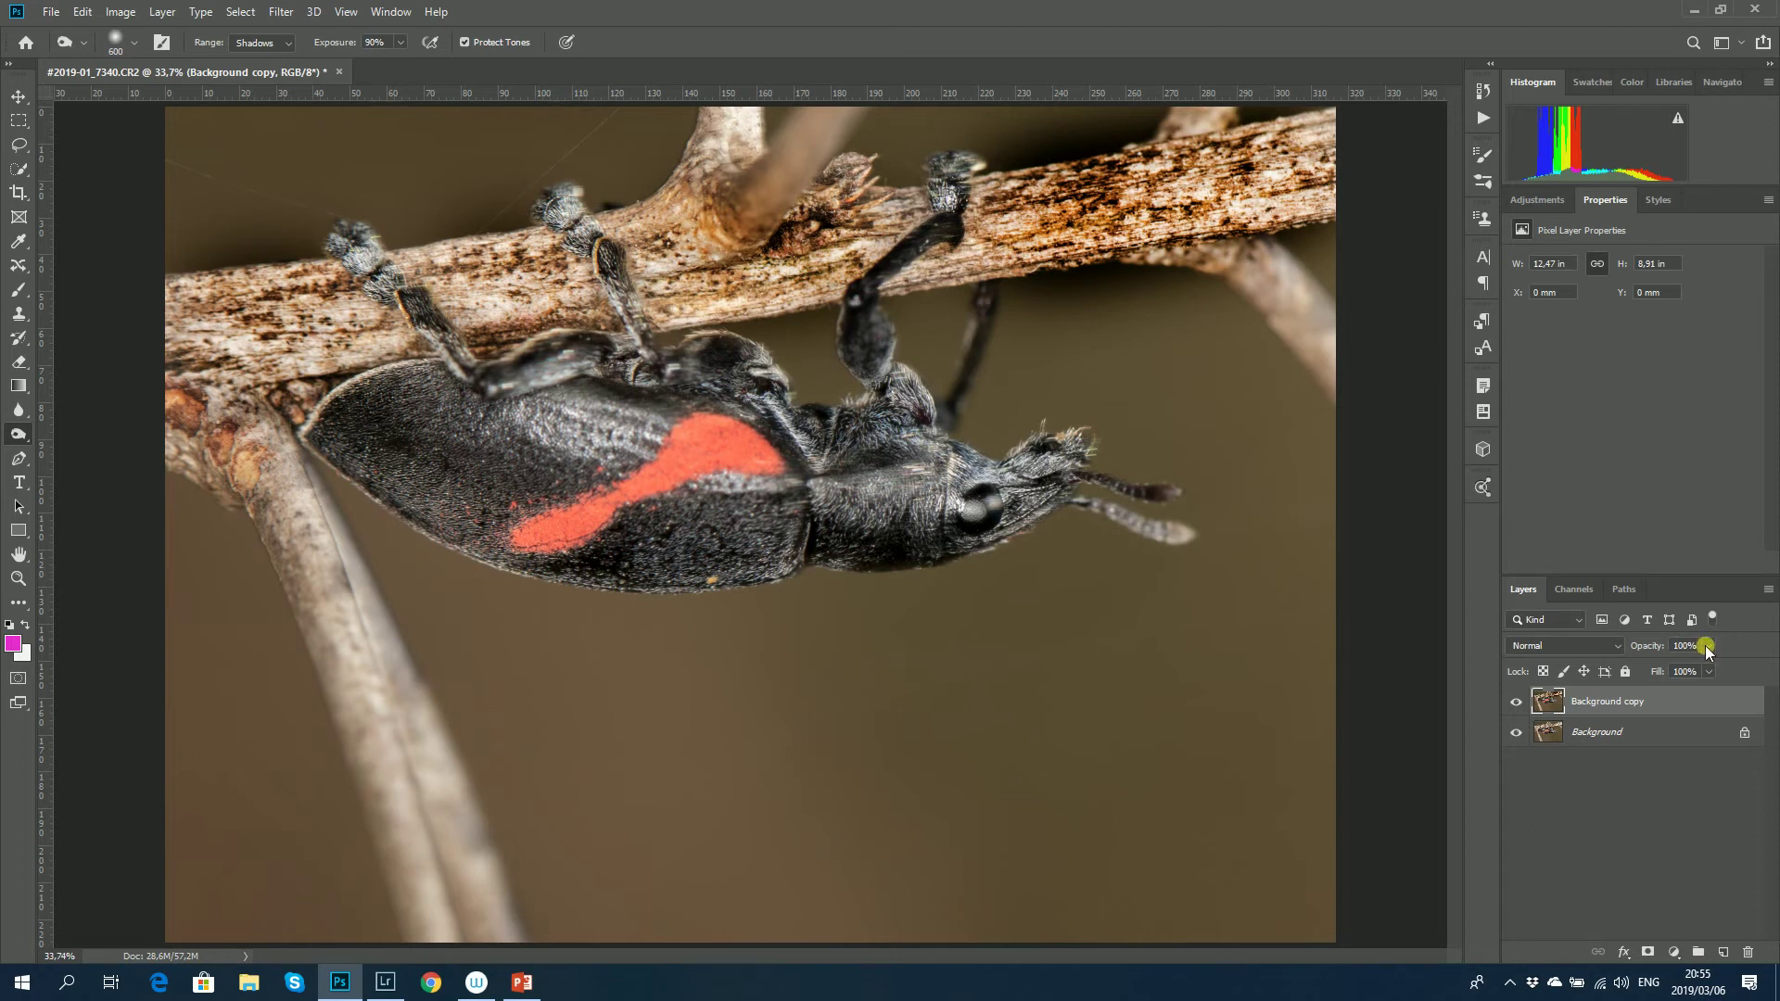
left_click_drag(1363, 251, 1055, 307)
left_click_drag(1336, 267, 983, 222)
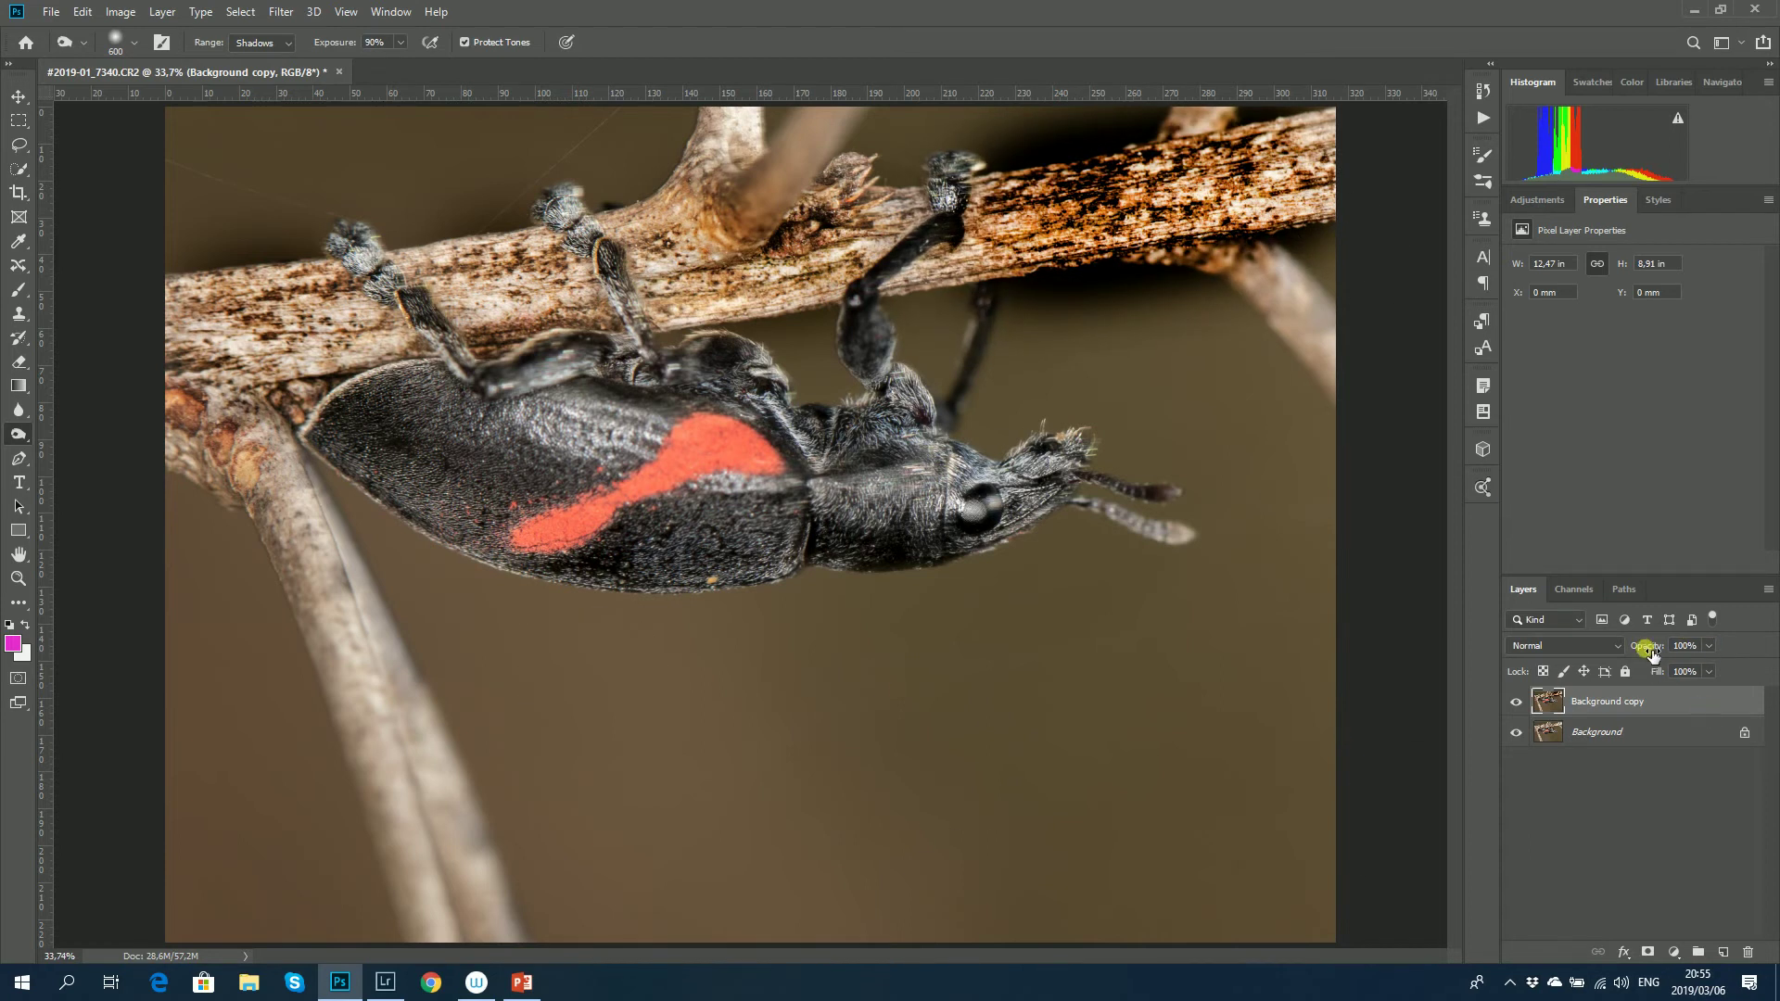
- Try the burned Background copy layer at 4%, 23% and 100% opacity, and lower its opacity slightly from full
left_click(1709, 647)
left_click_drag(1709, 669, 1631, 668)
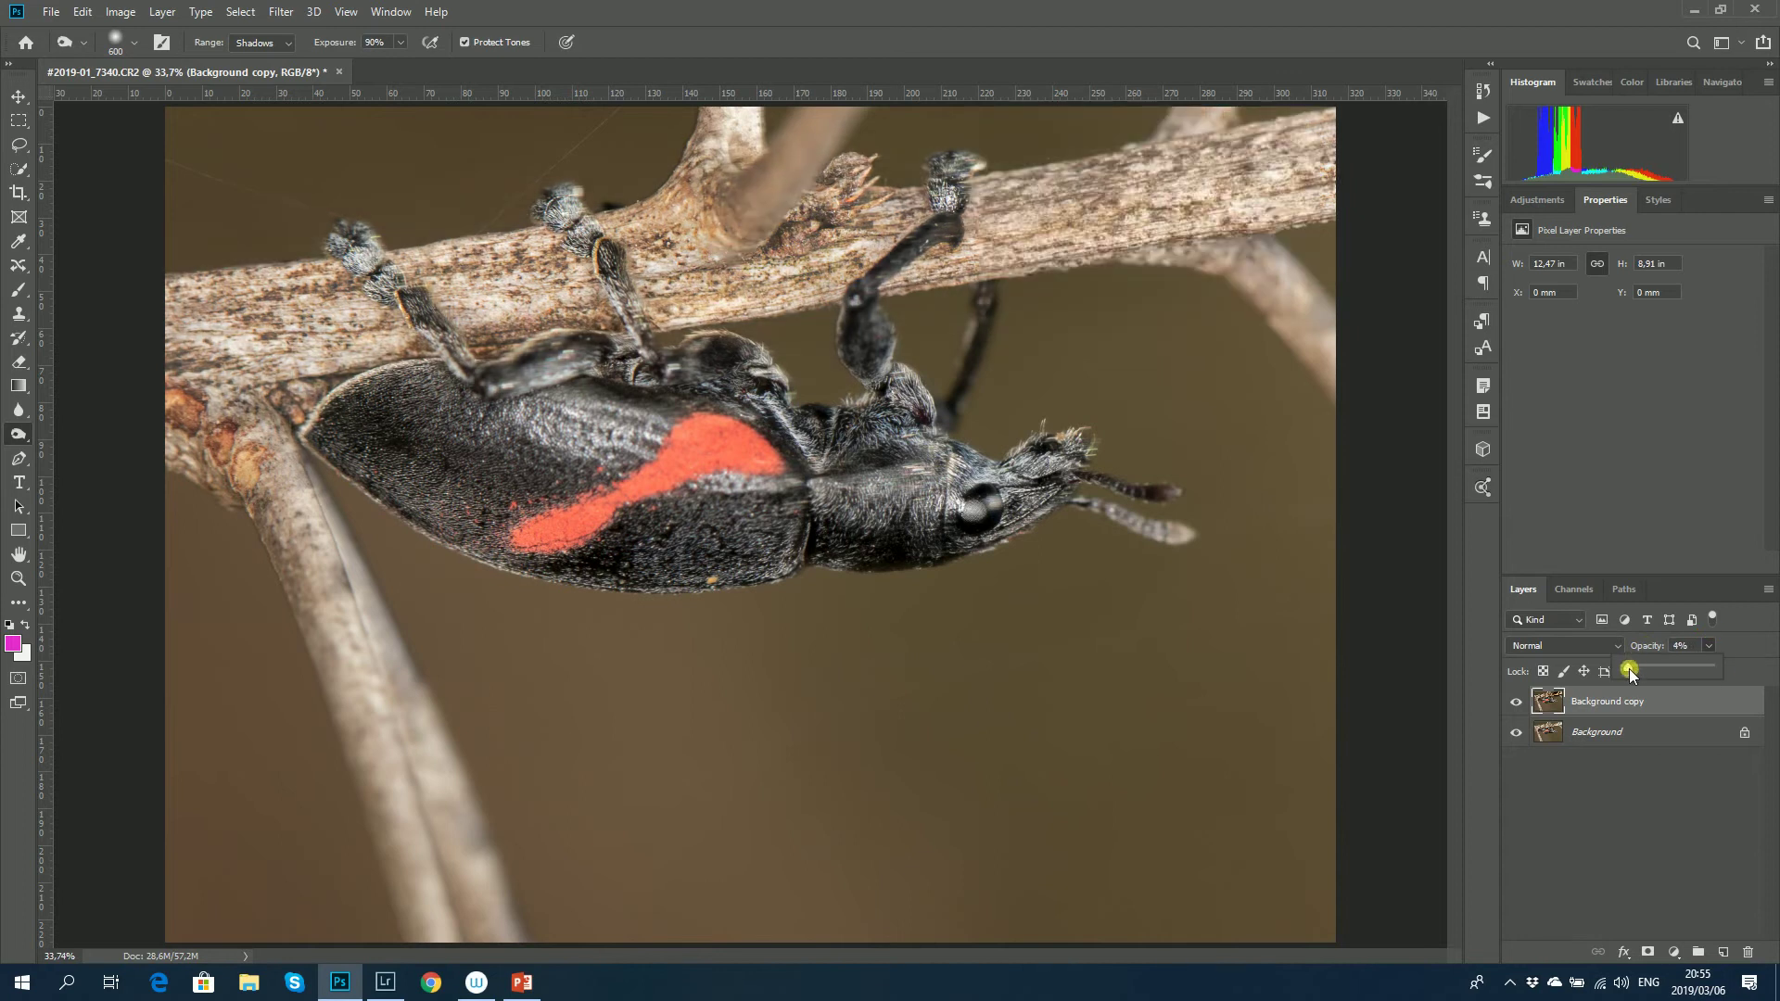
left_click_drag(1671, 673, 1645, 678)
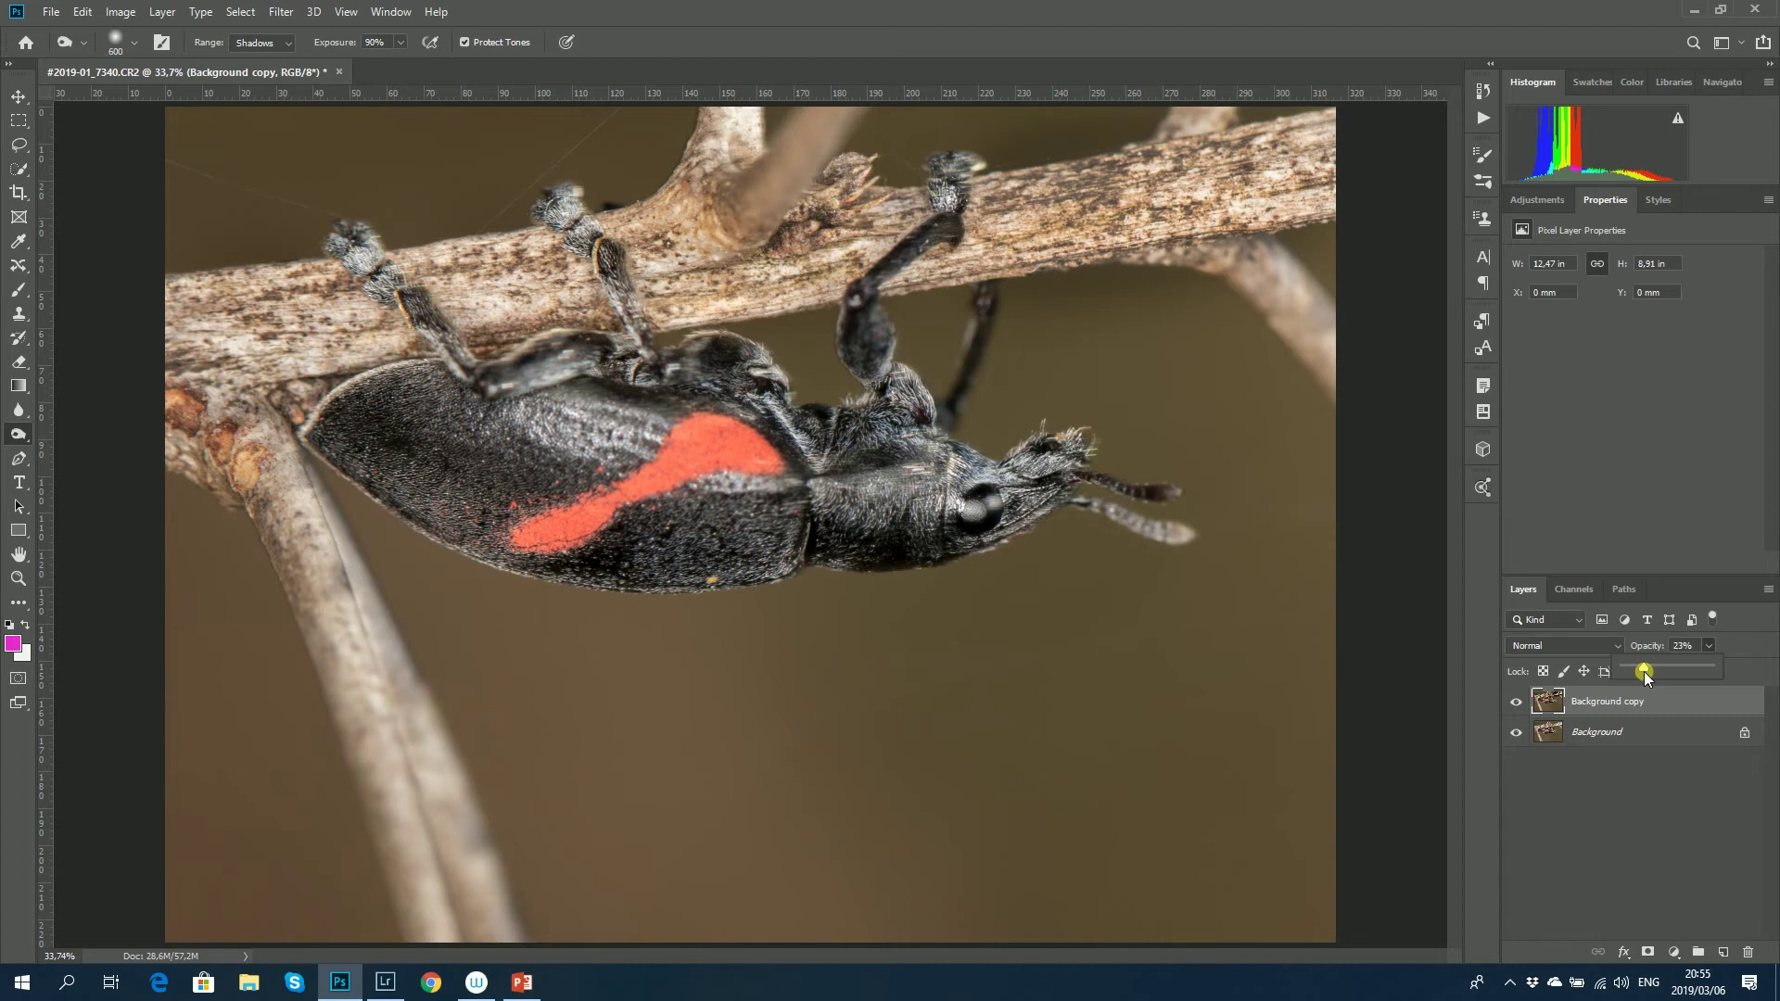
left_click_drag(1645, 678, 1710, 667)
left_click(1639, 649)
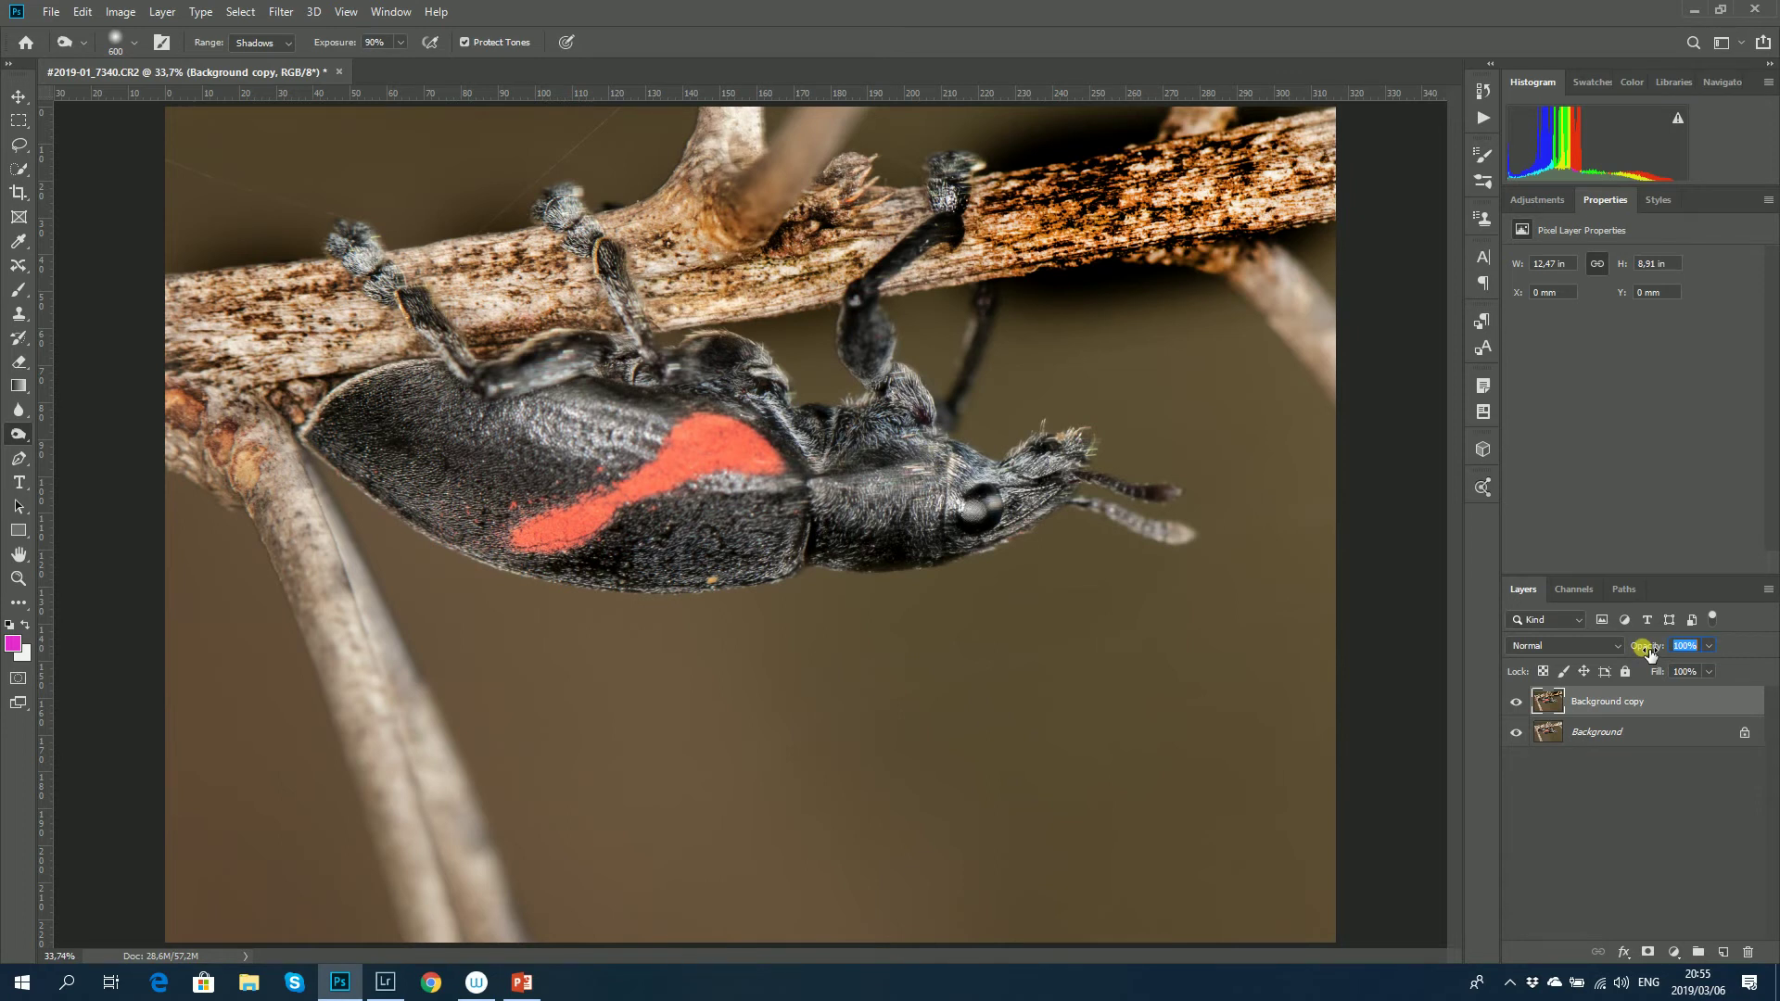
mouse_move(1649, 652)
left_mouse_down()
mouse_move(1565, 646)
mouse_move(1645, 655)
left_mouse_up()
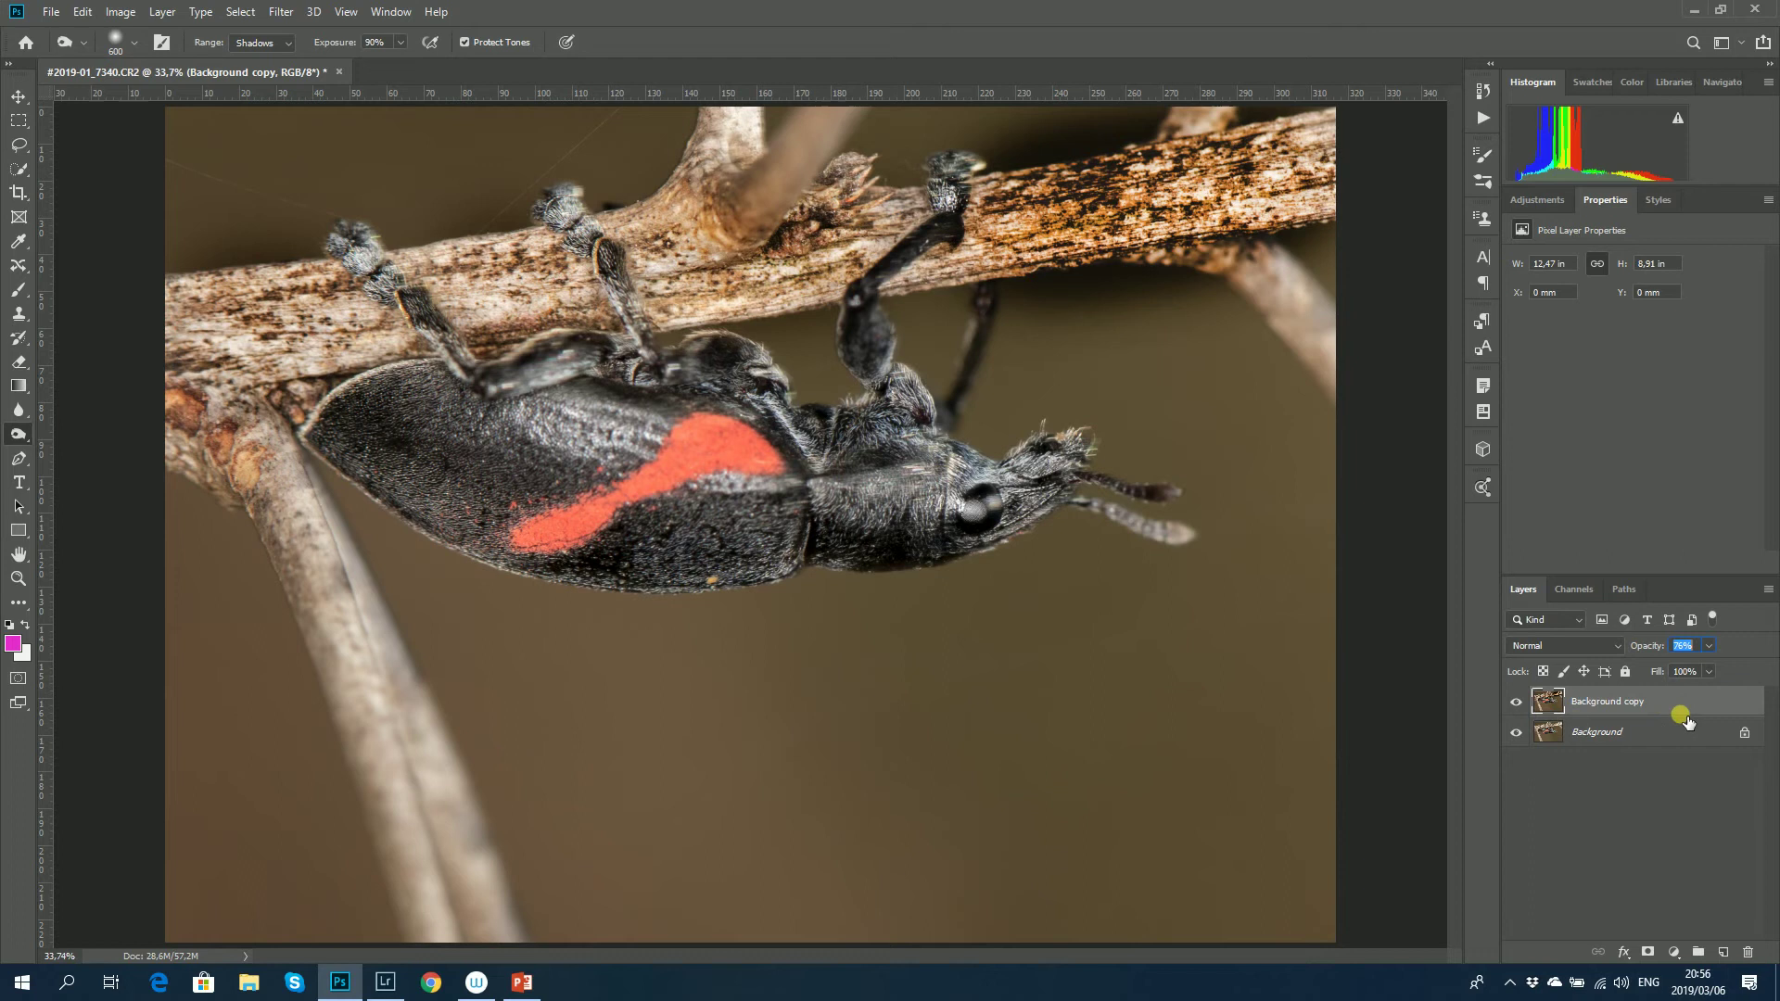
- Delete the burned Background copy layer and duplicate the Background layer again
left_click_drag(1681, 707, 1750, 952)
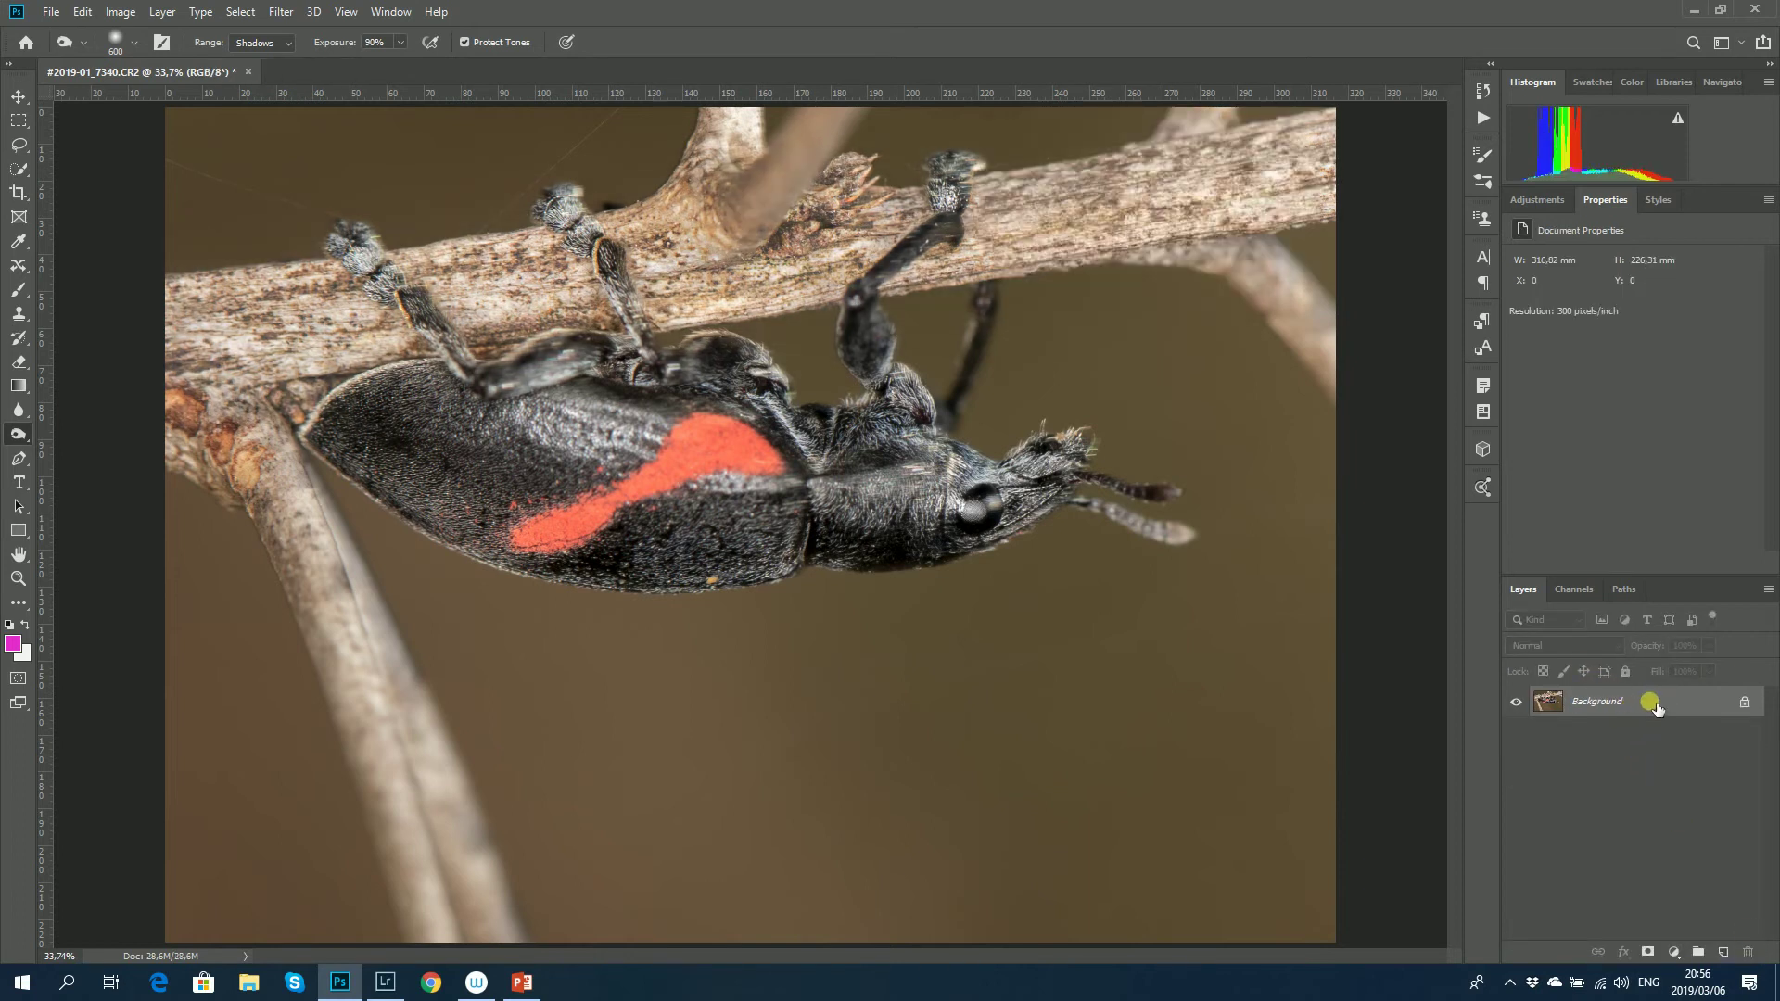
left_click_drag(1647, 707, 1741, 957)
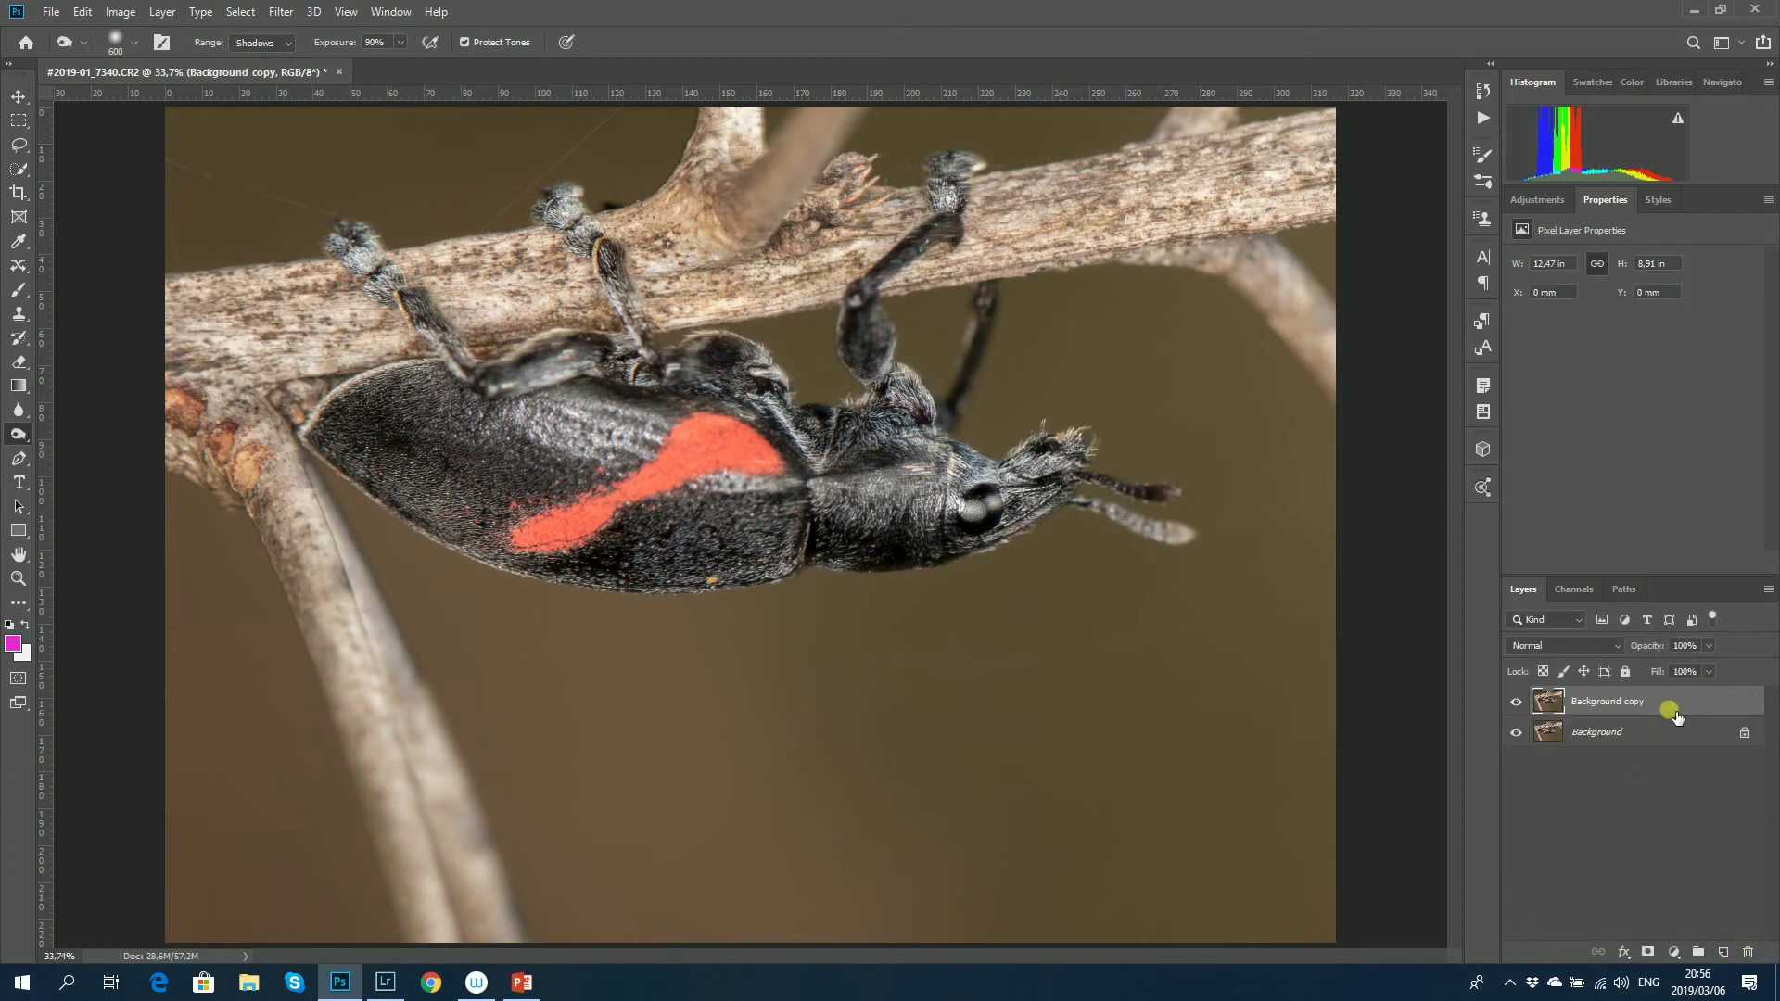
- Add a Levels adjustment layer above the Background copy layer and delete it again
left_click(1520, 205)
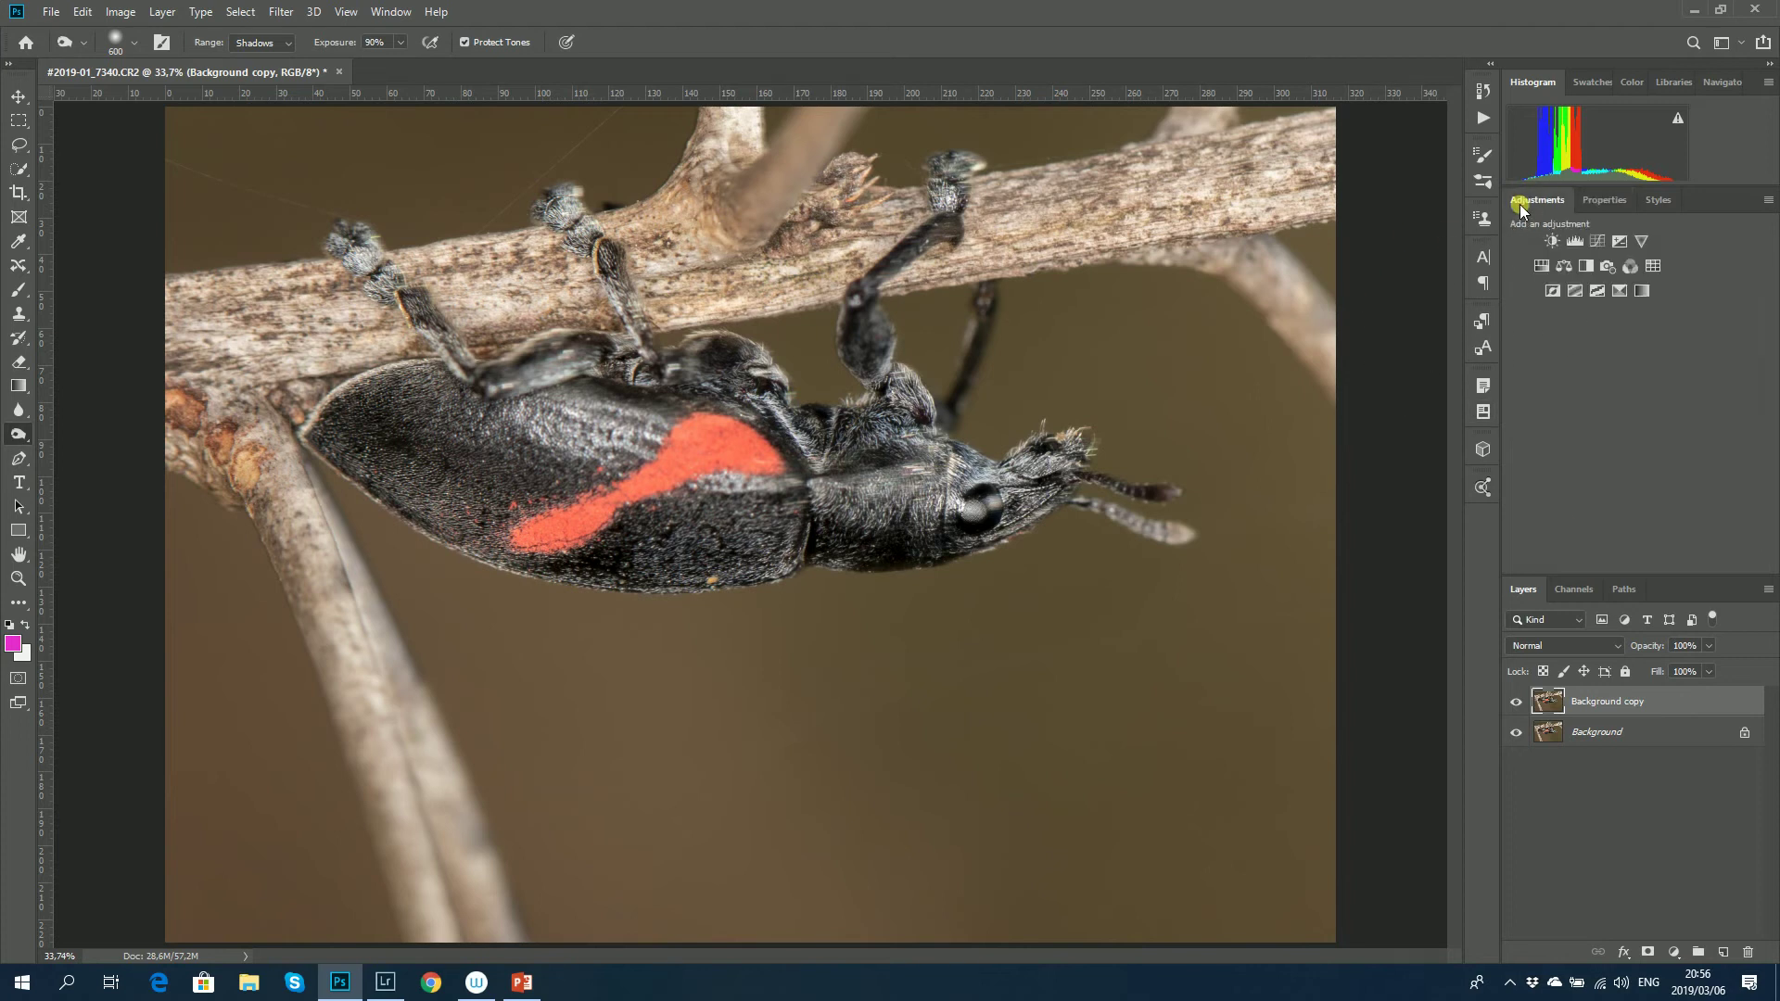
left_click(1575, 242)
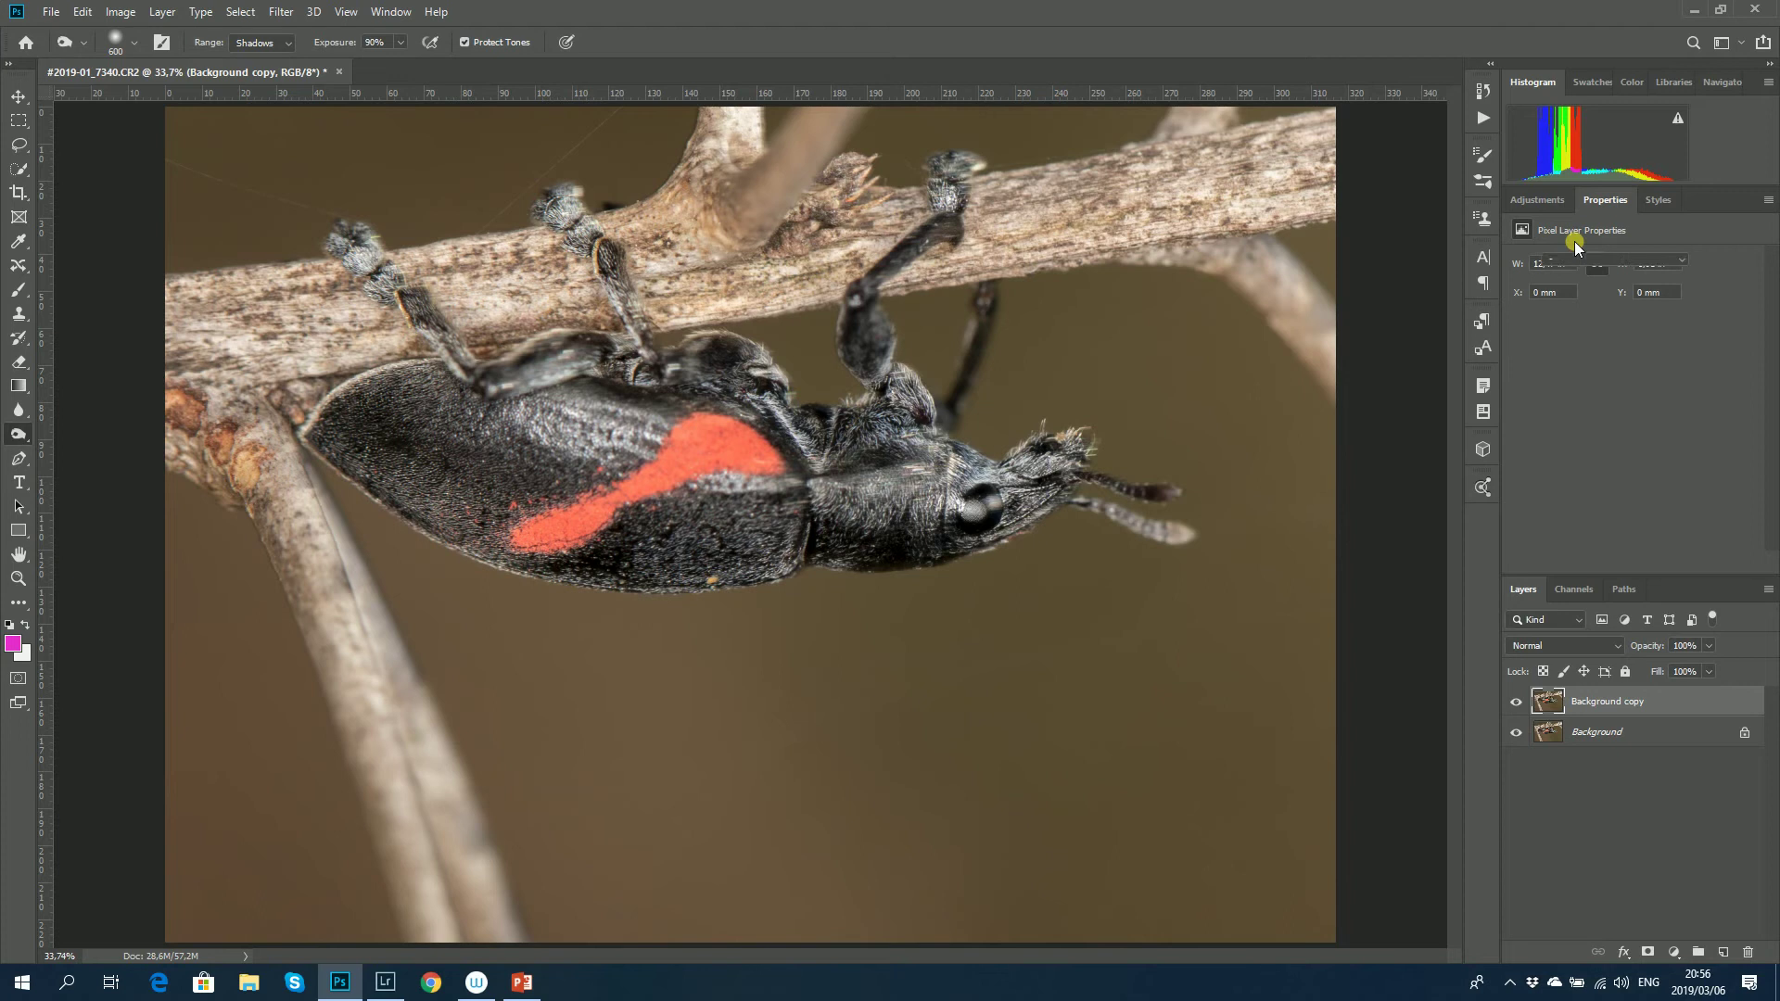
left_click_drag(1659, 711, 1751, 950)
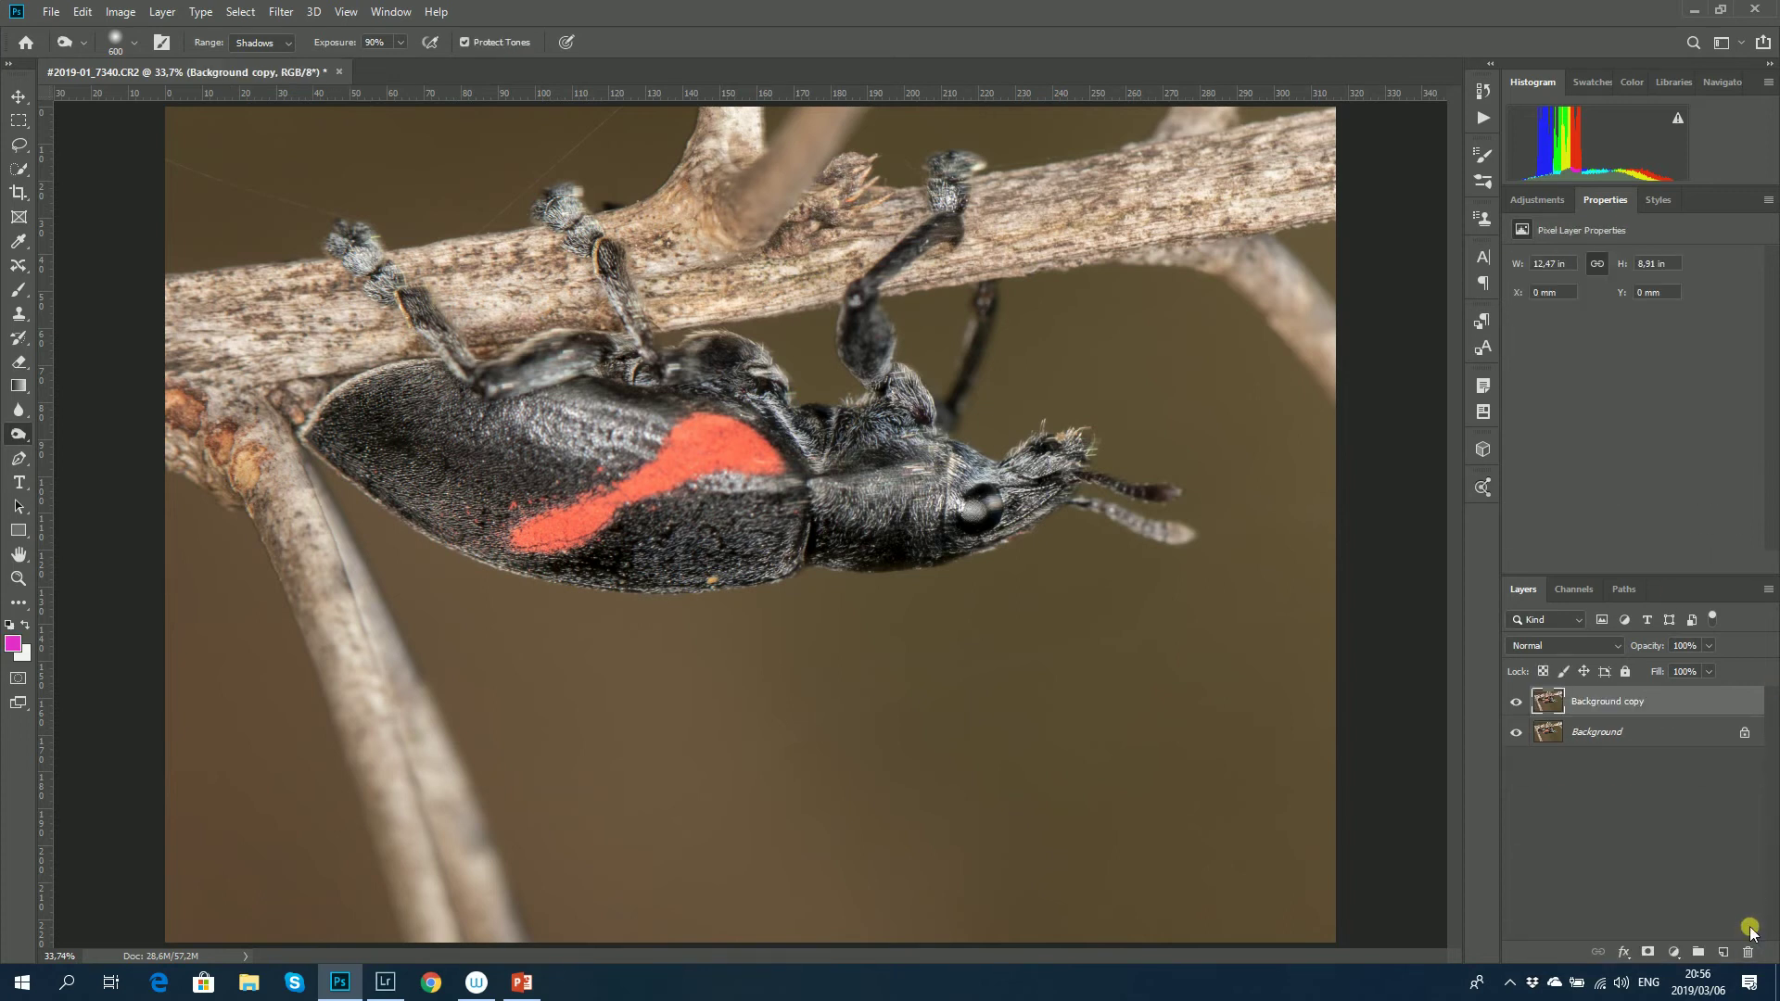
left_click(1535, 202)
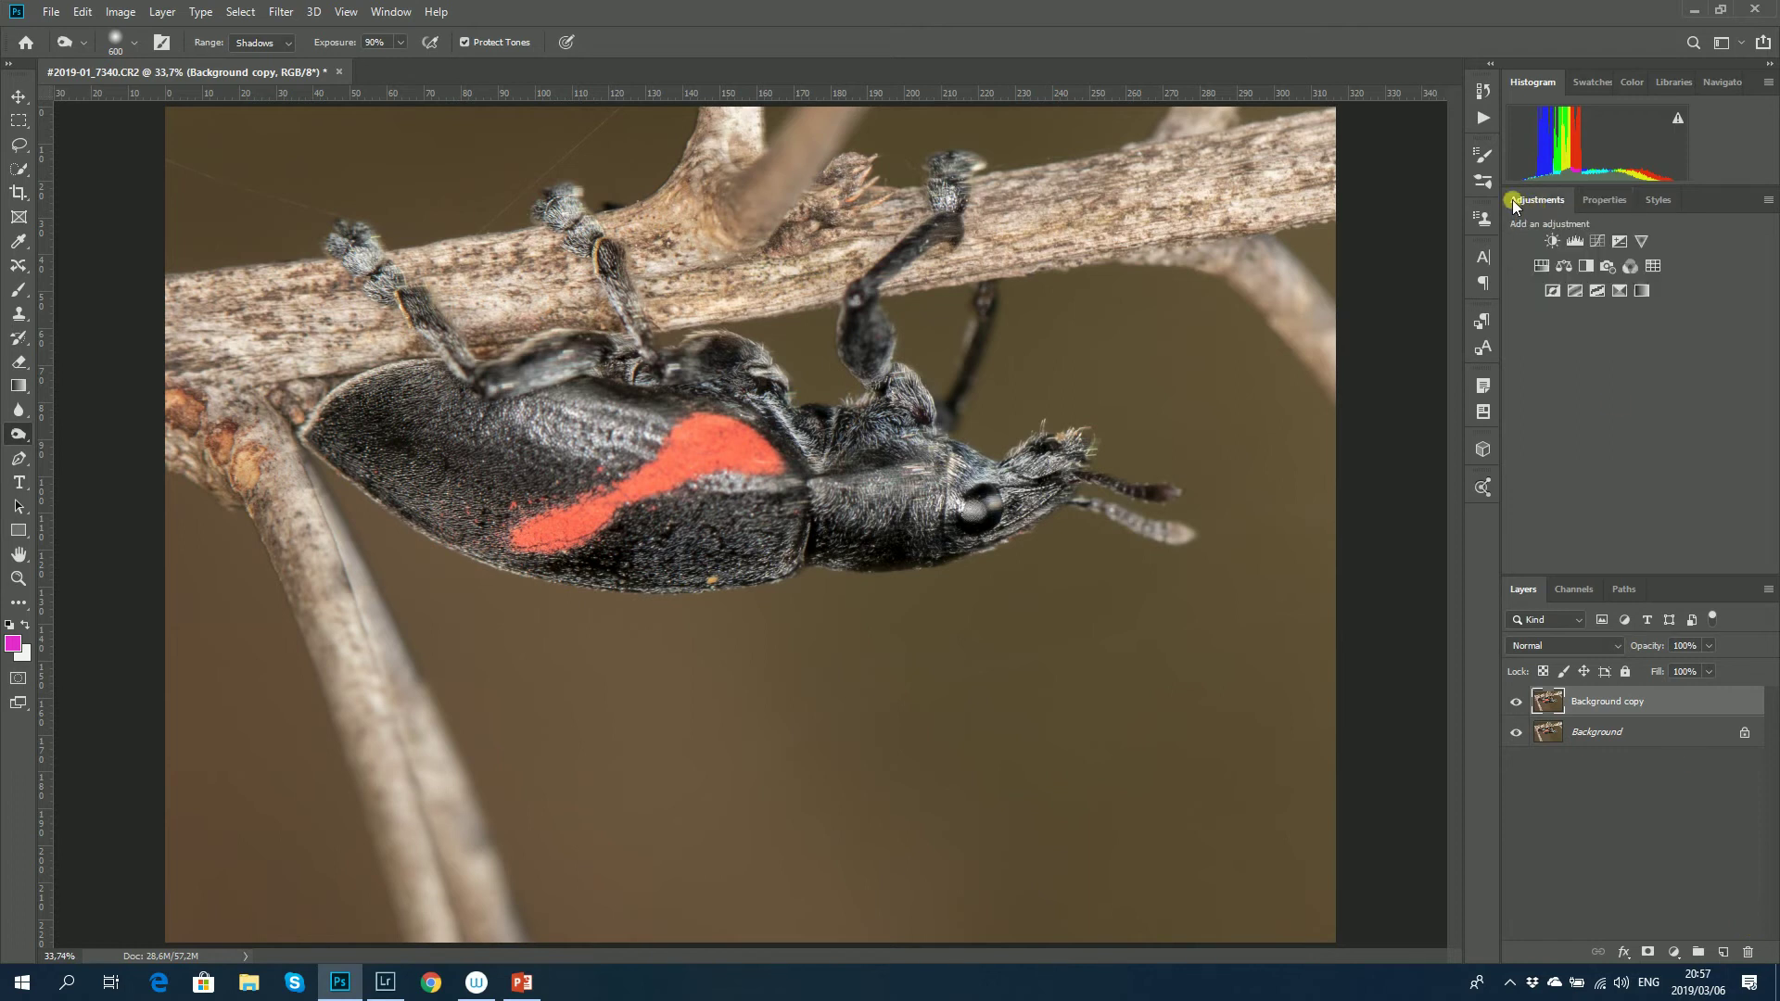
left_click(390, 12)
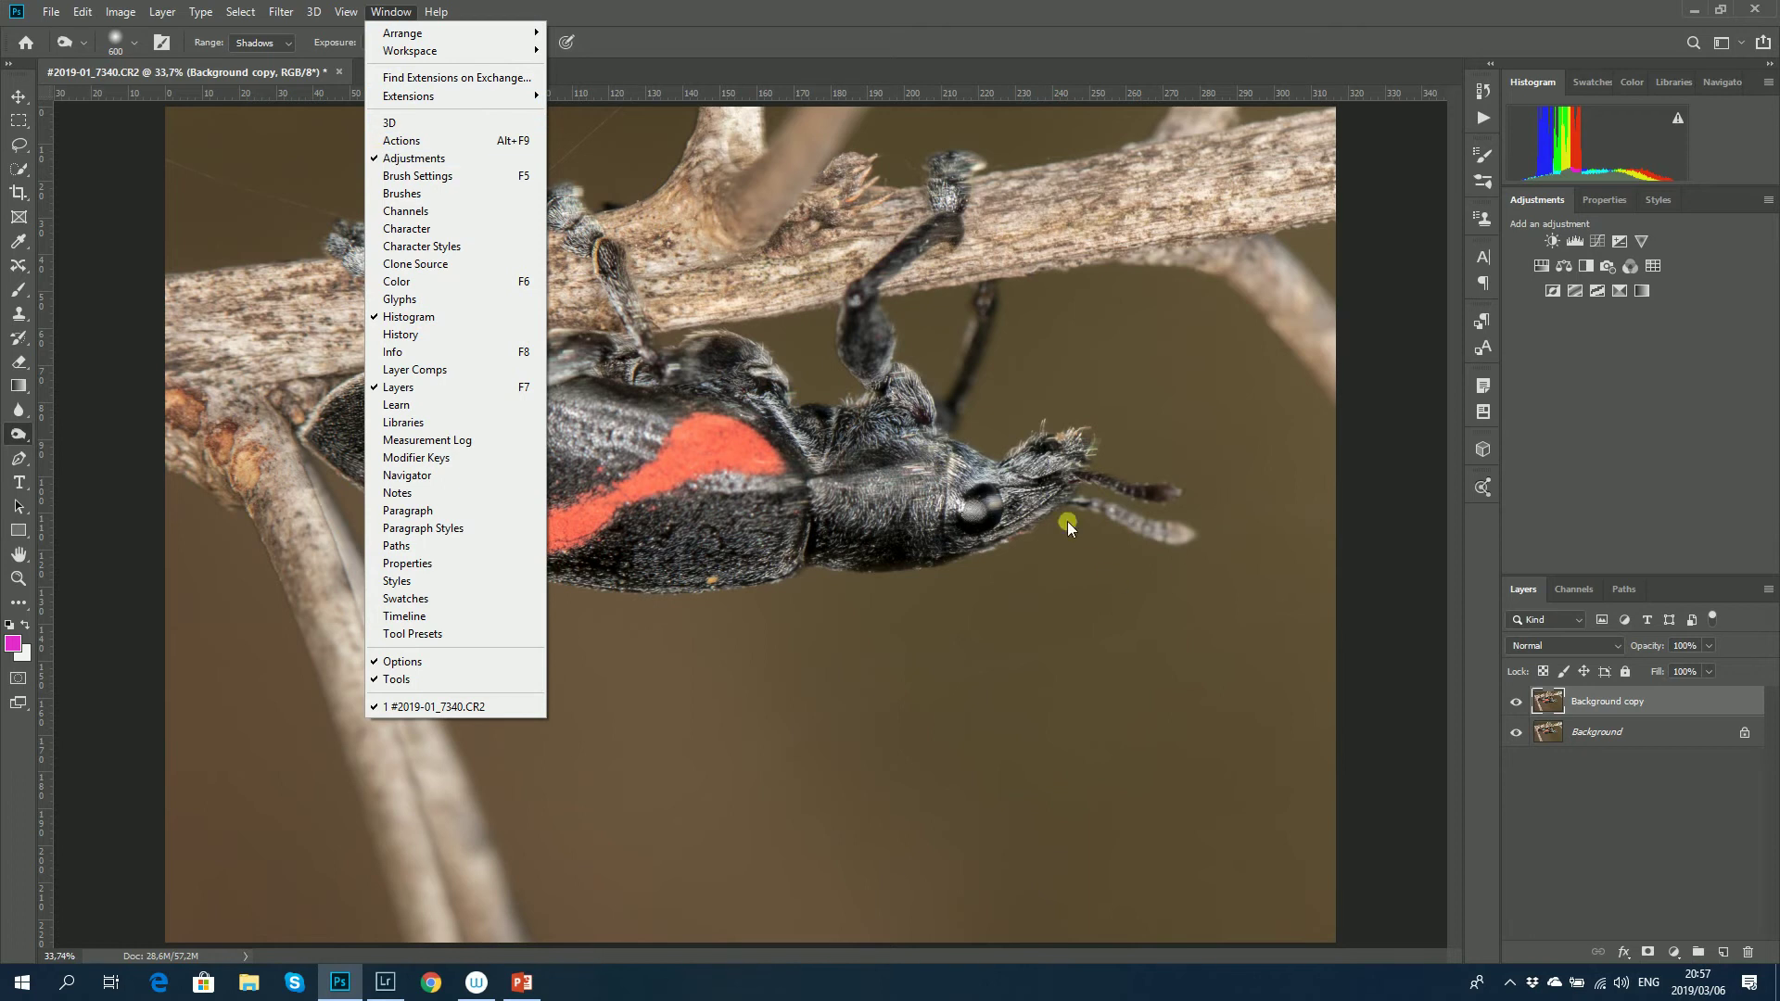
left_click(391, 11)
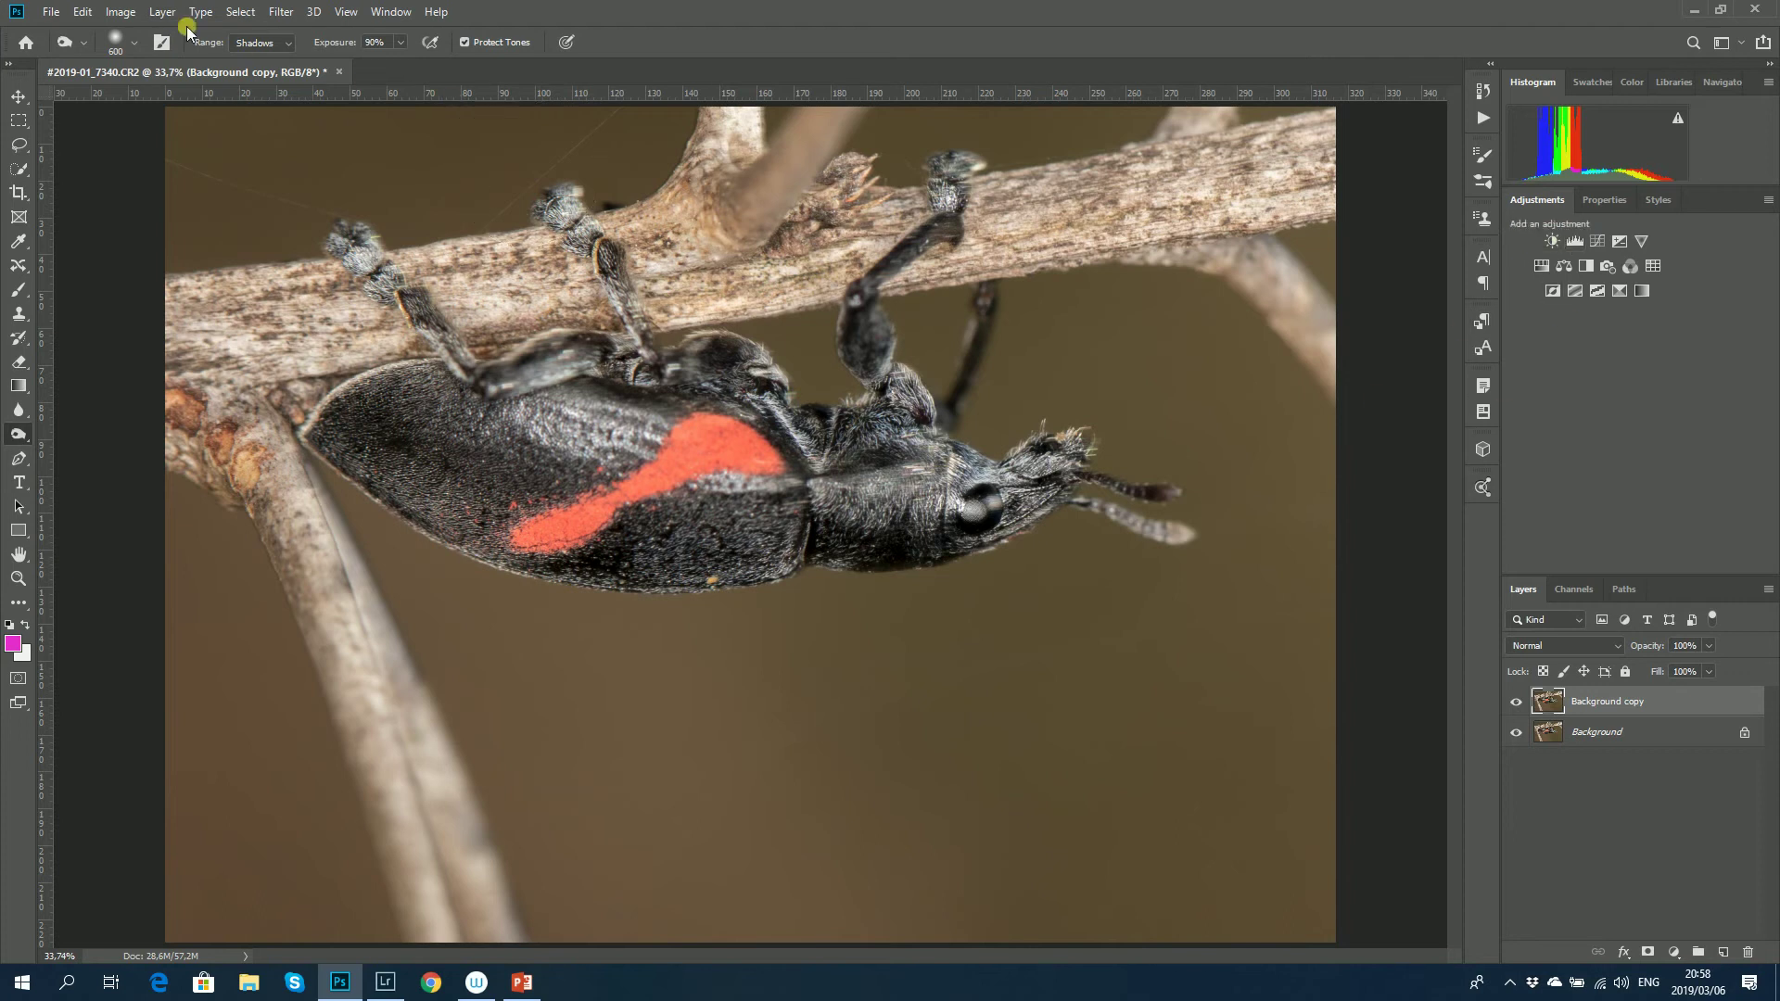
left_click(162, 12)
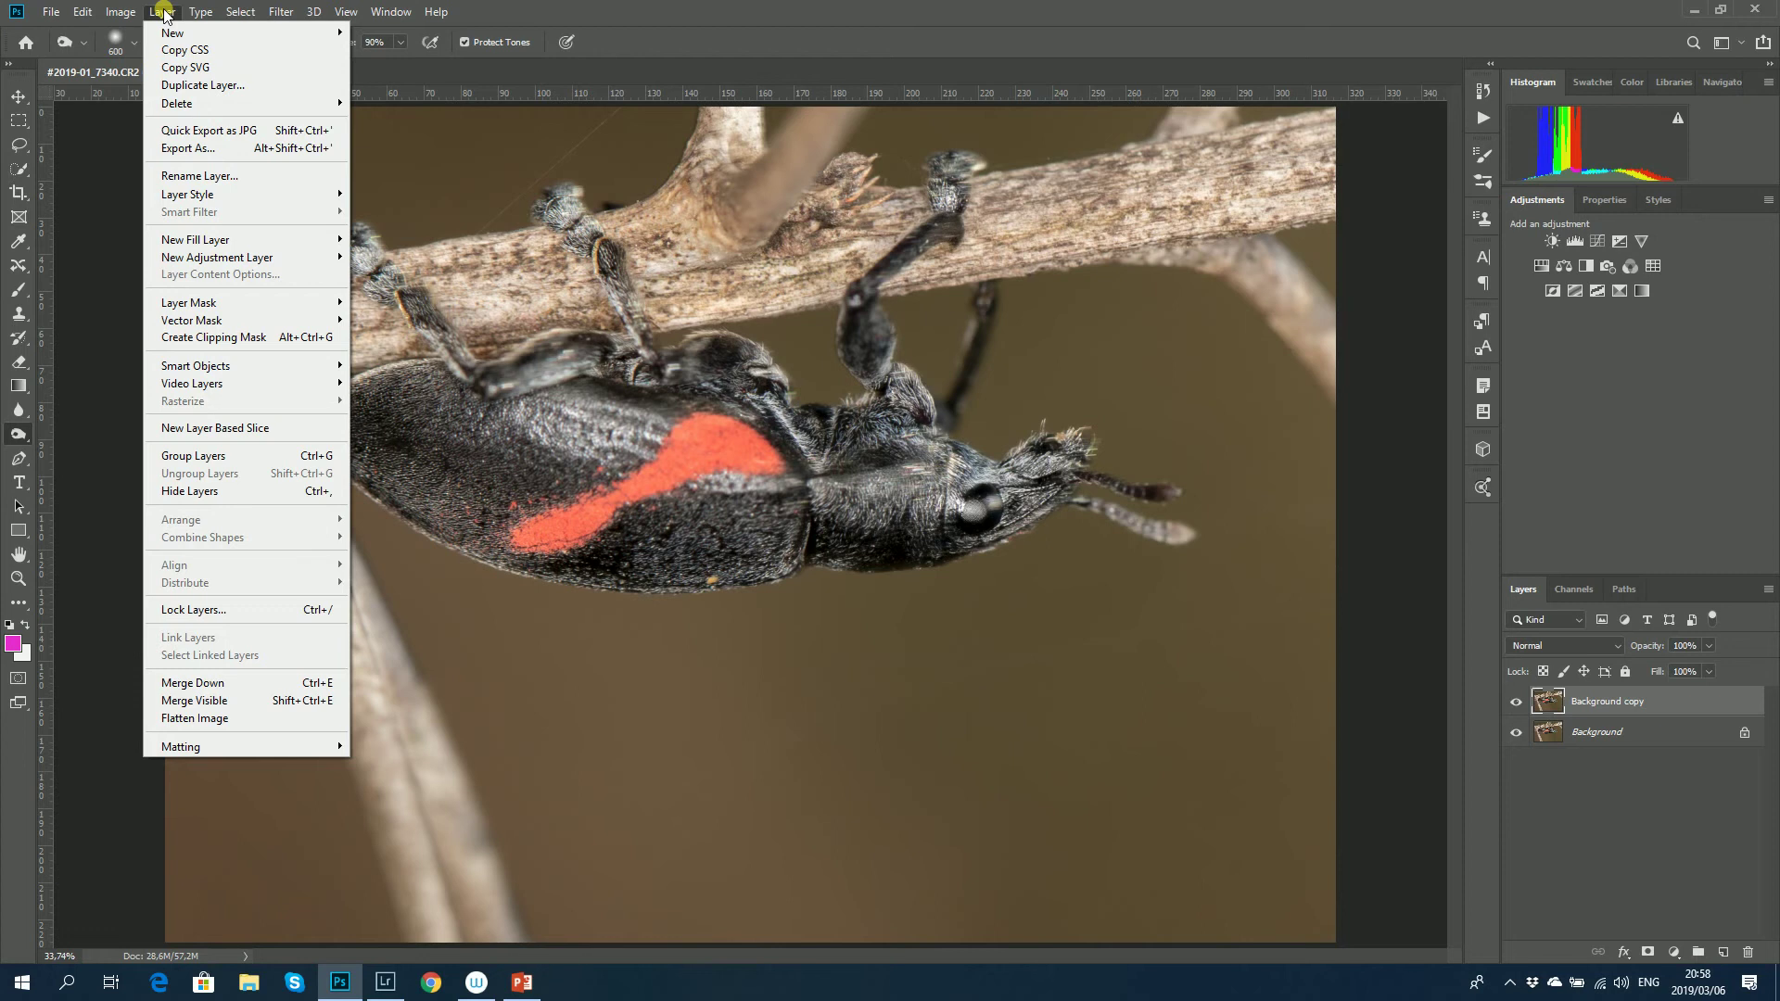
mouse_move(202, 39)
mouse_move(261, 261)
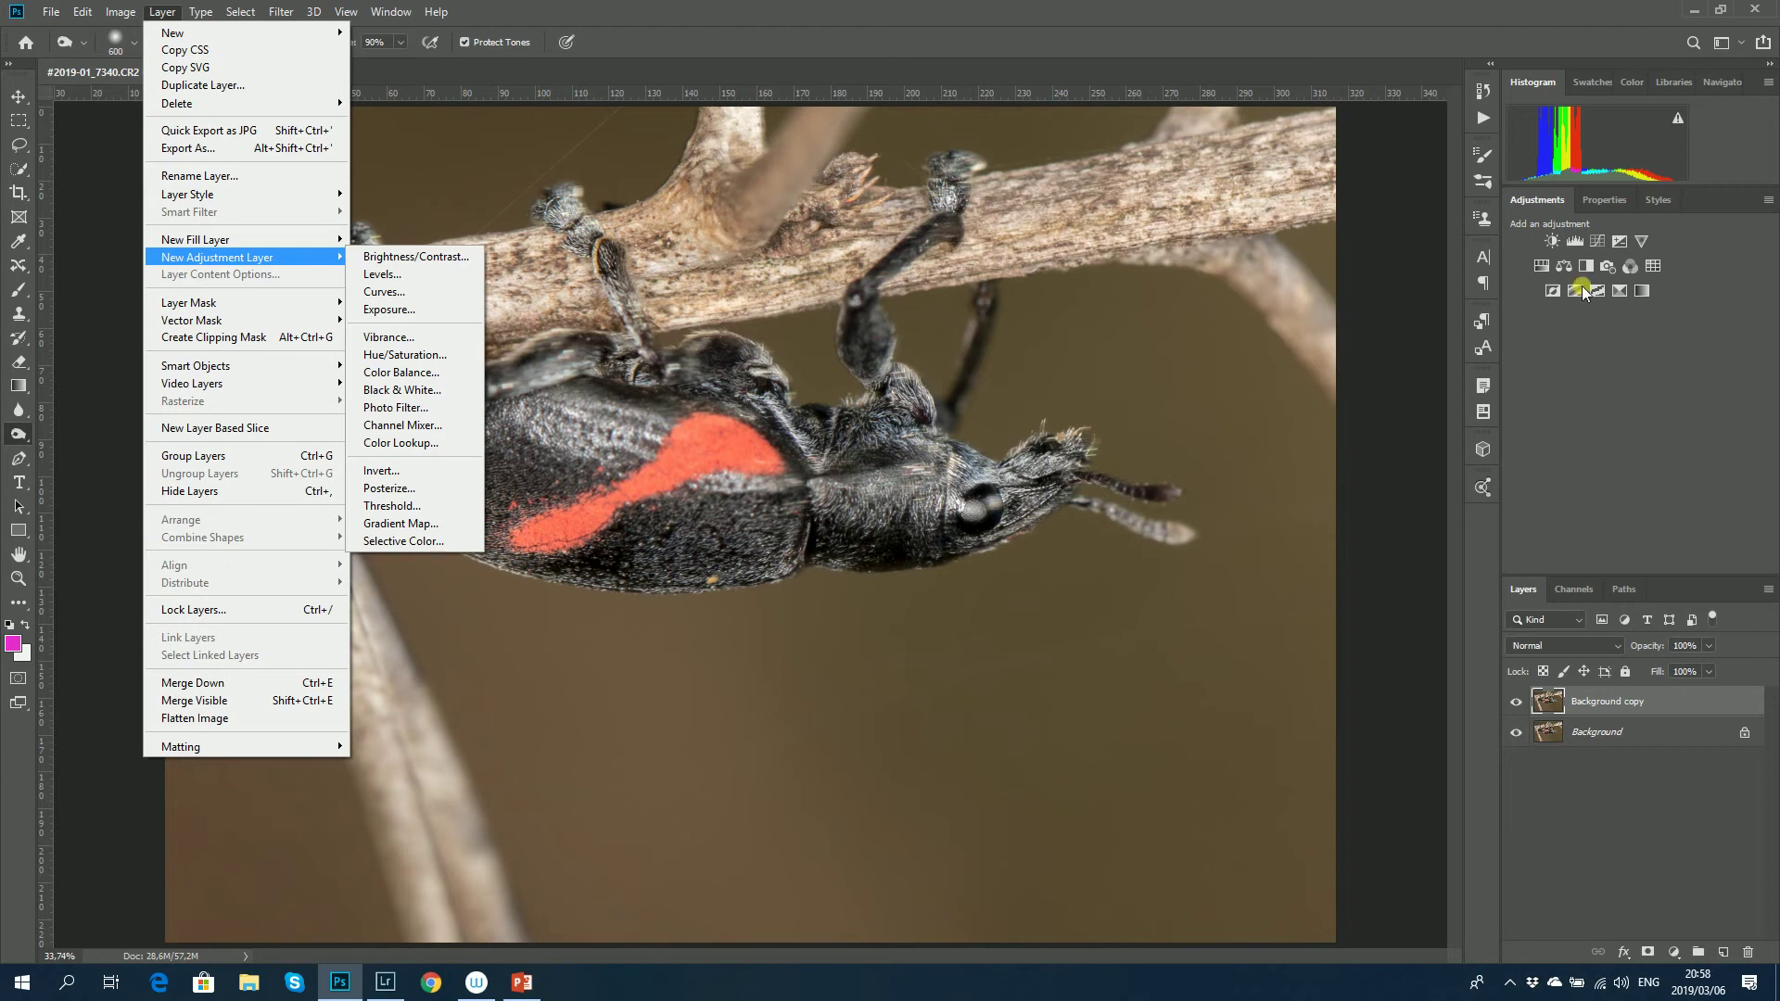
left_click(396, 276)
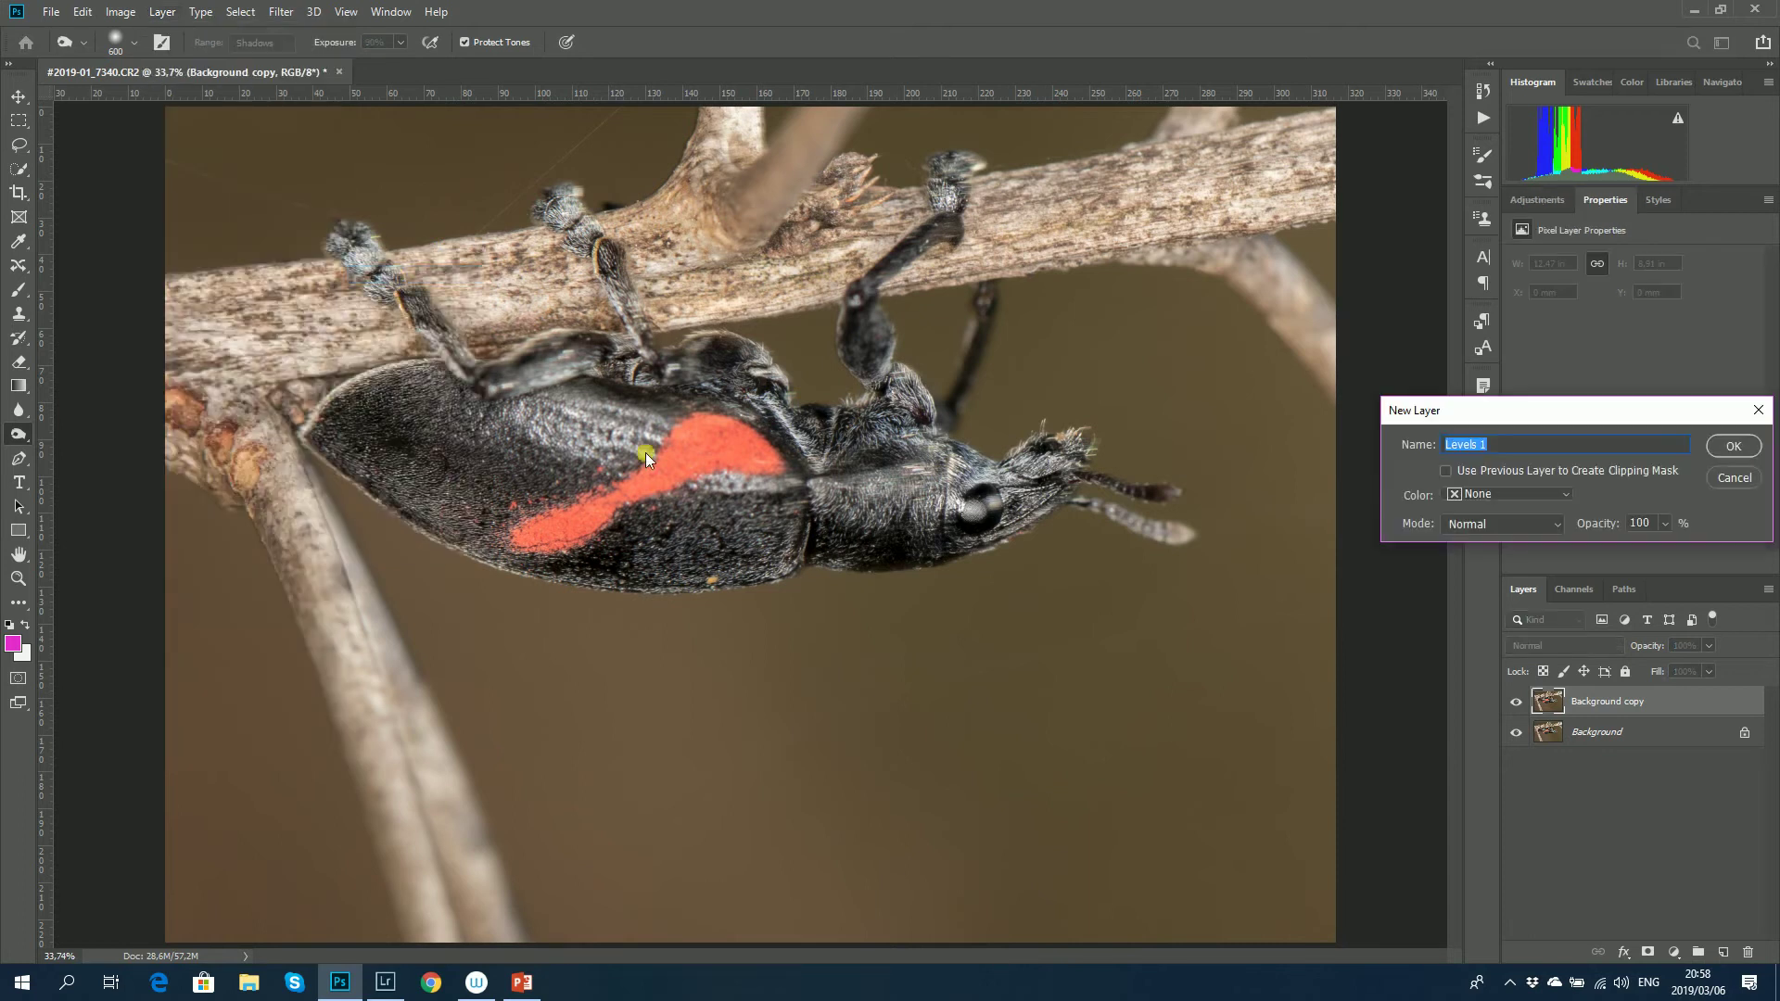
left_click(1747, 478)
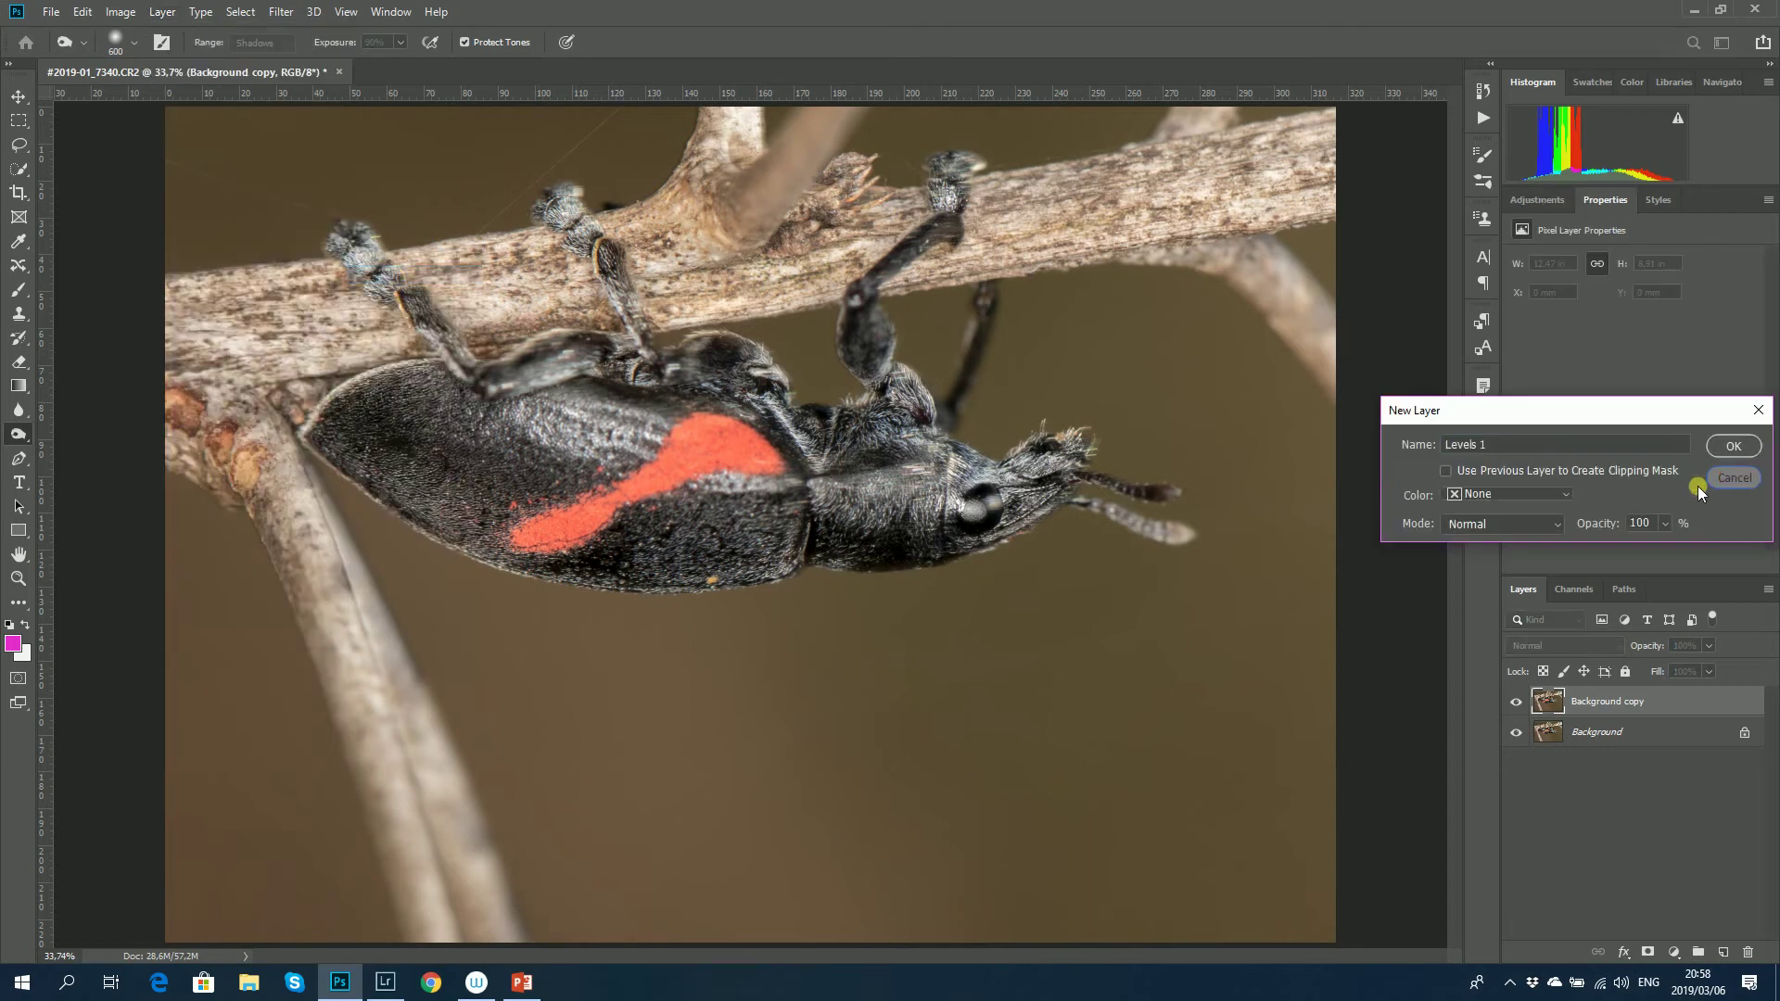
- Add a Levels adjustment layer named Levels 1 above the Background copy layer, and view its levels and mask settings
left_click(155, 14)
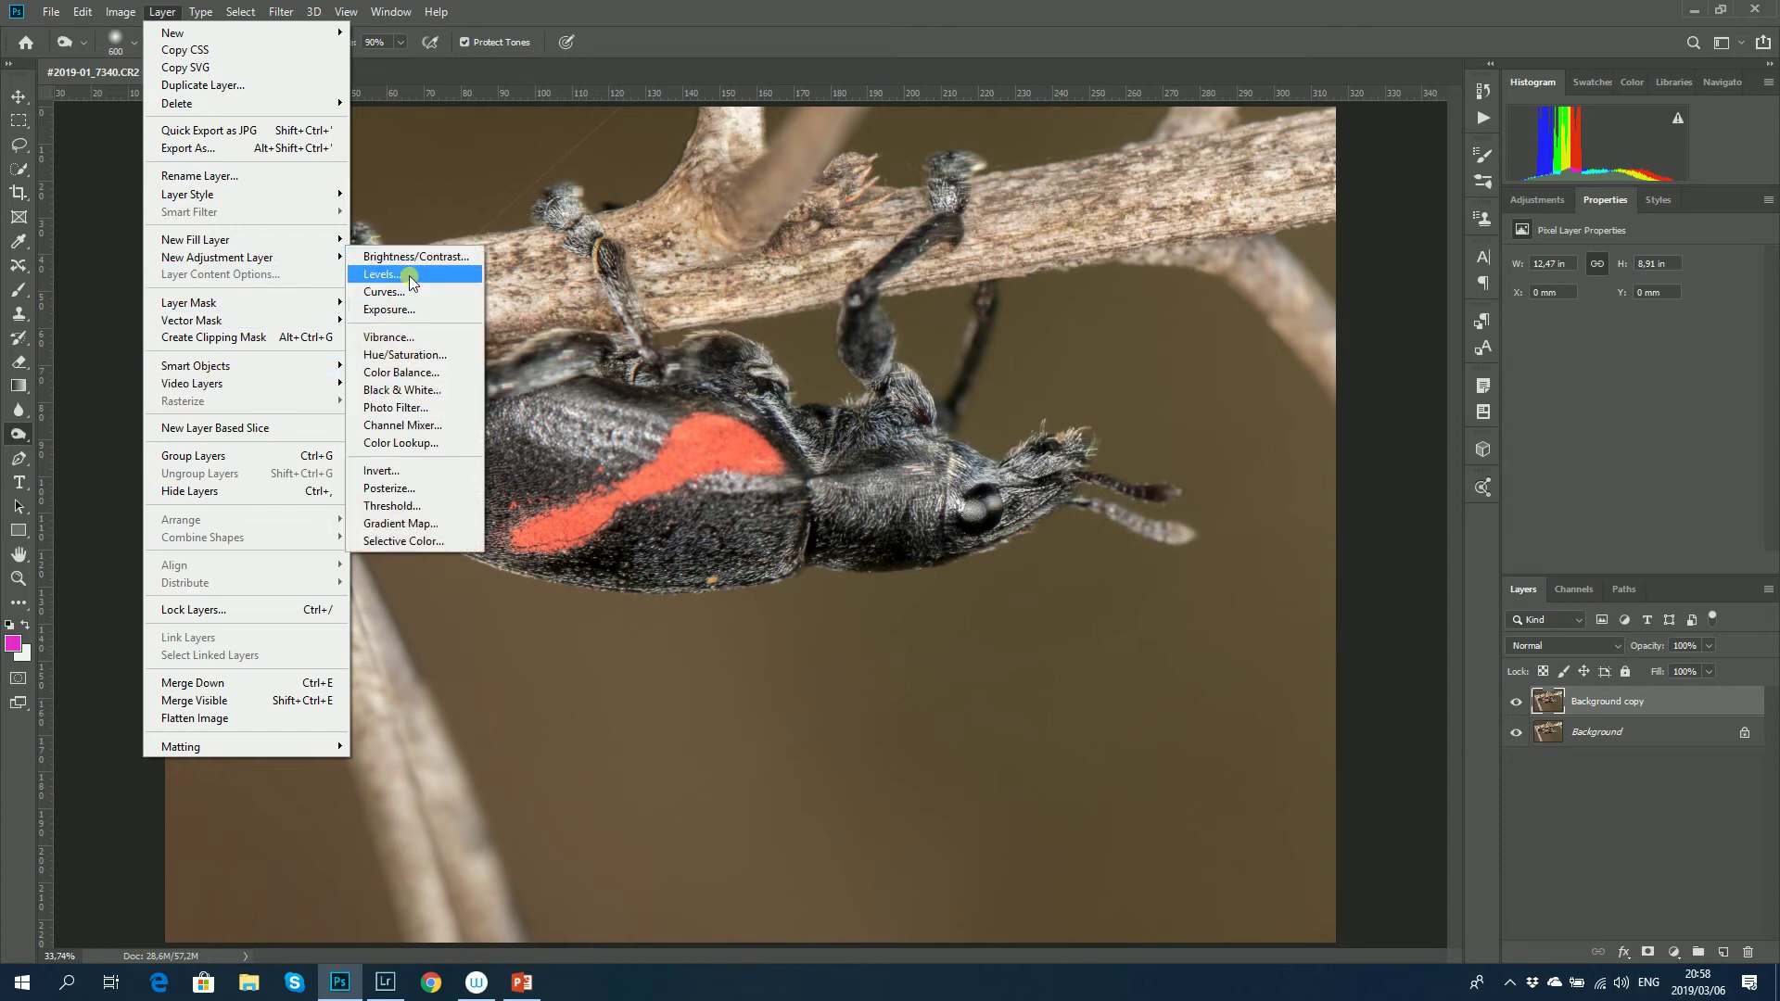
left_click(385, 275)
left_click(1733, 446)
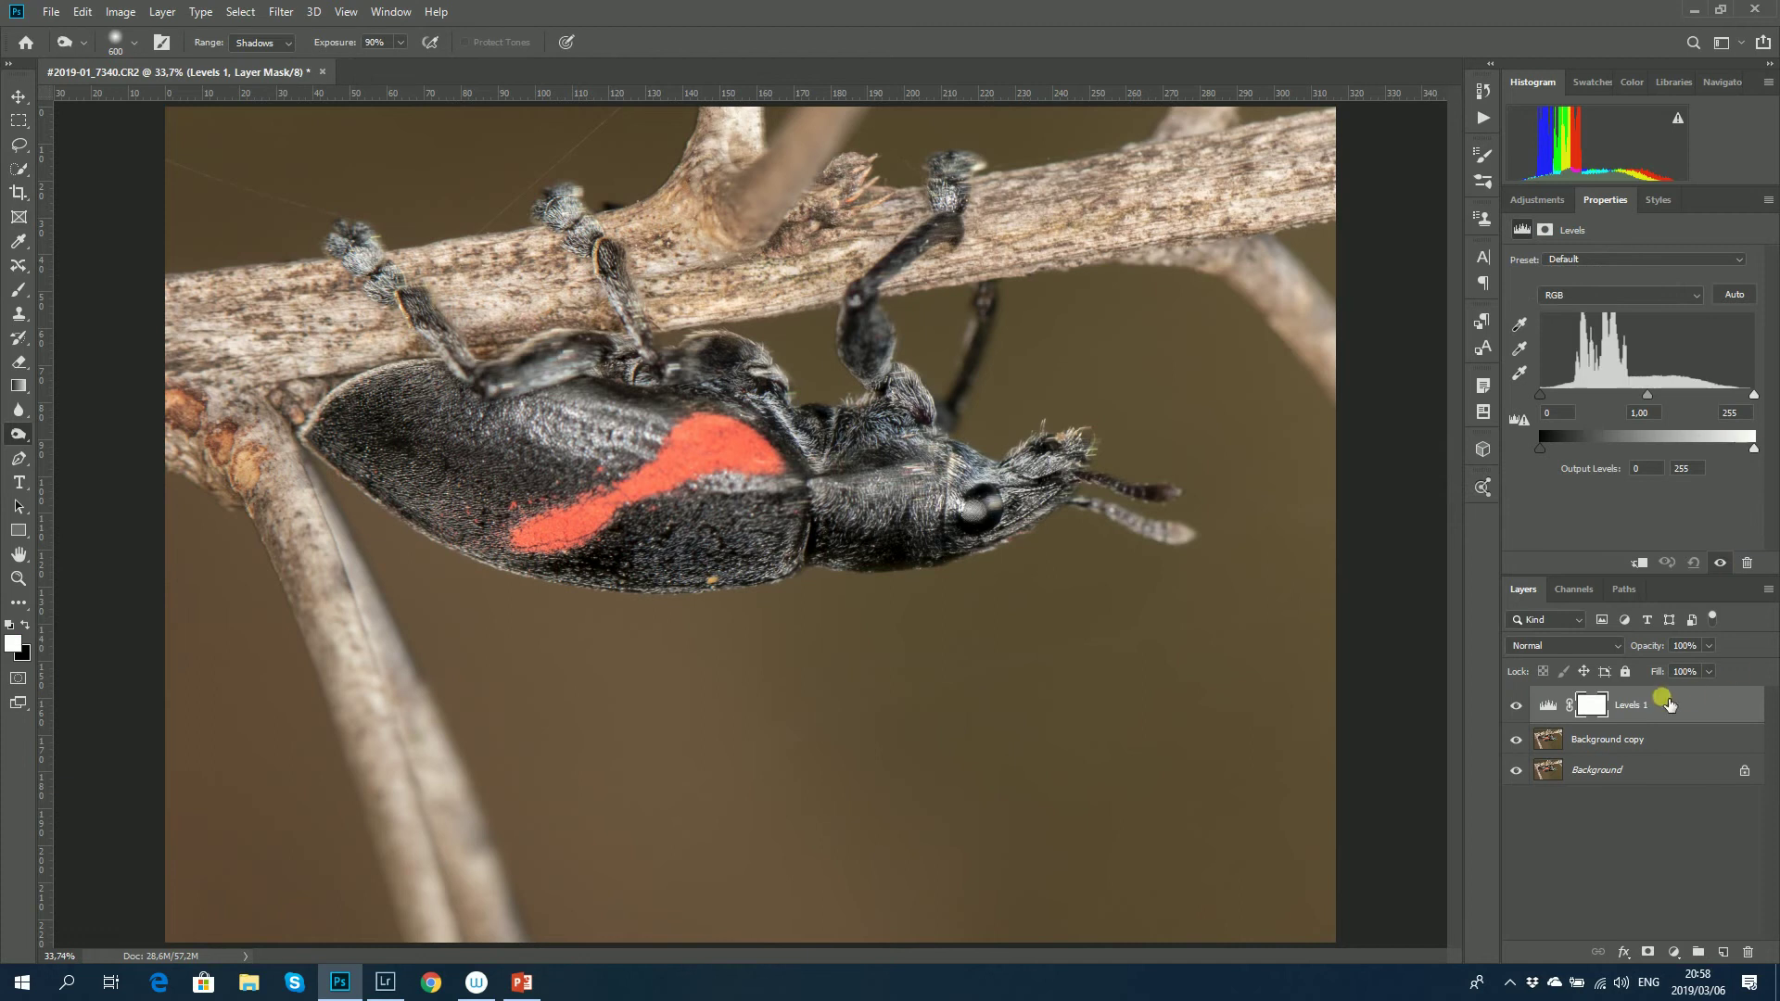
left_click(1556, 708)
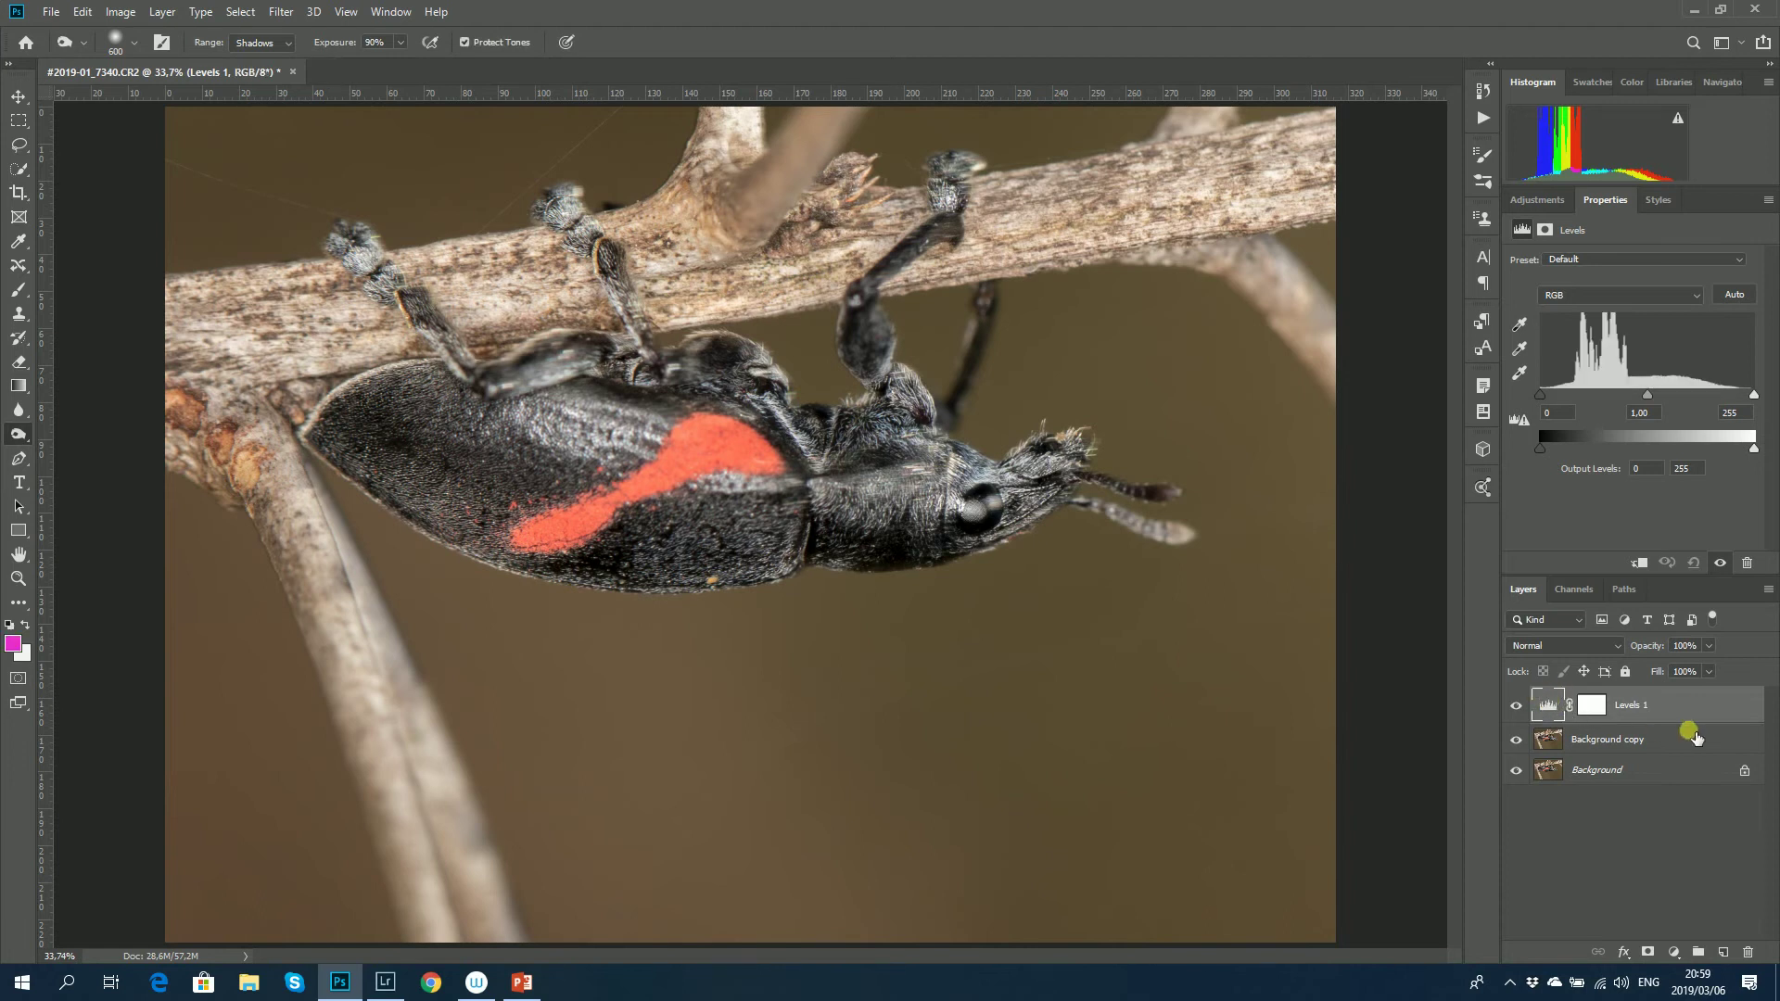
left_click(1556, 708)
left_click(1594, 708)
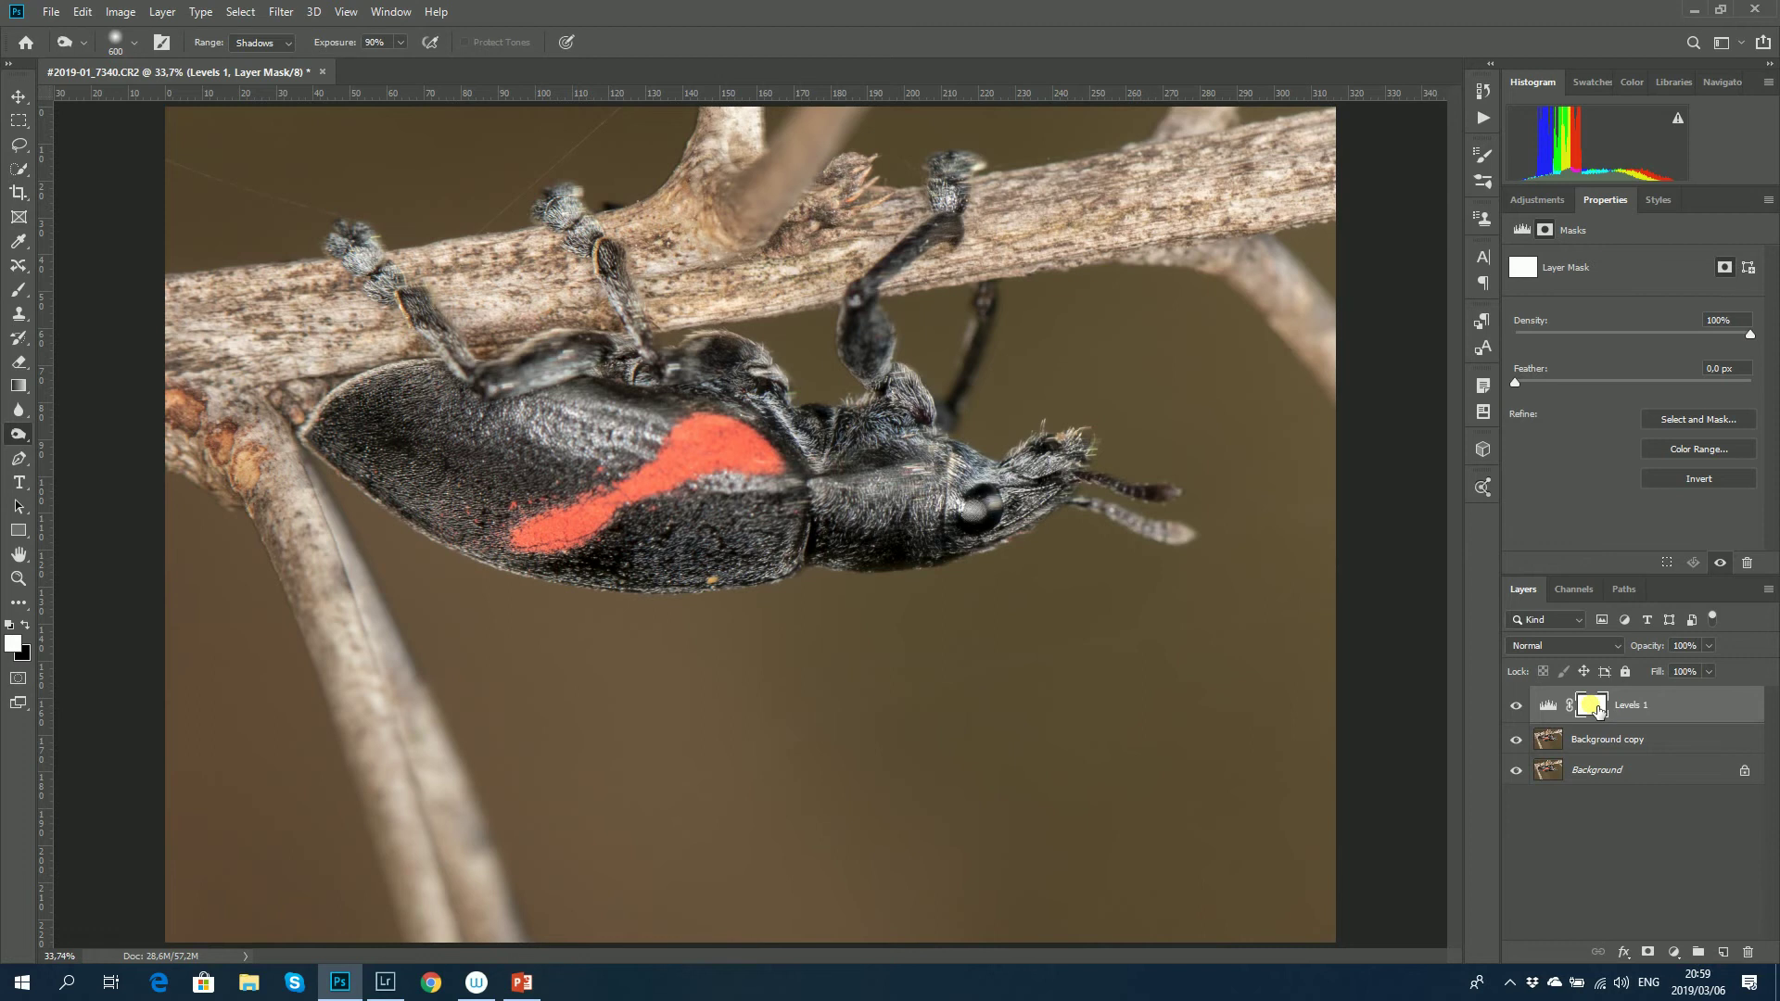
- Try Levels 1 with input values of 30 for shadows, 1.42 for midtones and 145 for highlights, and return the highlights to 255
left_click(1547, 707)
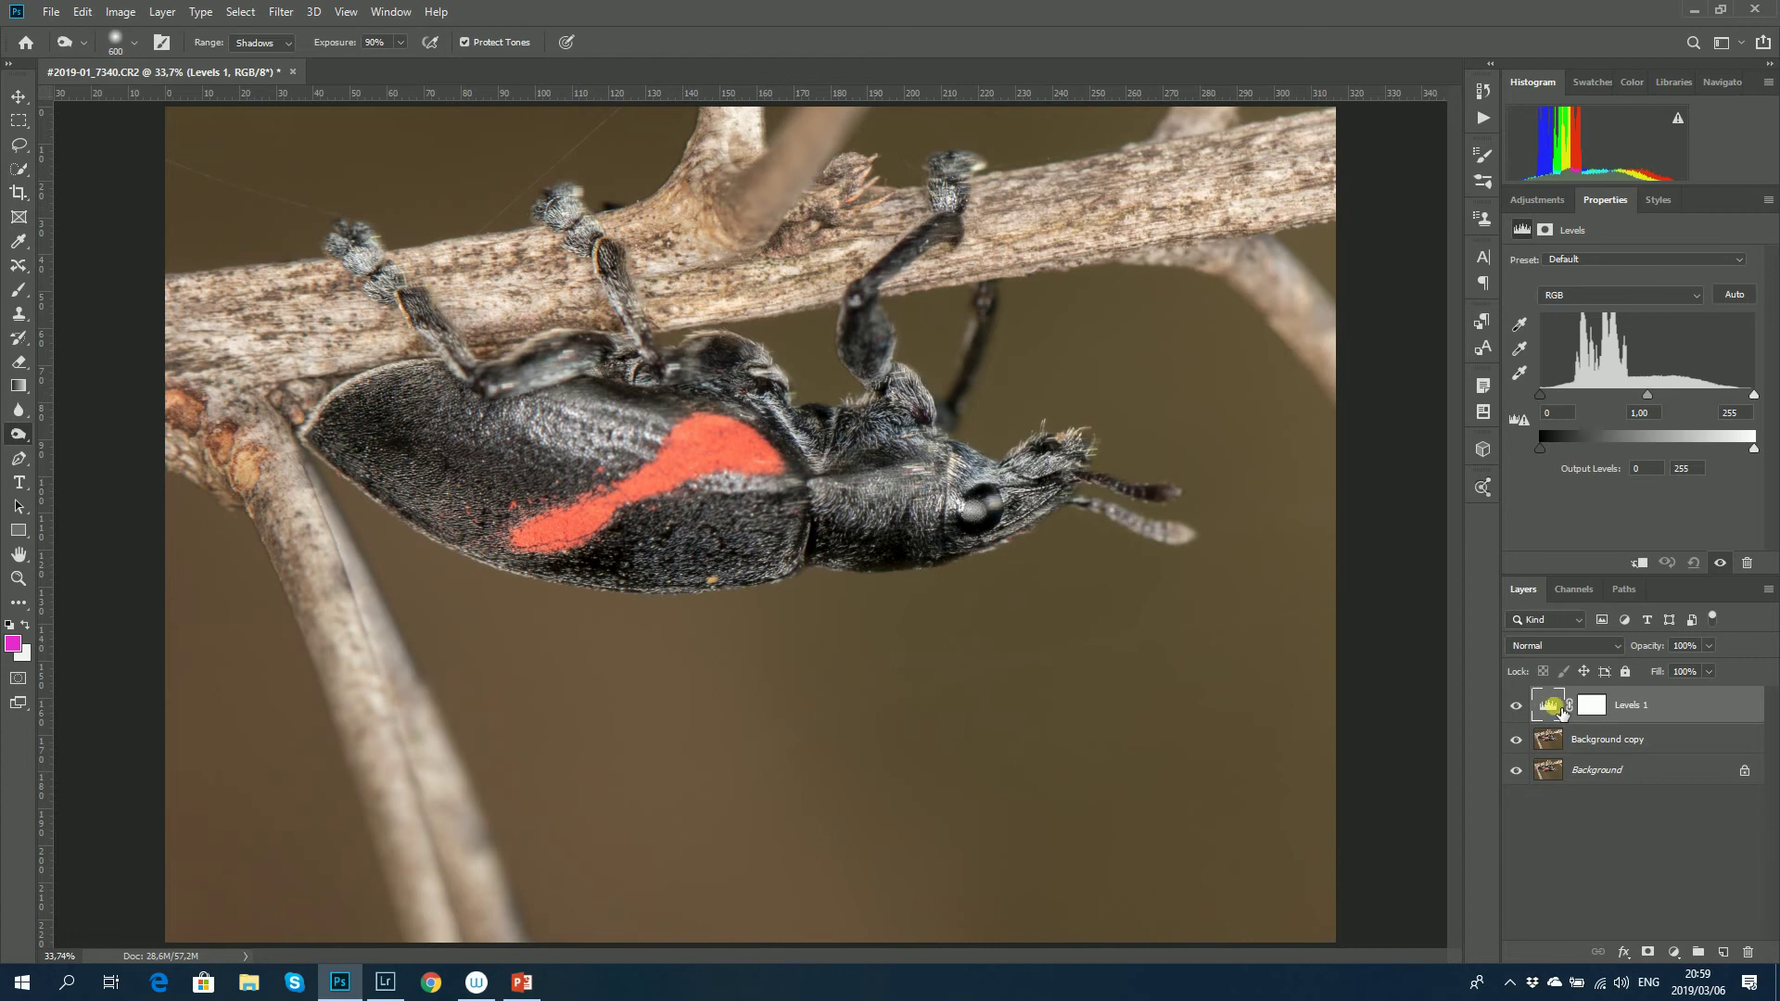
left_click(1520, 373)
left_click_drag(1540, 396, 1553, 399)
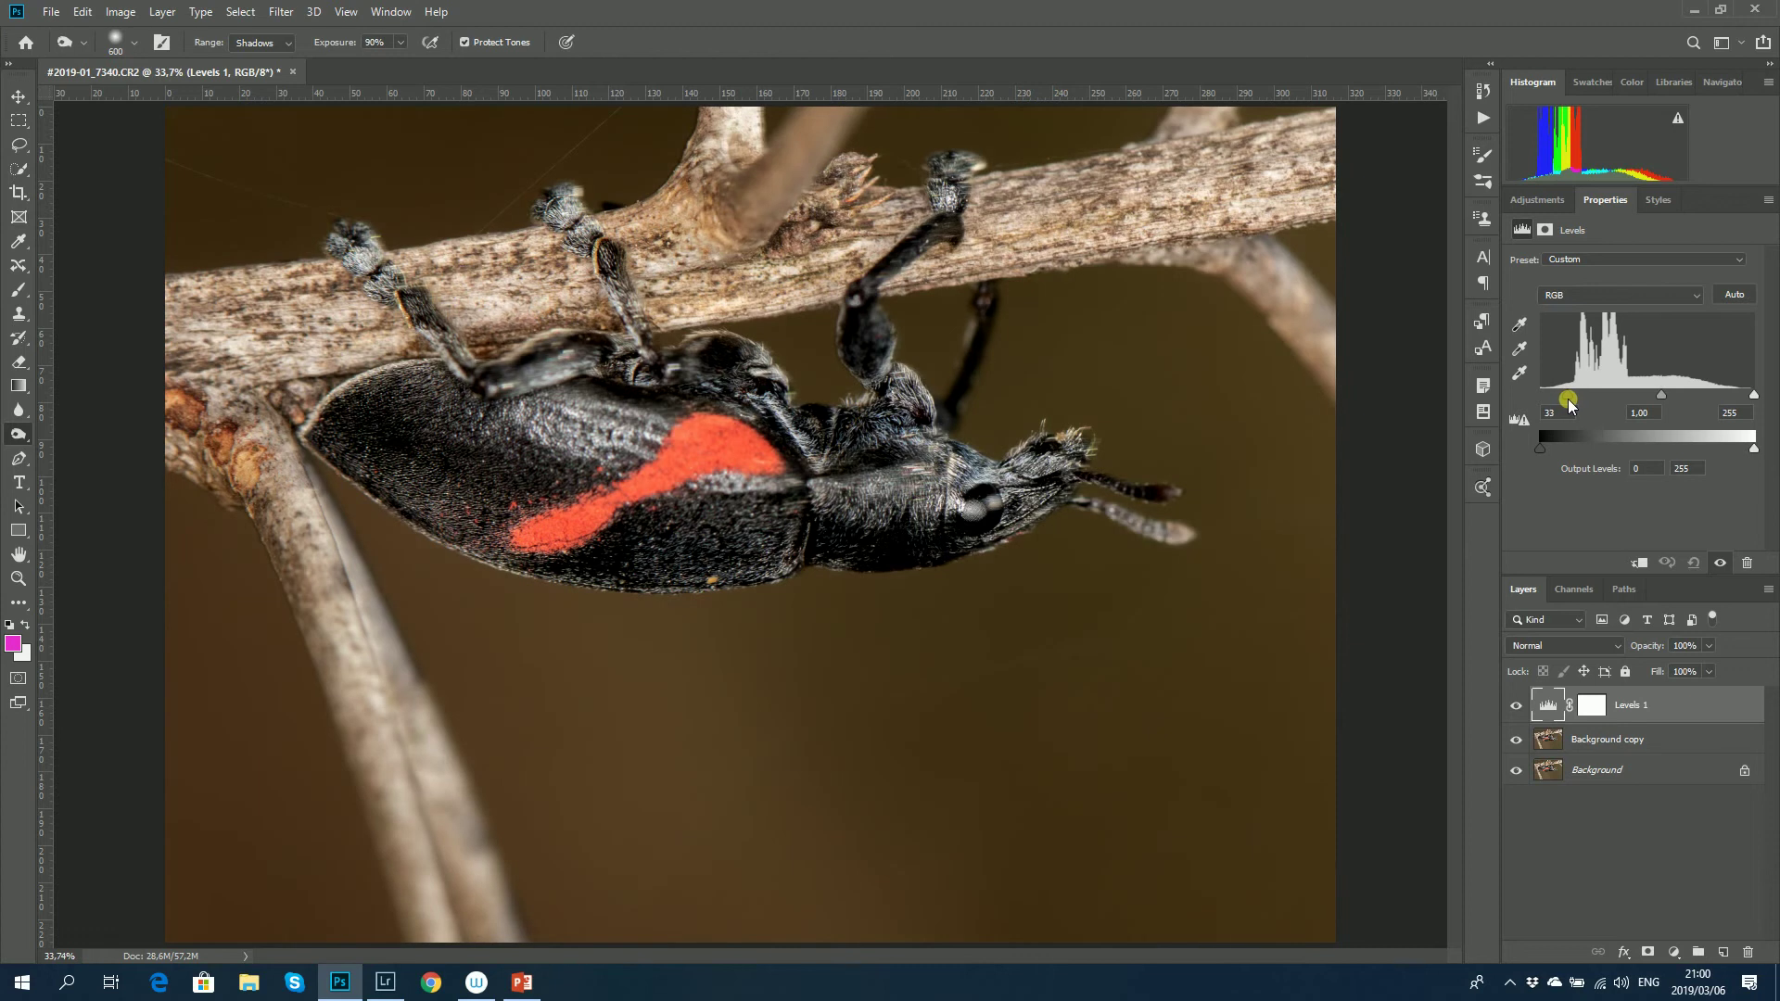
mouse_move(1567, 400)
left_mouse_down()
mouse_move(1578, 427)
mouse_move(1567, 373)
mouse_move(1565, 395)
left_mouse_up()
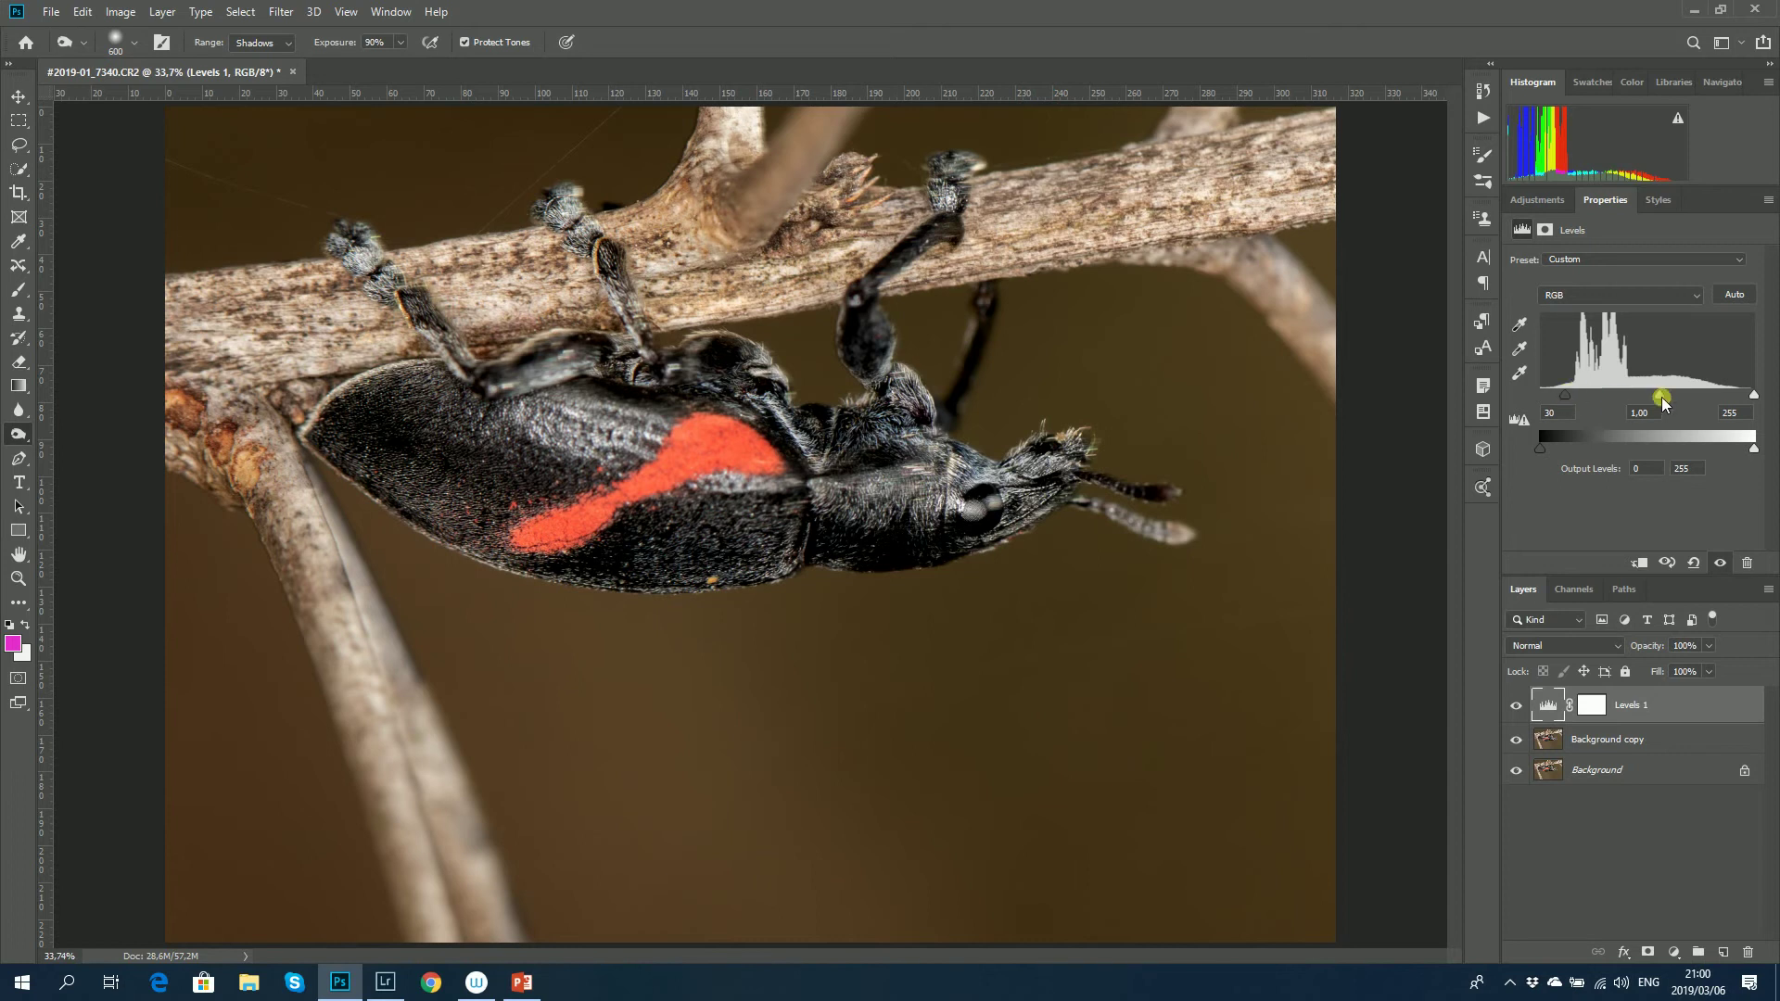
mouse_move(1677, 395)
left_mouse_down()
mouse_move(1620, 397)
mouse_move(1656, 398)
left_mouse_up()
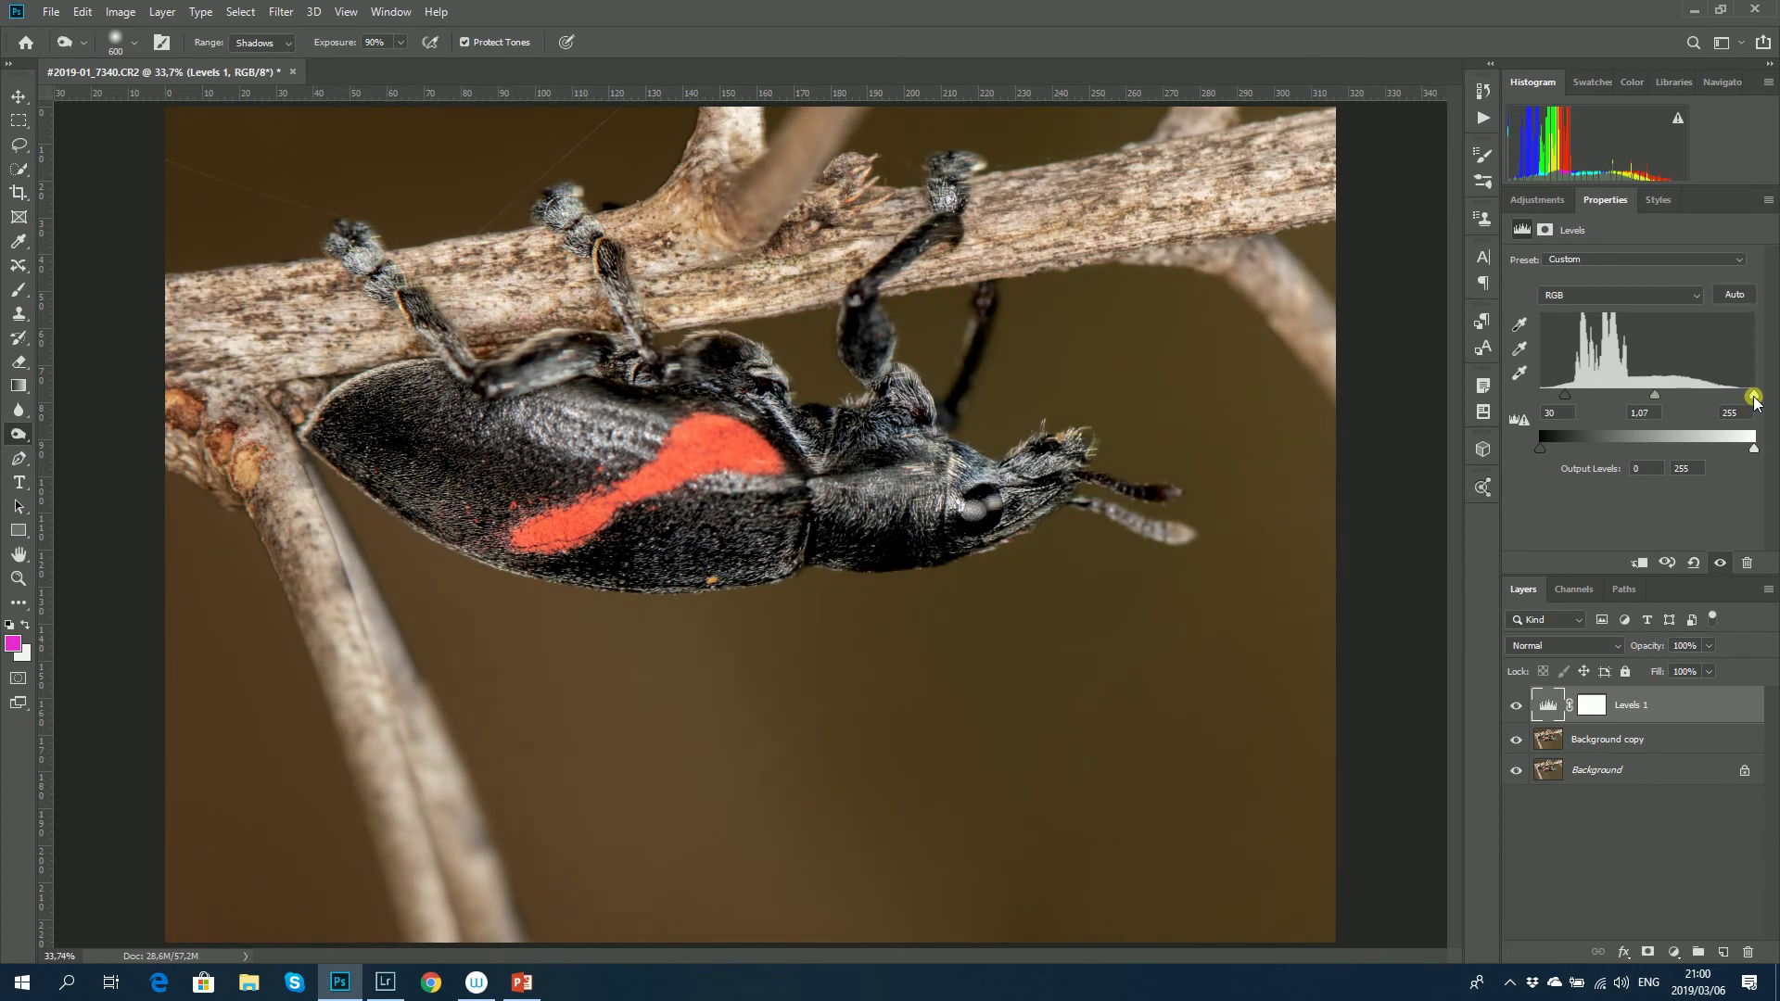
left_click_drag(1755, 401, 1604, 399)
left_click(1615, 399)
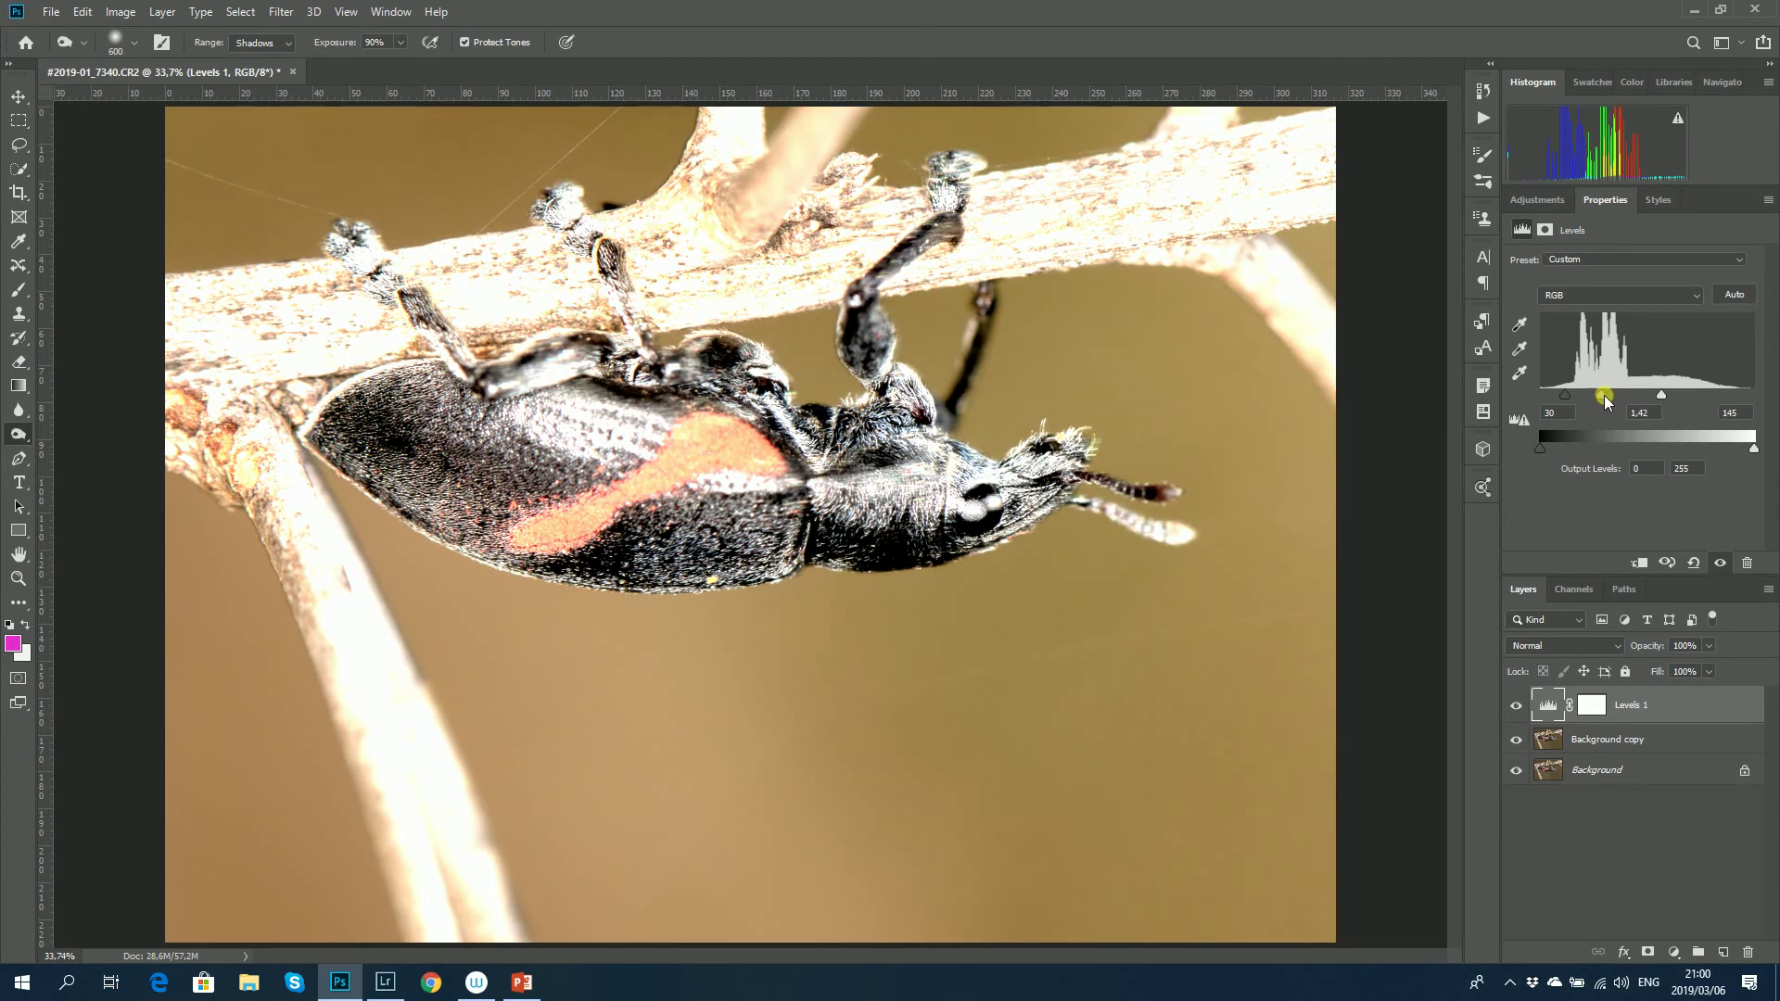
left_click(1662, 397)
left_click_drag(1661, 397, 1754, 398)
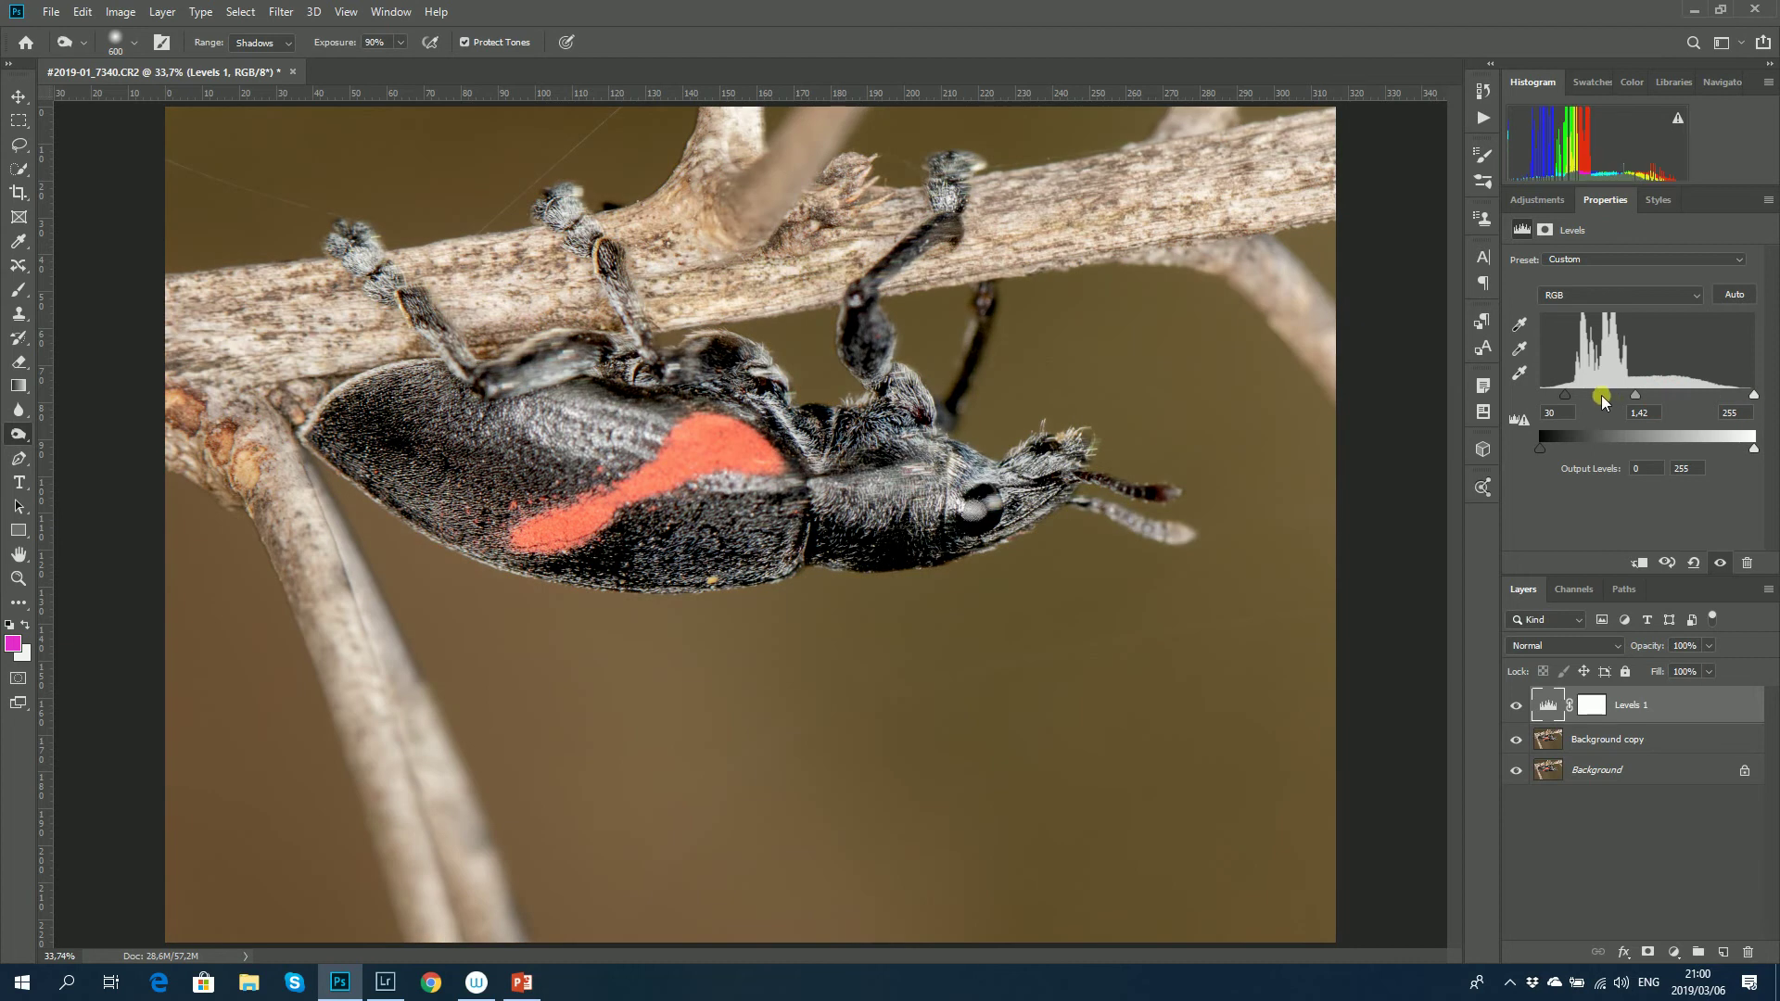
- Reset the Levels 1 adjustment, and set its midtones to 0.90 and its shadow input to 39
left_click(1694, 563)
left_click_drag(1648, 399, 1657, 399)
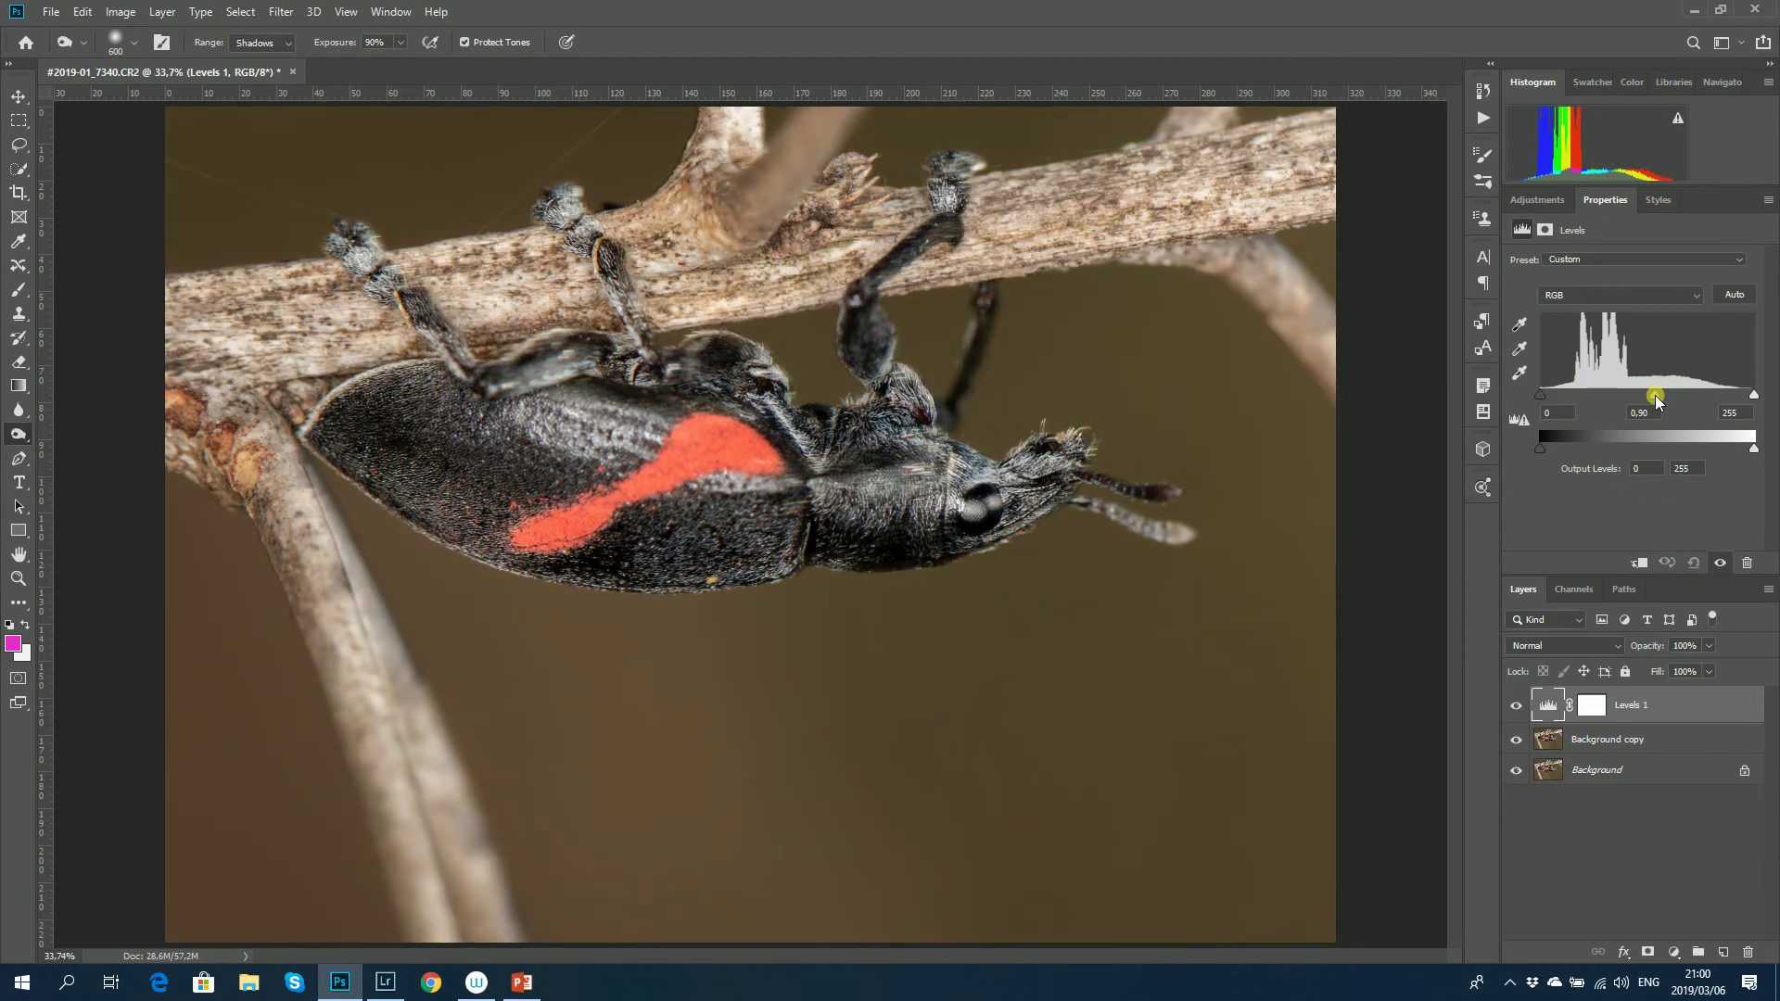
left_click_drag(1548, 395, 1572, 397)
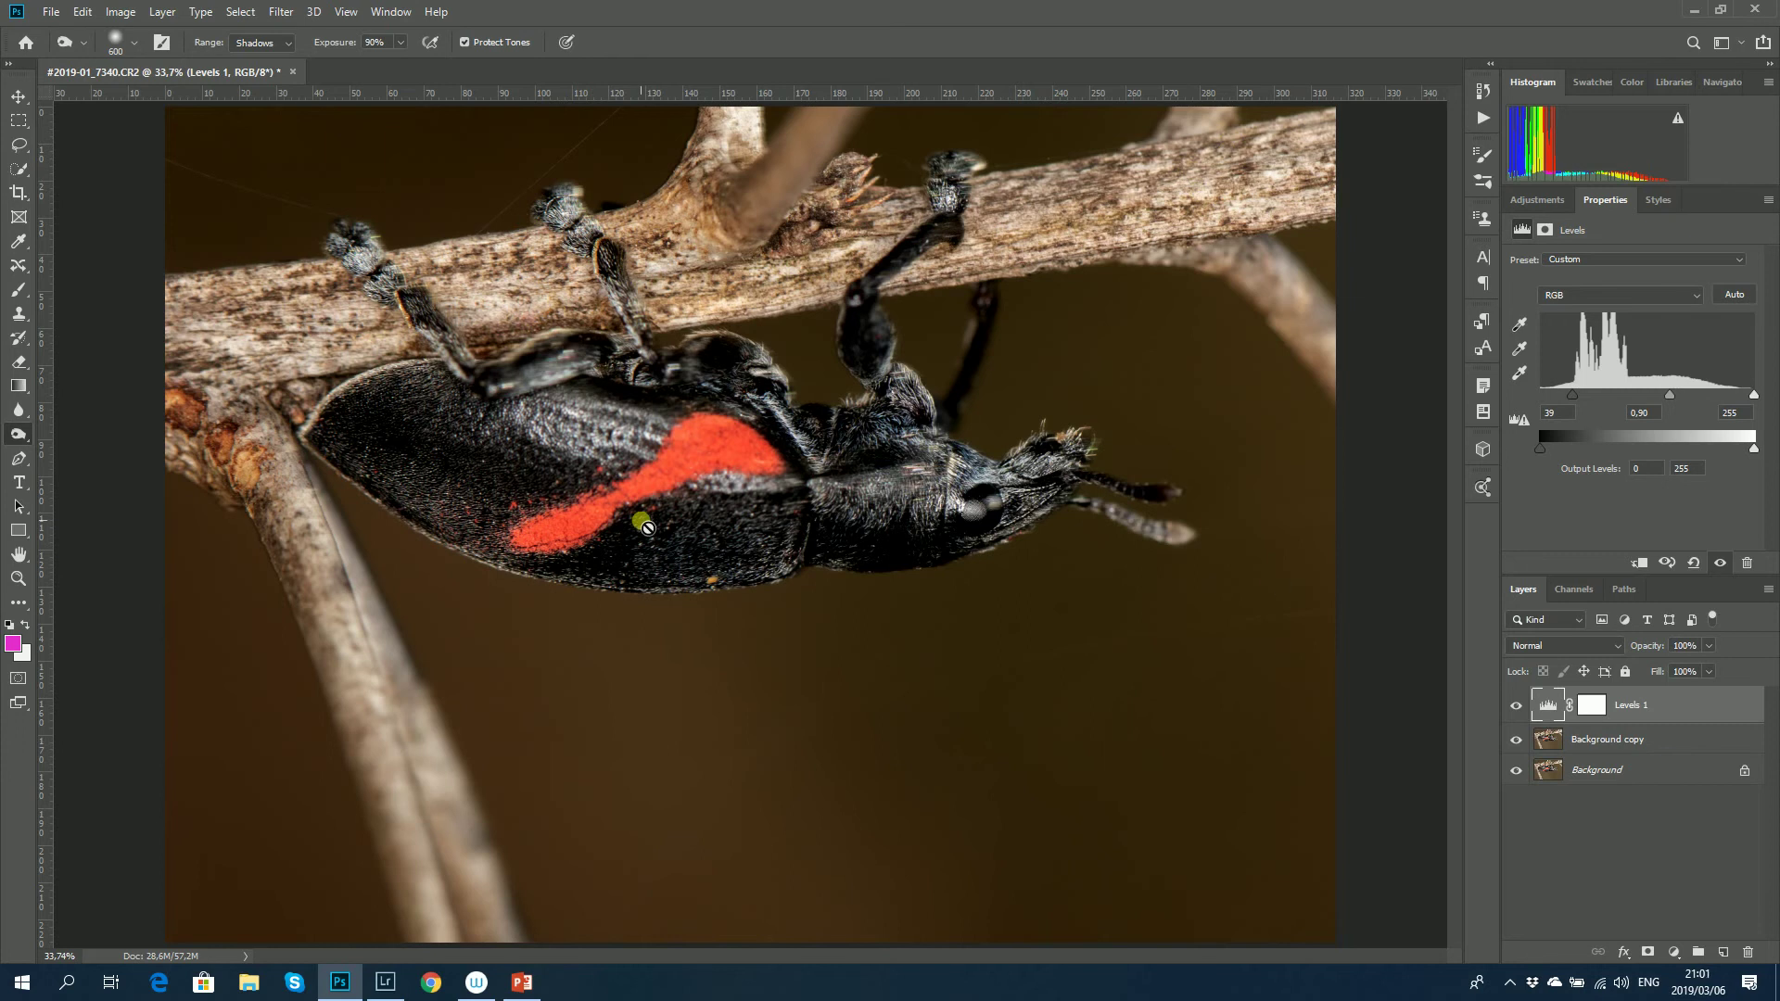
- Invert the Levels 1 layer mask to black and check the layer's visibility
left_click(1593, 705)
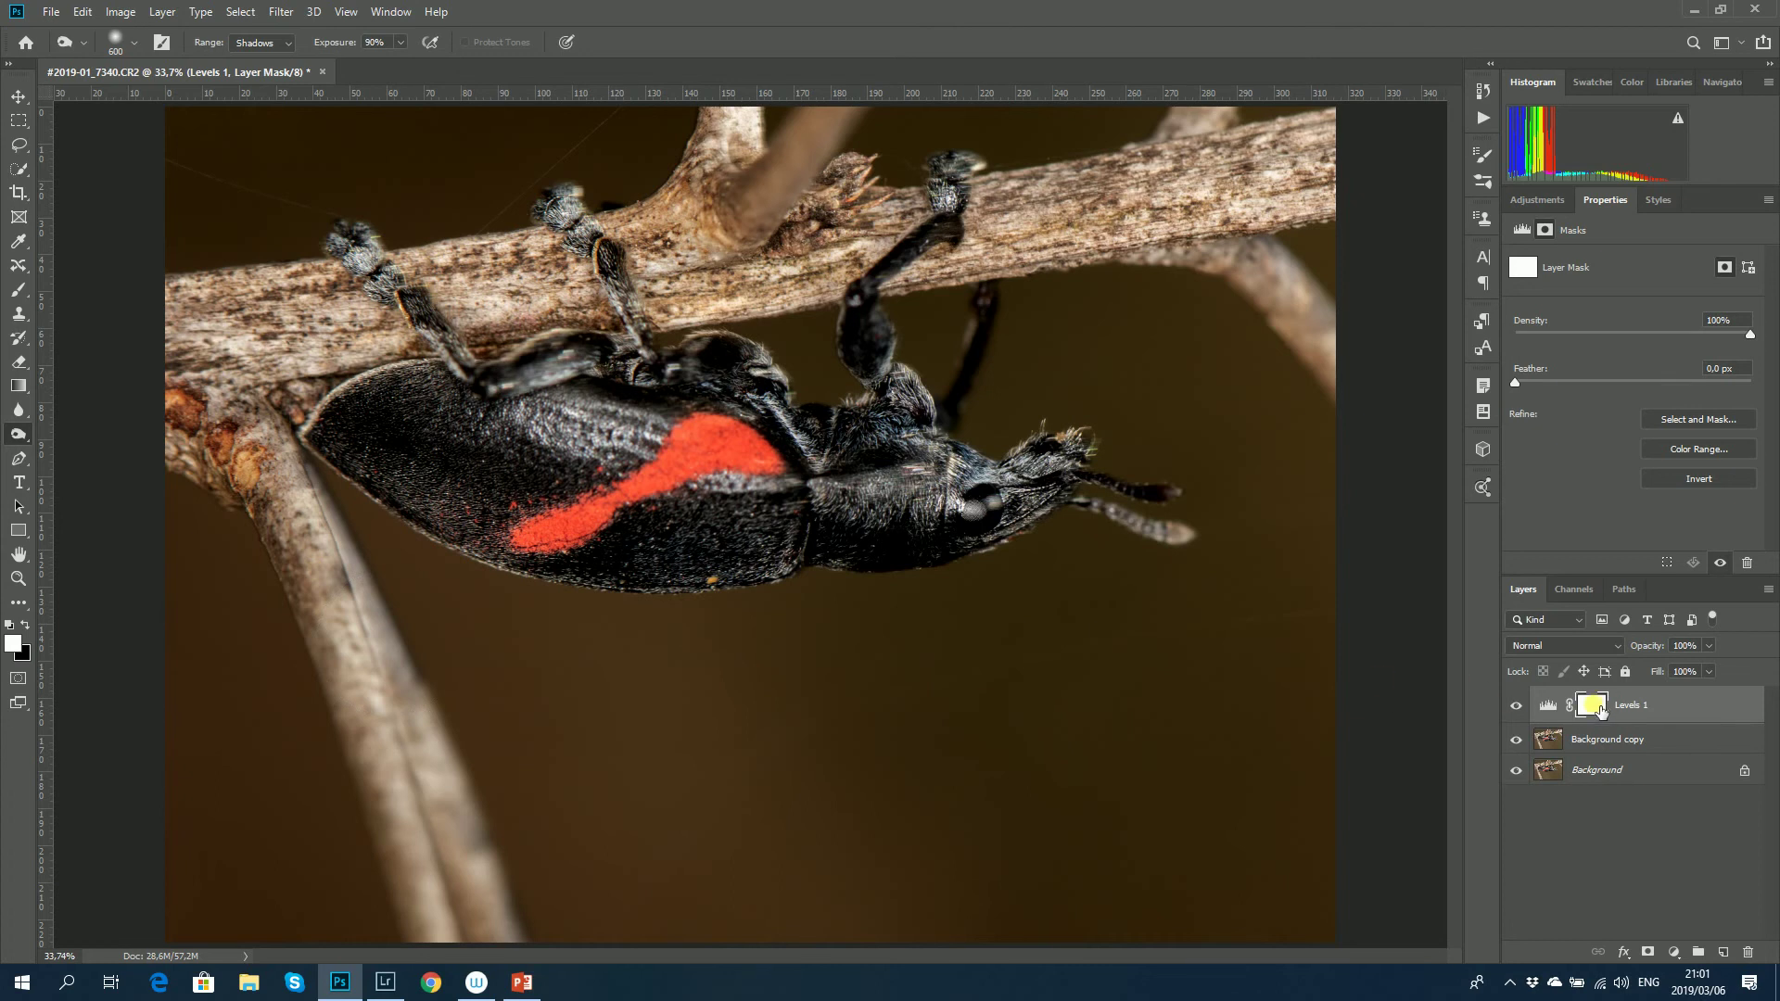
key("ctrl+i")
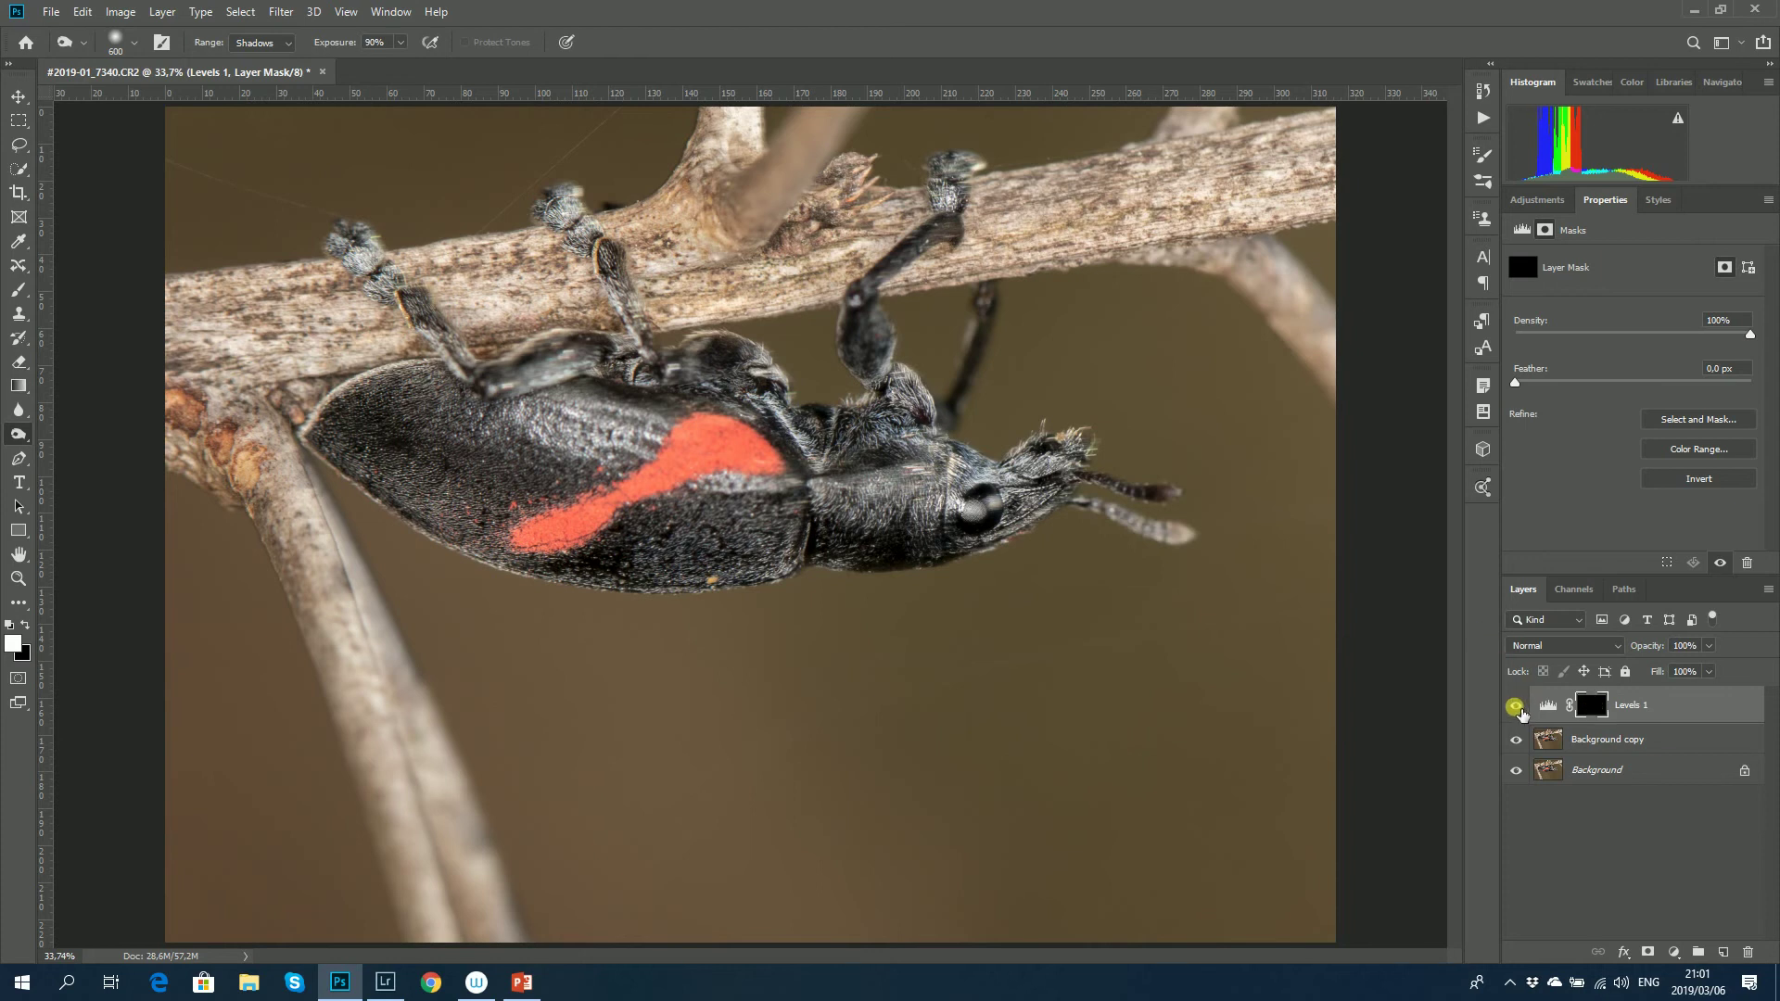
left_click(1517, 706)
- Activate the Brush tool and set the foreground colour to purple (9932ce) with the Levels 1 mask selected
left_click(15, 293)
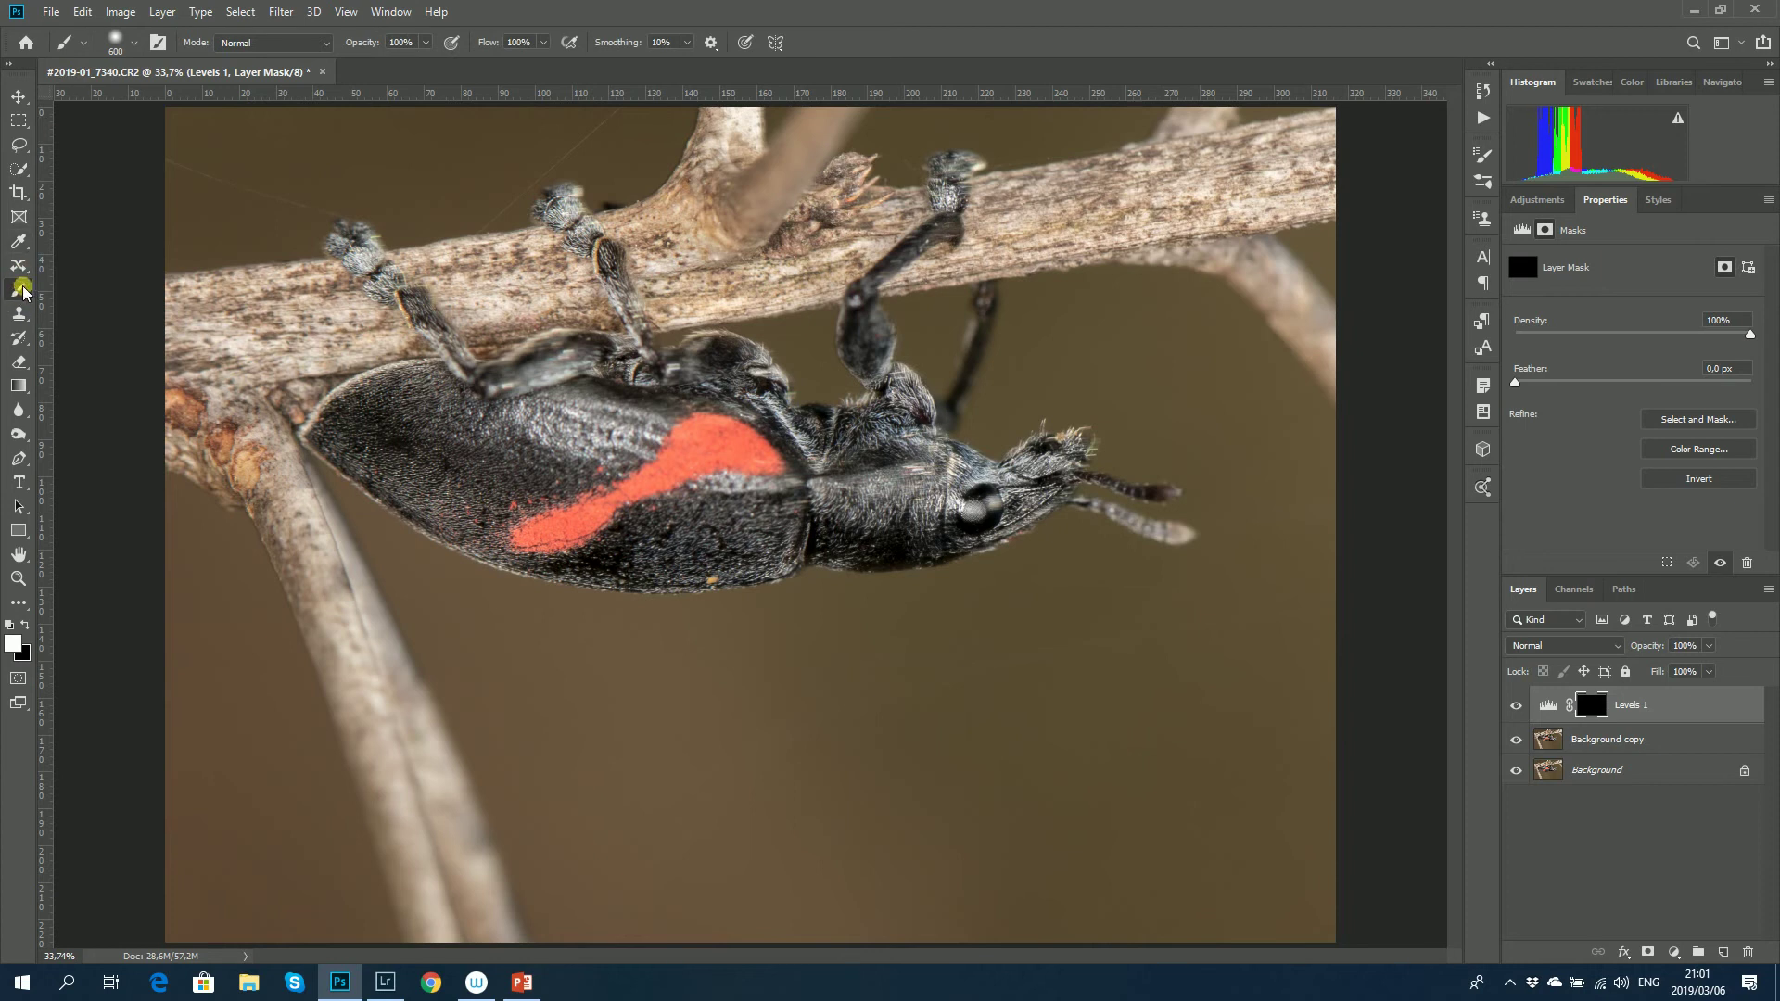
left_click(14, 645)
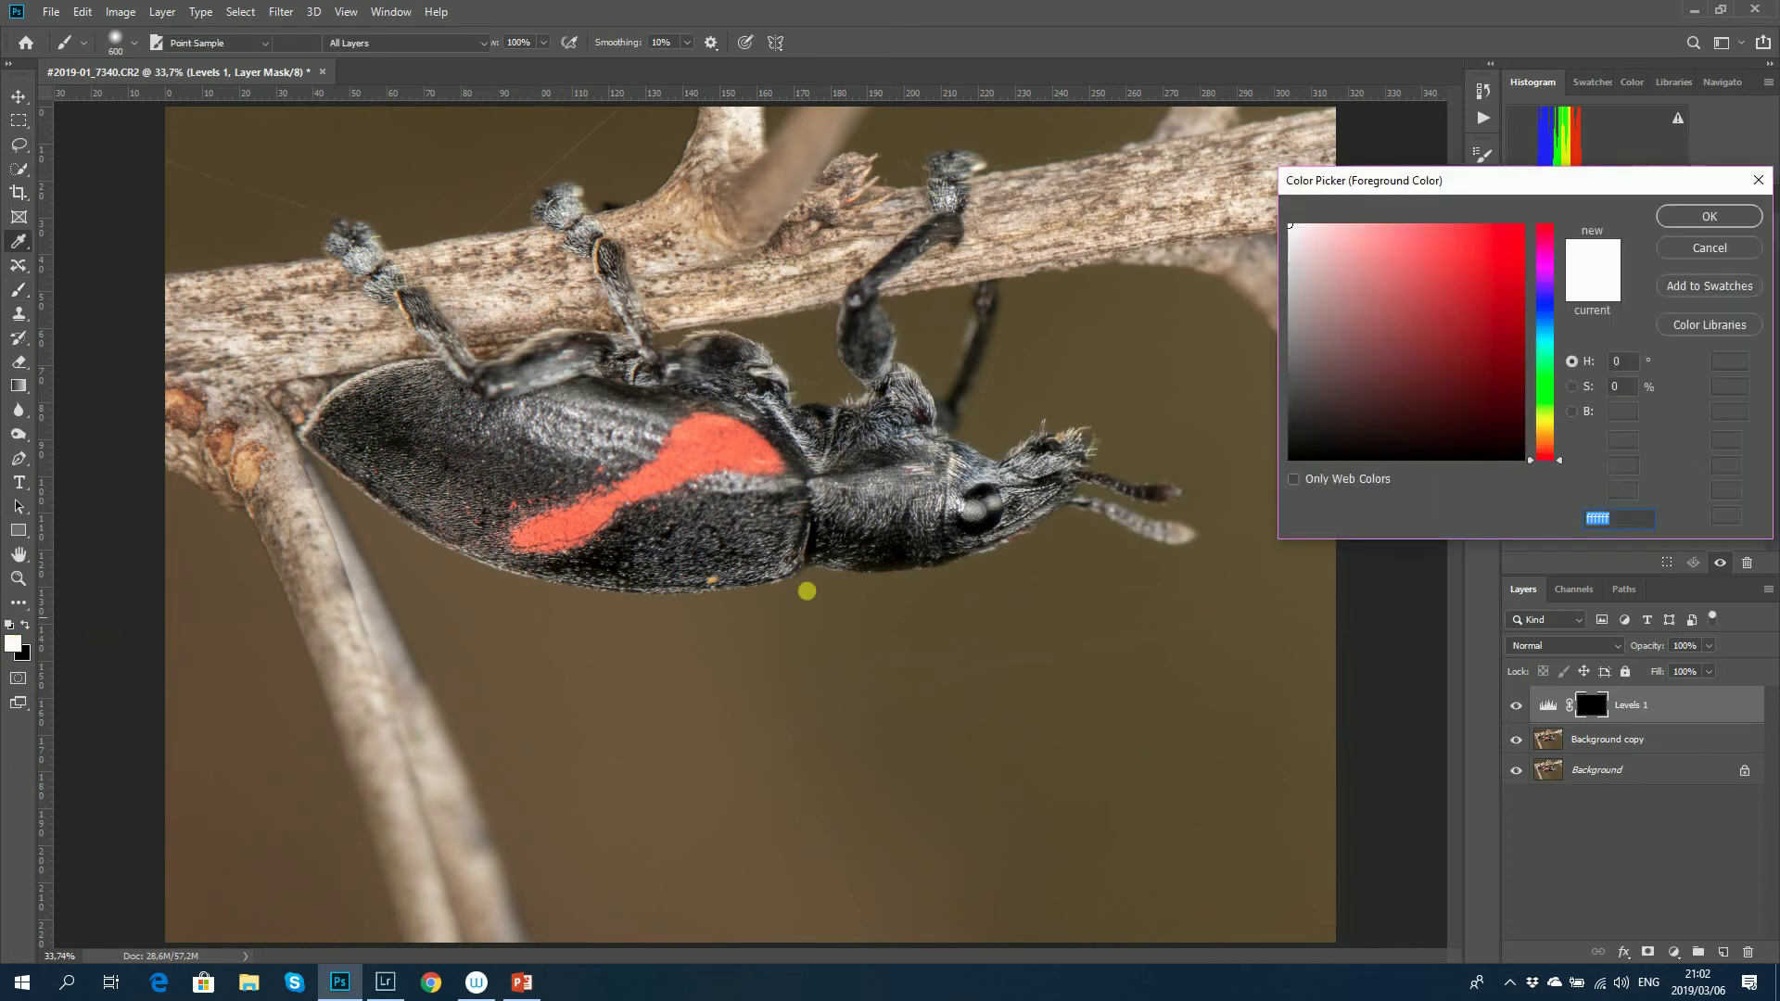
left_click_drag(1536, 394, 1537, 276)
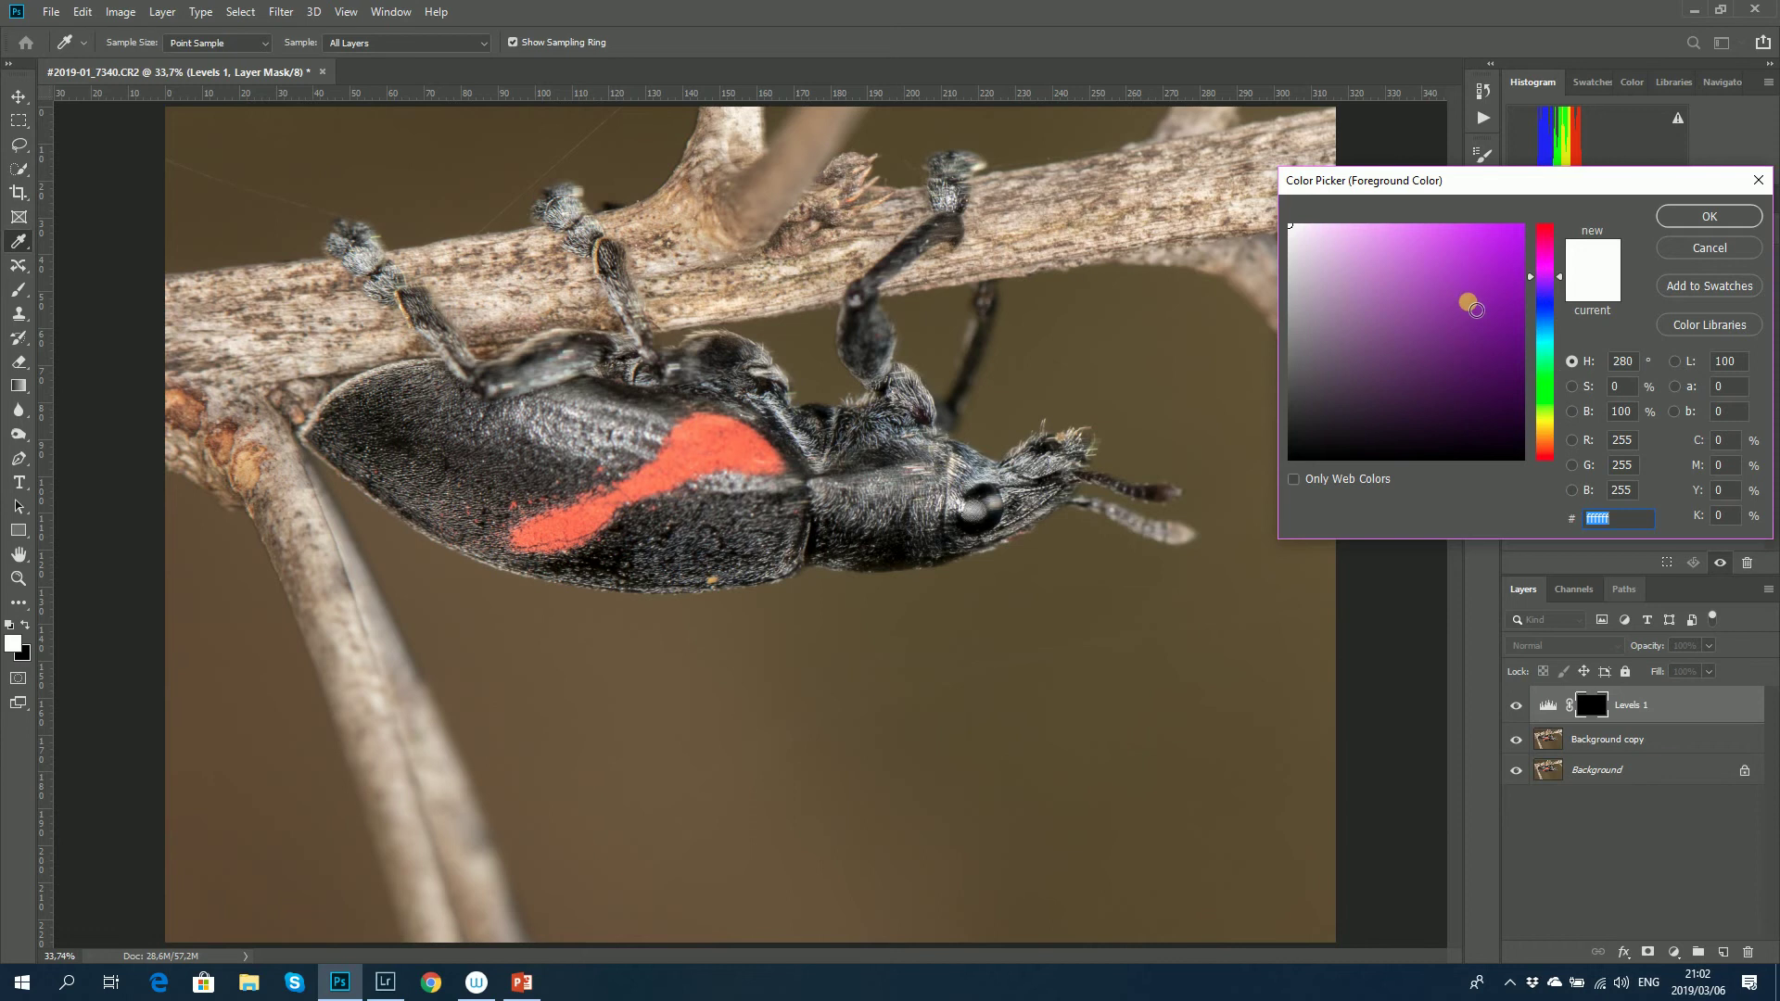
mouse_move(1406, 362)
left_mouse_down()
mouse_move(1481, 289)
mouse_move(1449, 303)
mouse_move(1467, 269)
left_mouse_up()
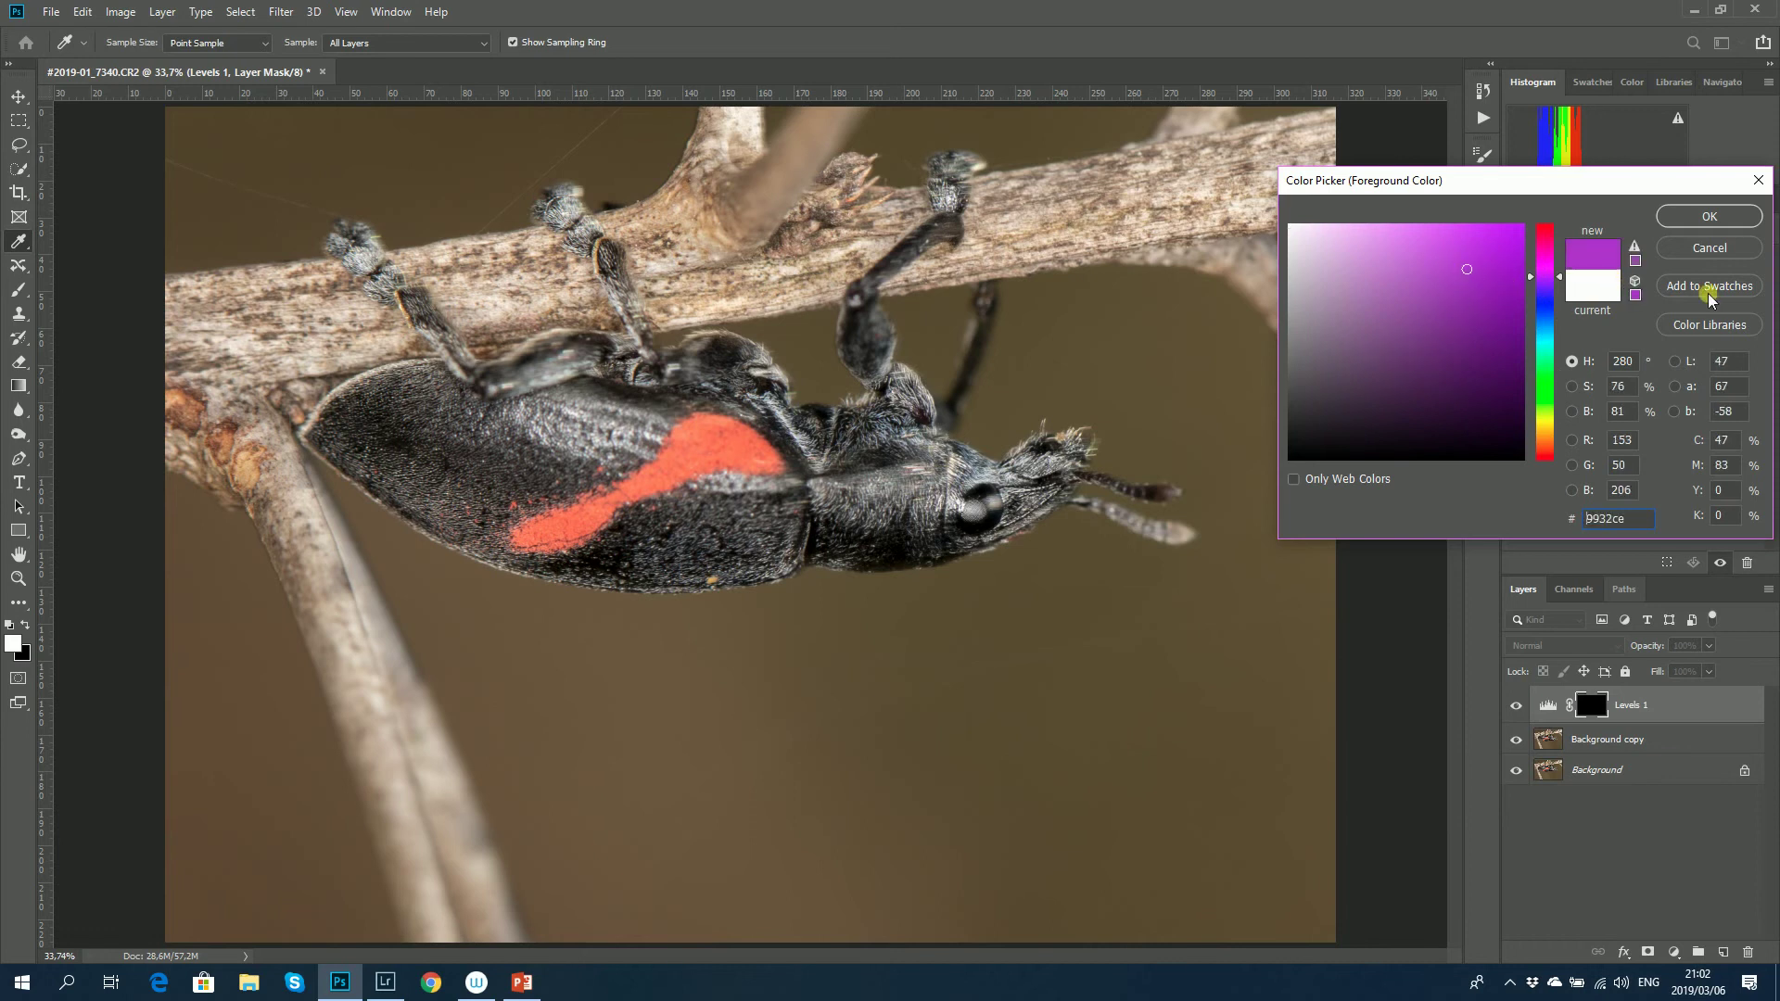
left_click(1708, 217)
- Check the stored foreground colour of the Levels 1 mask in the Color Picker without changing it
key("b")
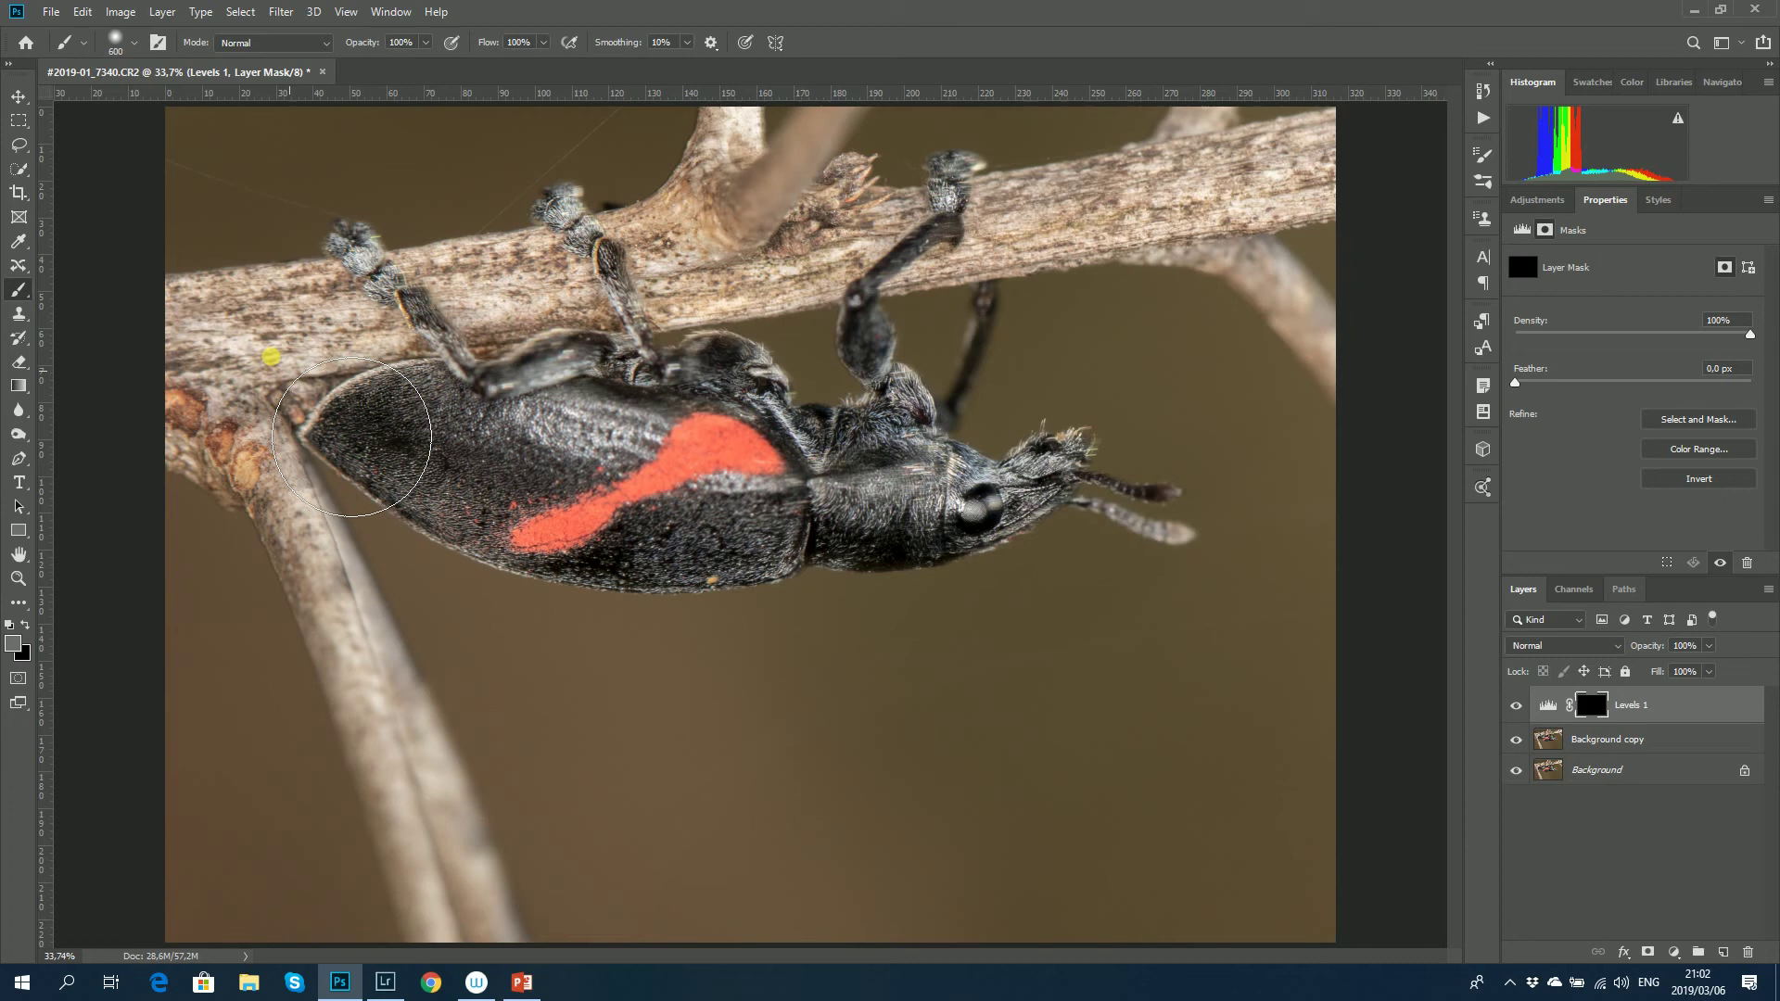
left_click(13, 641)
left_click(1708, 216)
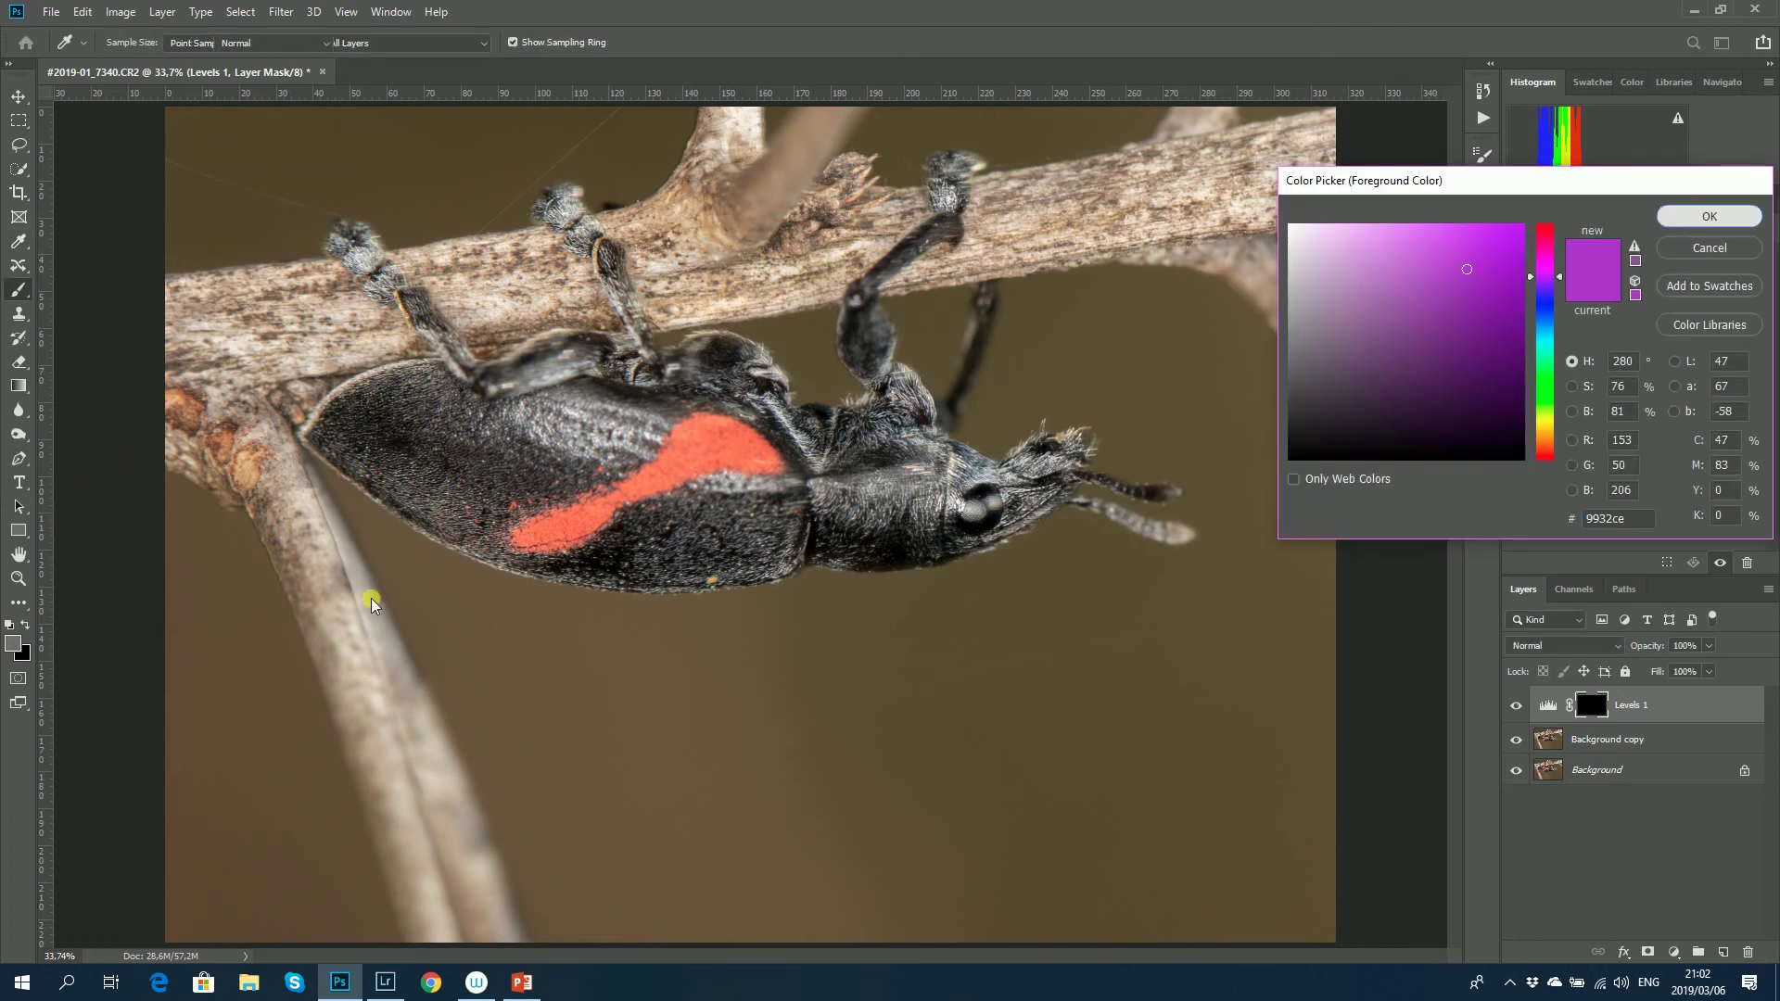
left_click(13, 643)
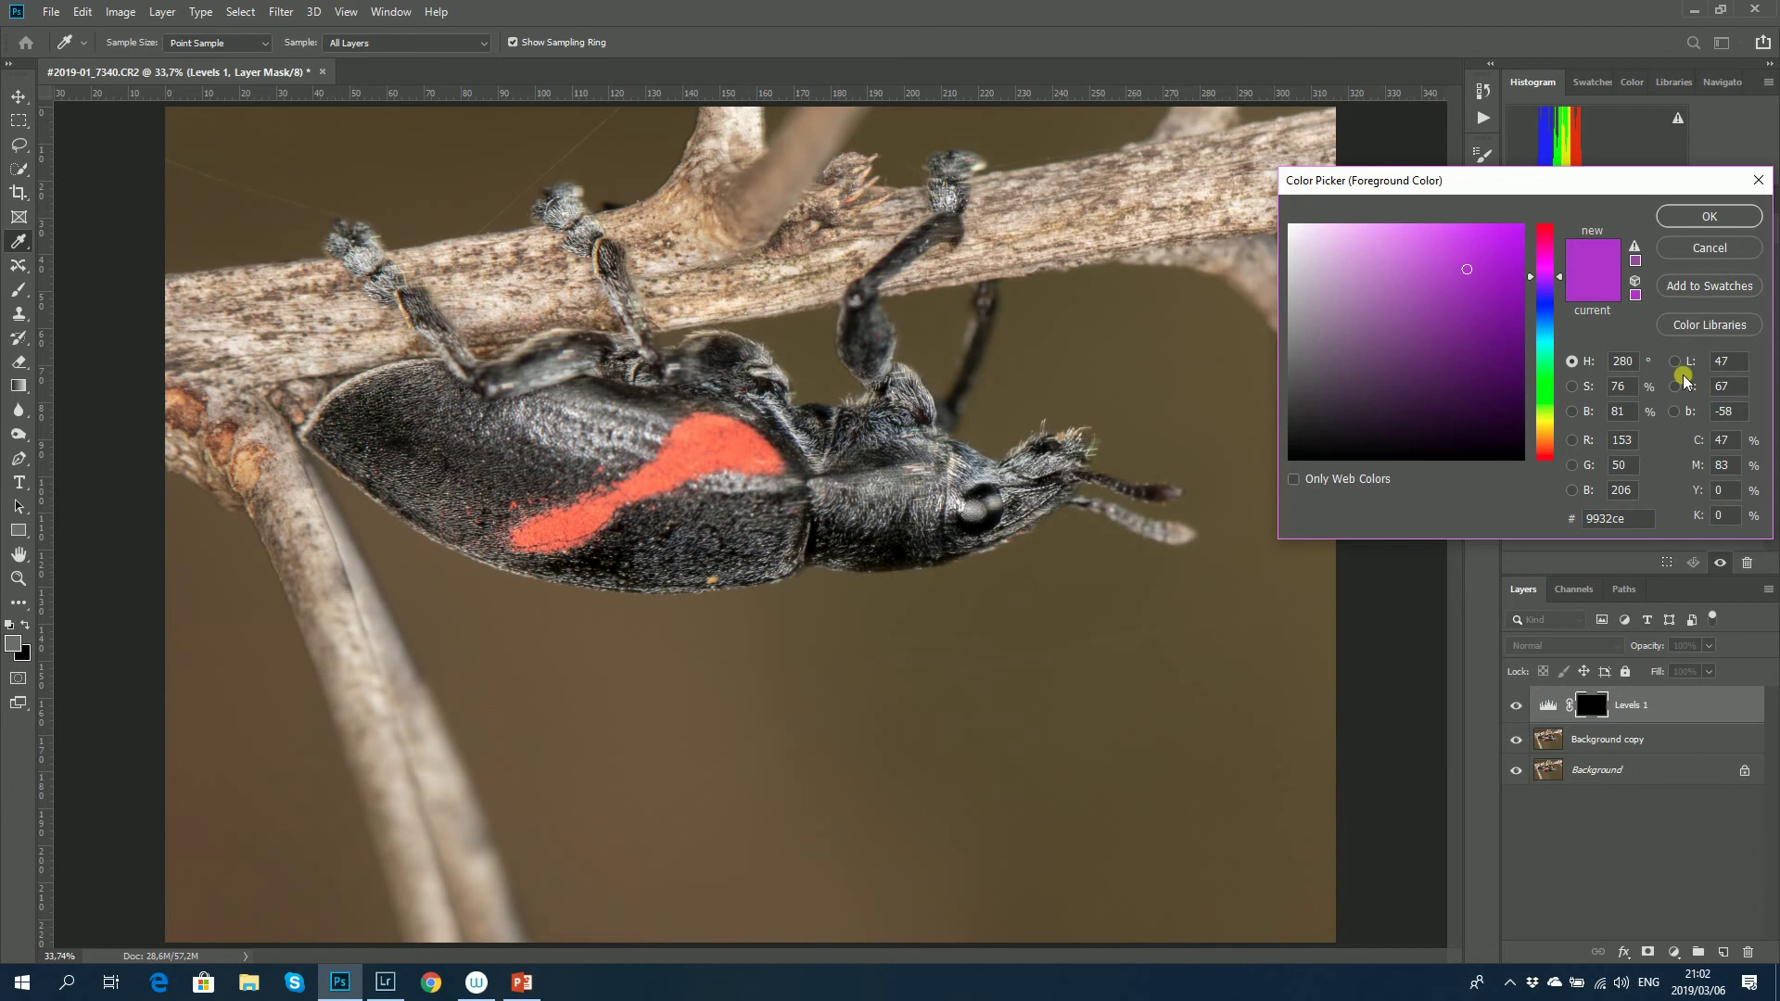
left_click(1726, 249)
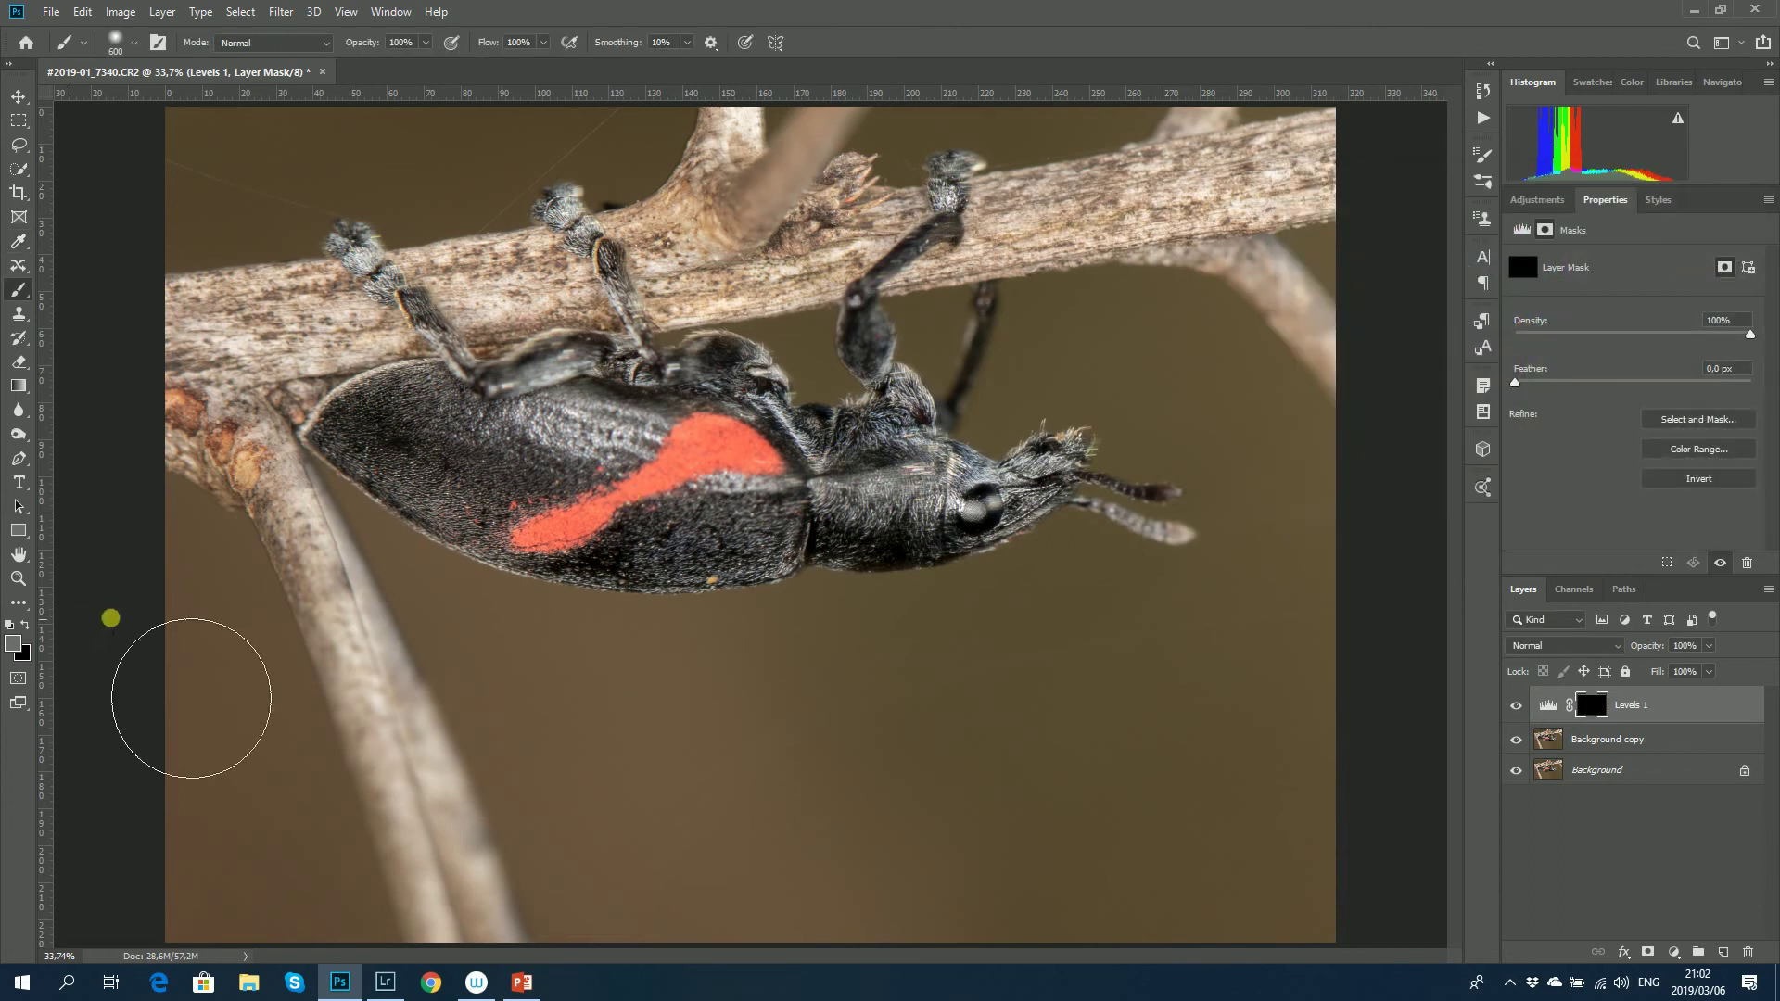
- Target the Levels 1 adjustment instead of its mask and set the foreground colour to black (000000)
left_click(1547, 706)
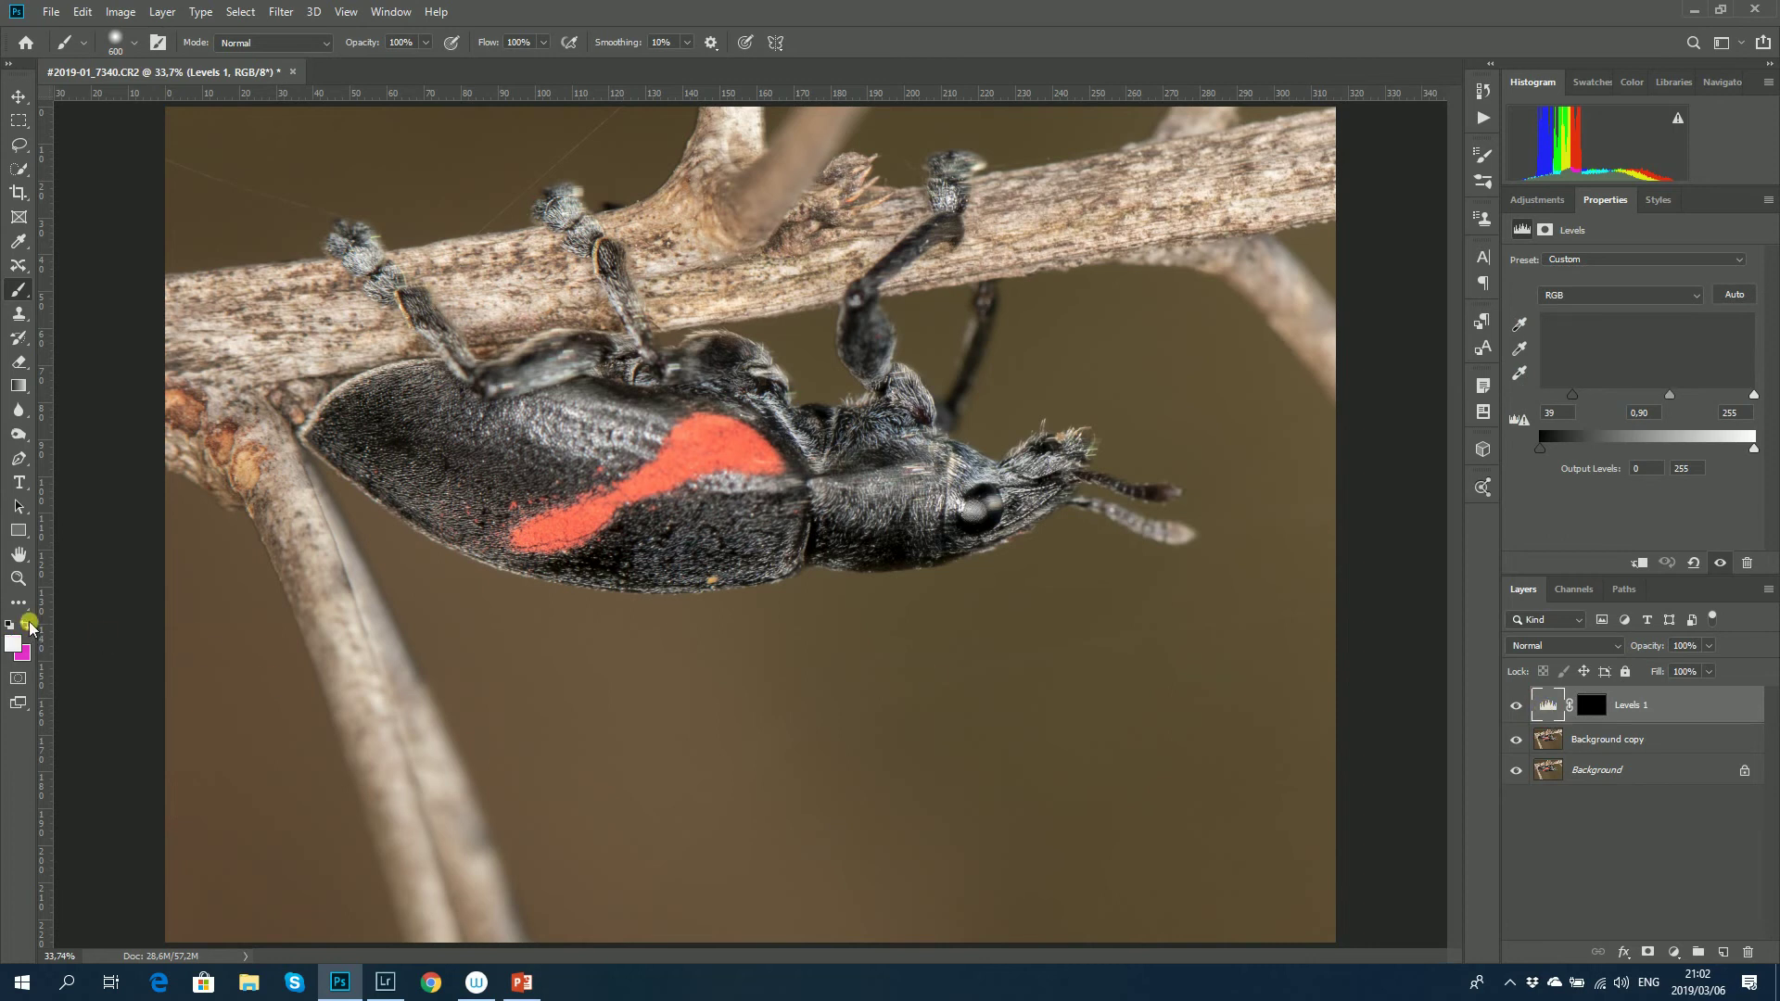
left_click(14, 645)
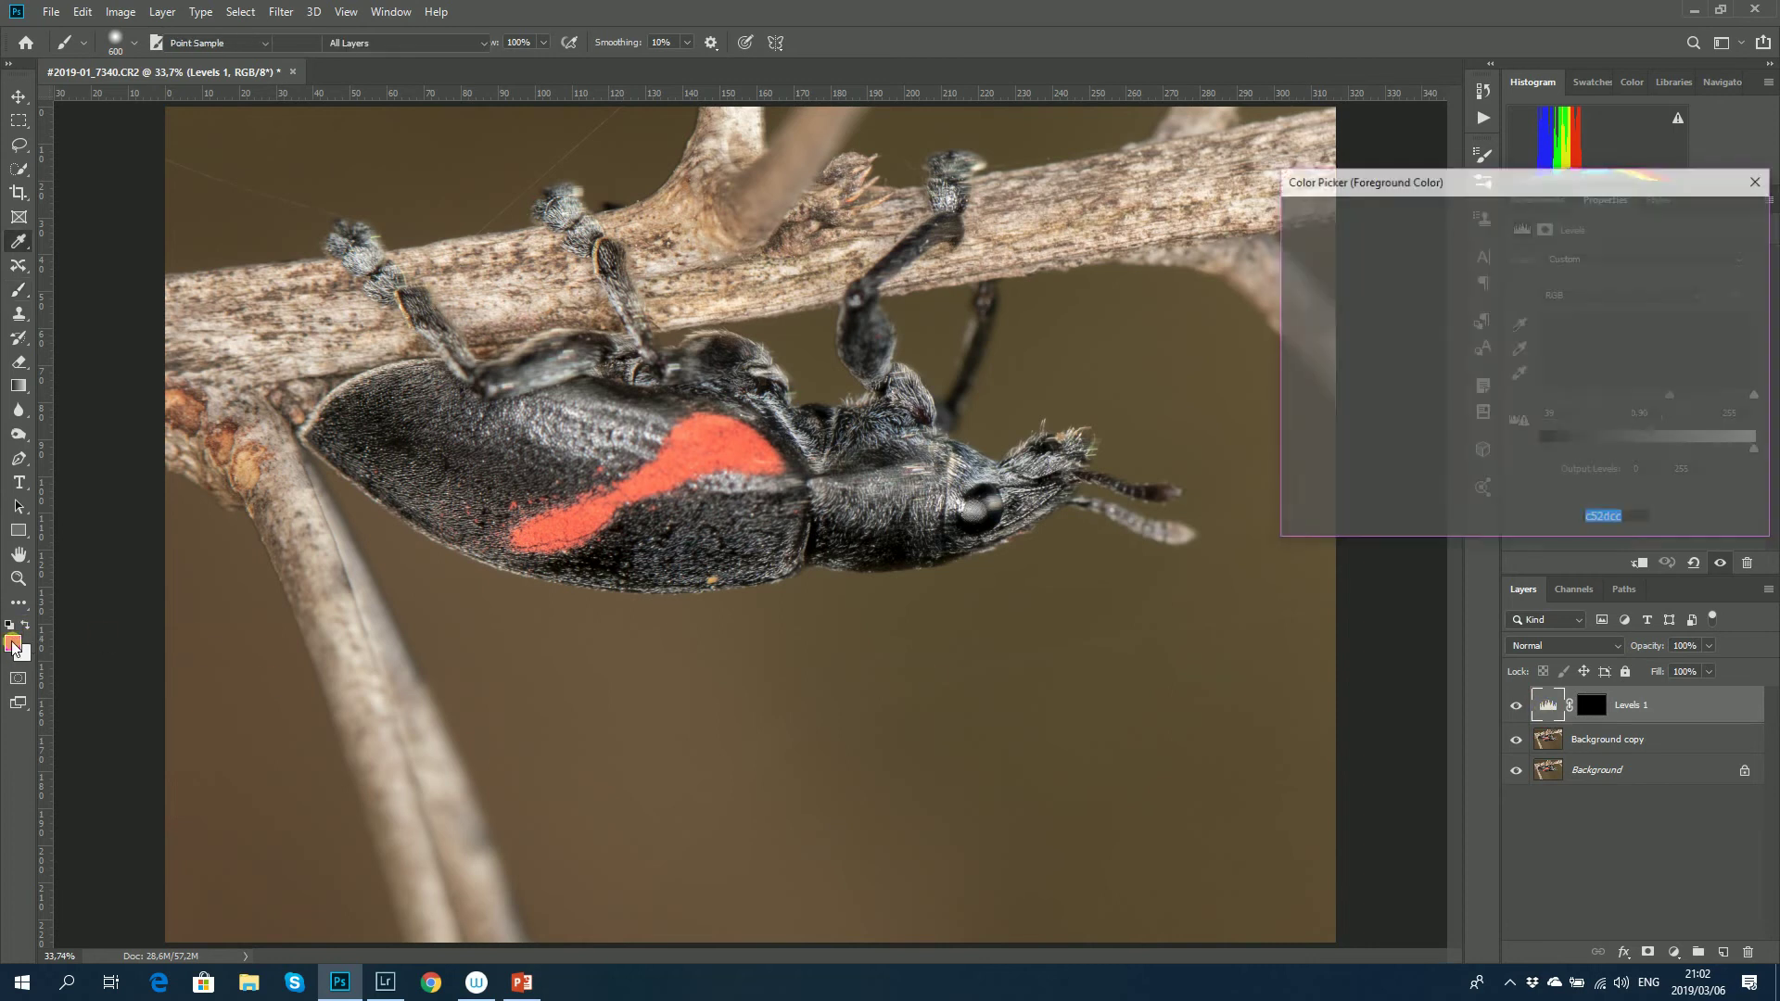
left_click(1288, 458)
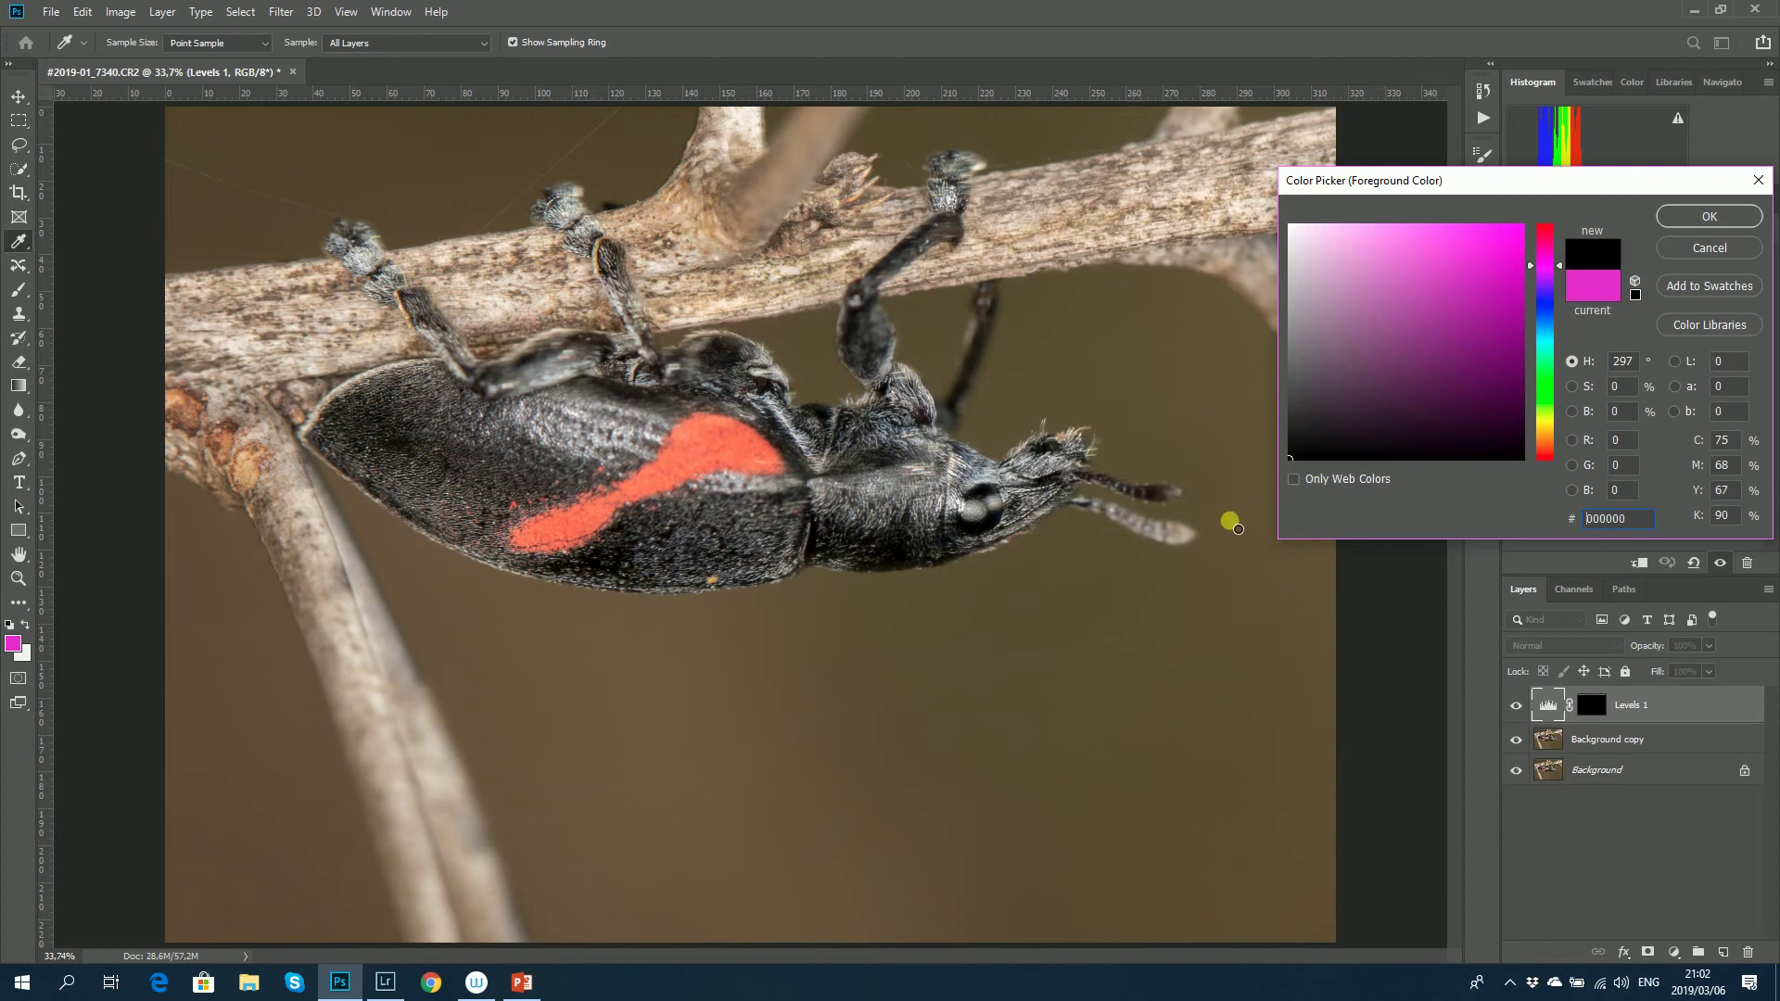
left_click(1704, 219)
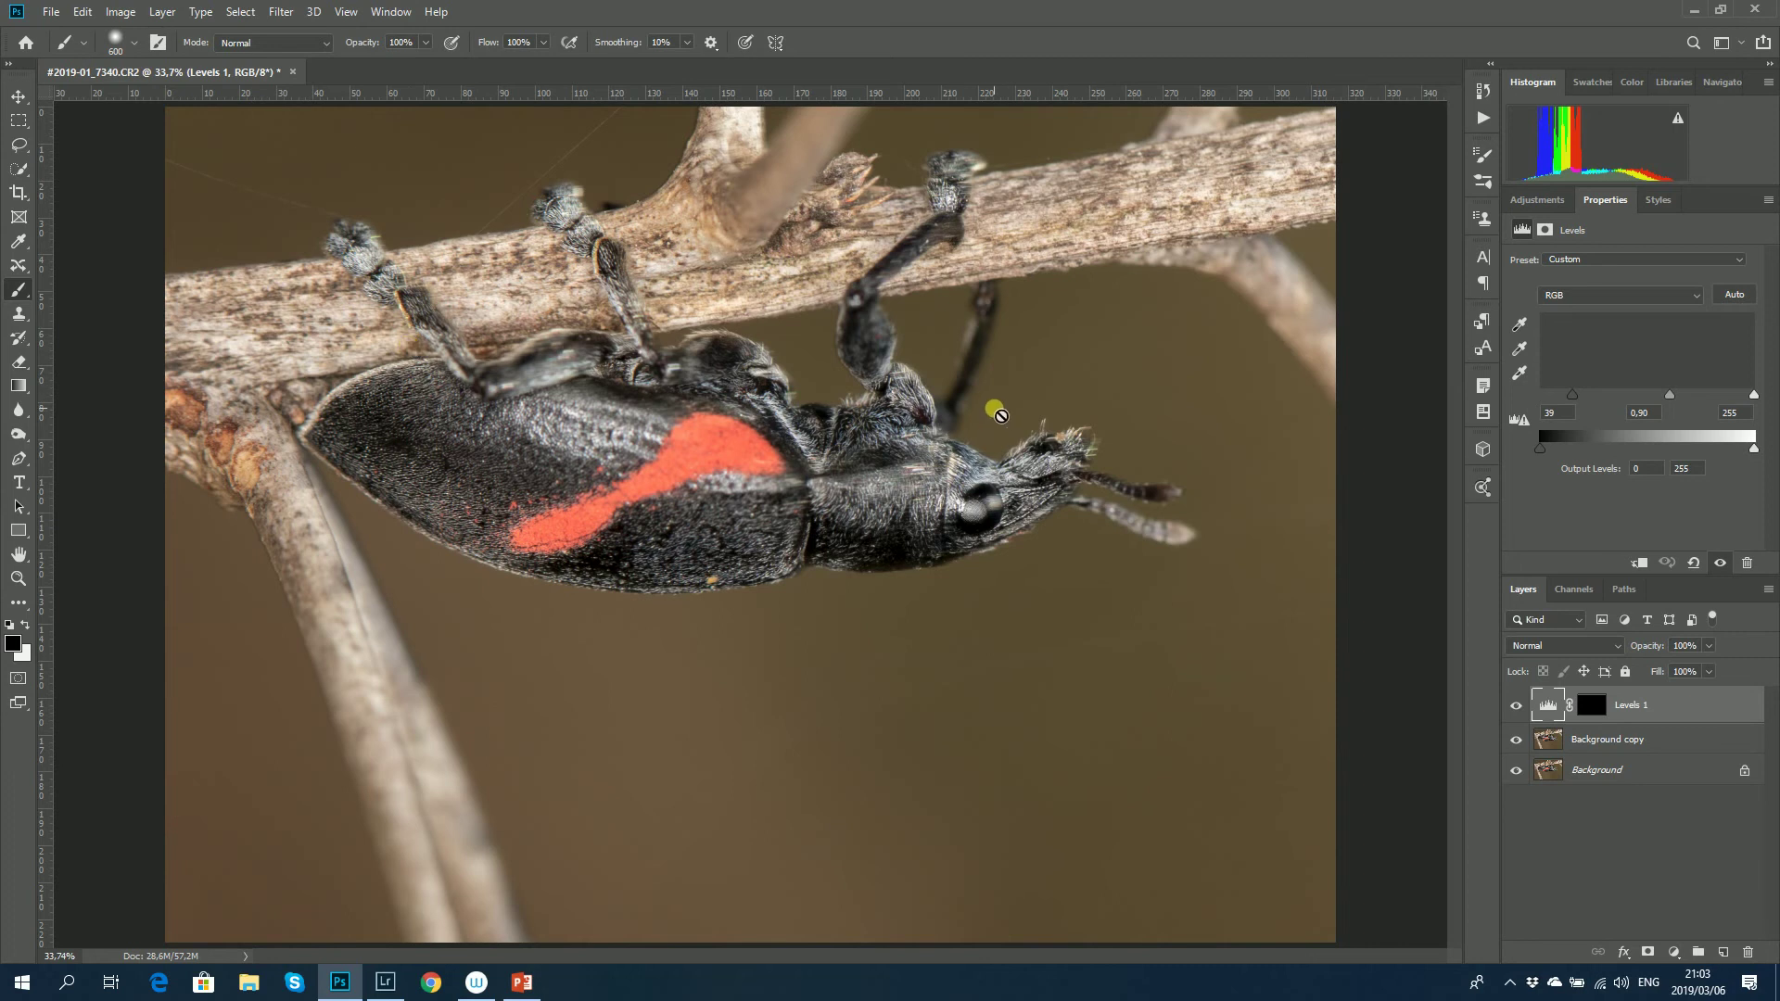
- Swap the foreground and background colours repeatedly, ending with white as the foreground
key("x")
key("x")
key("x")
key("x")
key("x")
key("x")
key("x")
key("x")
left_click(22, 627)
- Soften the 600 px brush by lowering its hardness
left_click(134, 43)
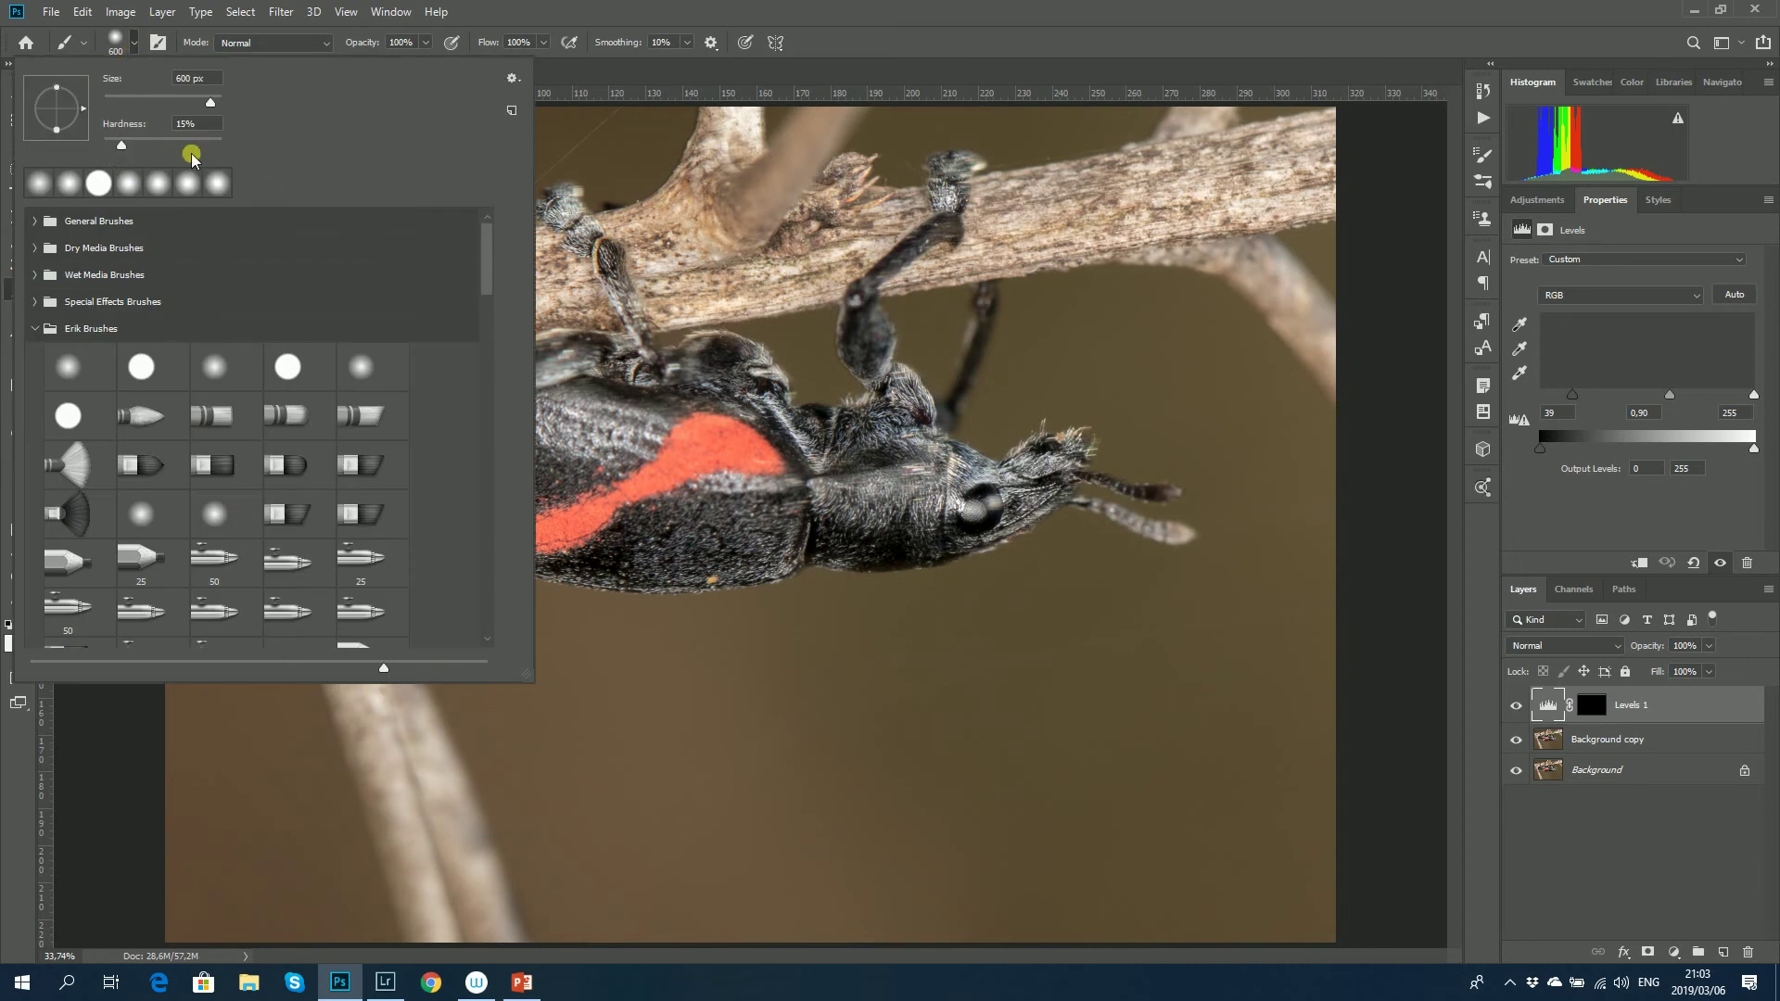
left_click_drag(121, 146, 110, 142)
left_click(917, 222)
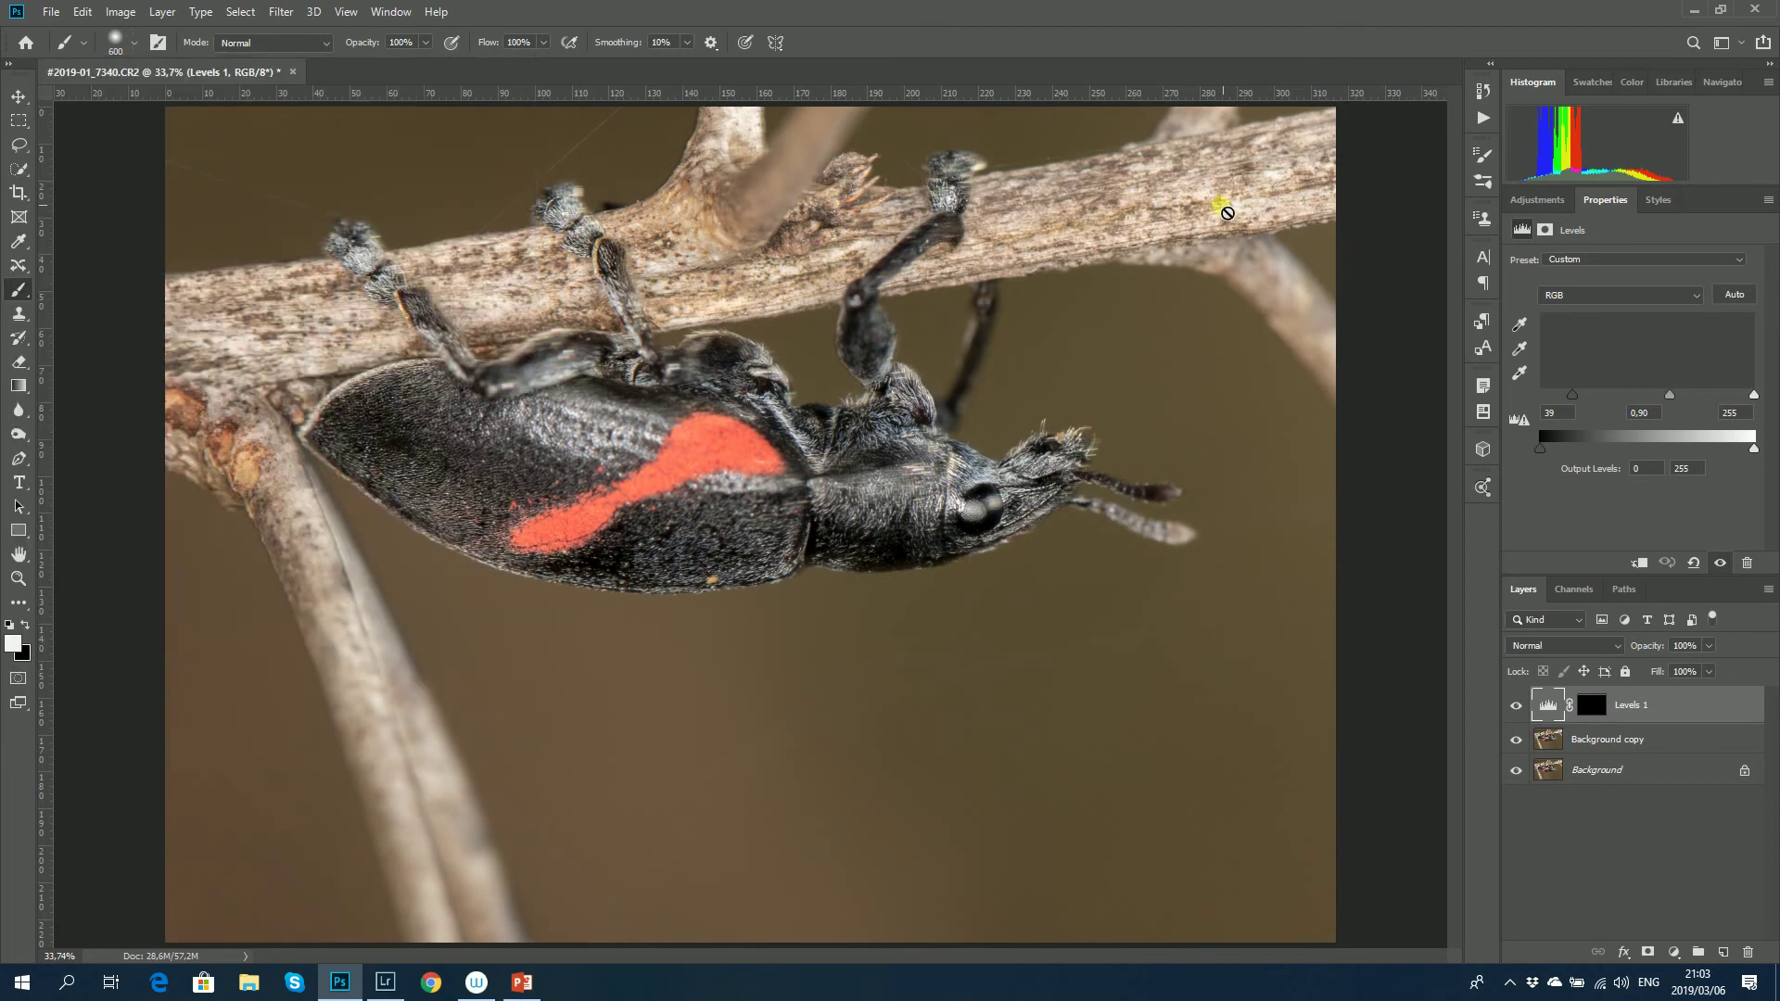
- Target the Levels 1 mask, set the foreground colour to white (ffffff), and paint over the horizontal branch and the lower twig
left_click(1592, 706)
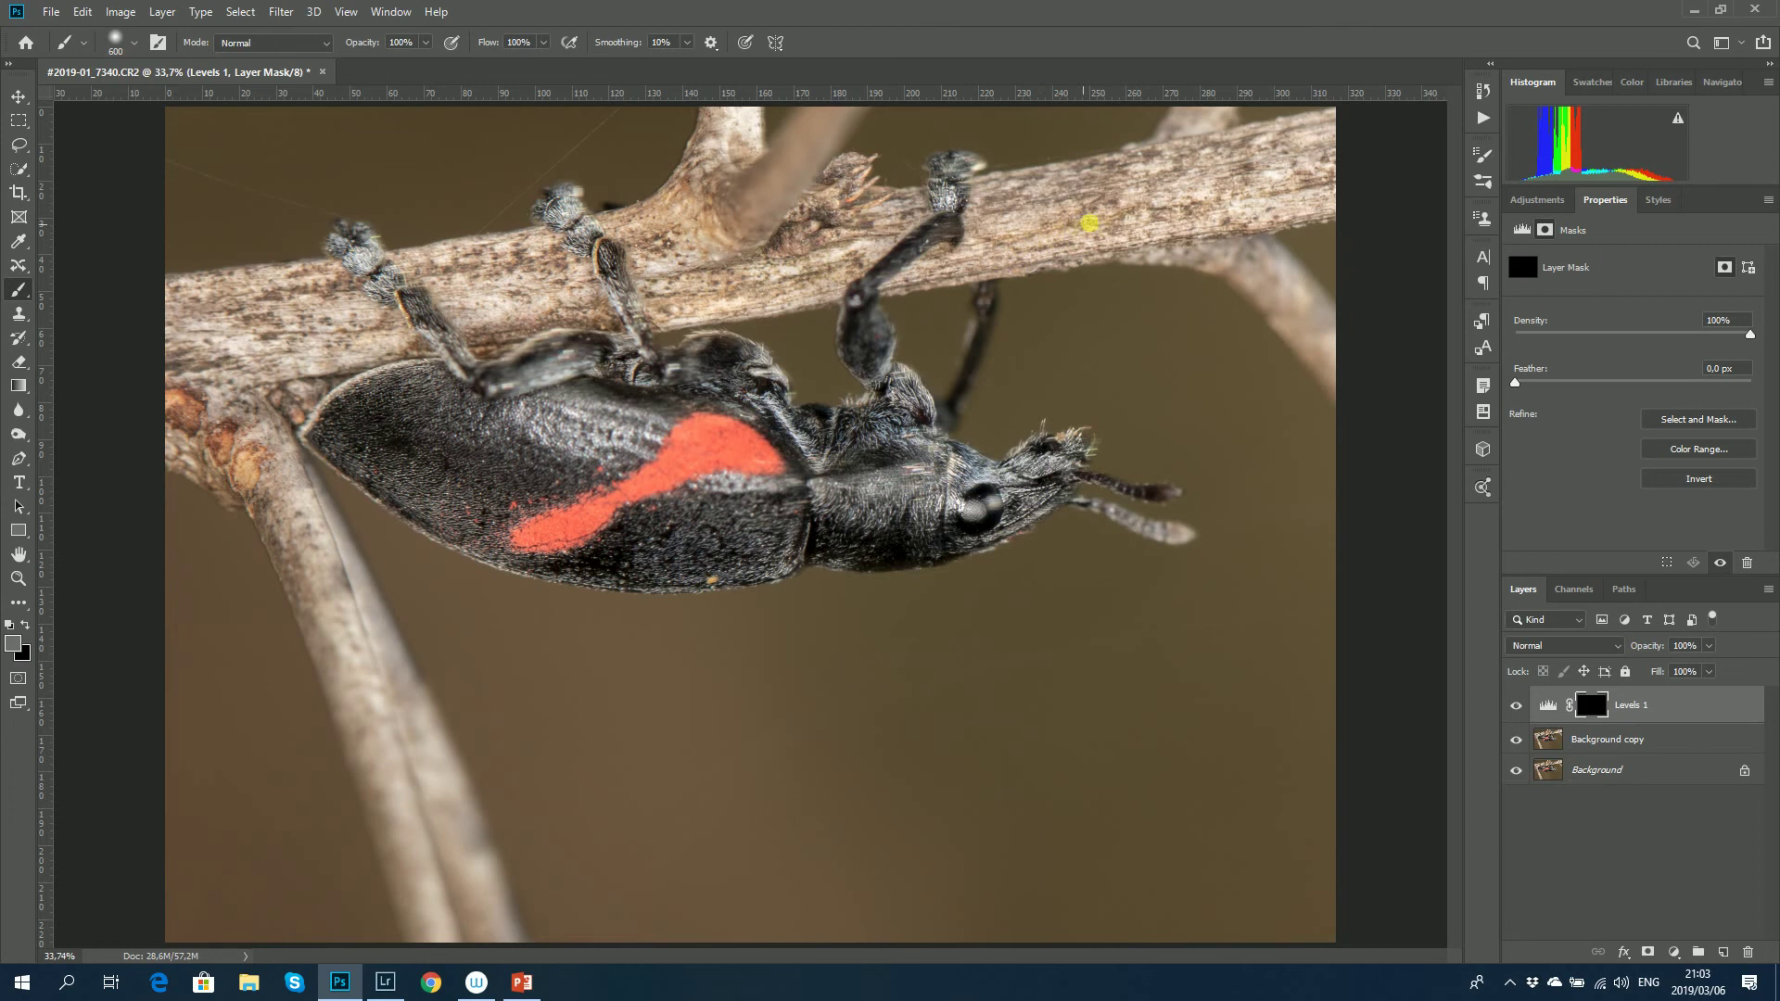
key("ctrl")
left_click(13, 641)
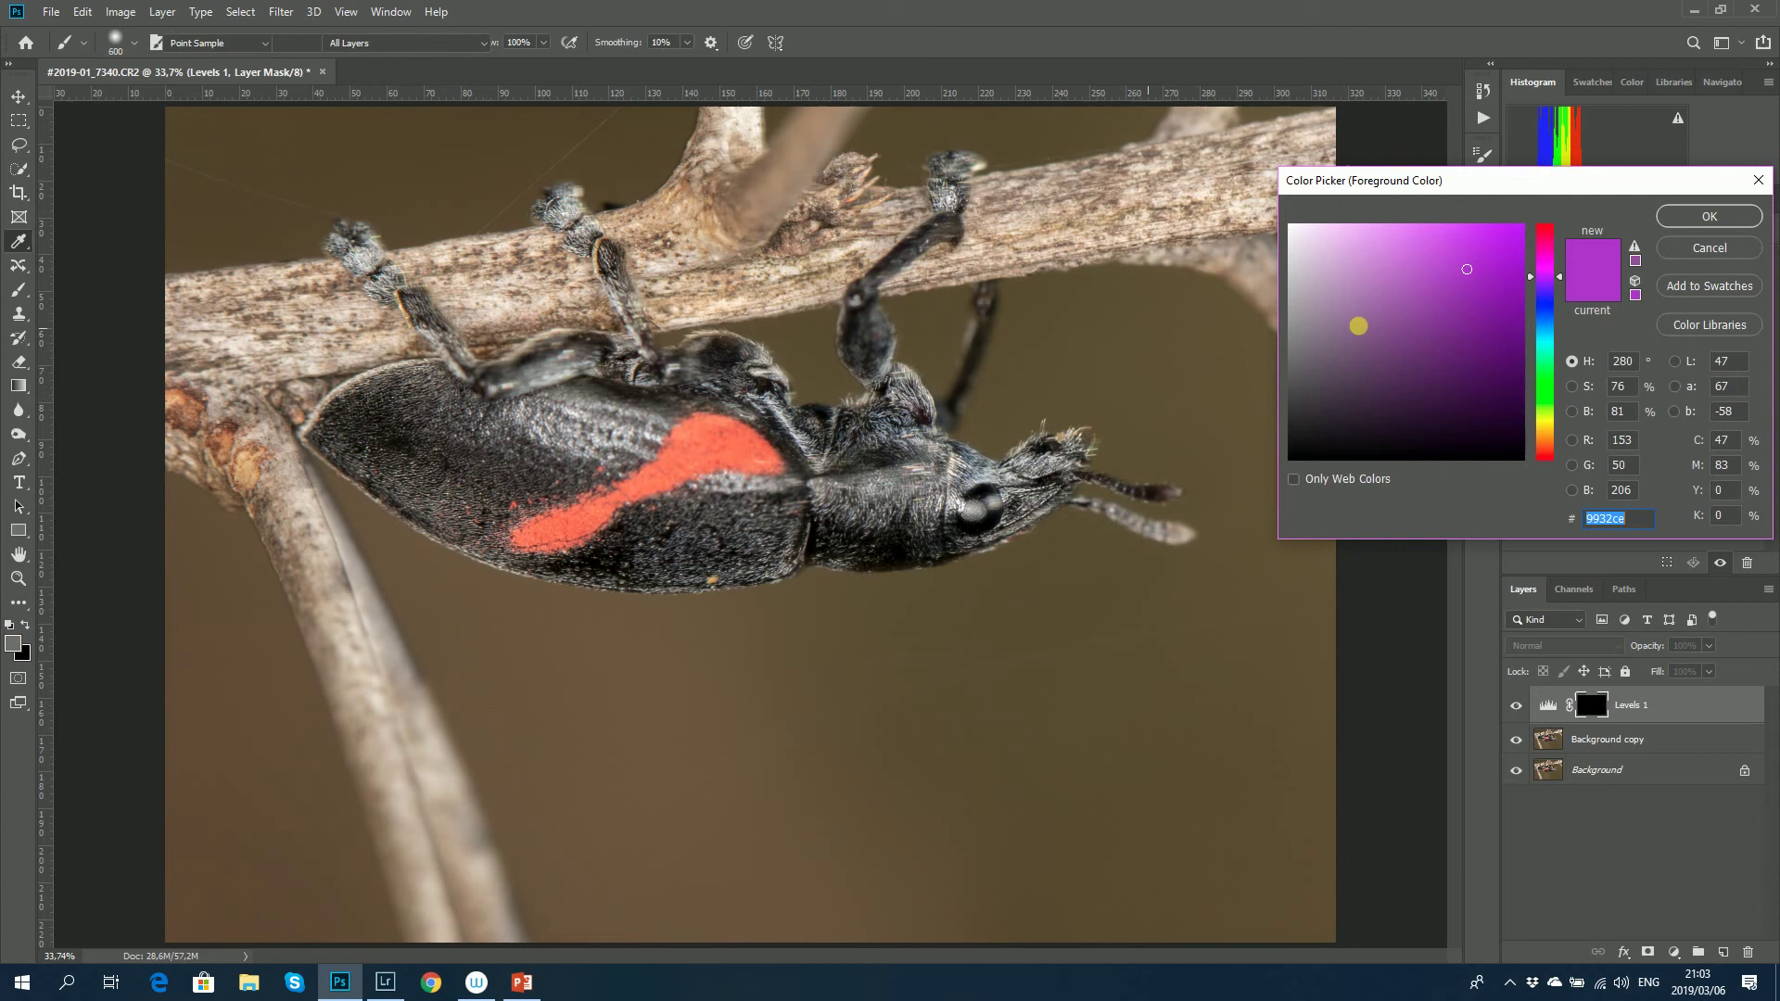
type("ffffff")
left_click(1695, 221)
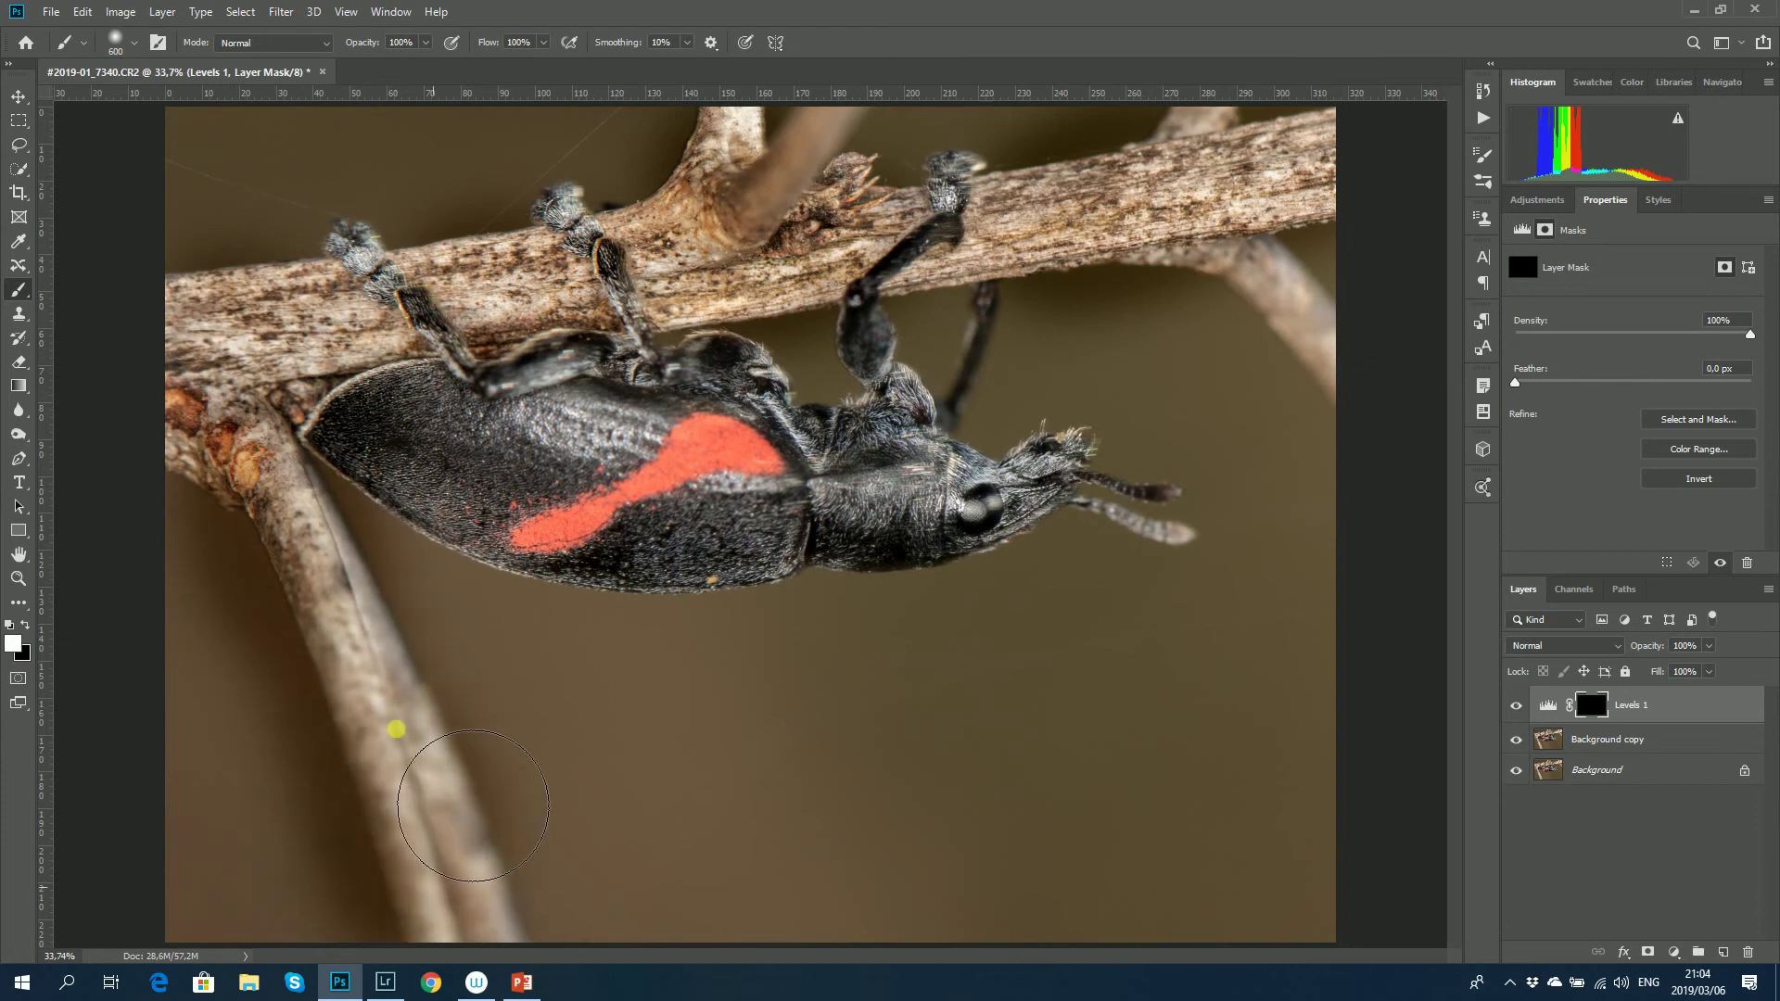
mouse_move(466, 995)
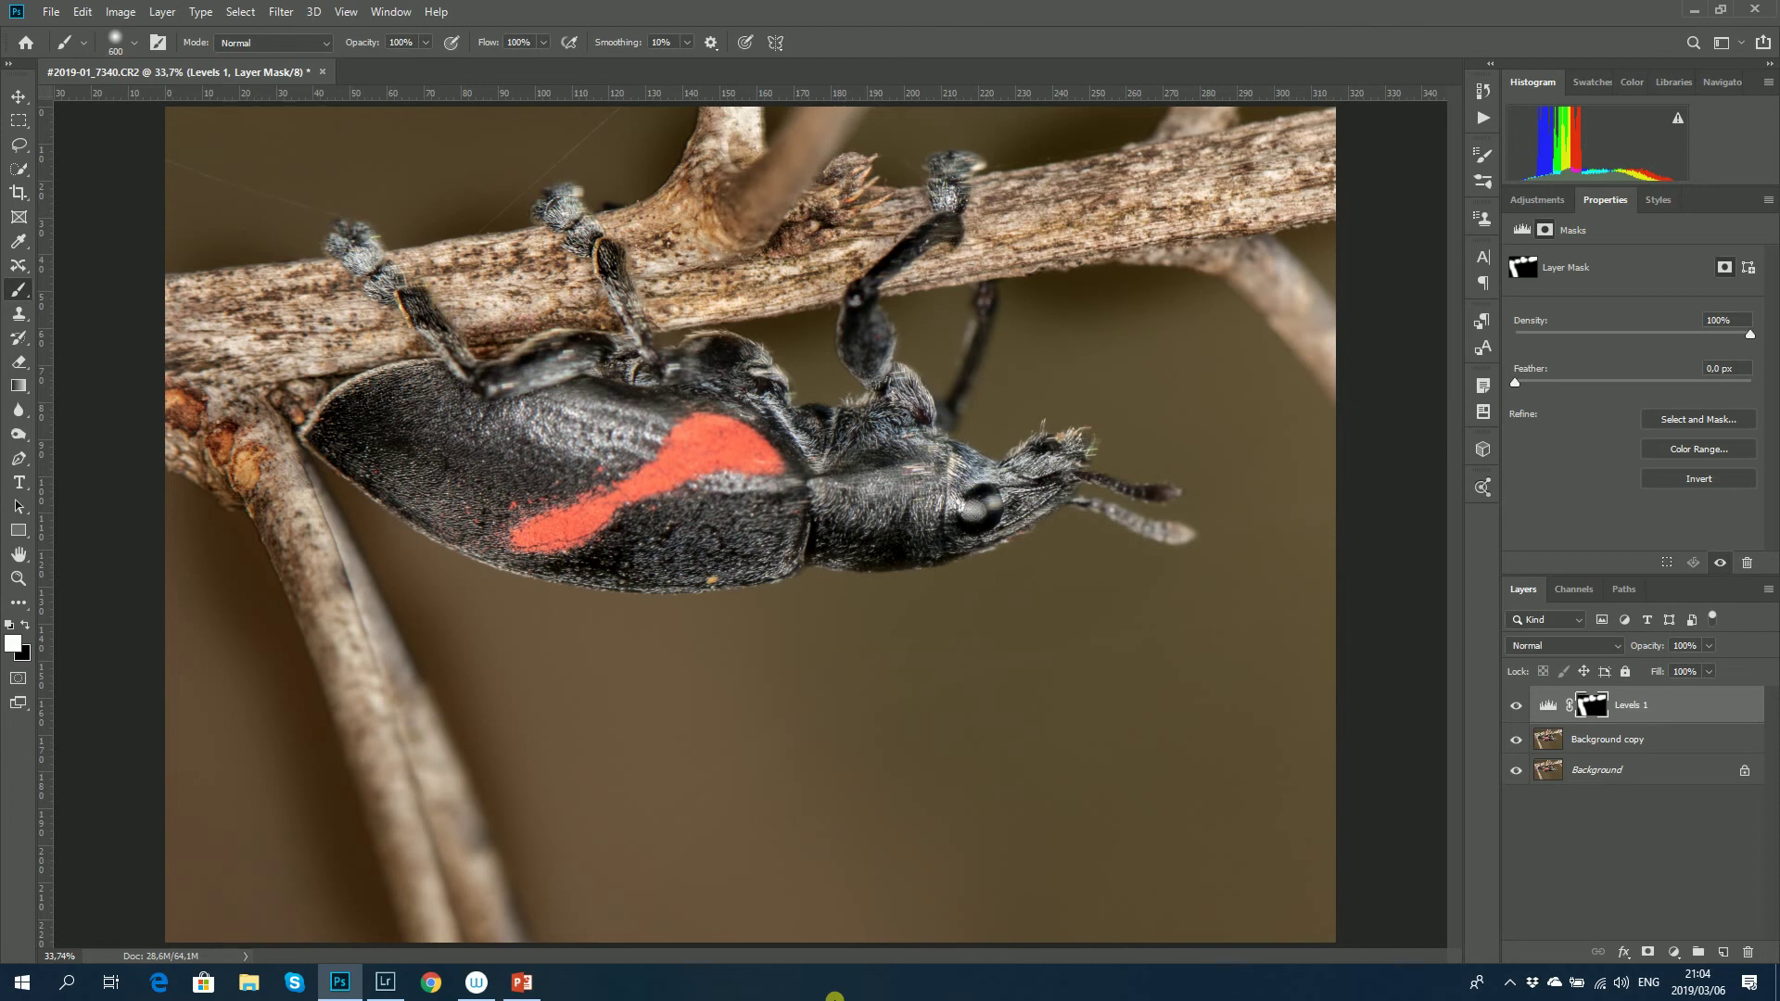
- View the Levels 1 mask on its own to examine the painted areas, and return to the image
left_click(1598, 709)
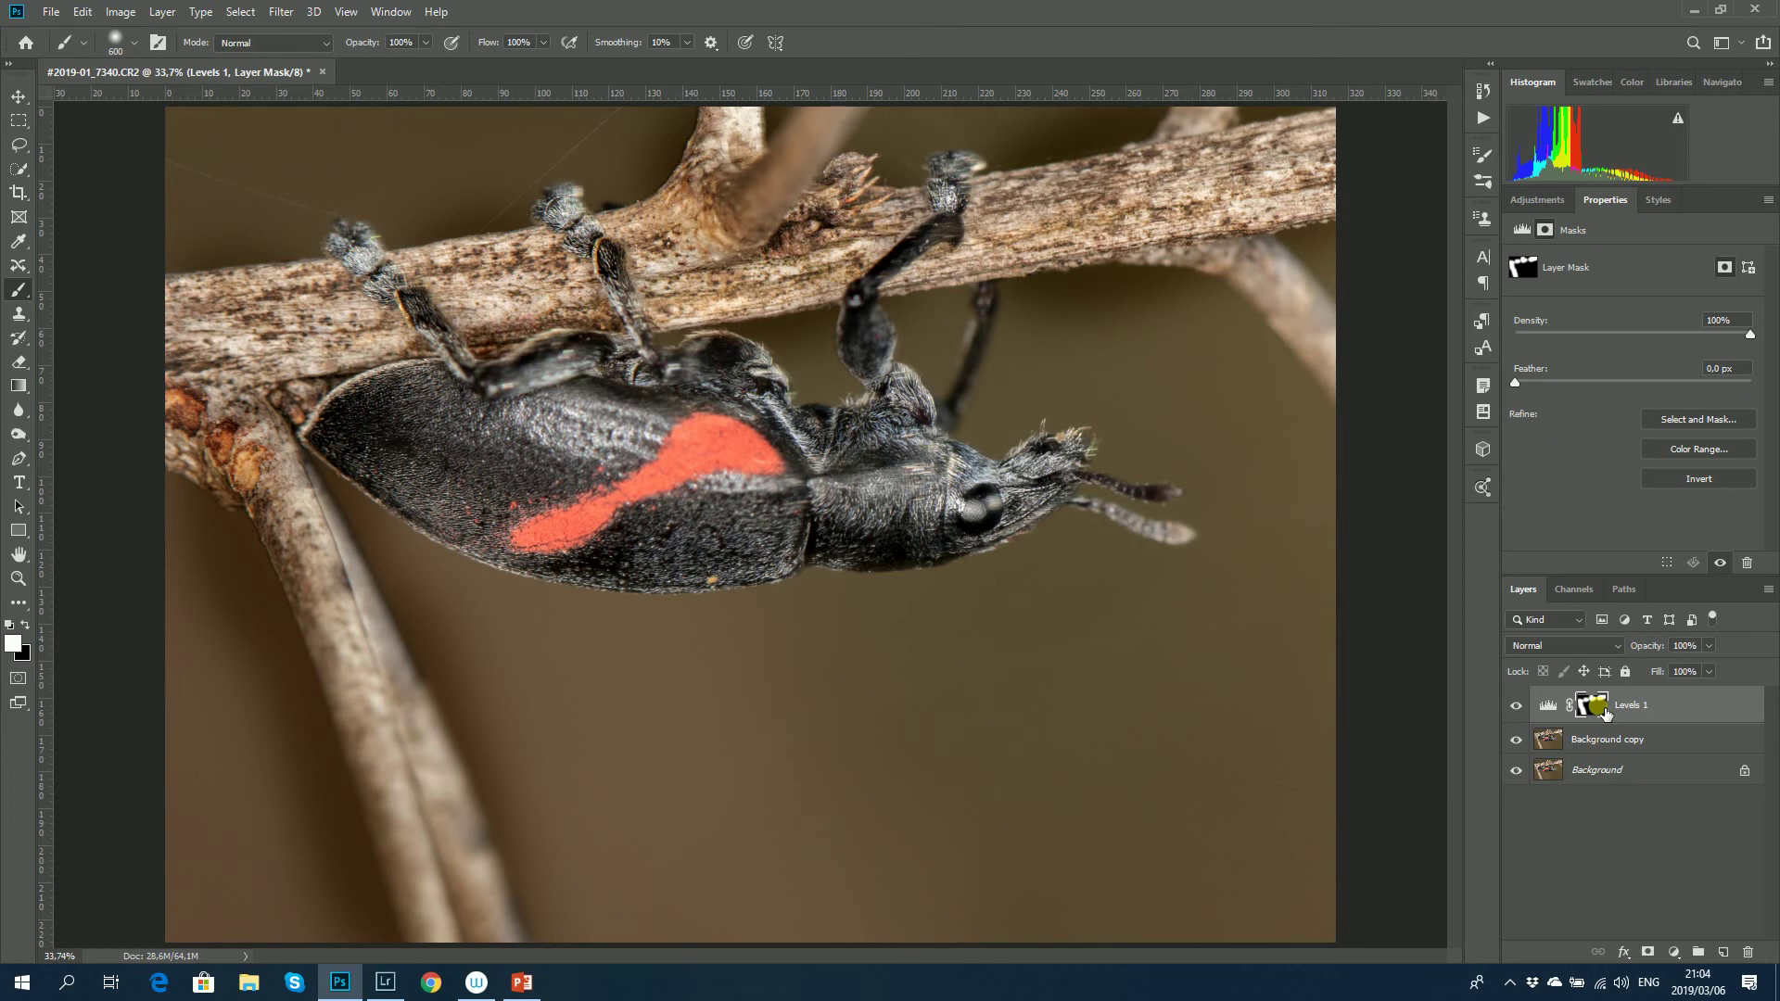
left_click(1605, 711, "alt")
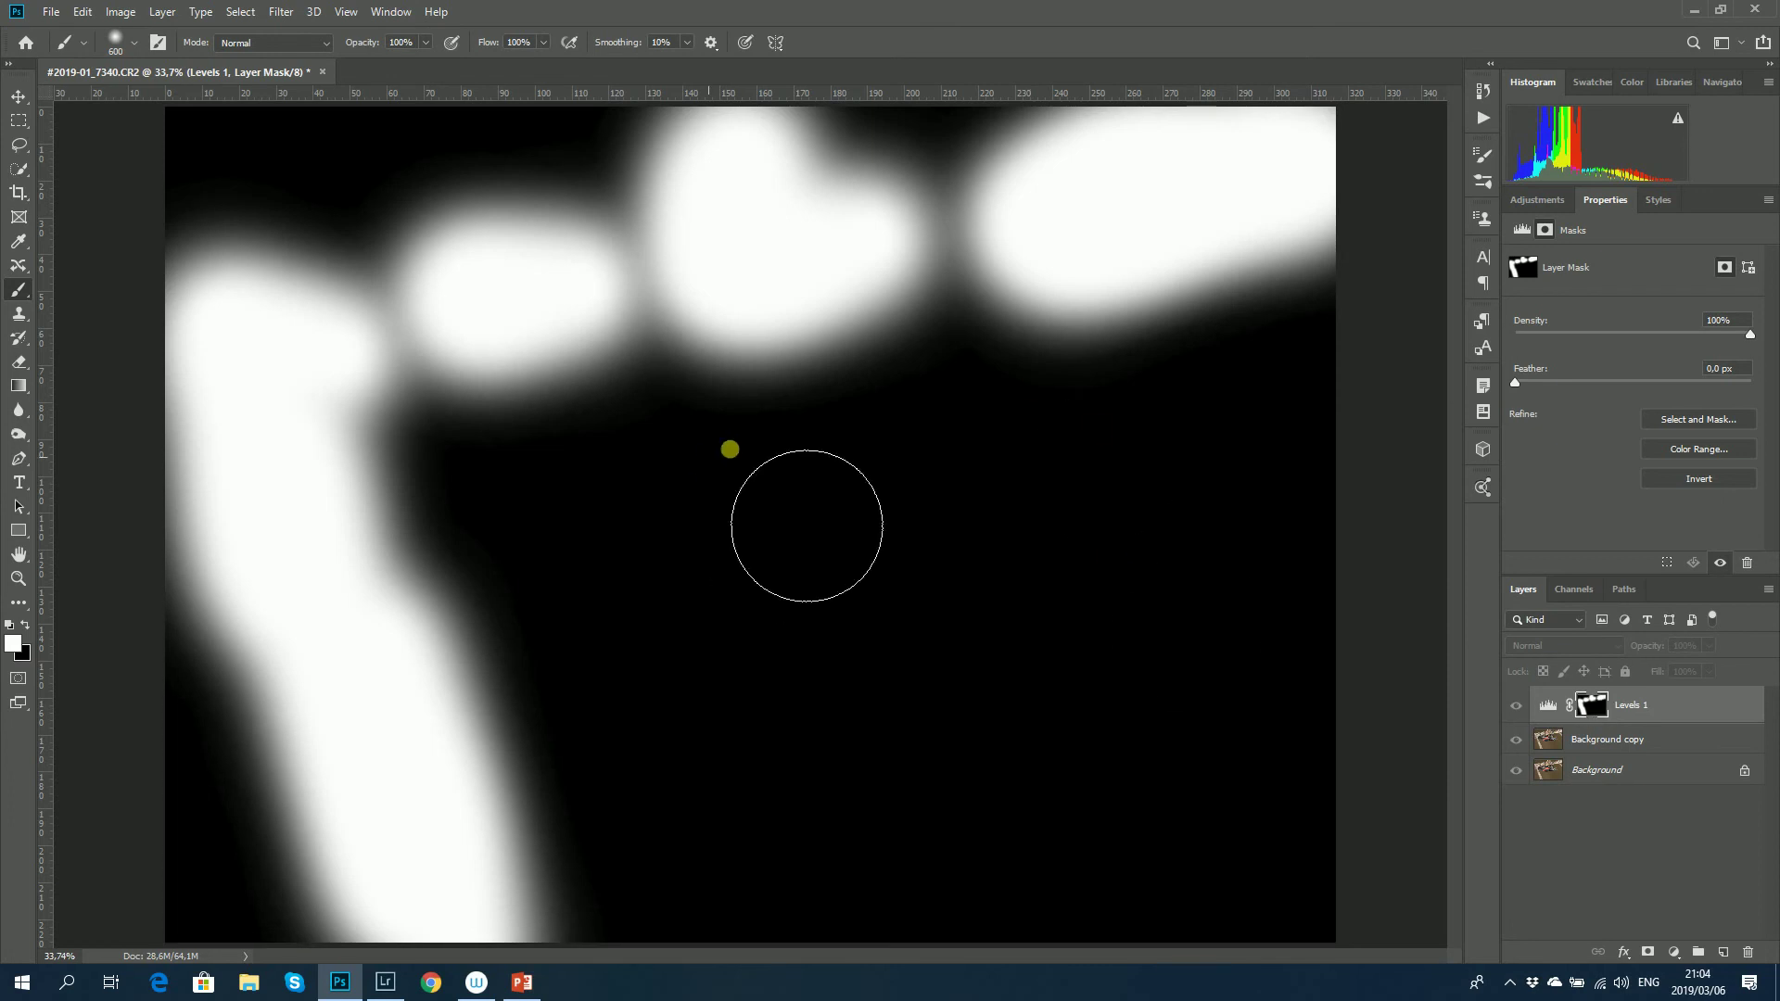
left_click_drag(704, 183, 597, 207)
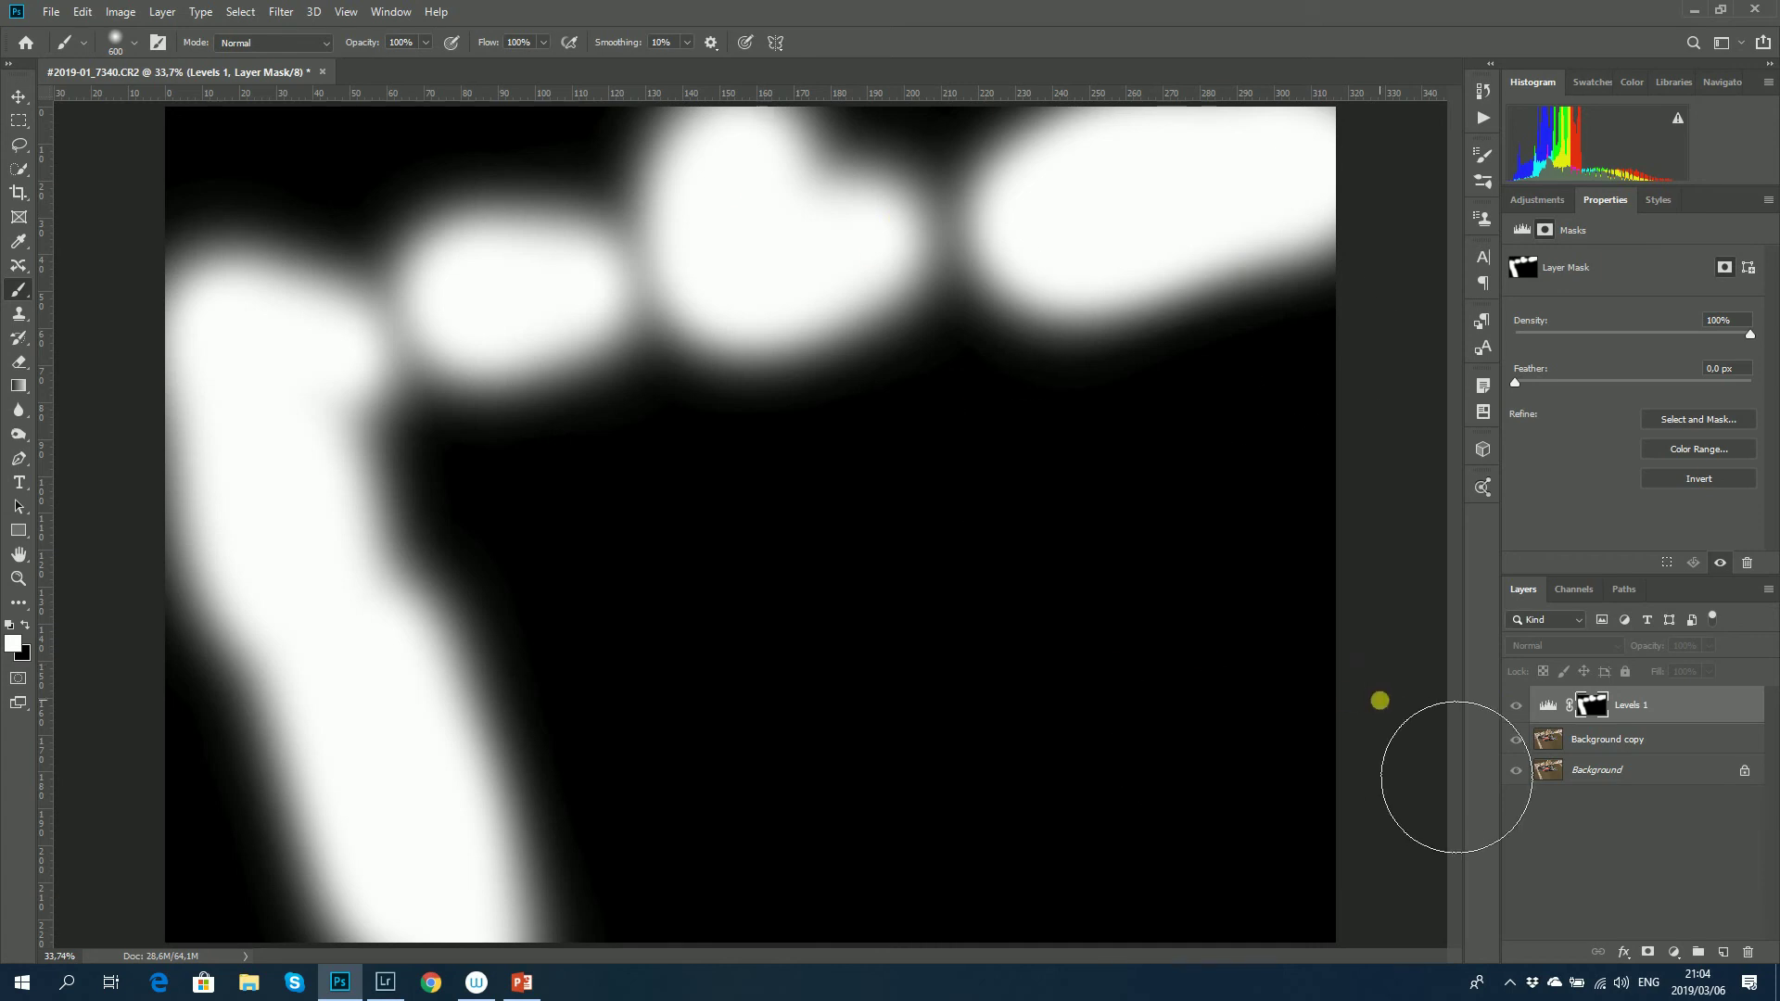
left_click(1594, 720, "alt")
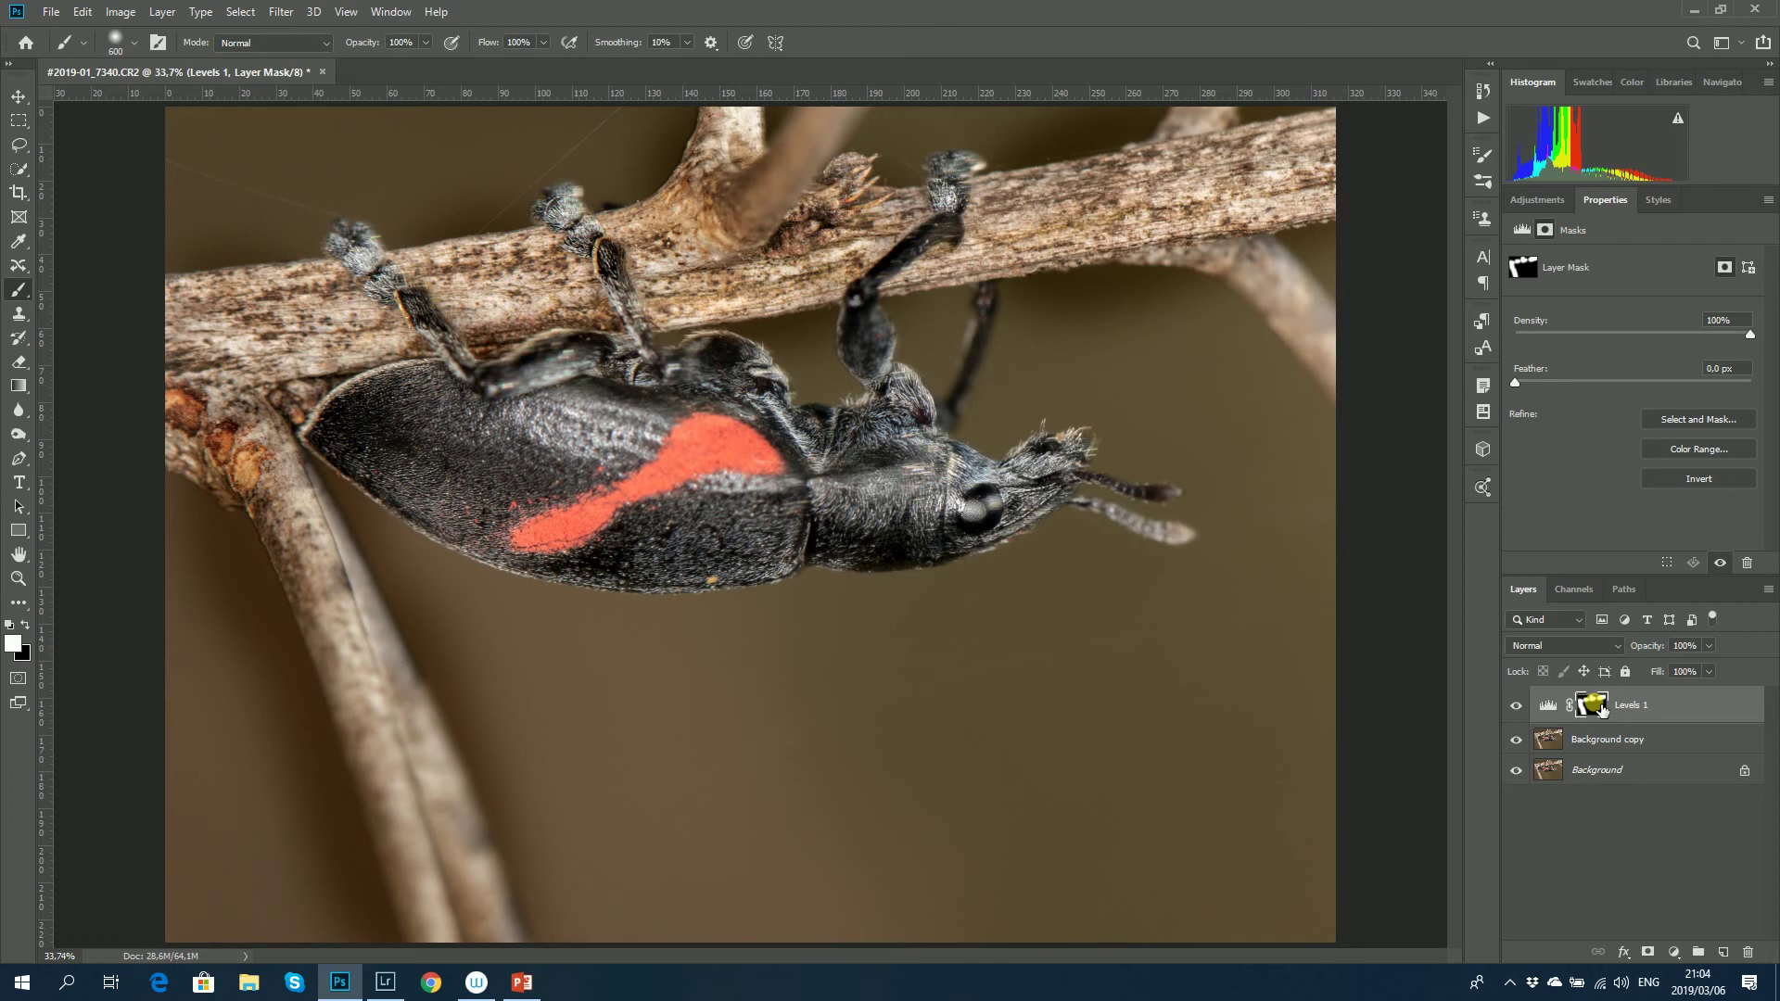
- Show the Levels 1 mask as a red overlay and paint white over the gaps along the horizontal branch
key("backslash")
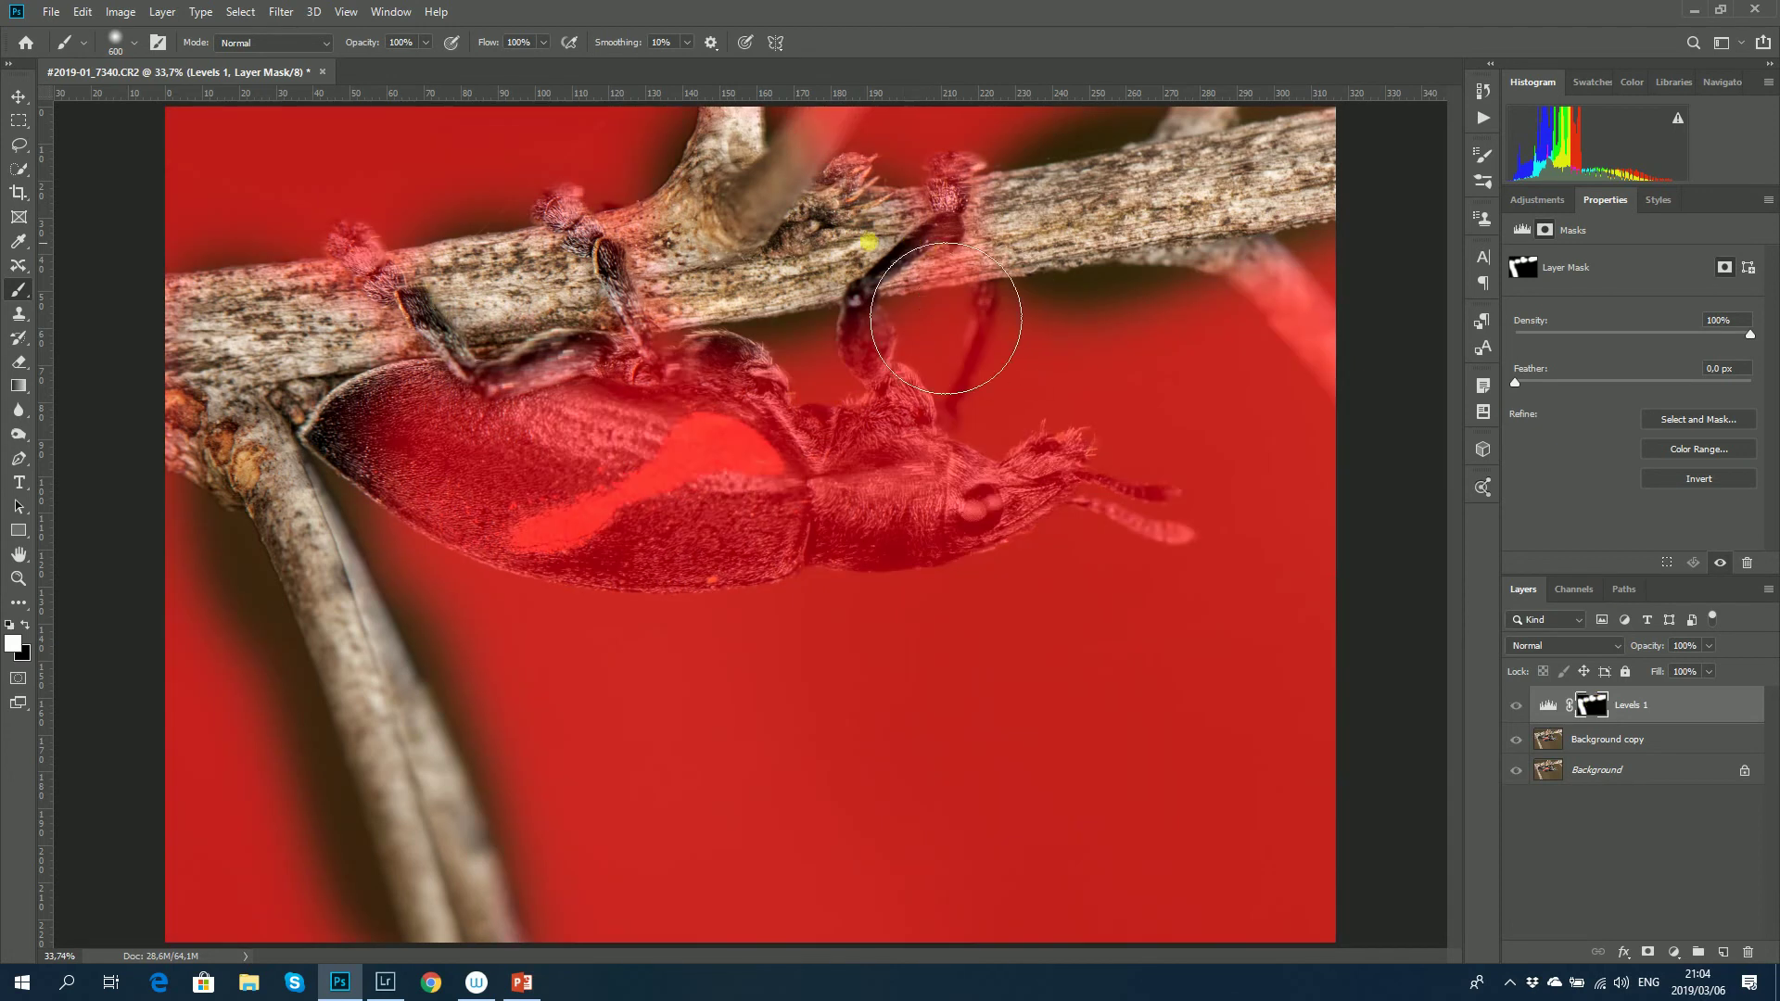
left_click_drag(1042, 294, 890, 278)
left_click_drag(524, 371, 458, 384)
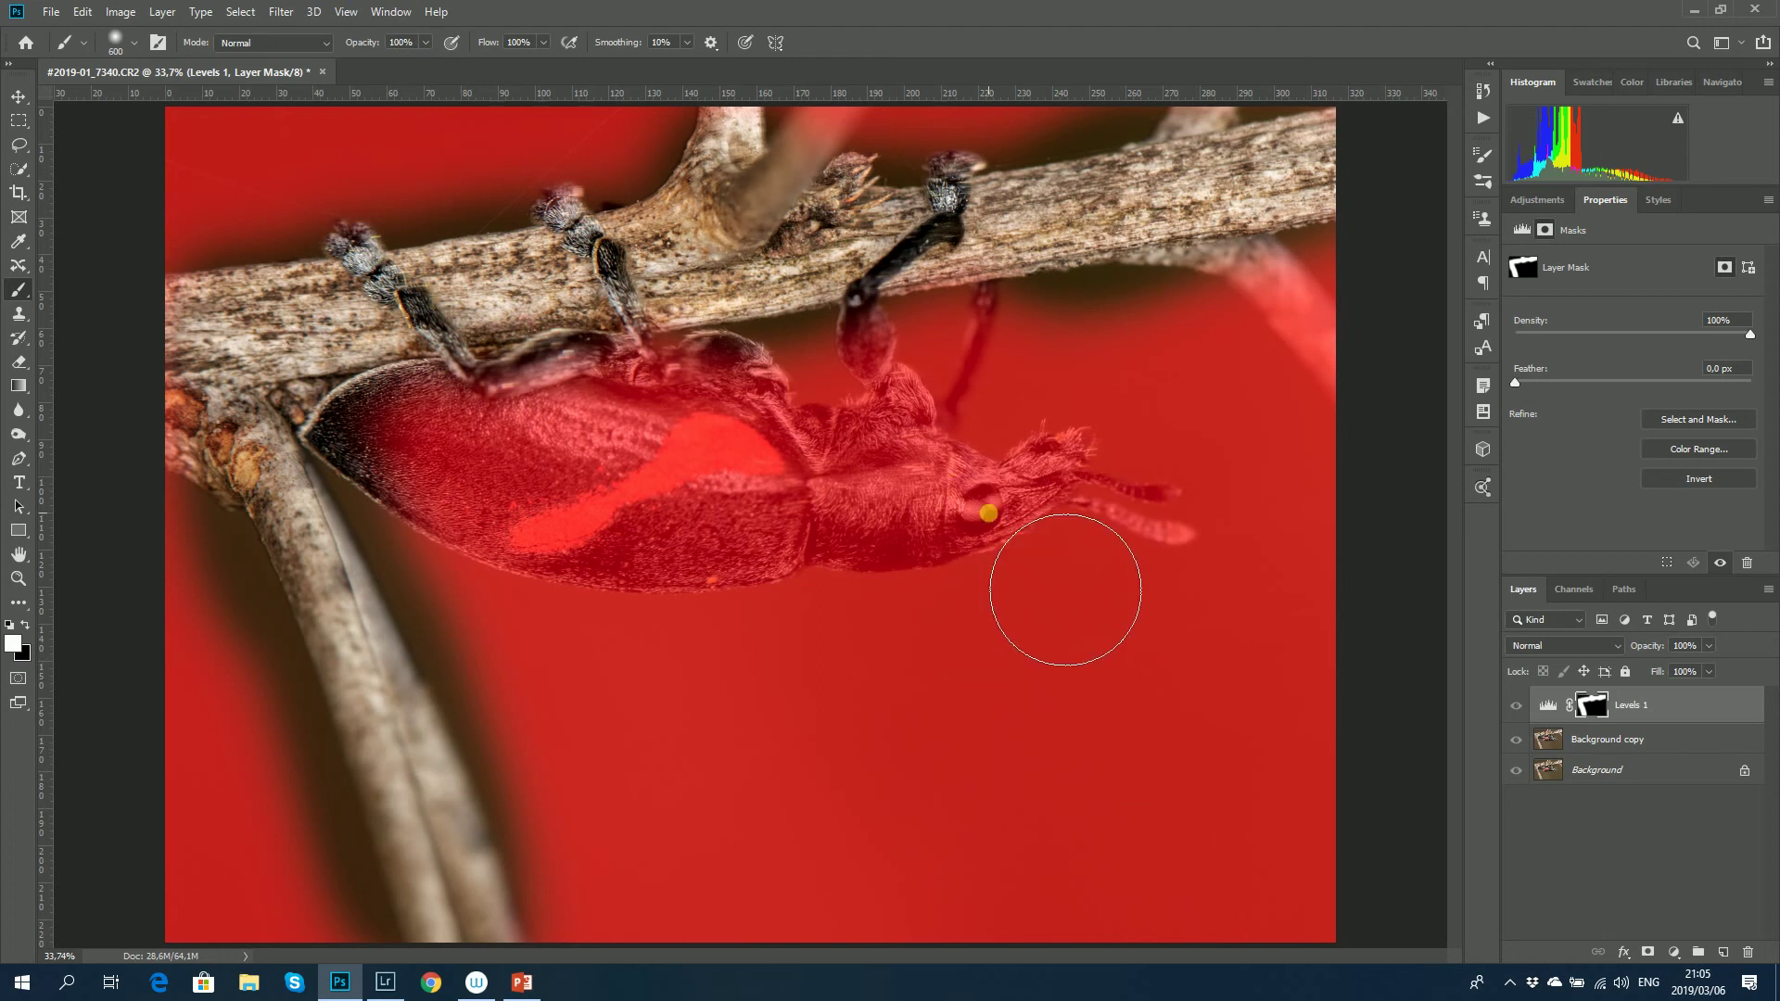
- Reduce the brush size to 200 px and set the brush opacity to 16%
key("bracketleft")
key("bracketleft")
key("bracketleft")
key("bracketleft")
left_click(425, 43)
left_click_drag(418, 70, 354, 66)
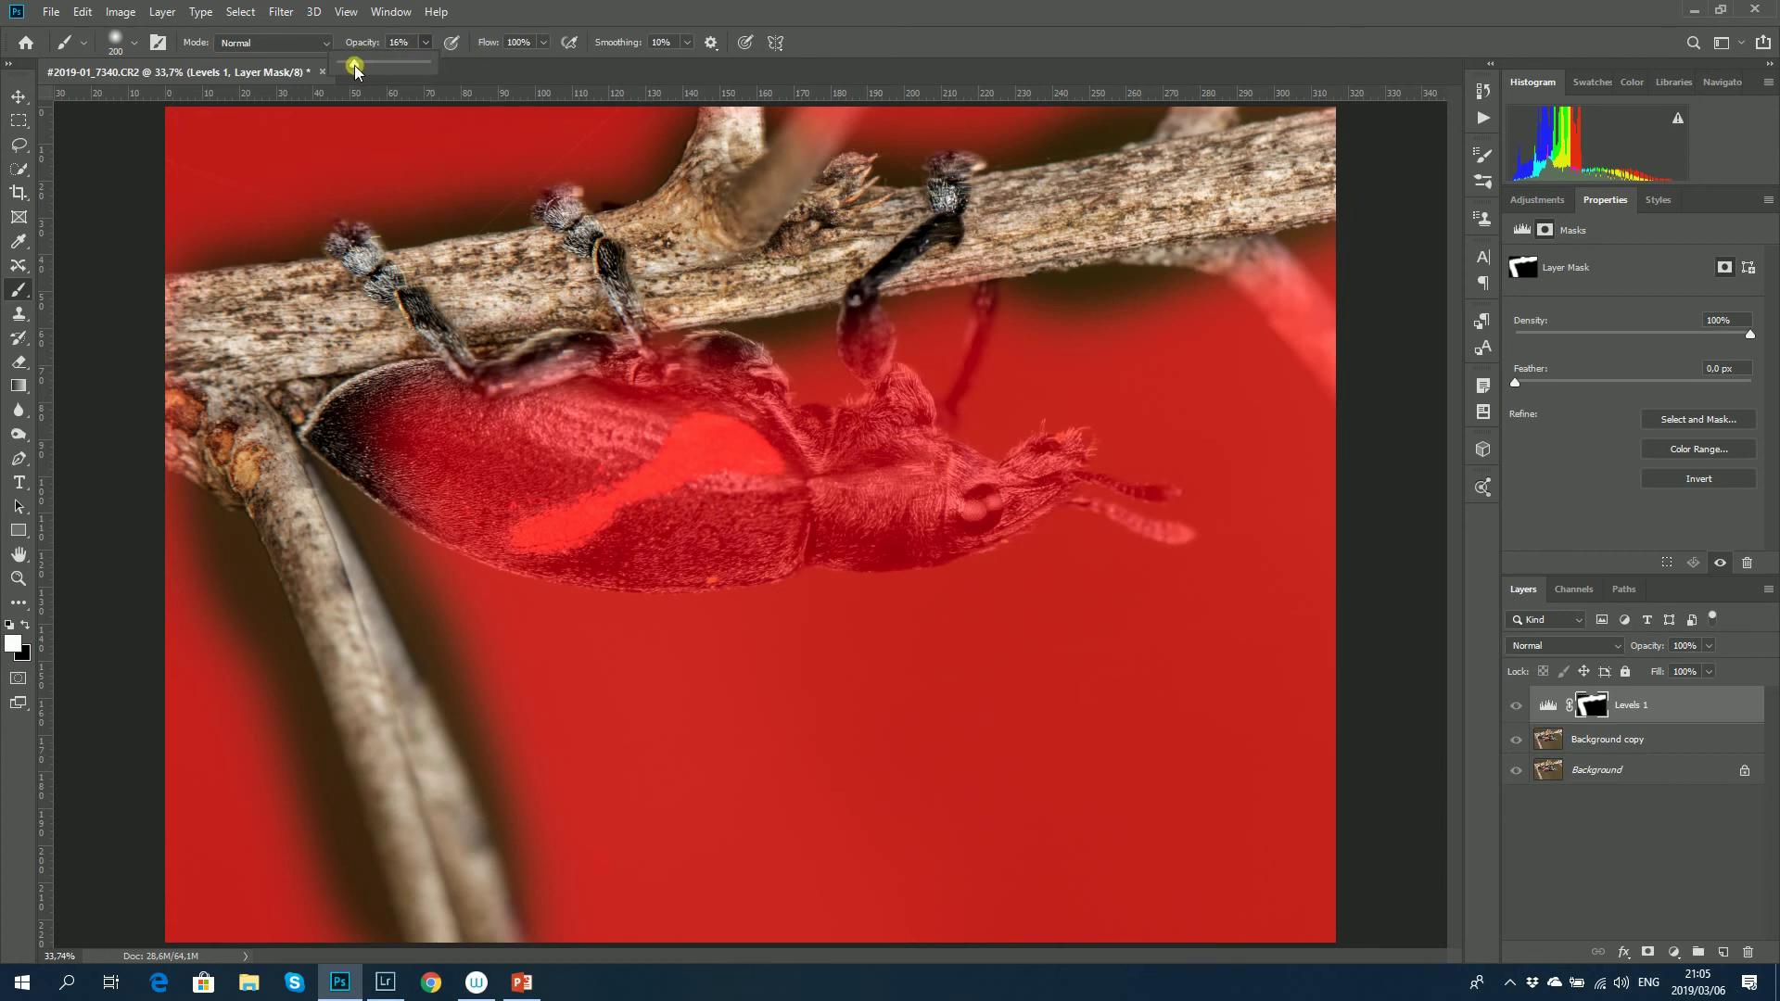
left_click(480, 190)
key("Return")
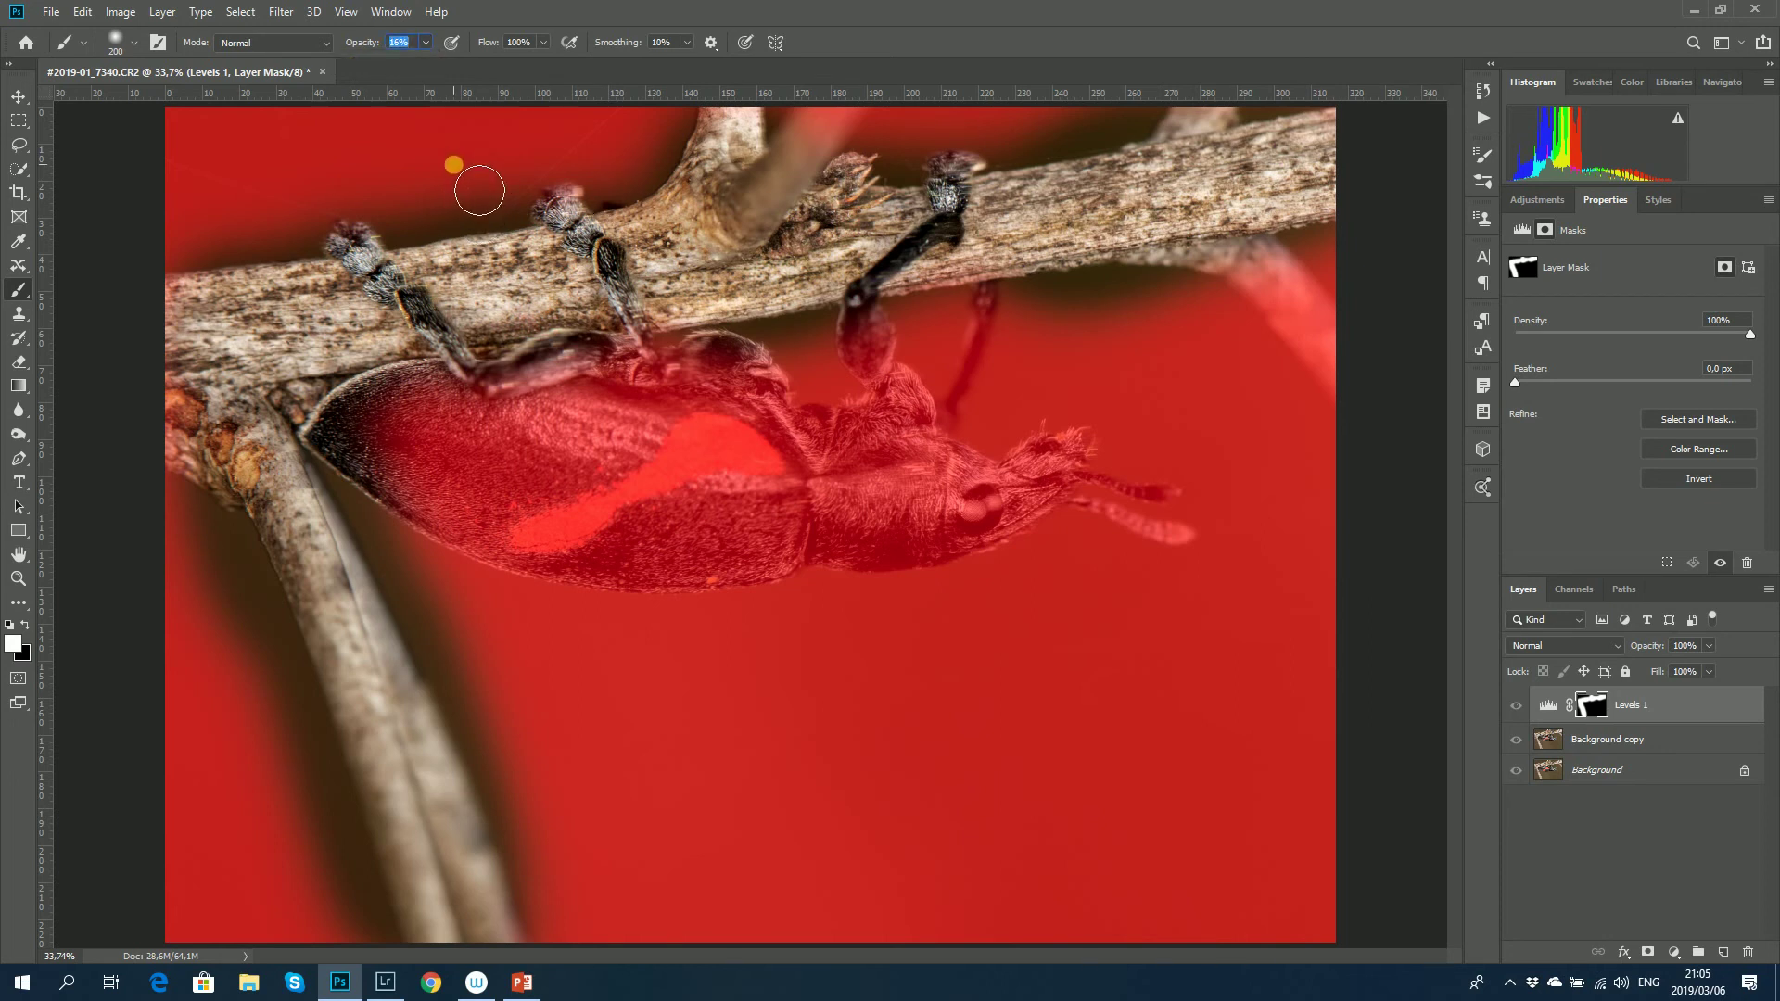
- Hide the red overlay, examine the Levels 1 mask on its own, and return to the image
left_click(1593, 707)
left_click(1548, 708)
left_click(28, 644)
left_click(1598, 704)
left_click(1593, 707)
key("backslash")
left_click(1594, 707, "alt")
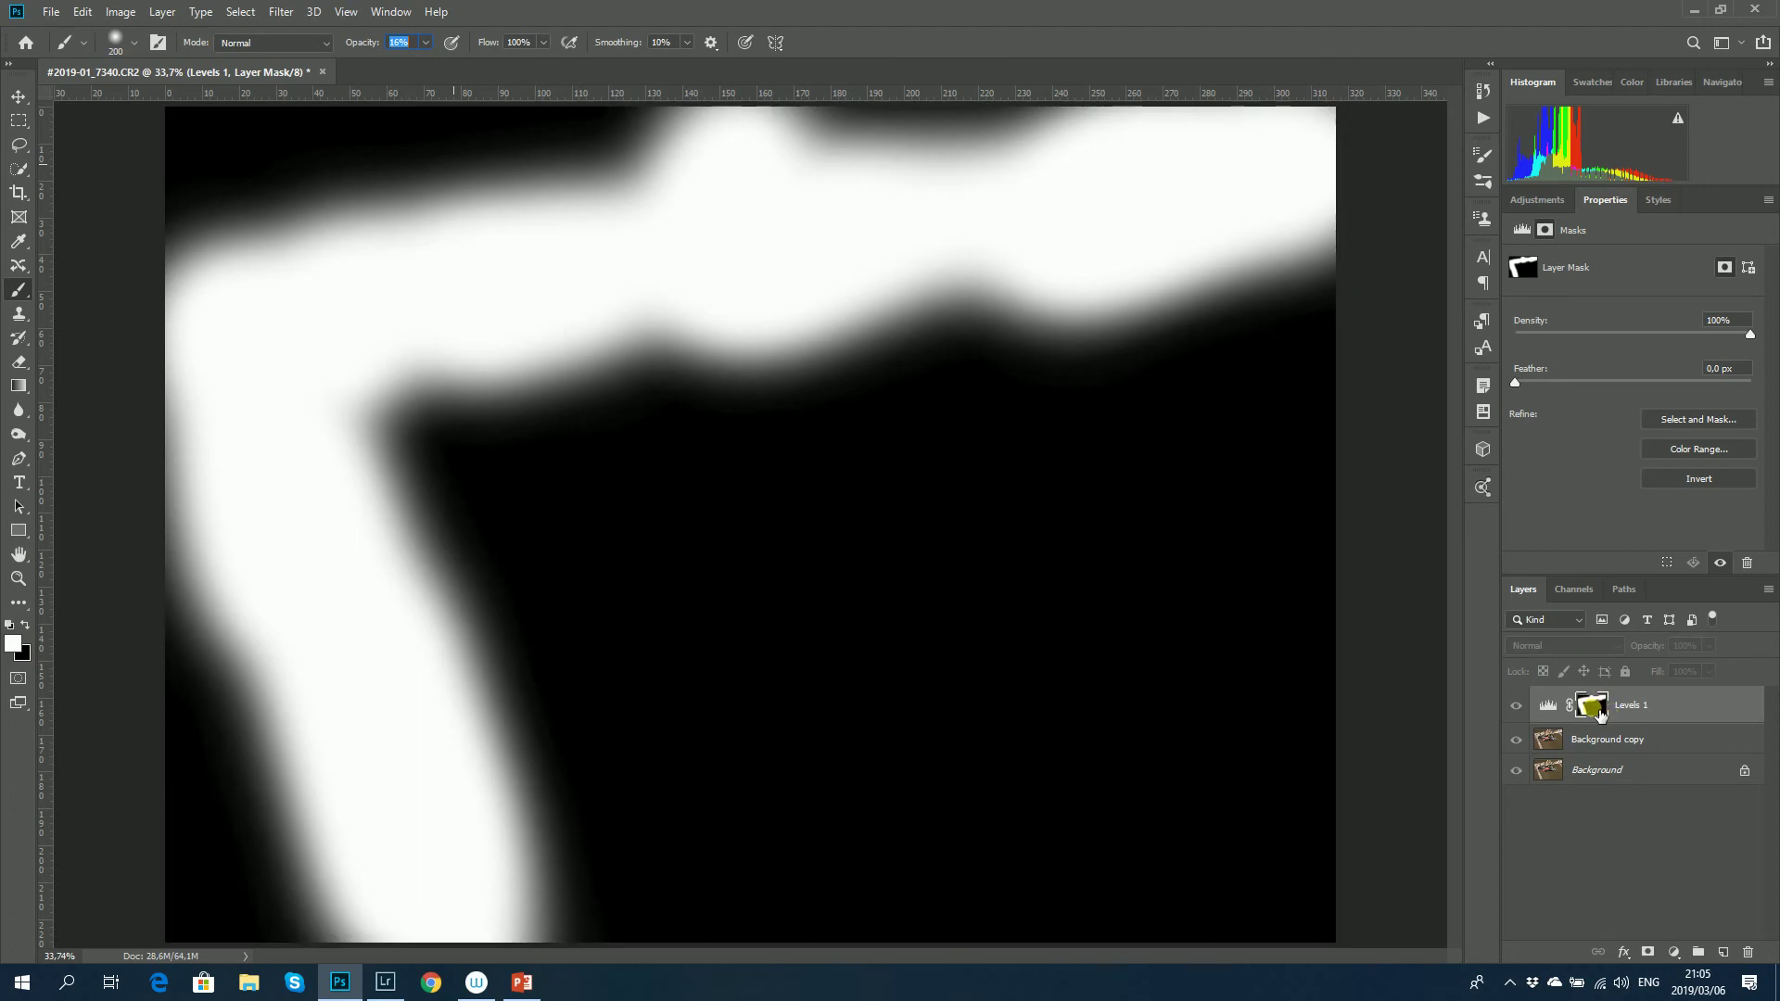
left_click(1597, 710, "alt")
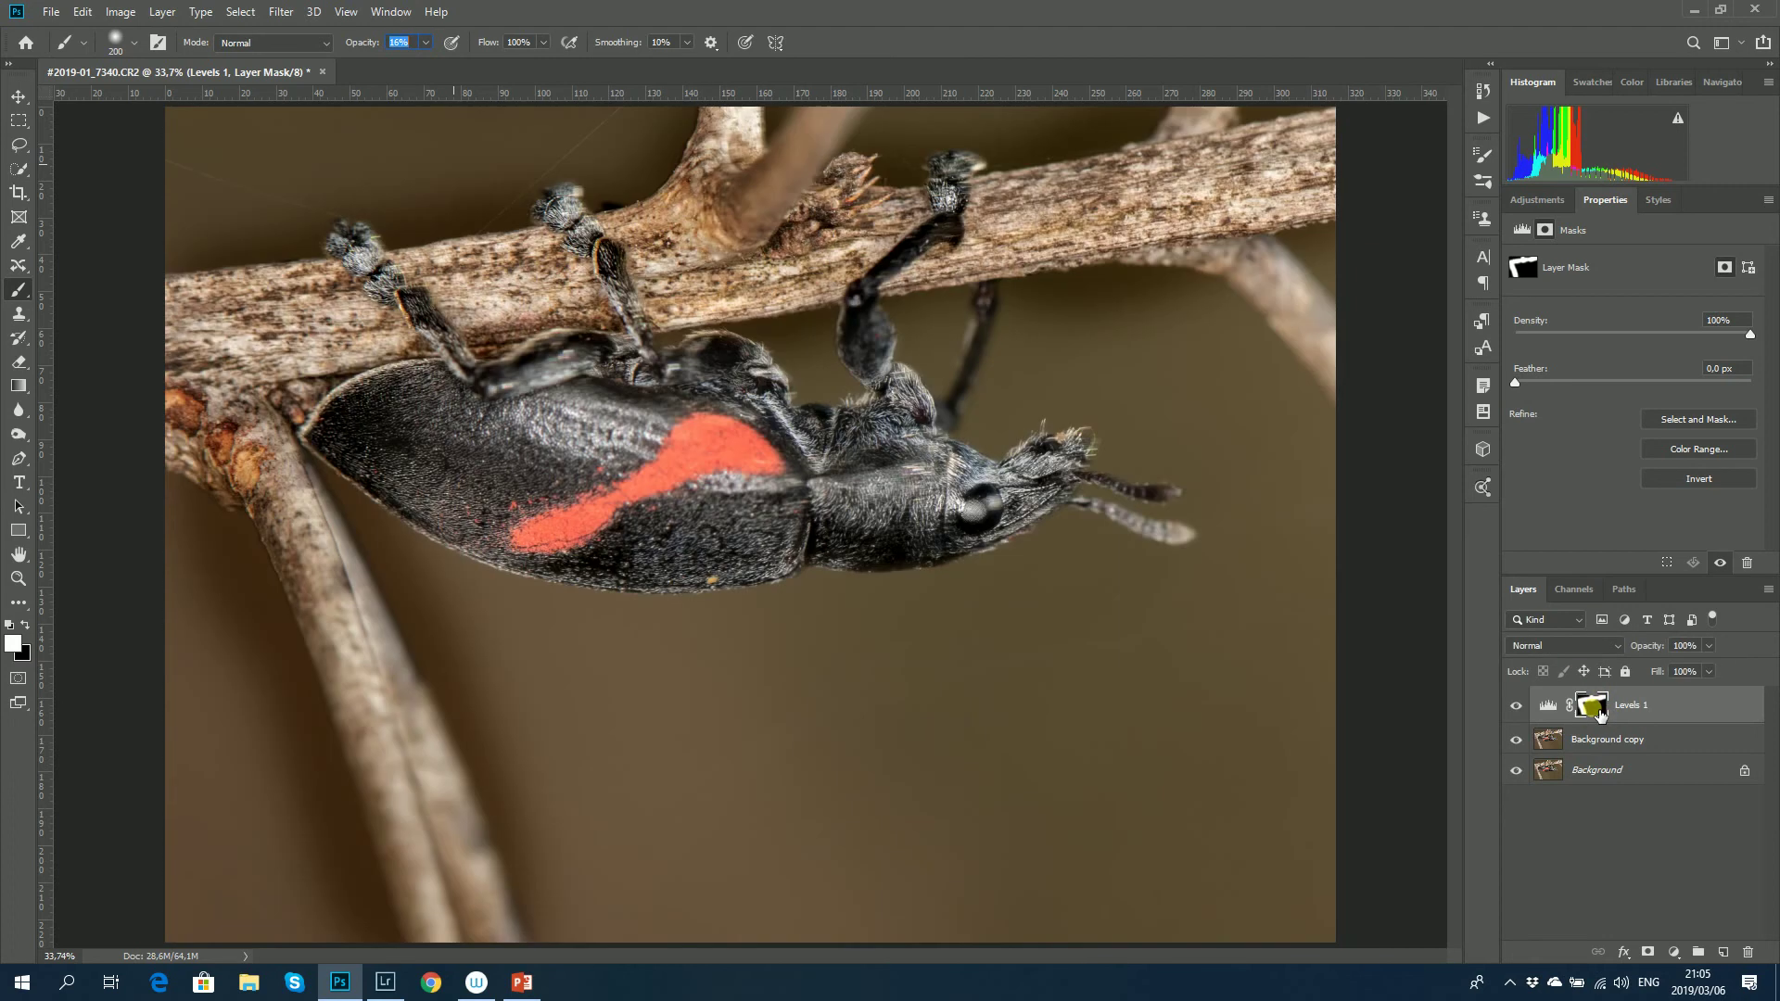
- Paint white on the Levels 1 mask over the beetle's head and thorax, raising the brush opacity to 100%
key("XF86AudioMute")
mouse_move(1082, 489)
left_mouse_down()
mouse_move(913, 538)
mouse_move(941, 464)
mouse_move(892, 462)
mouse_move(892, 490)
left_mouse_up()
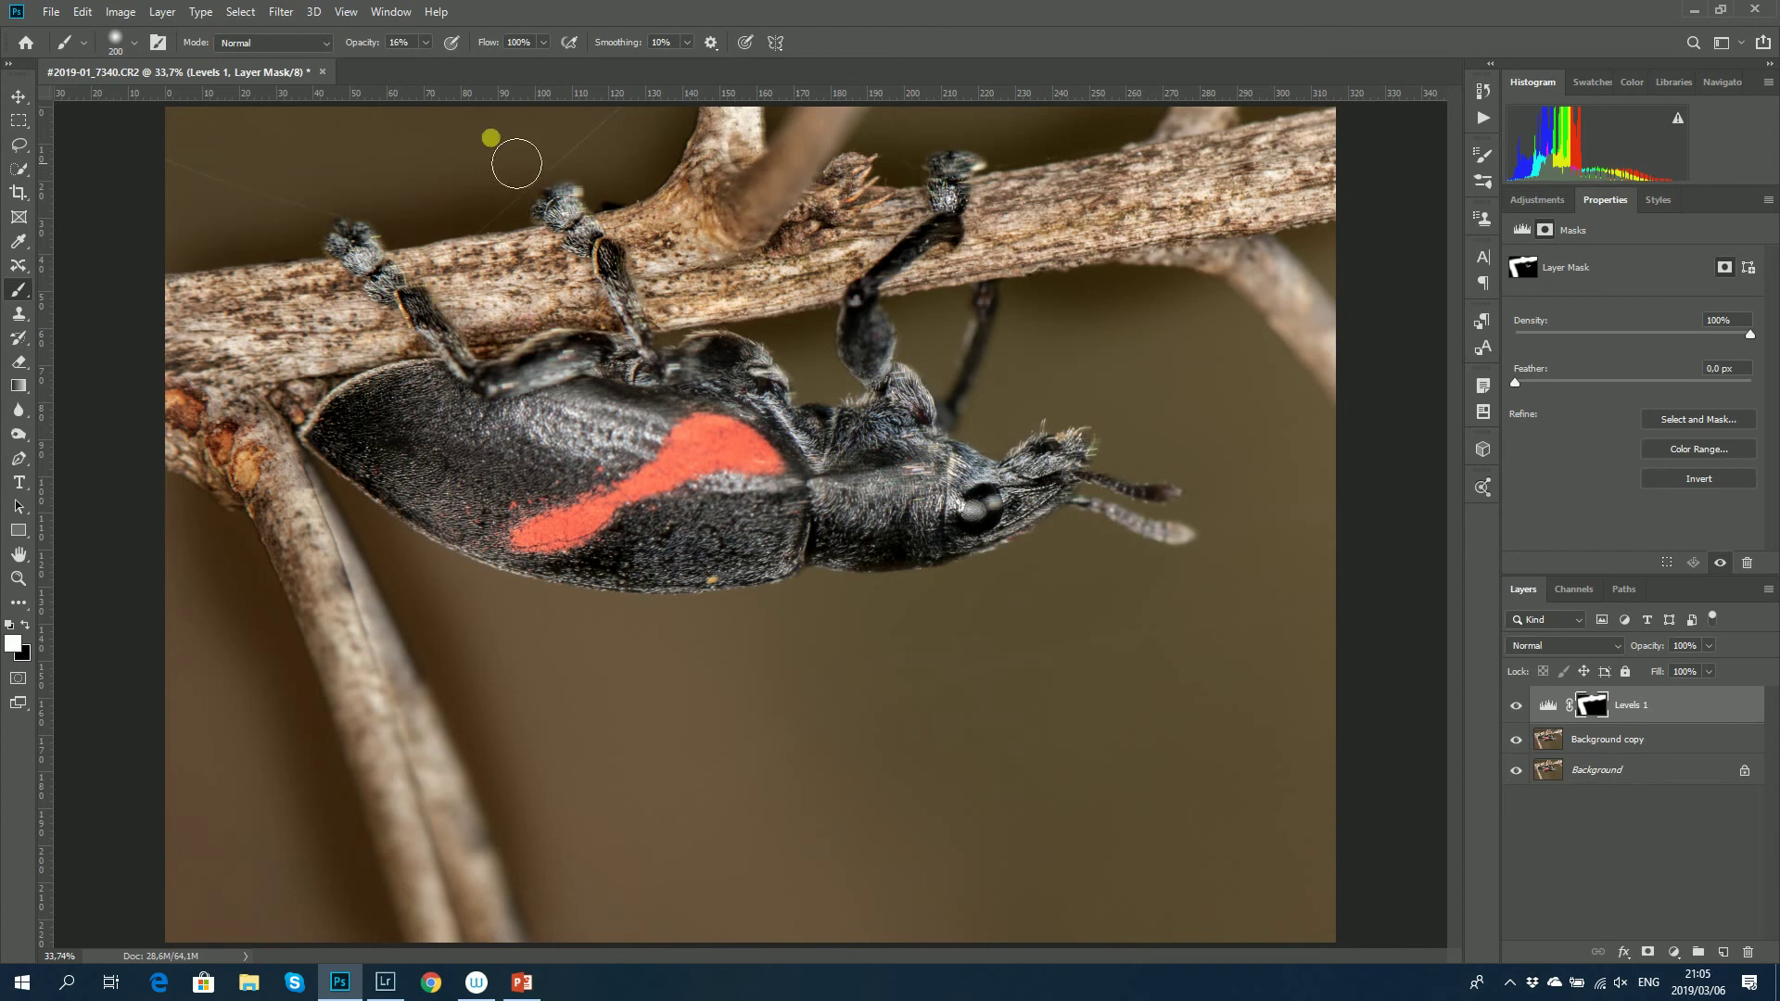
left_click_drag(425, 42, 497, 63)
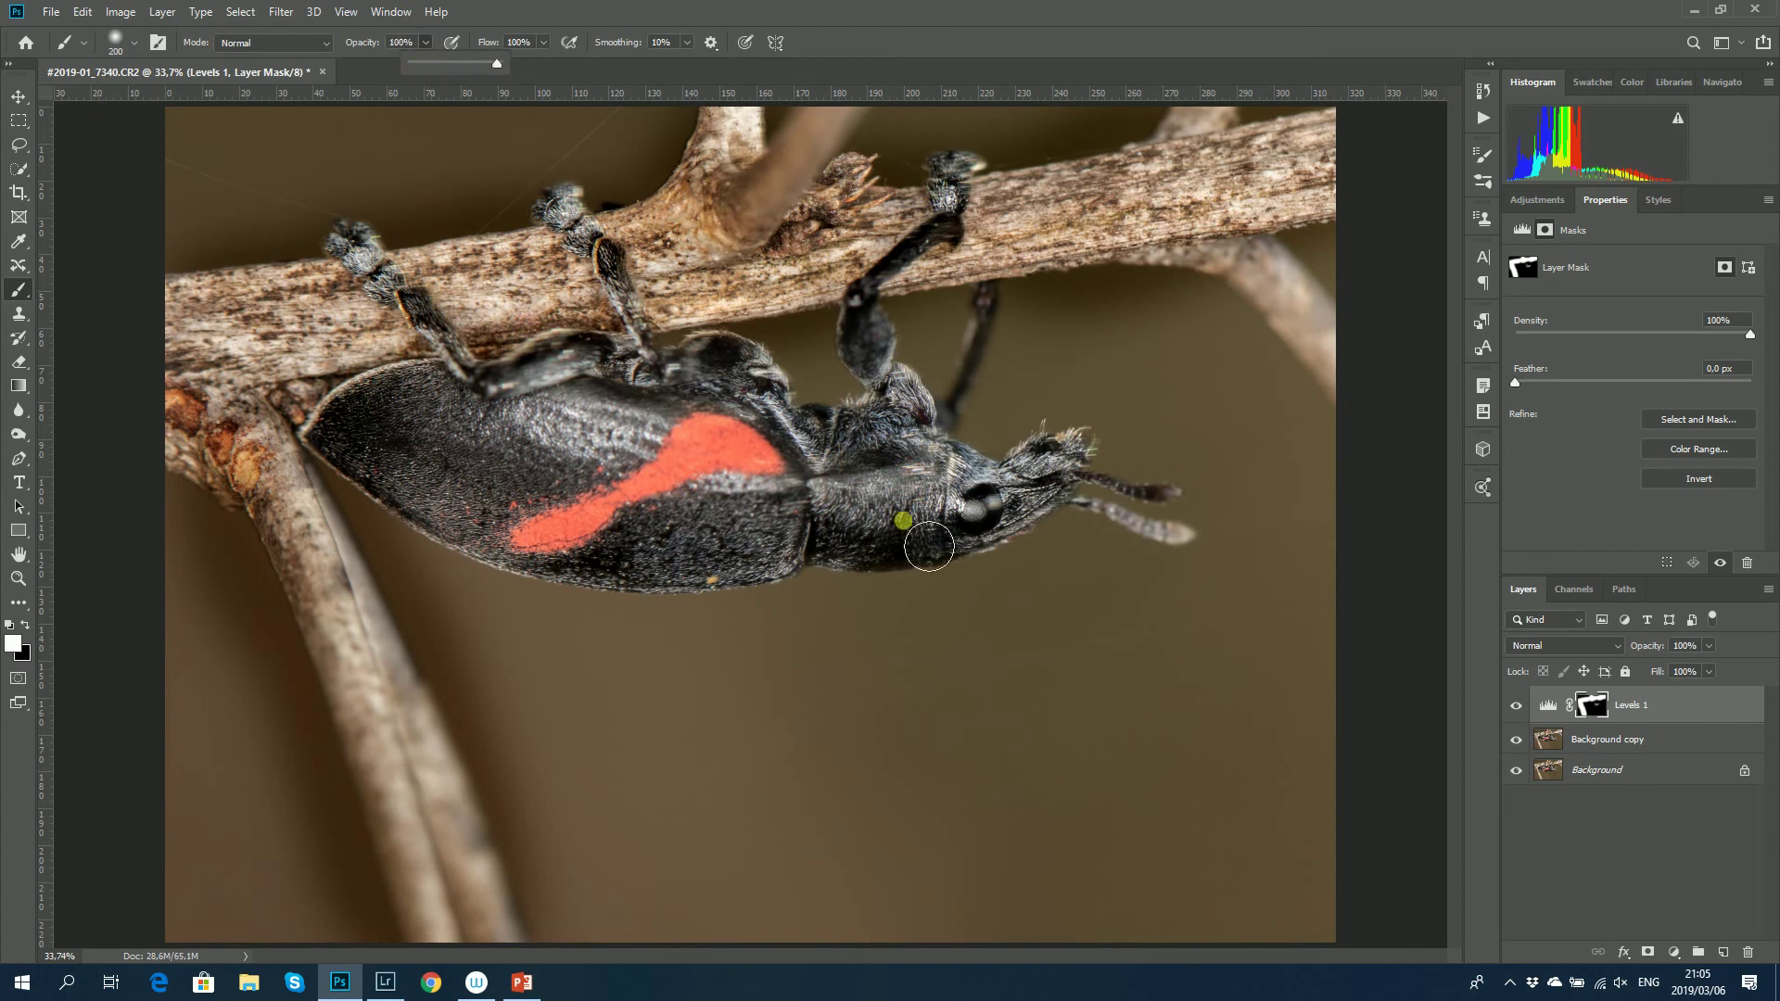
mouse_move(1061, 501)
left_mouse_down()
mouse_move(914, 433)
mouse_move(888, 533)
mouse_move(871, 492)
mouse_move(875, 544)
mouse_move(906, 491)
mouse_move(942, 491)
mouse_move(974, 511)
mouse_move(987, 579)
left_mouse_up()
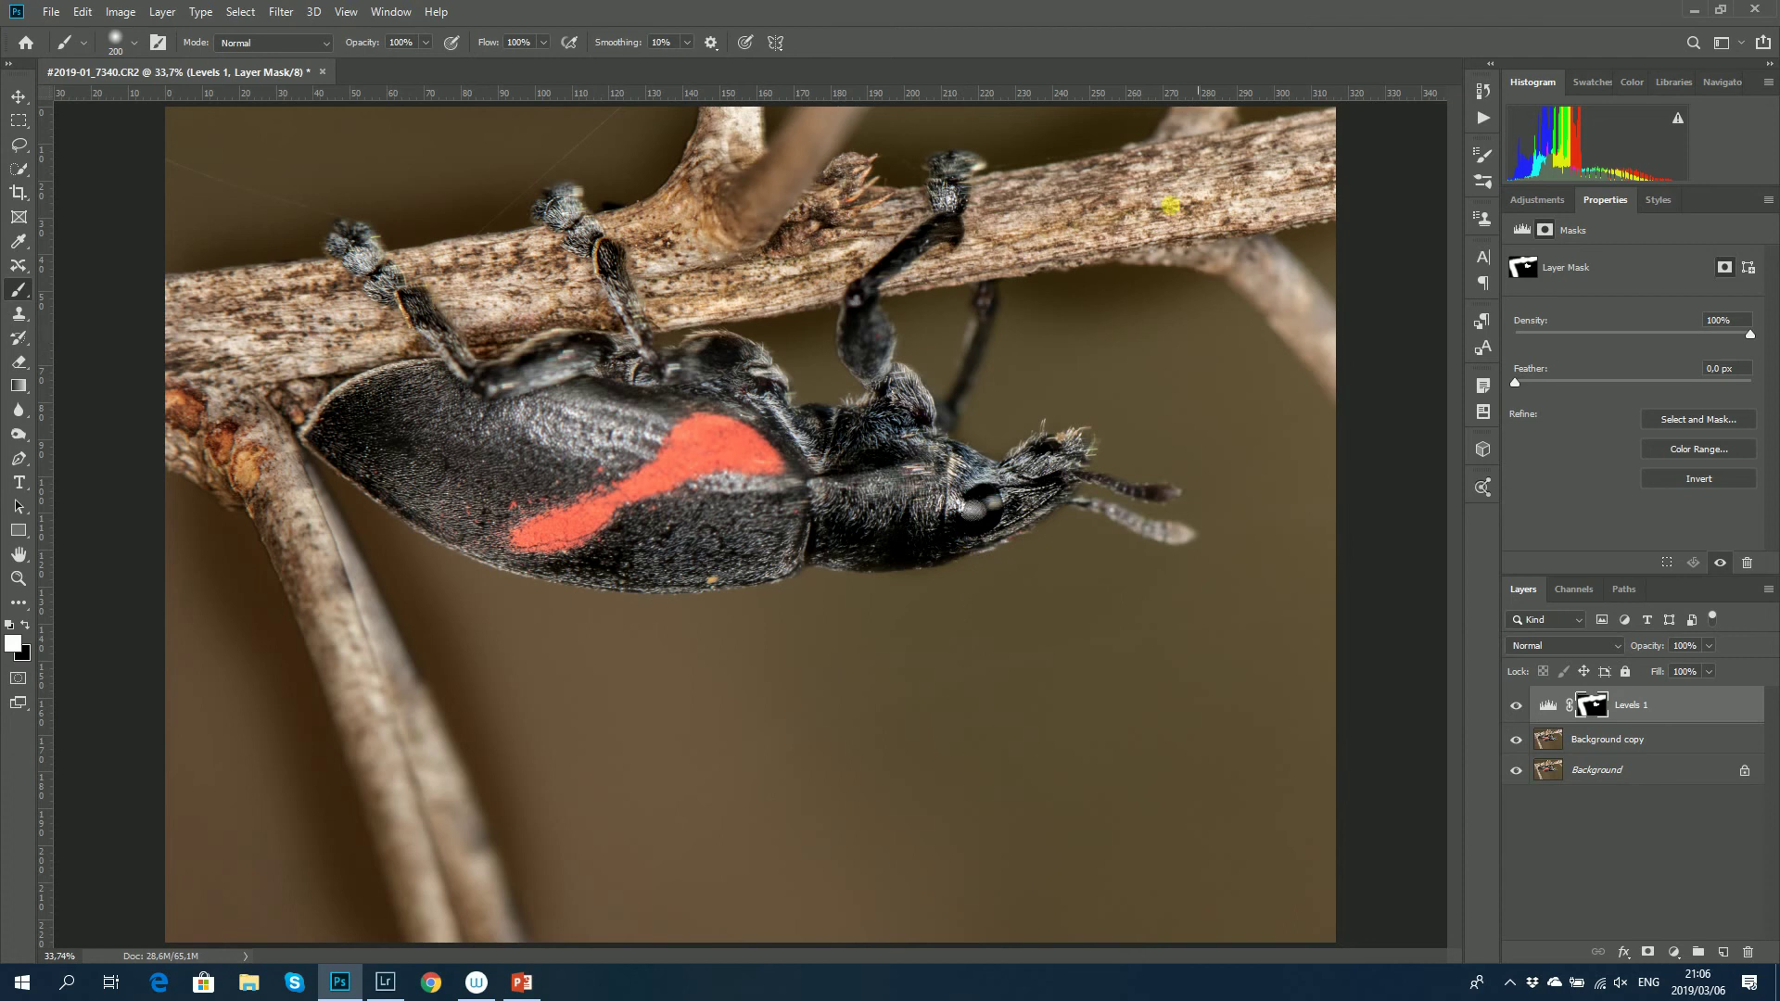
- Set the Levels 1 shadow input to 85 and lower the layer's opacity to 55%
left_click(1548, 705)
left_click_drag(1570, 391, 1613, 401)
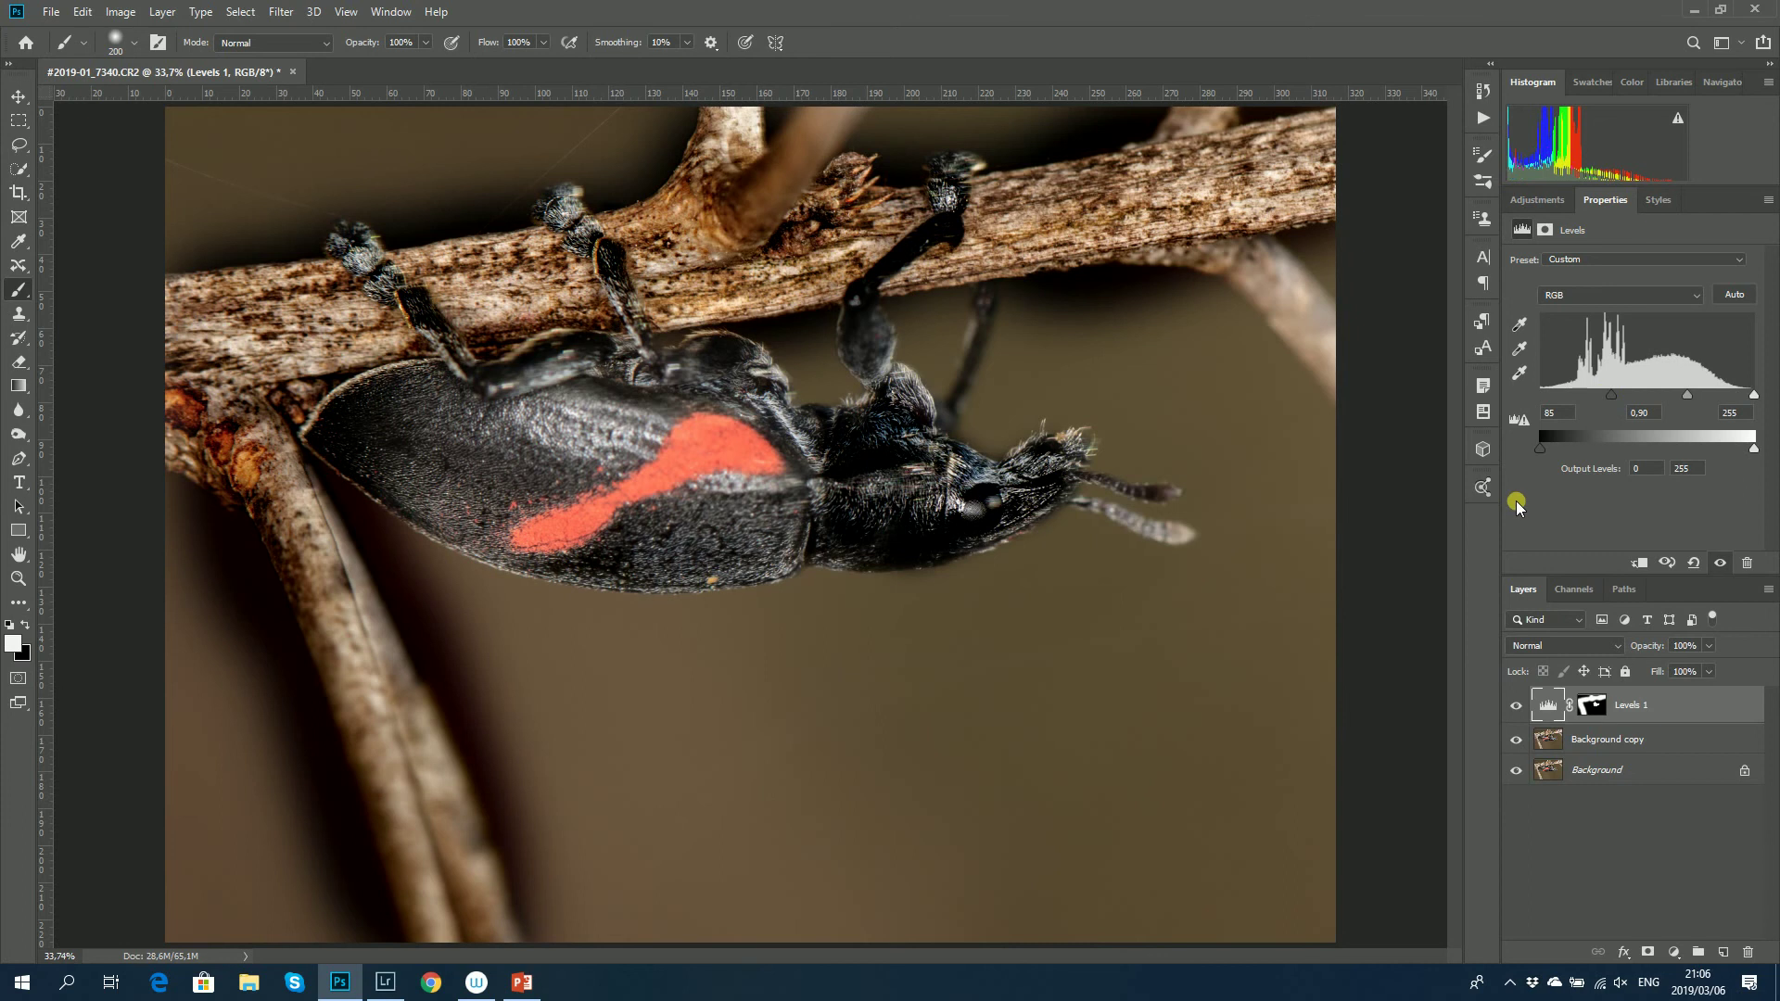
left_click(1596, 709)
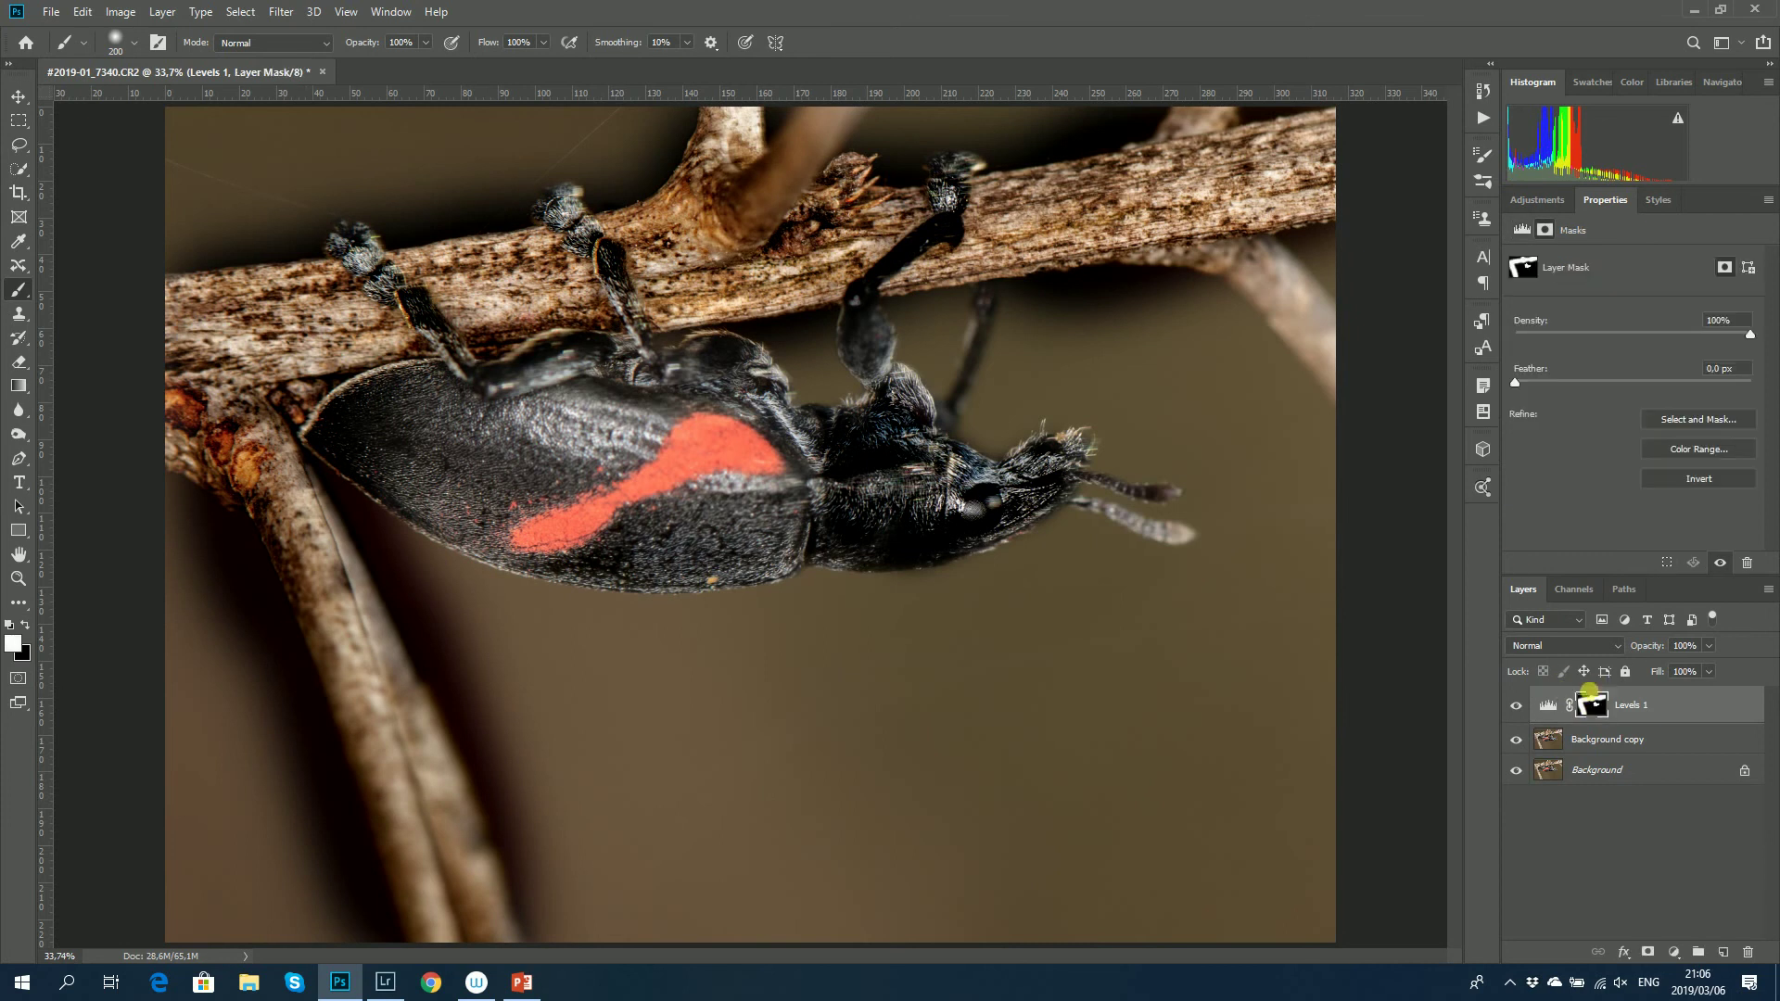
left_click_drag(1658, 652, 1618, 651)
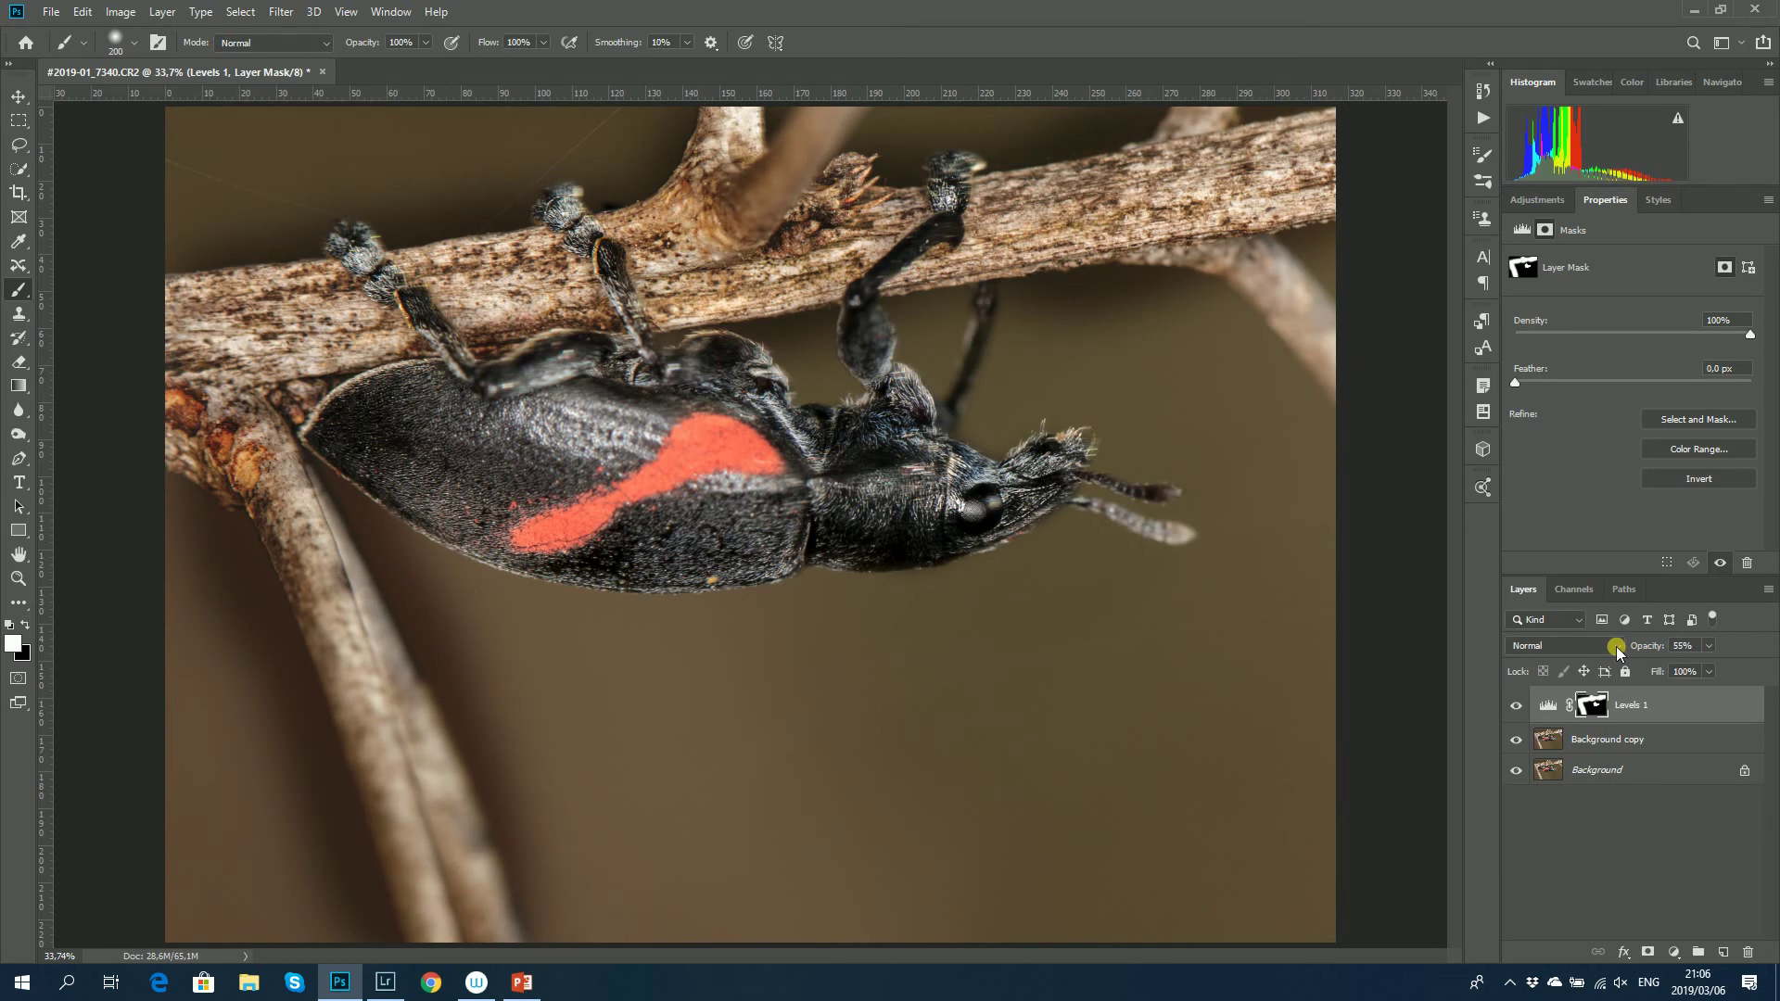
- Group the Levels 1 and Background copy layers above the Background layer
left_click(1669, 741)
key("ctrl+g")
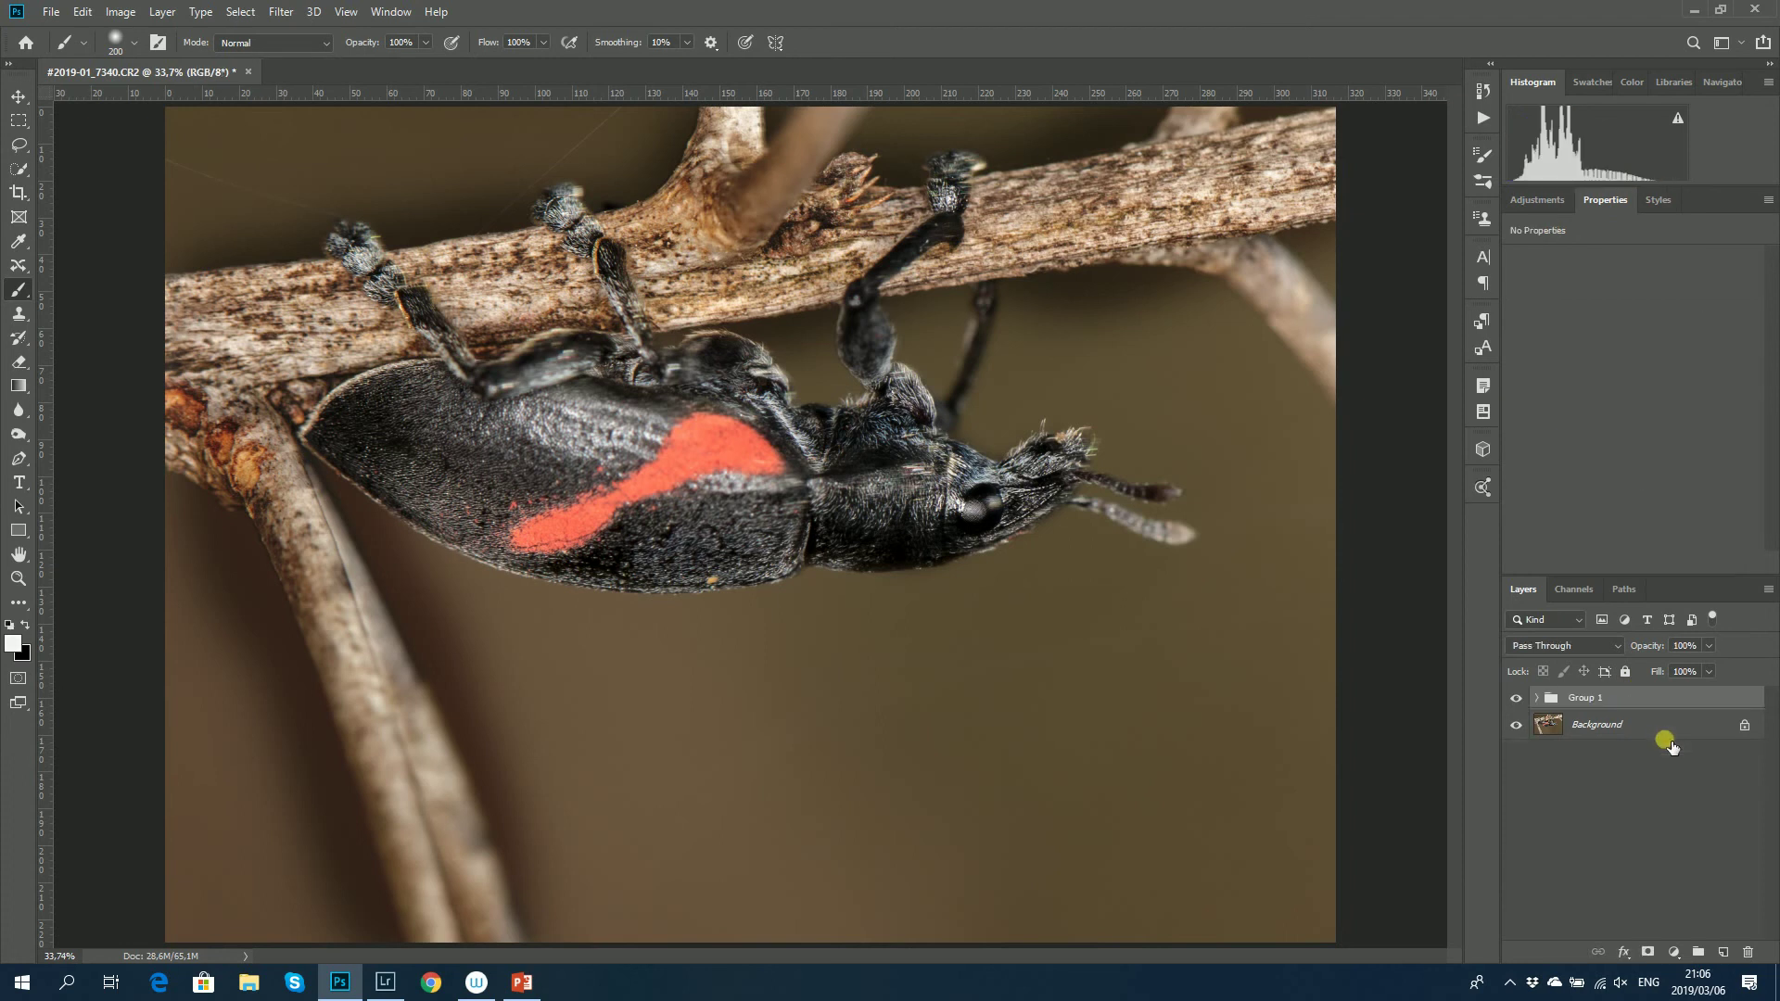
- Hide Group 1, duplicate the Background layer and place a Curves adjustment layer above the copy
left_click(1516, 697)
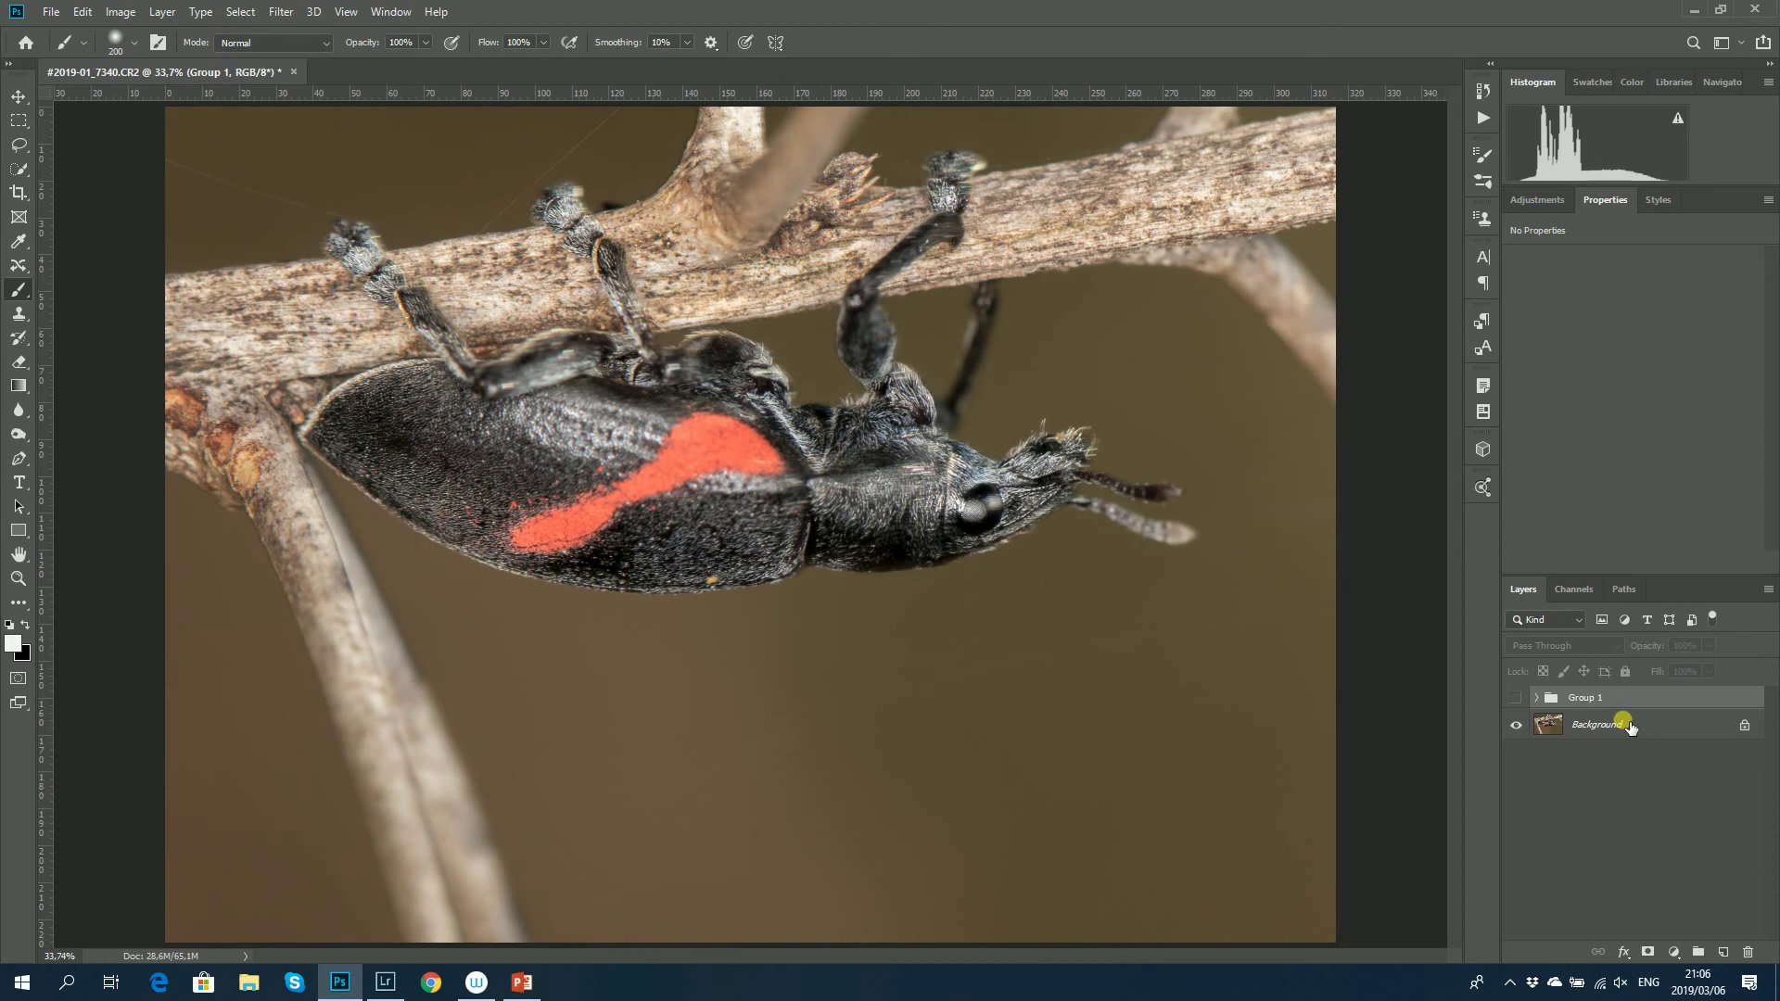
left_click(1630, 725)
left_click_drag(1649, 727, 1723, 950)
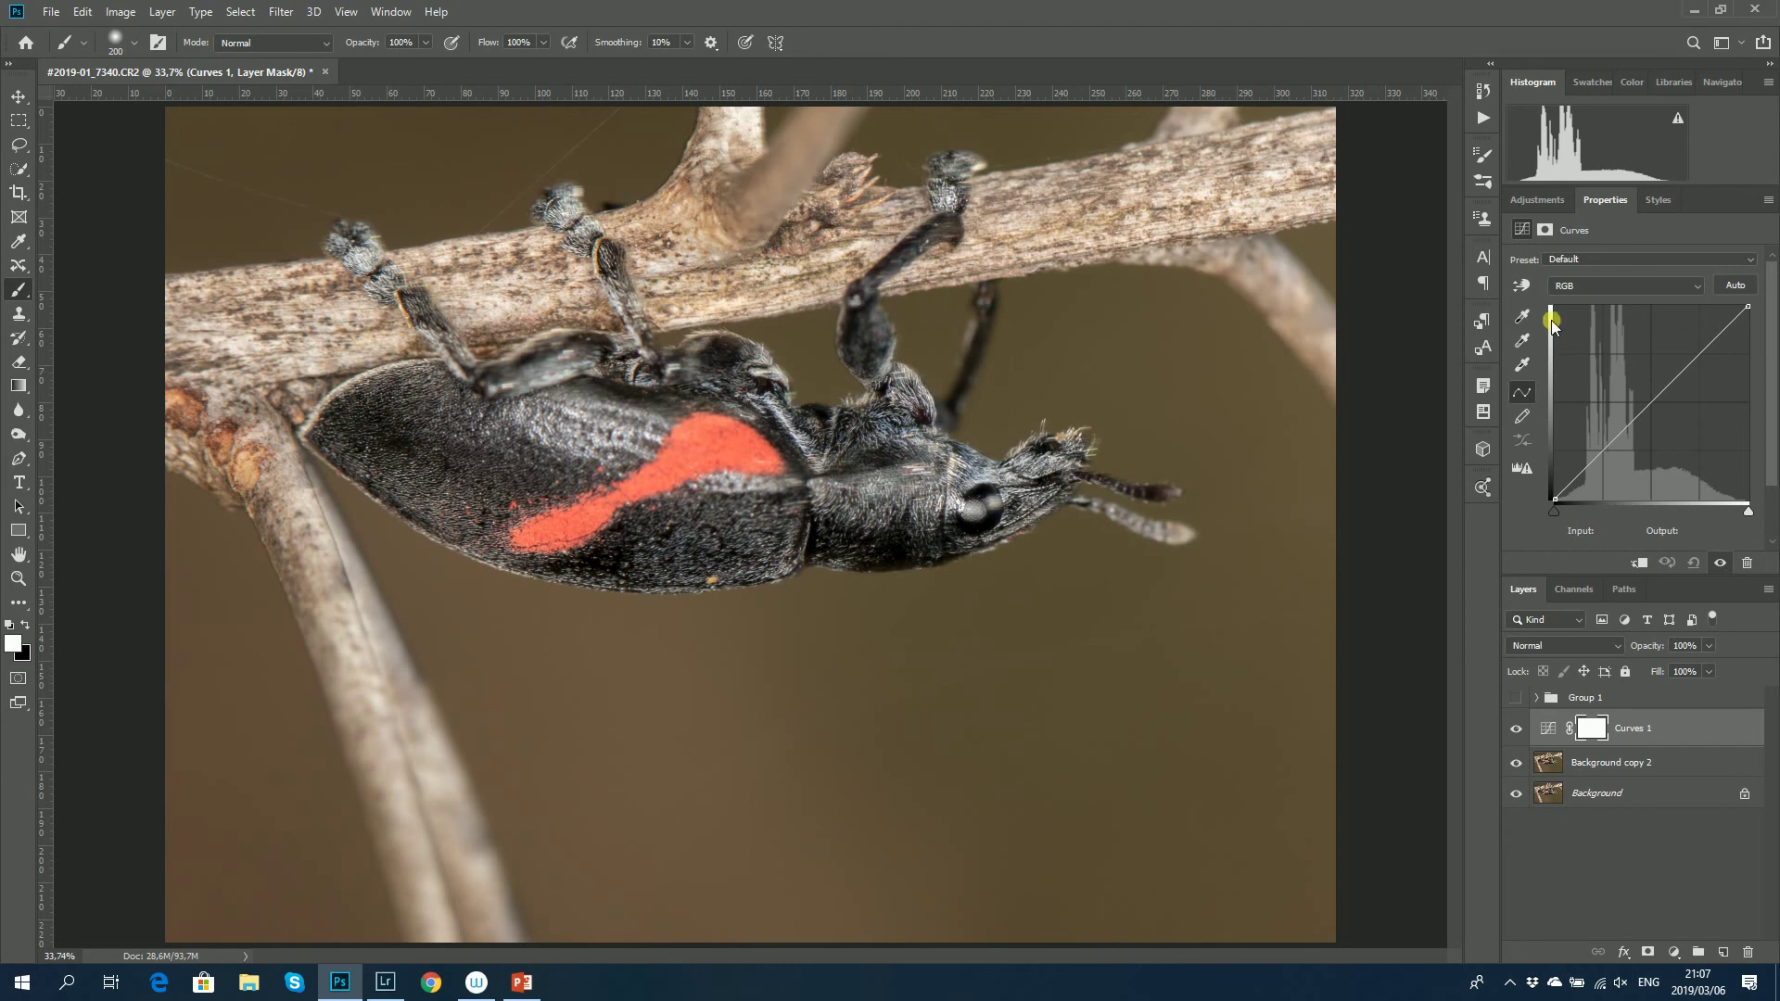
- Darken the image on Curves 1 with targeted adjustment, bringing the RGB curve point to input 192, output 130
left_click(1526, 290)
left_click(1521, 285)
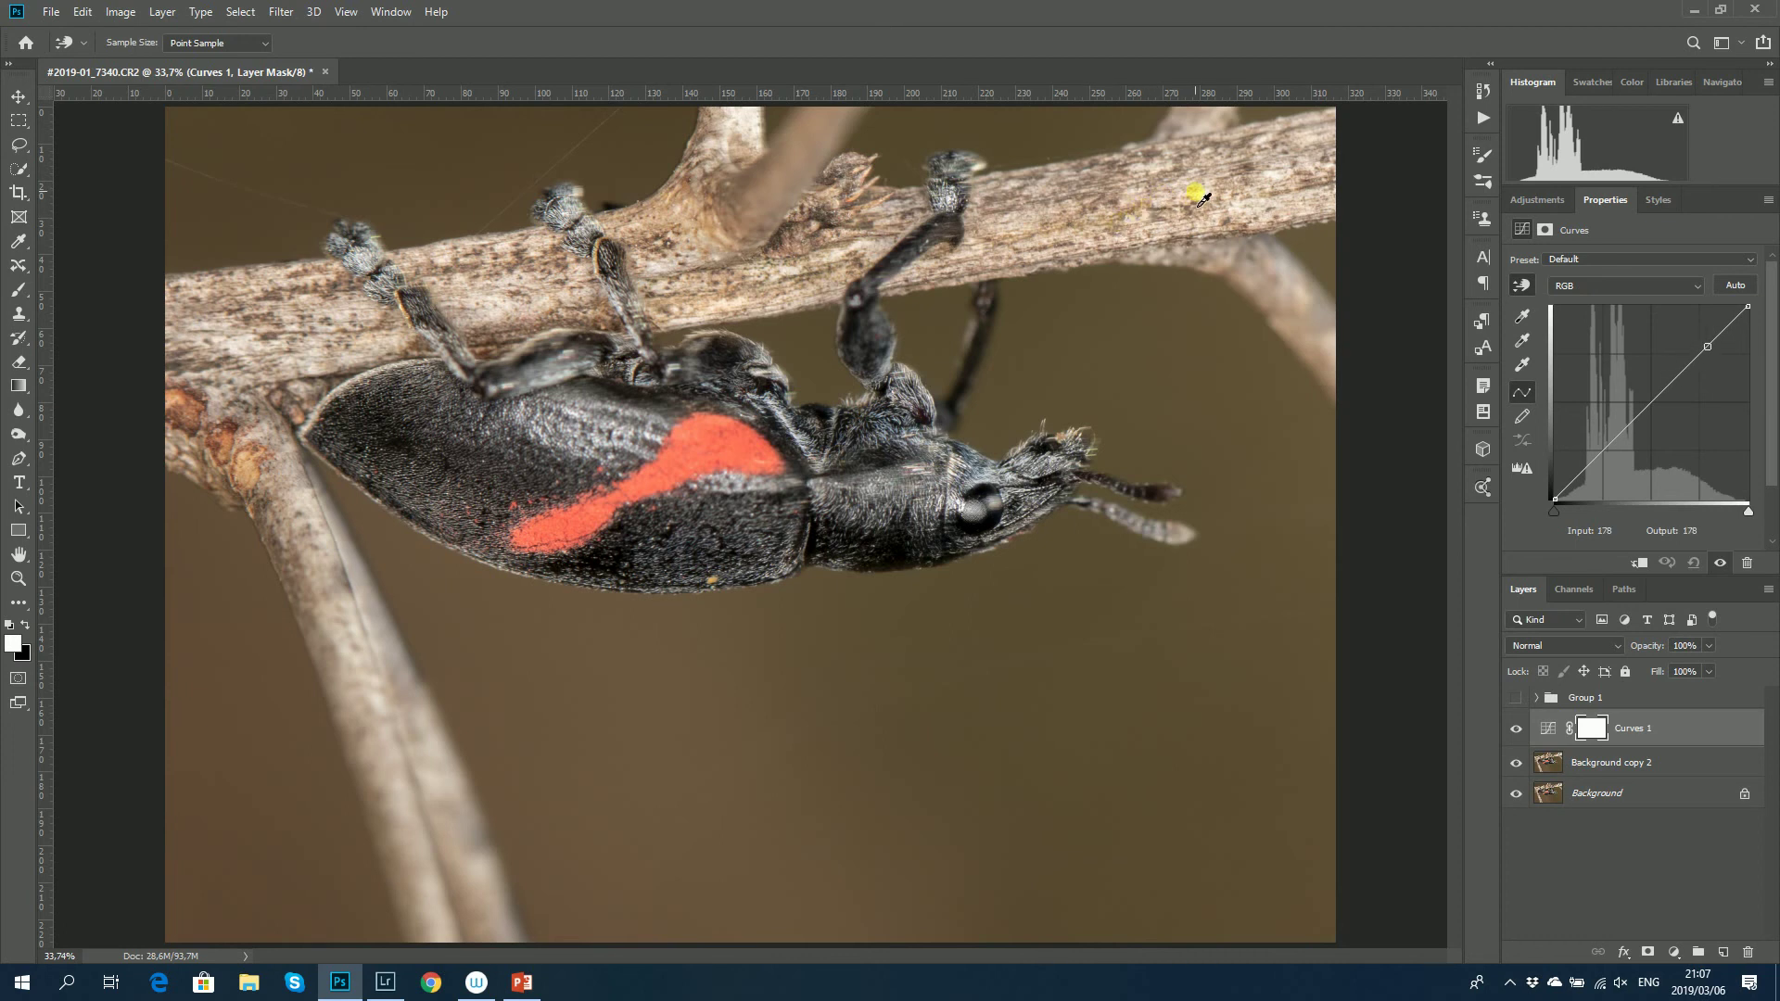
left_click_drag(1202, 197, 1206, 231)
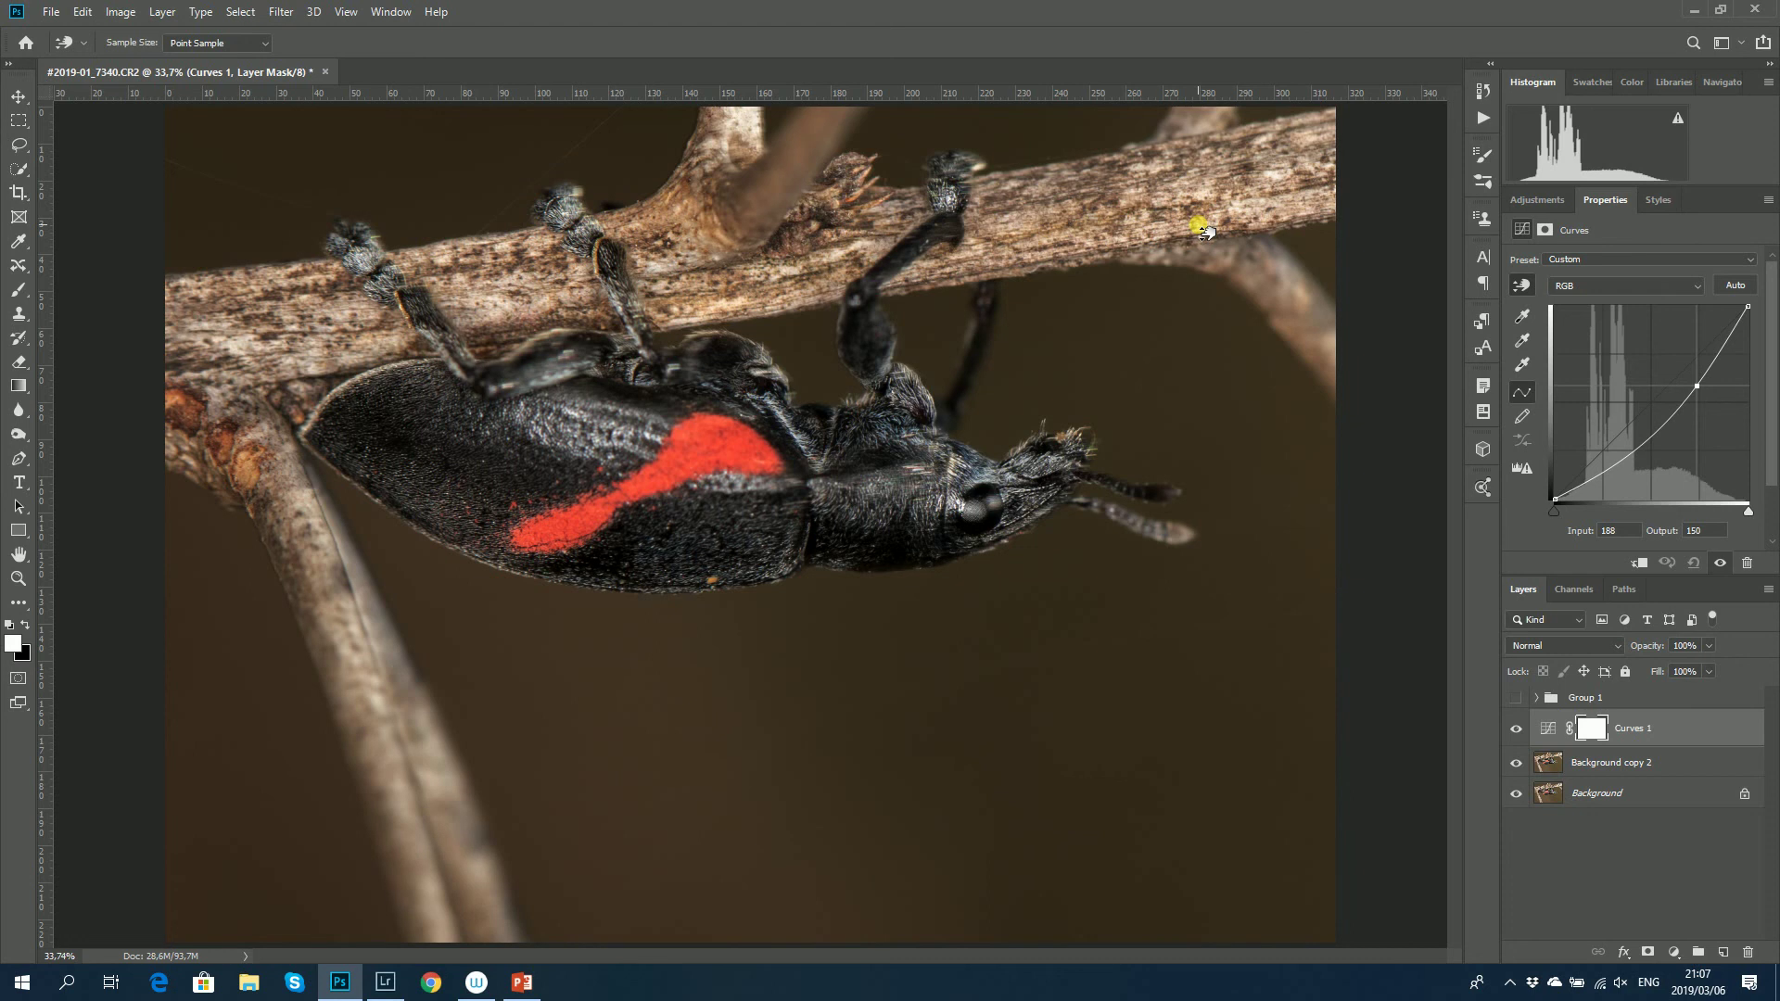
left_click_drag(1206, 232, 1206, 234)
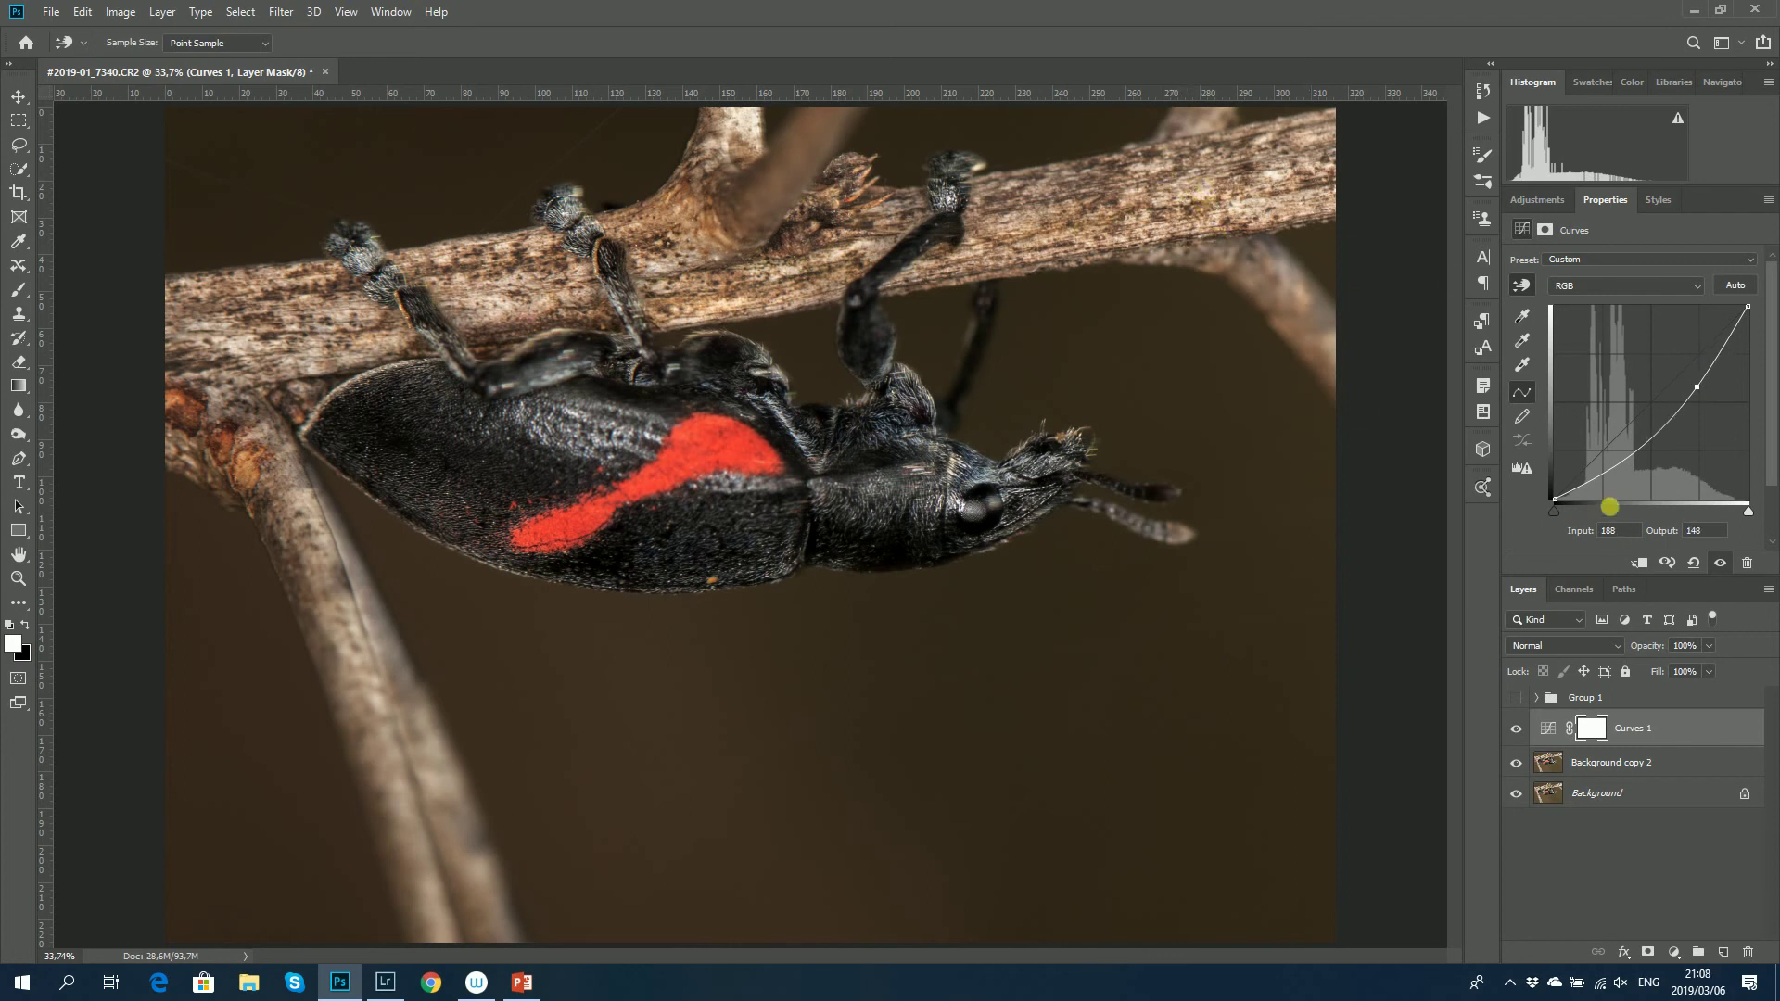
left_click_drag(1705, 398, 1707, 409)
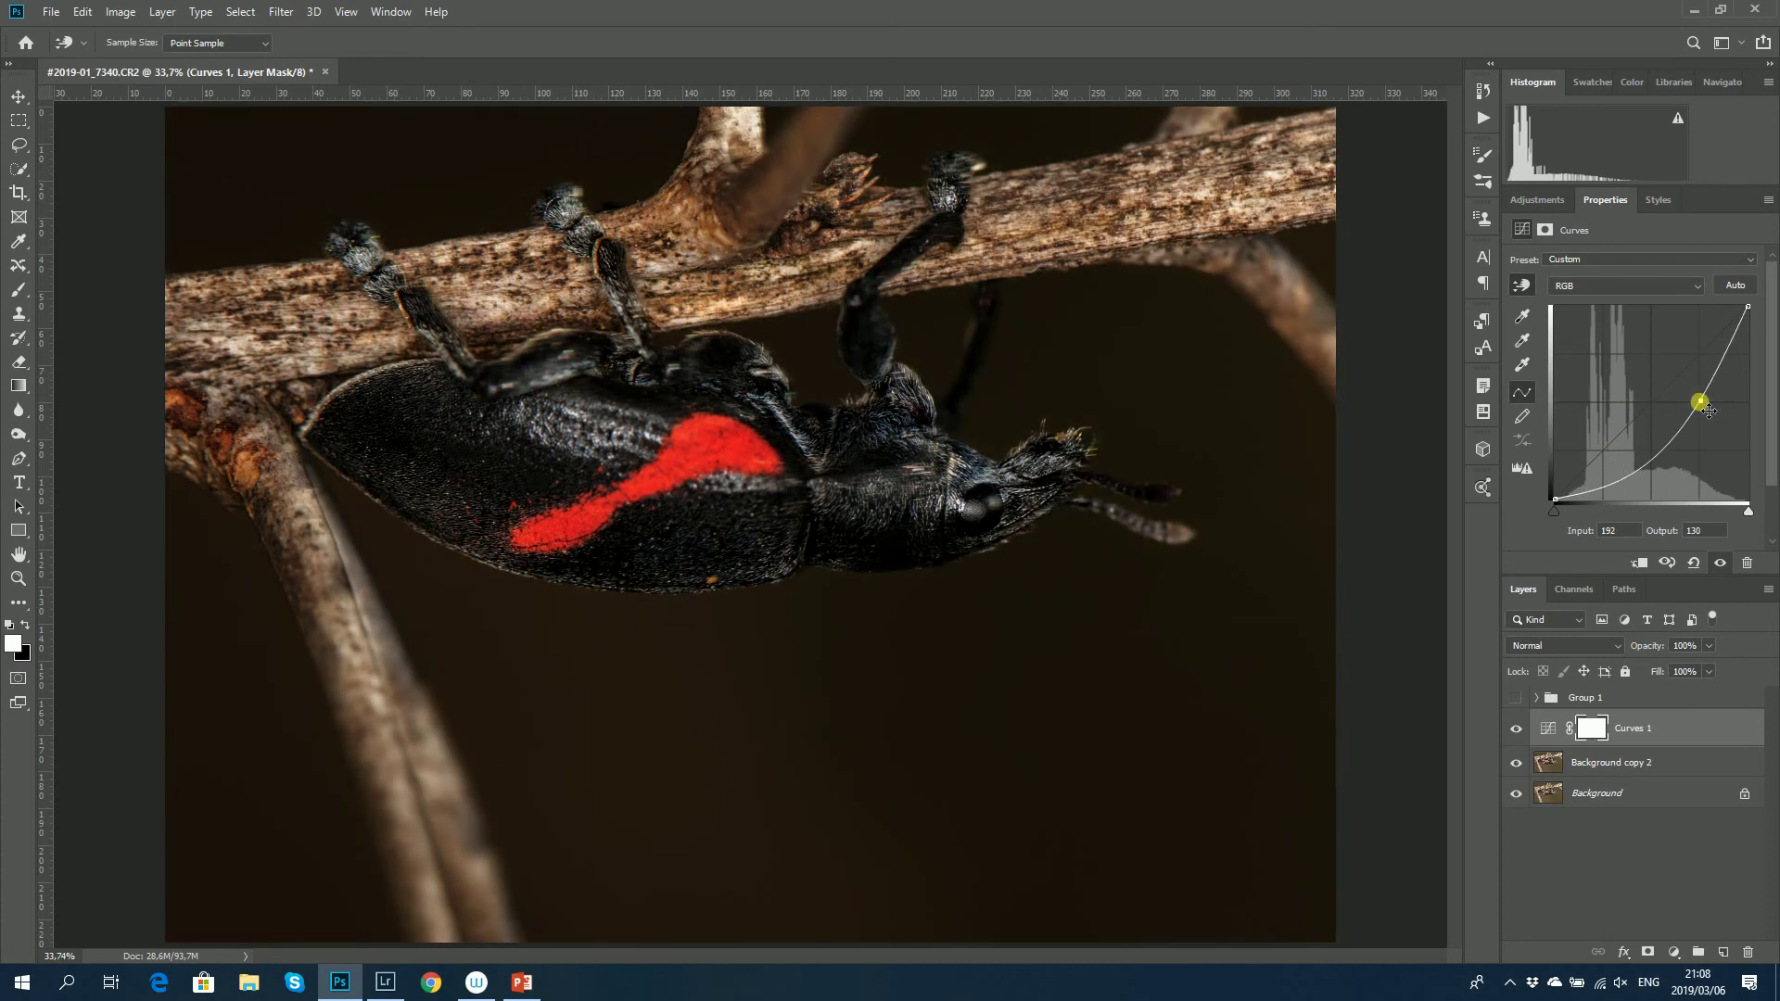
- Invert the Curves 1 layer mask to black to hide the darkening, with the Brush tool active
key("b")
left_click(1599, 735)
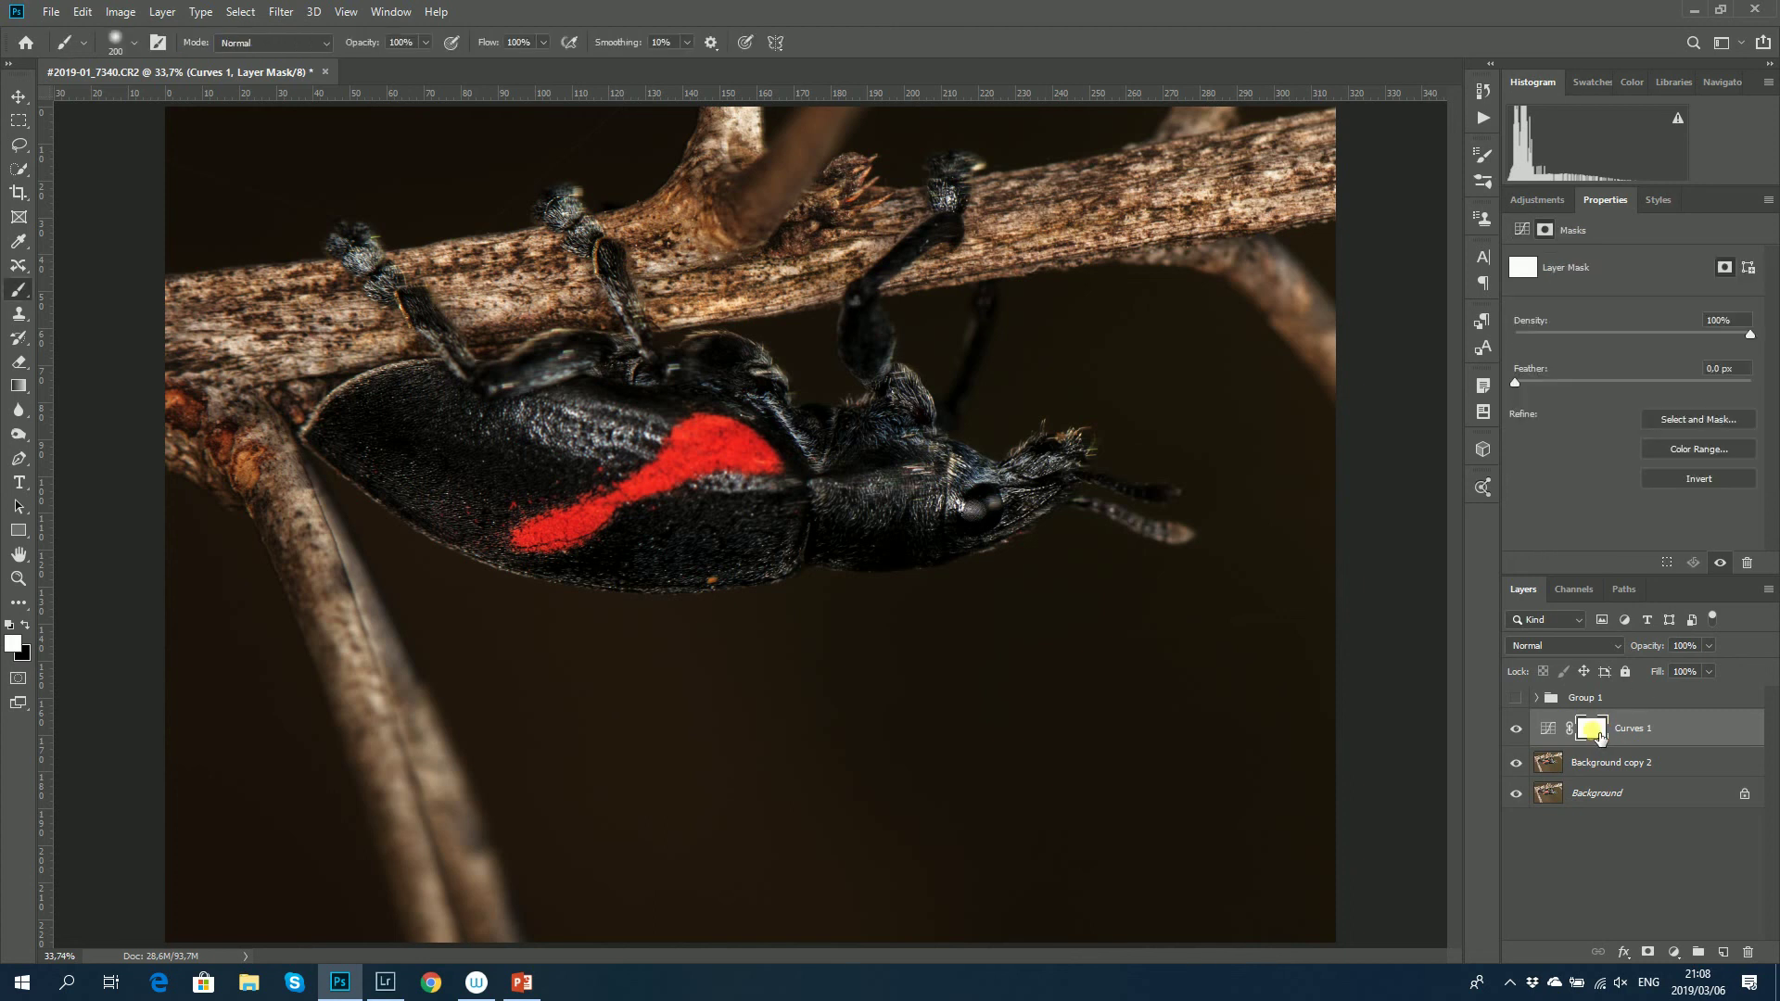
left_click_drag(1599, 735, 1601, 739)
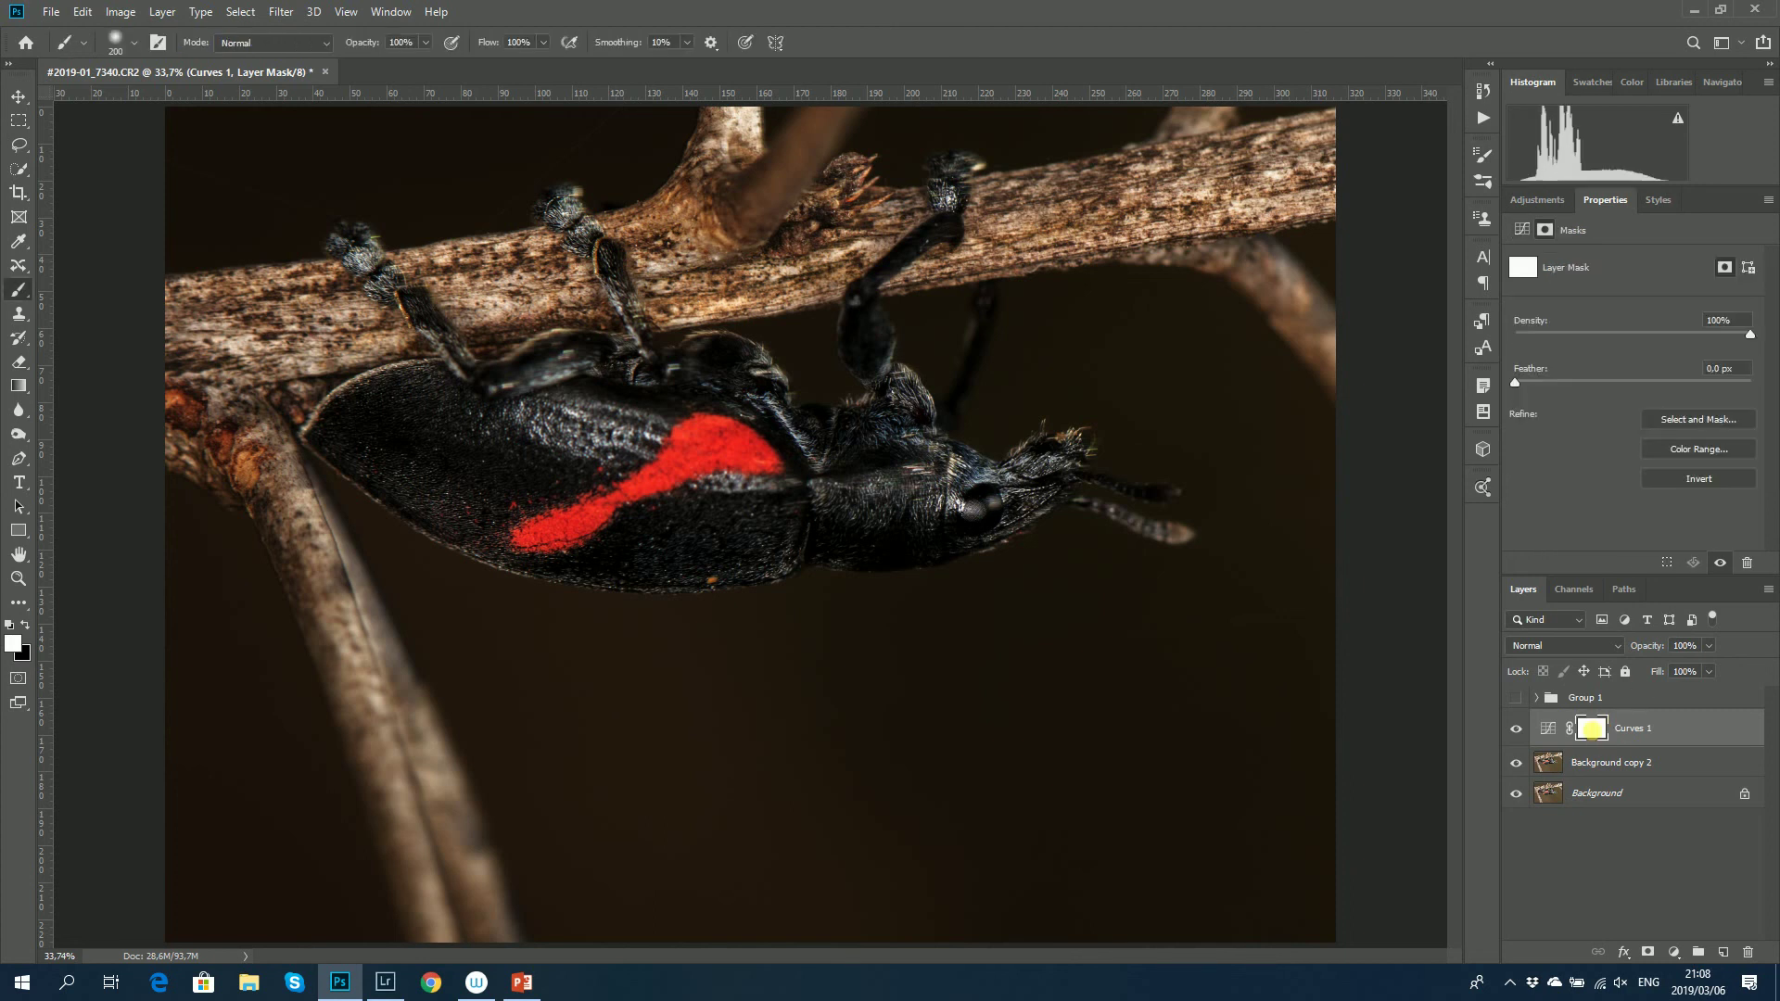
key("ctrl+i")
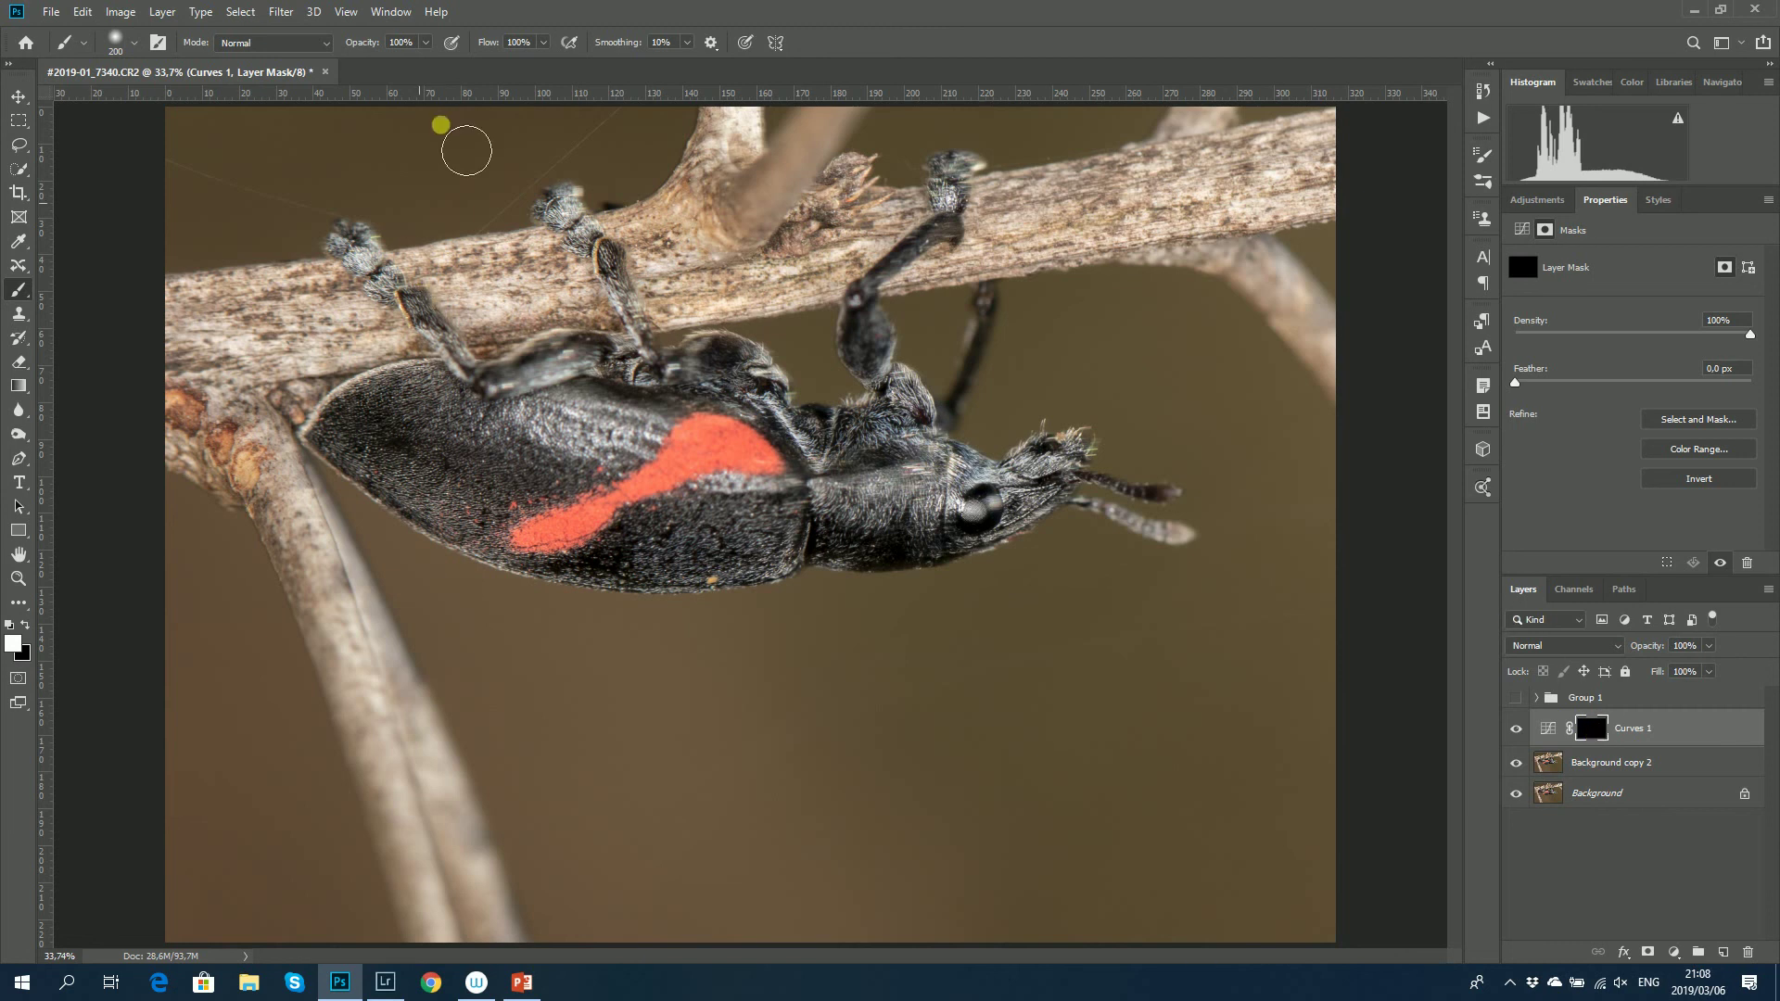
- Set the Brush tool's opacity to 75% and enable pen pressure for opacity
left_click(450, 43)
left_click(425, 43)
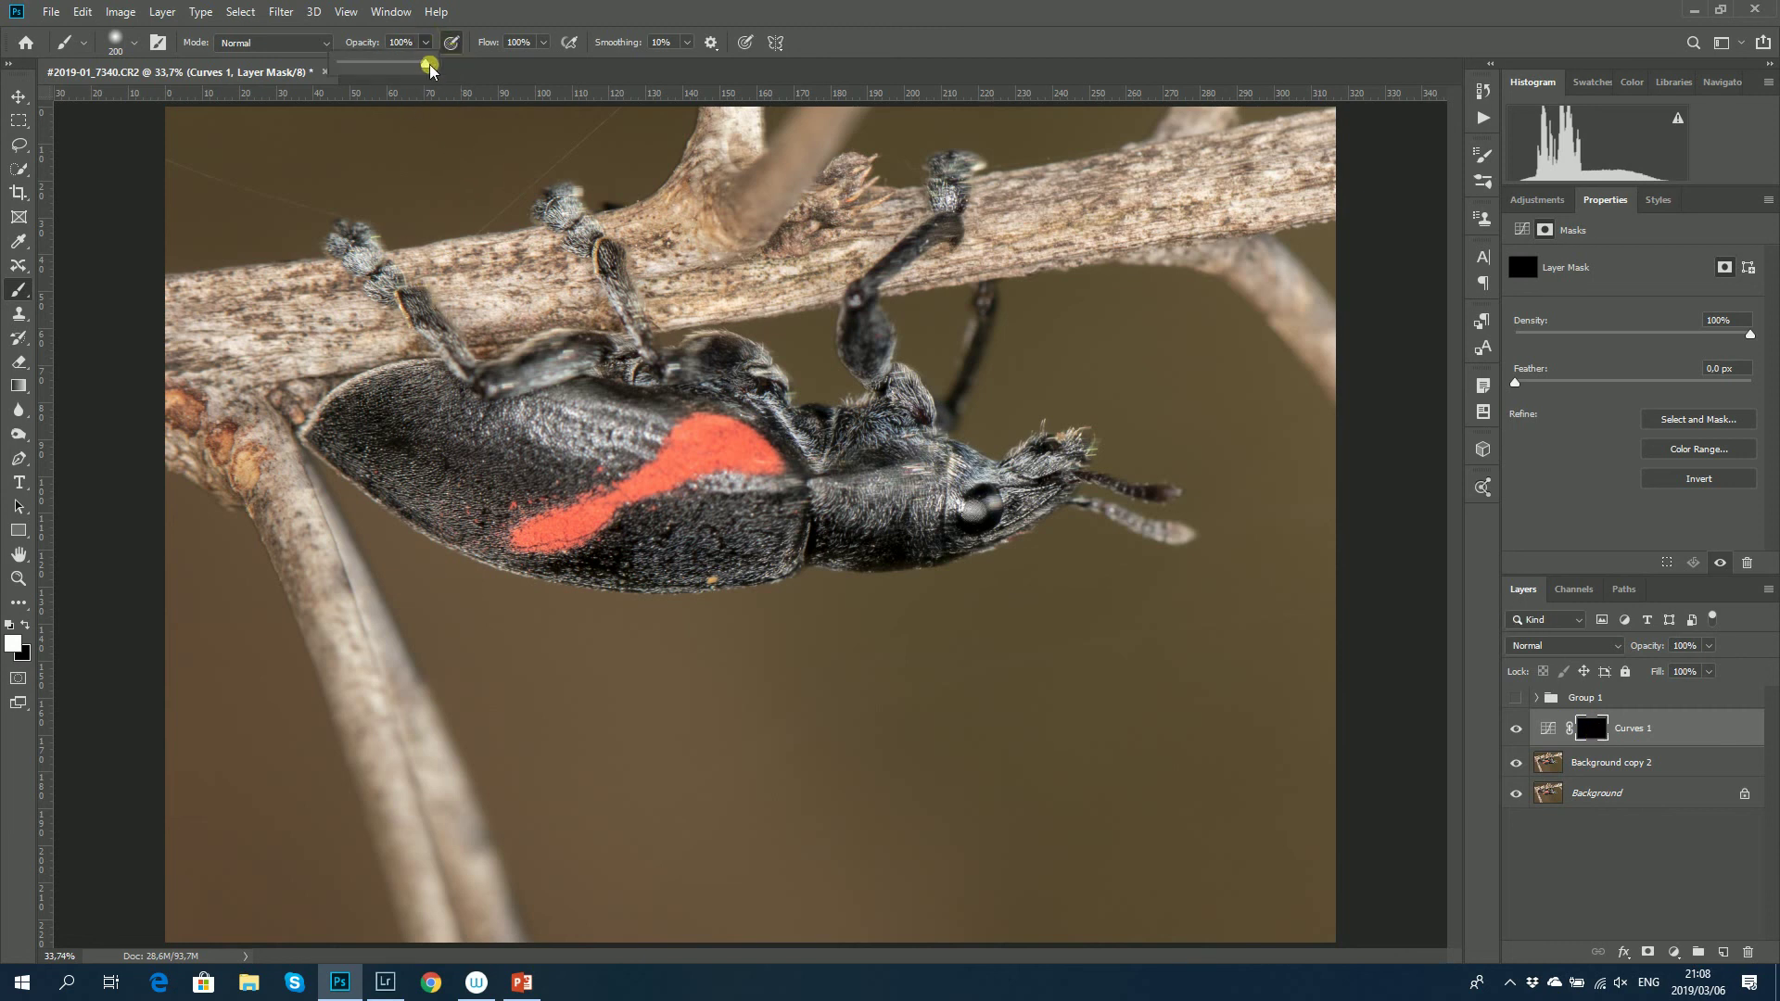
left_click_drag(421, 66, 411, 69)
left_click(14, 289)
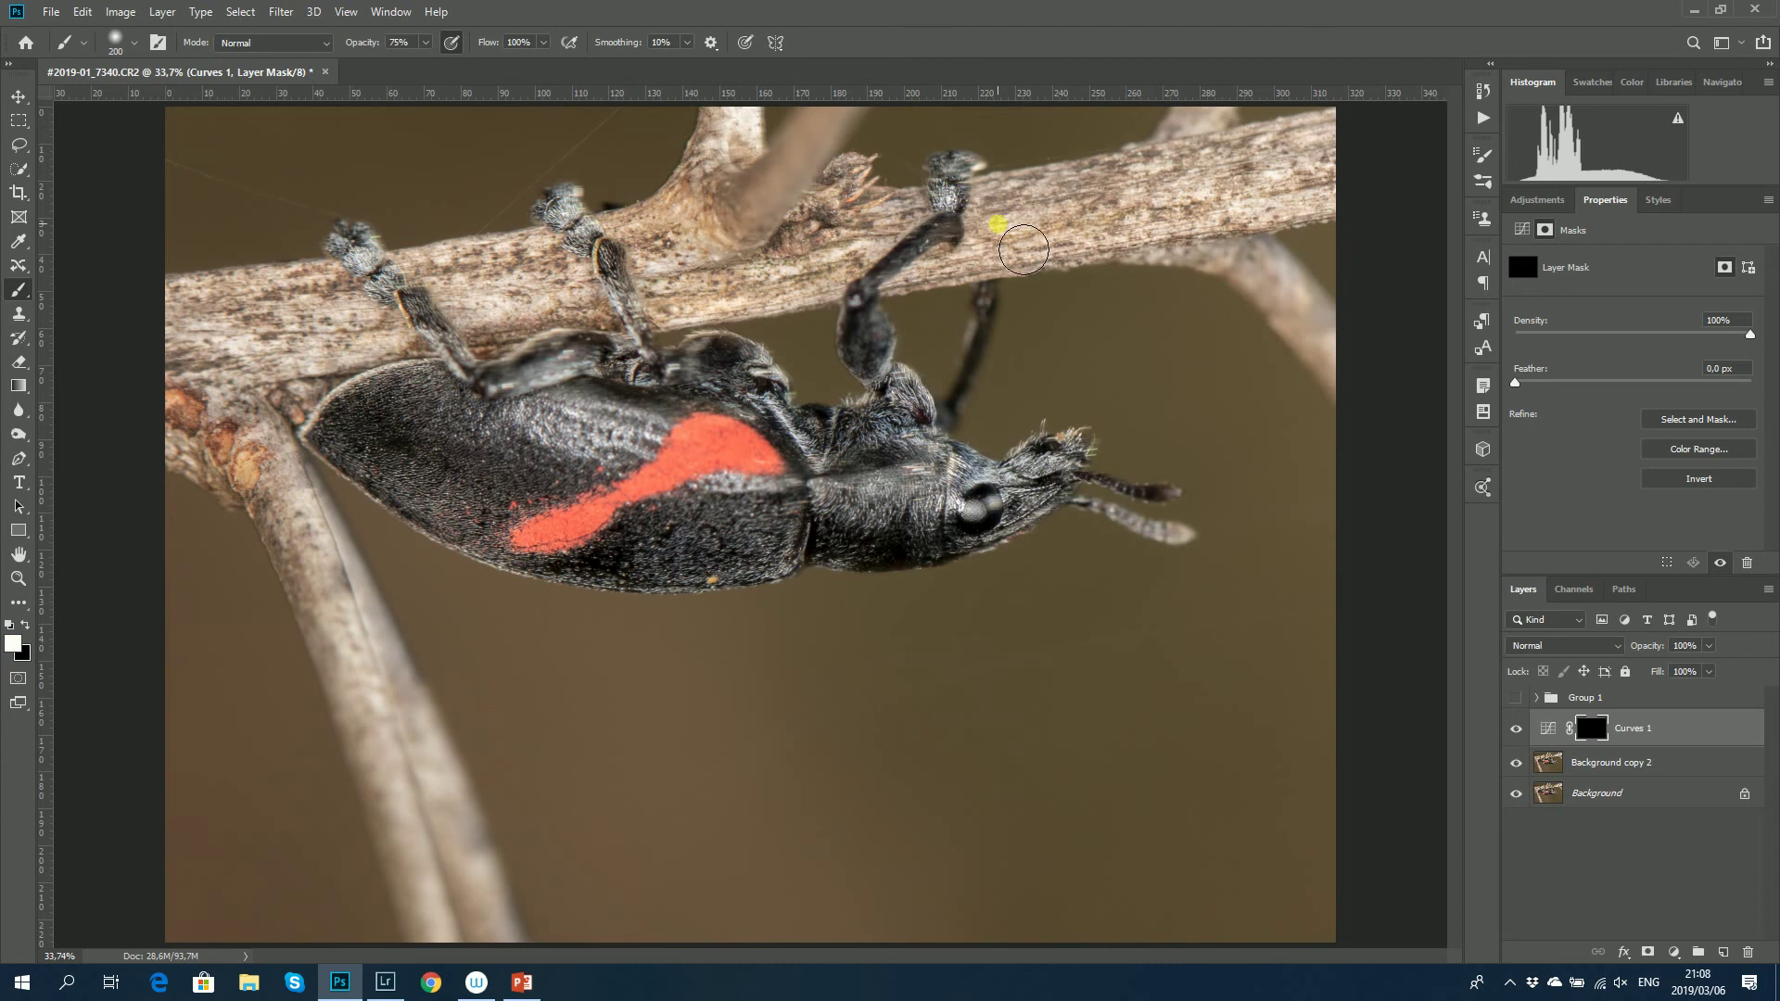
- Paint white on the Curves 1 mask over the upper branch's right part, using brush sizes of 400 px and 125 px
key("bracketright")
key("bracketleft")
left_click(129, 46)
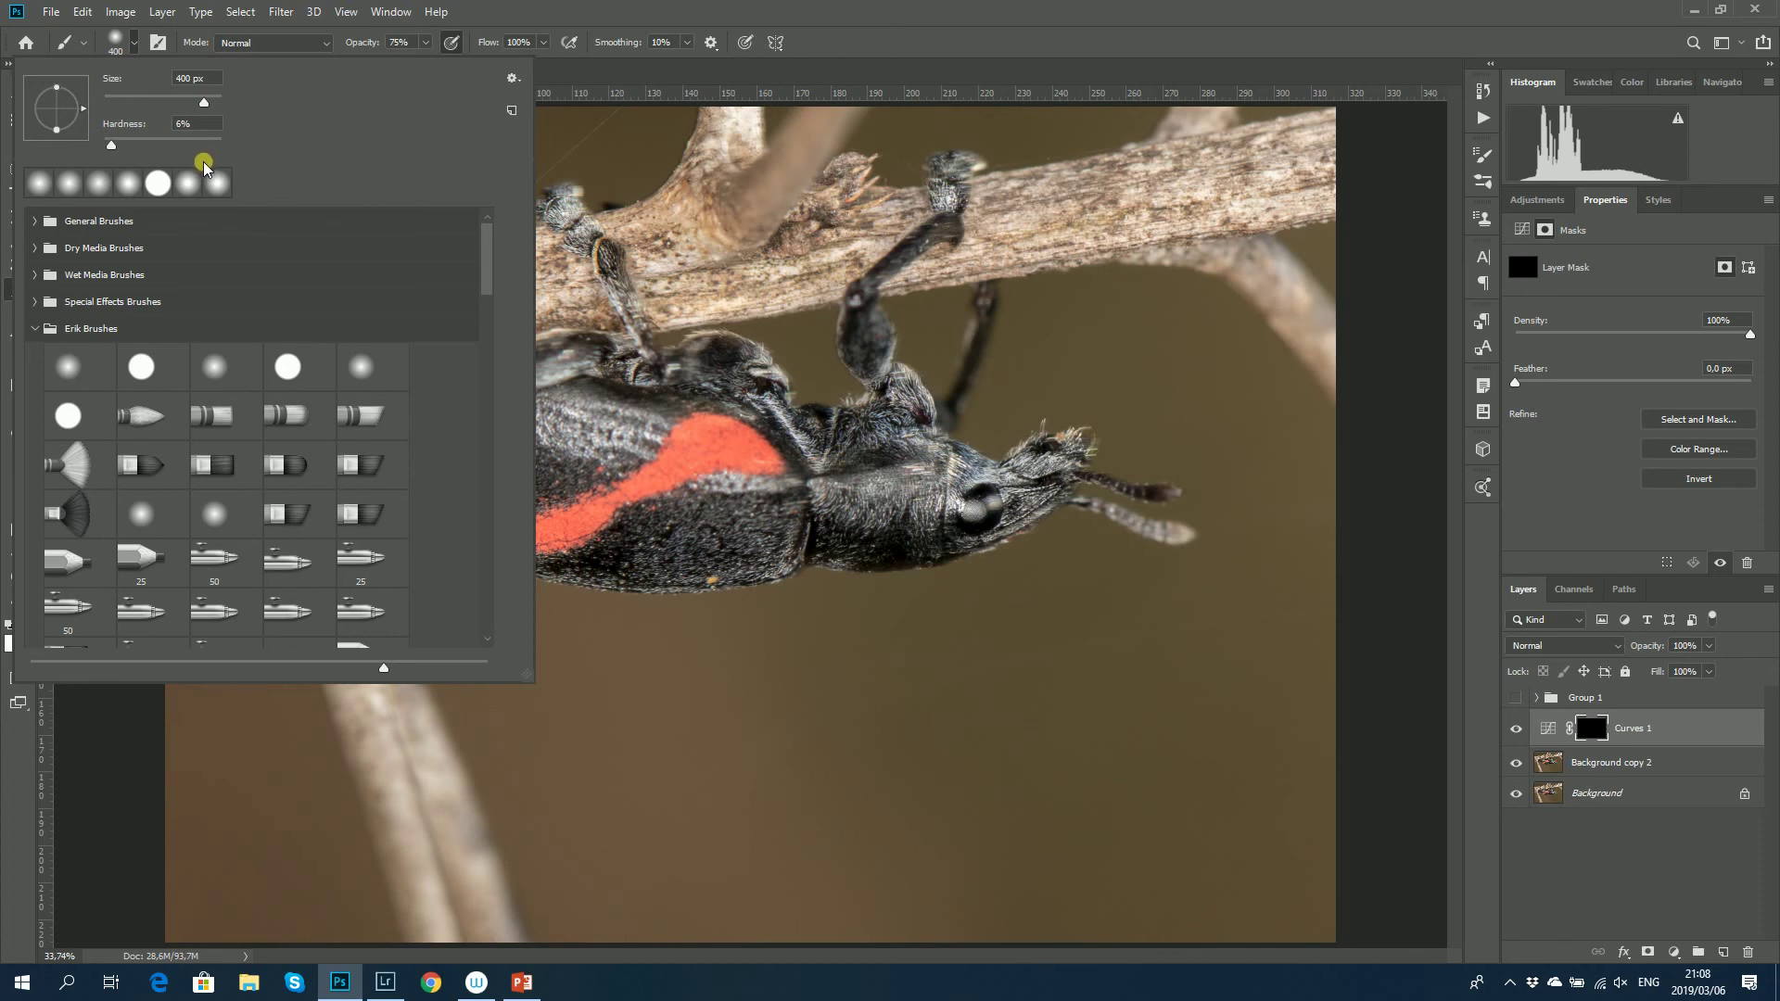
key("Return")
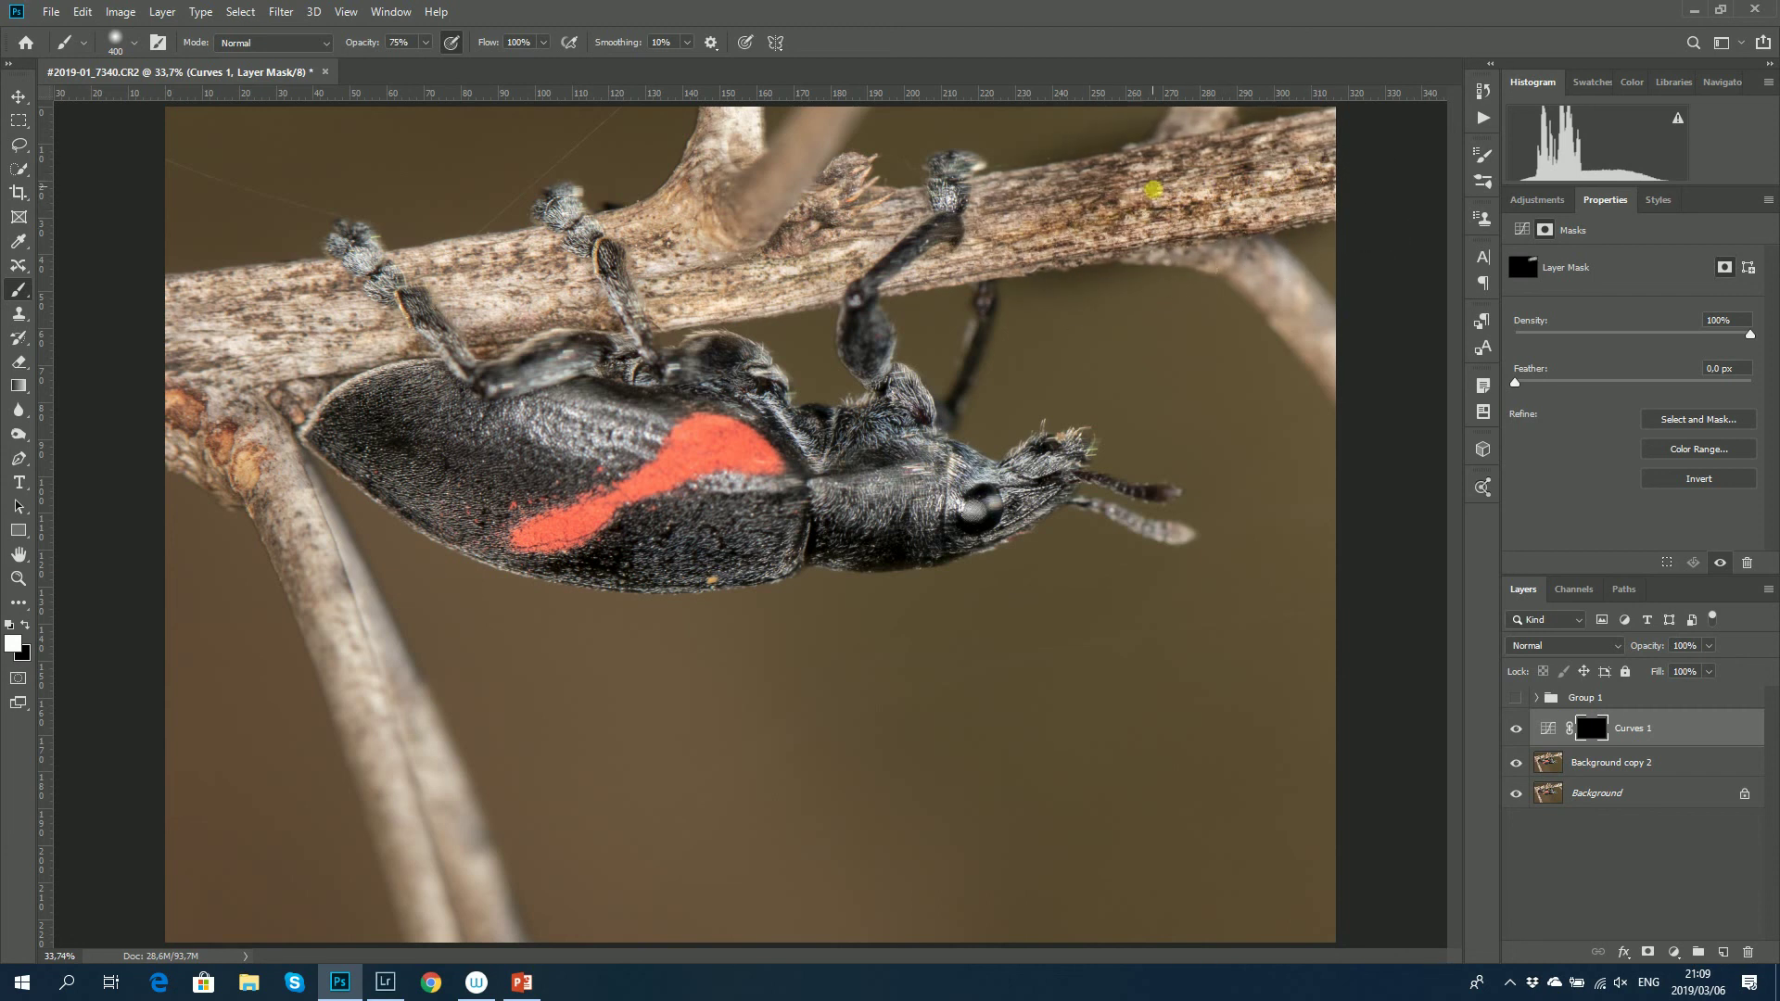
key("bracketleft")
key("bracketleft")
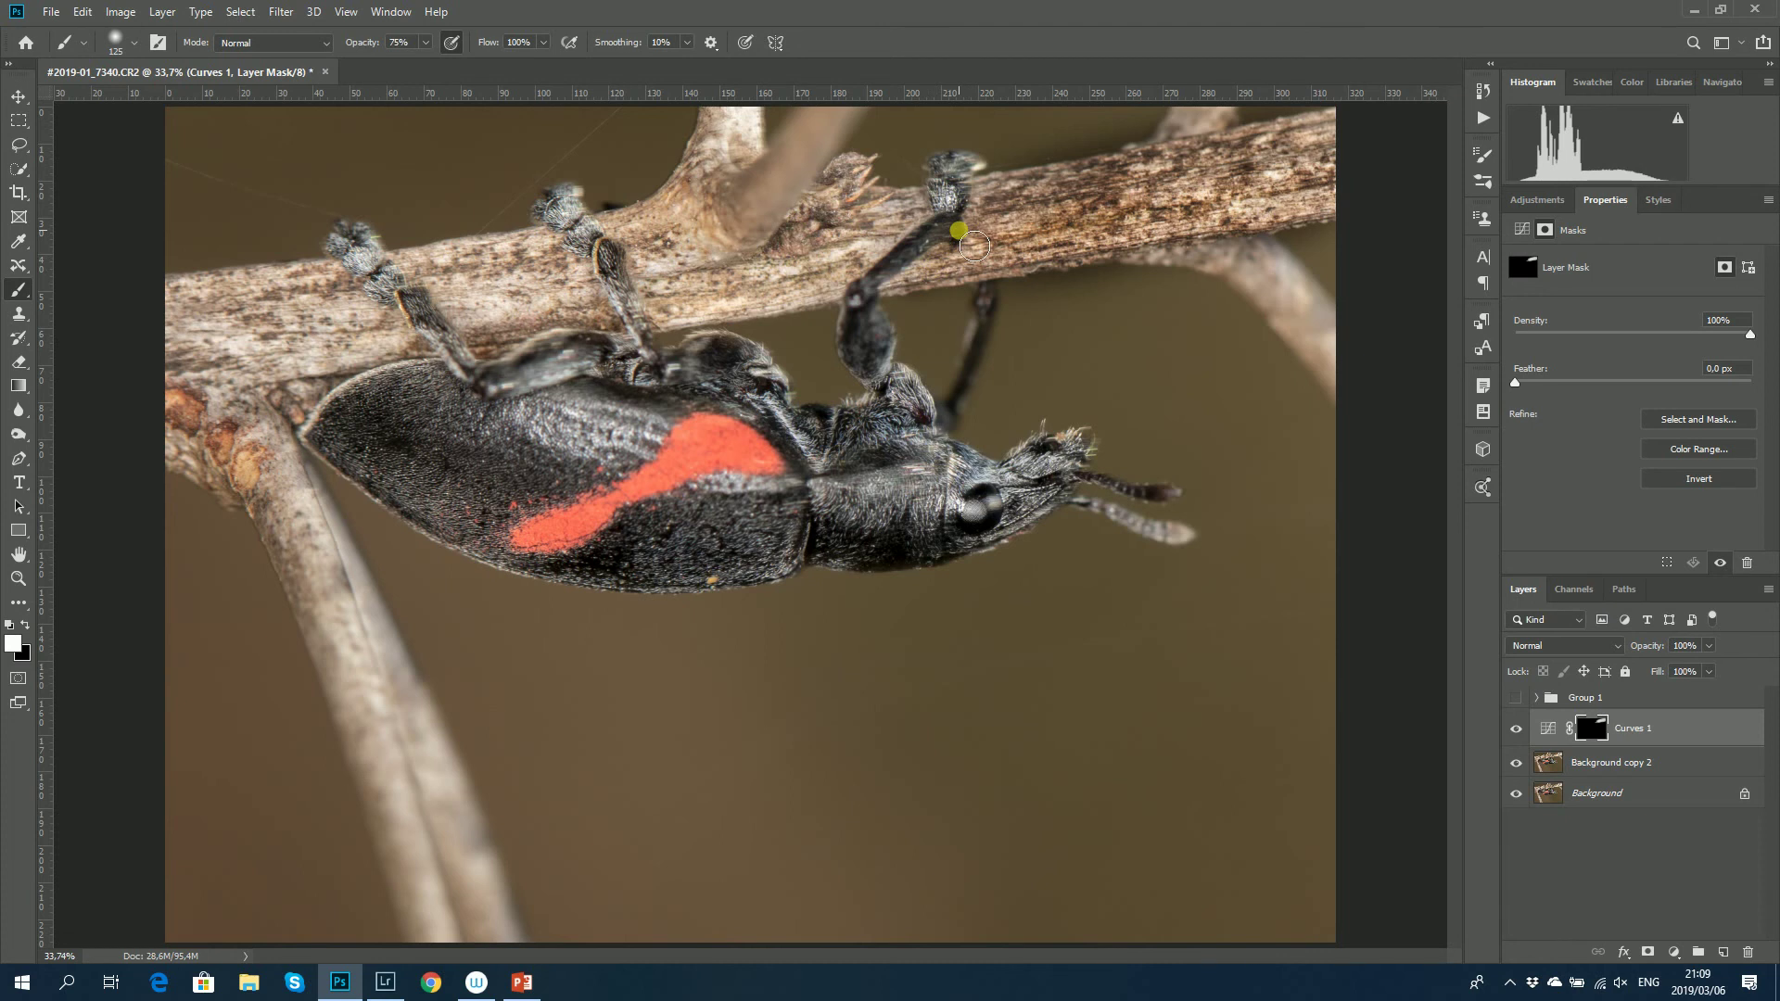
key("alt")
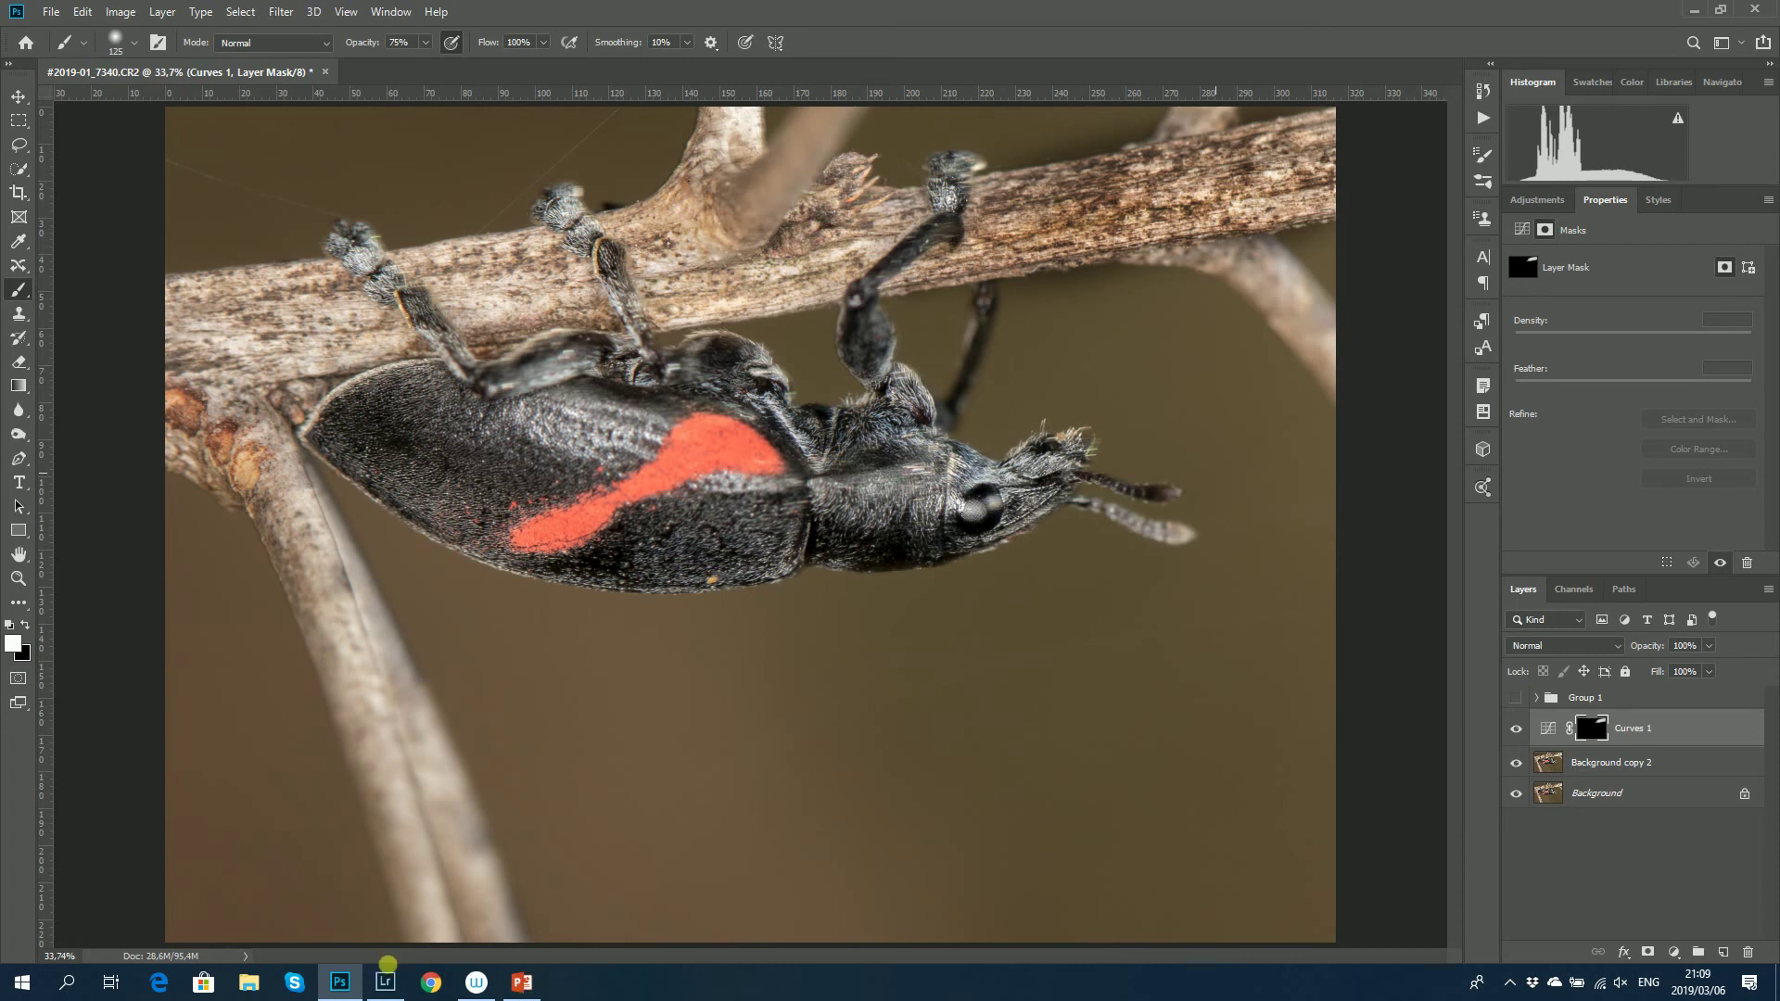
- View the photo in Lightroom Classic, return to Photoshop and select the Curves 1 layer mask
left_click(383, 983)
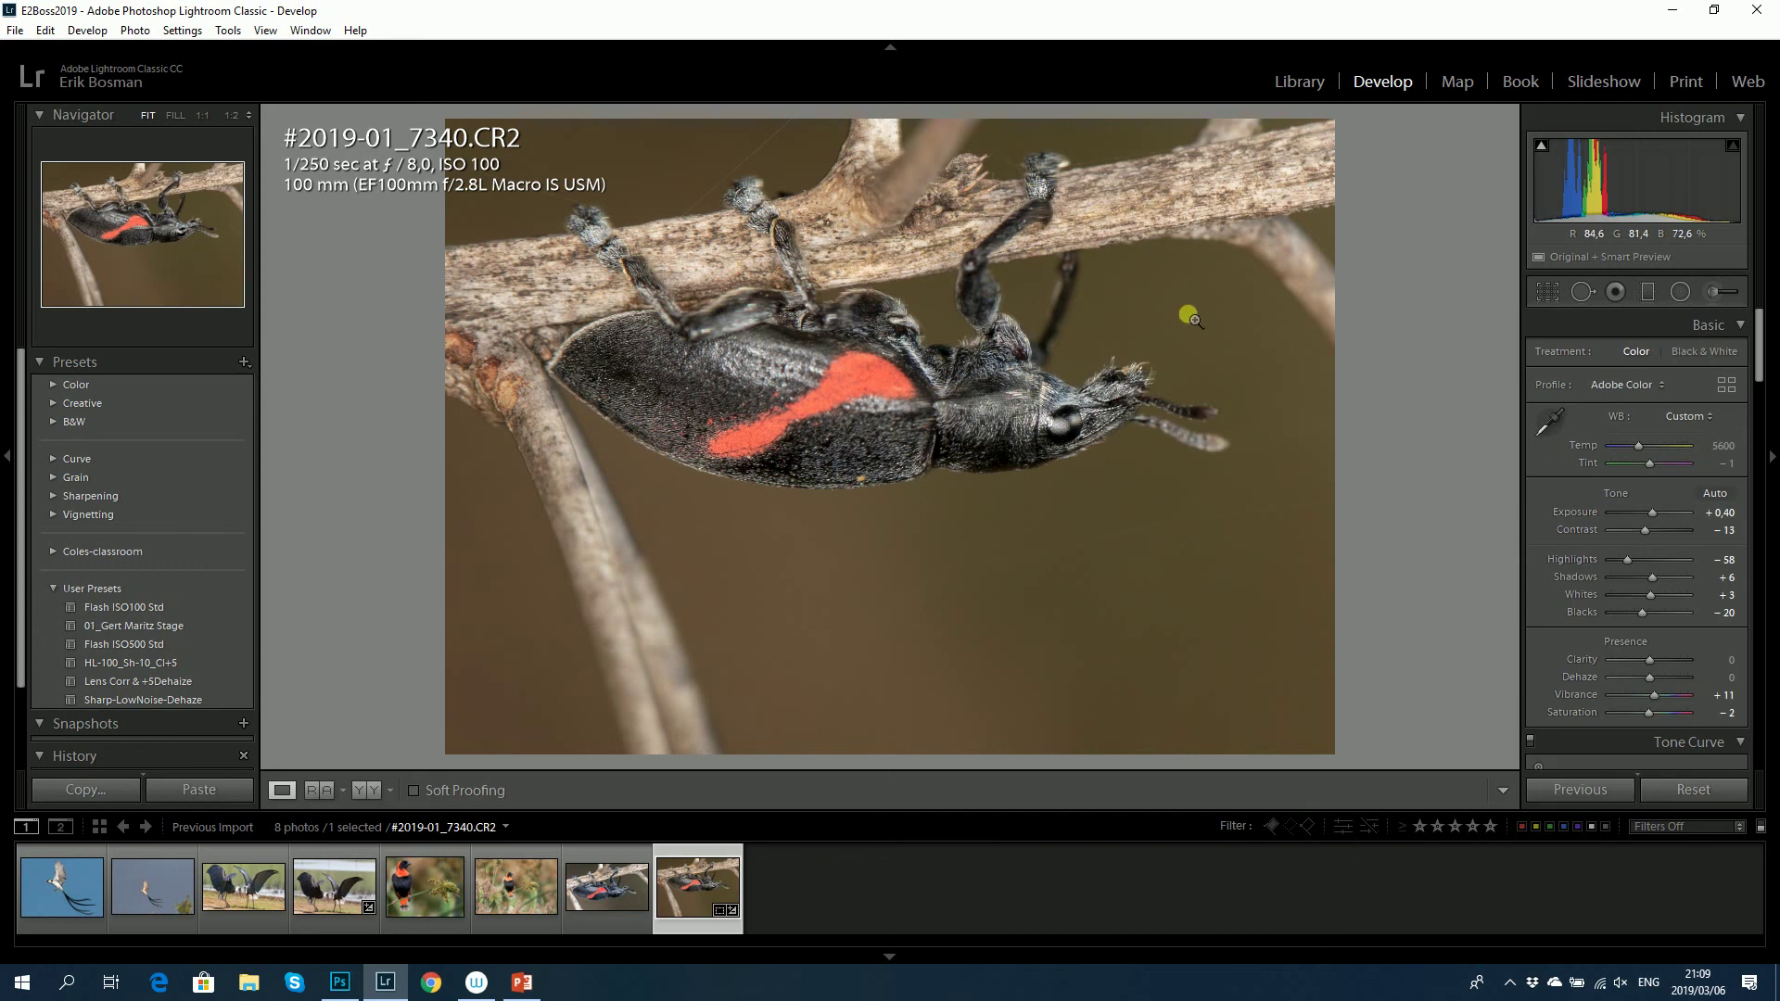
left_click(339, 982)
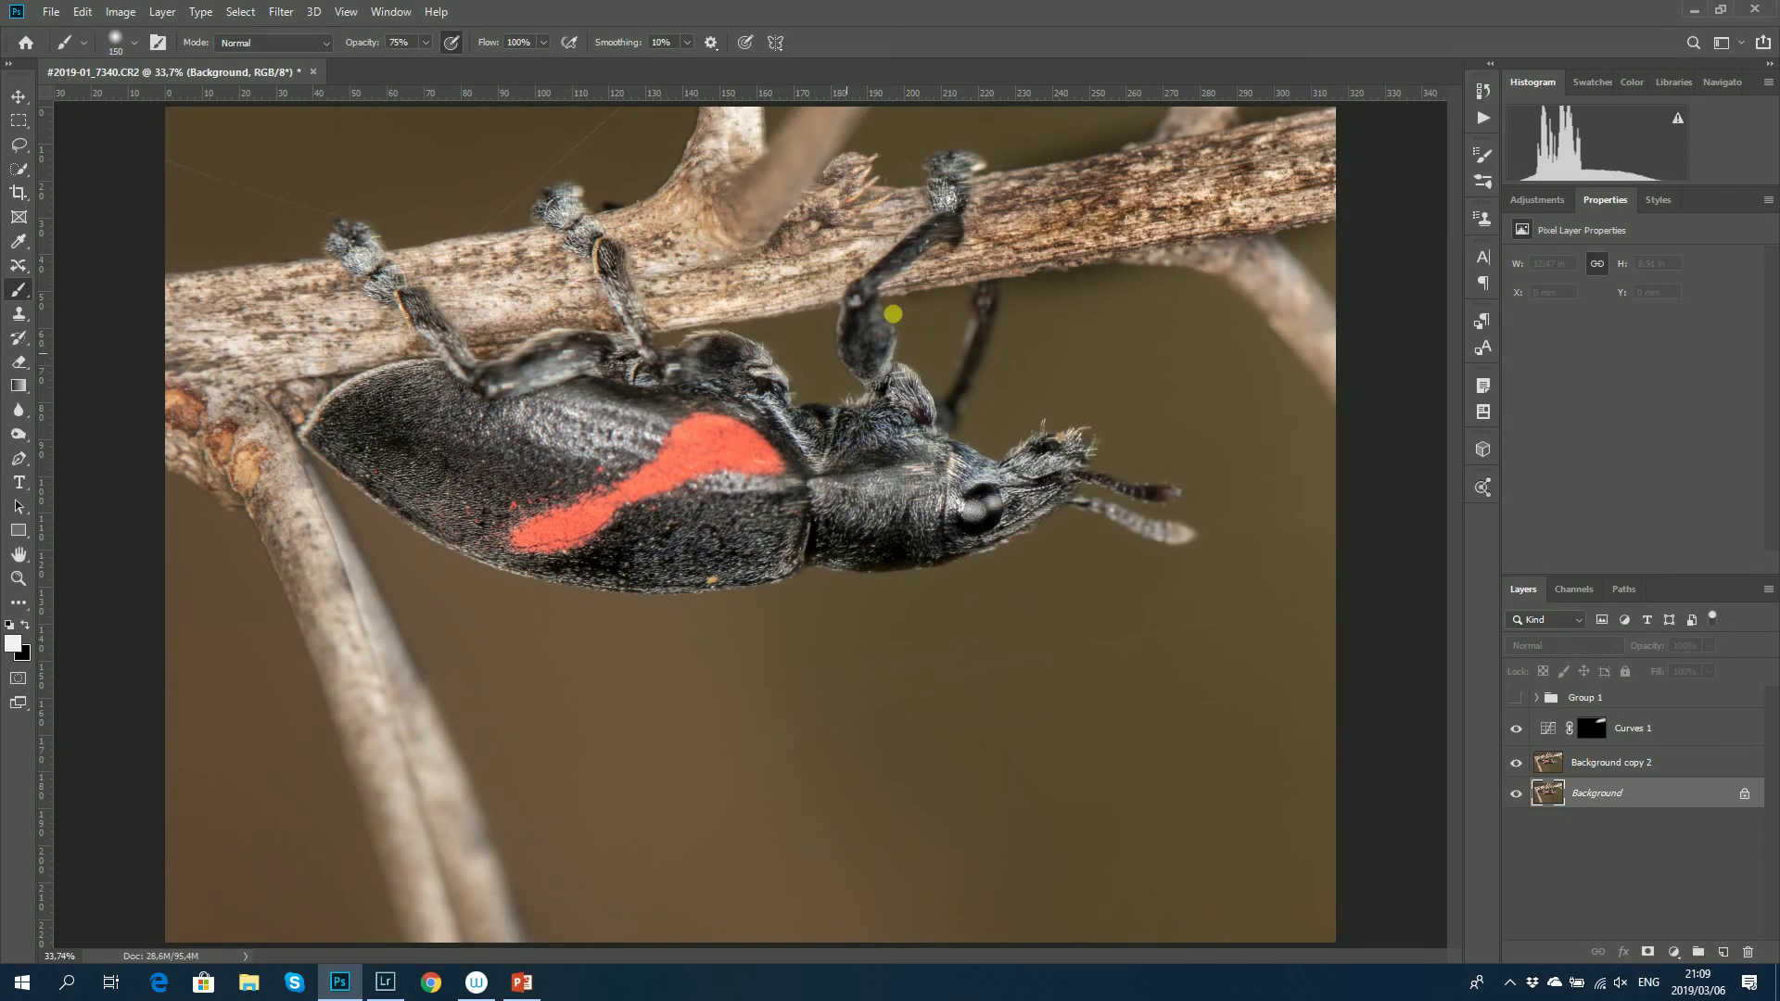
left_click(1589, 732)
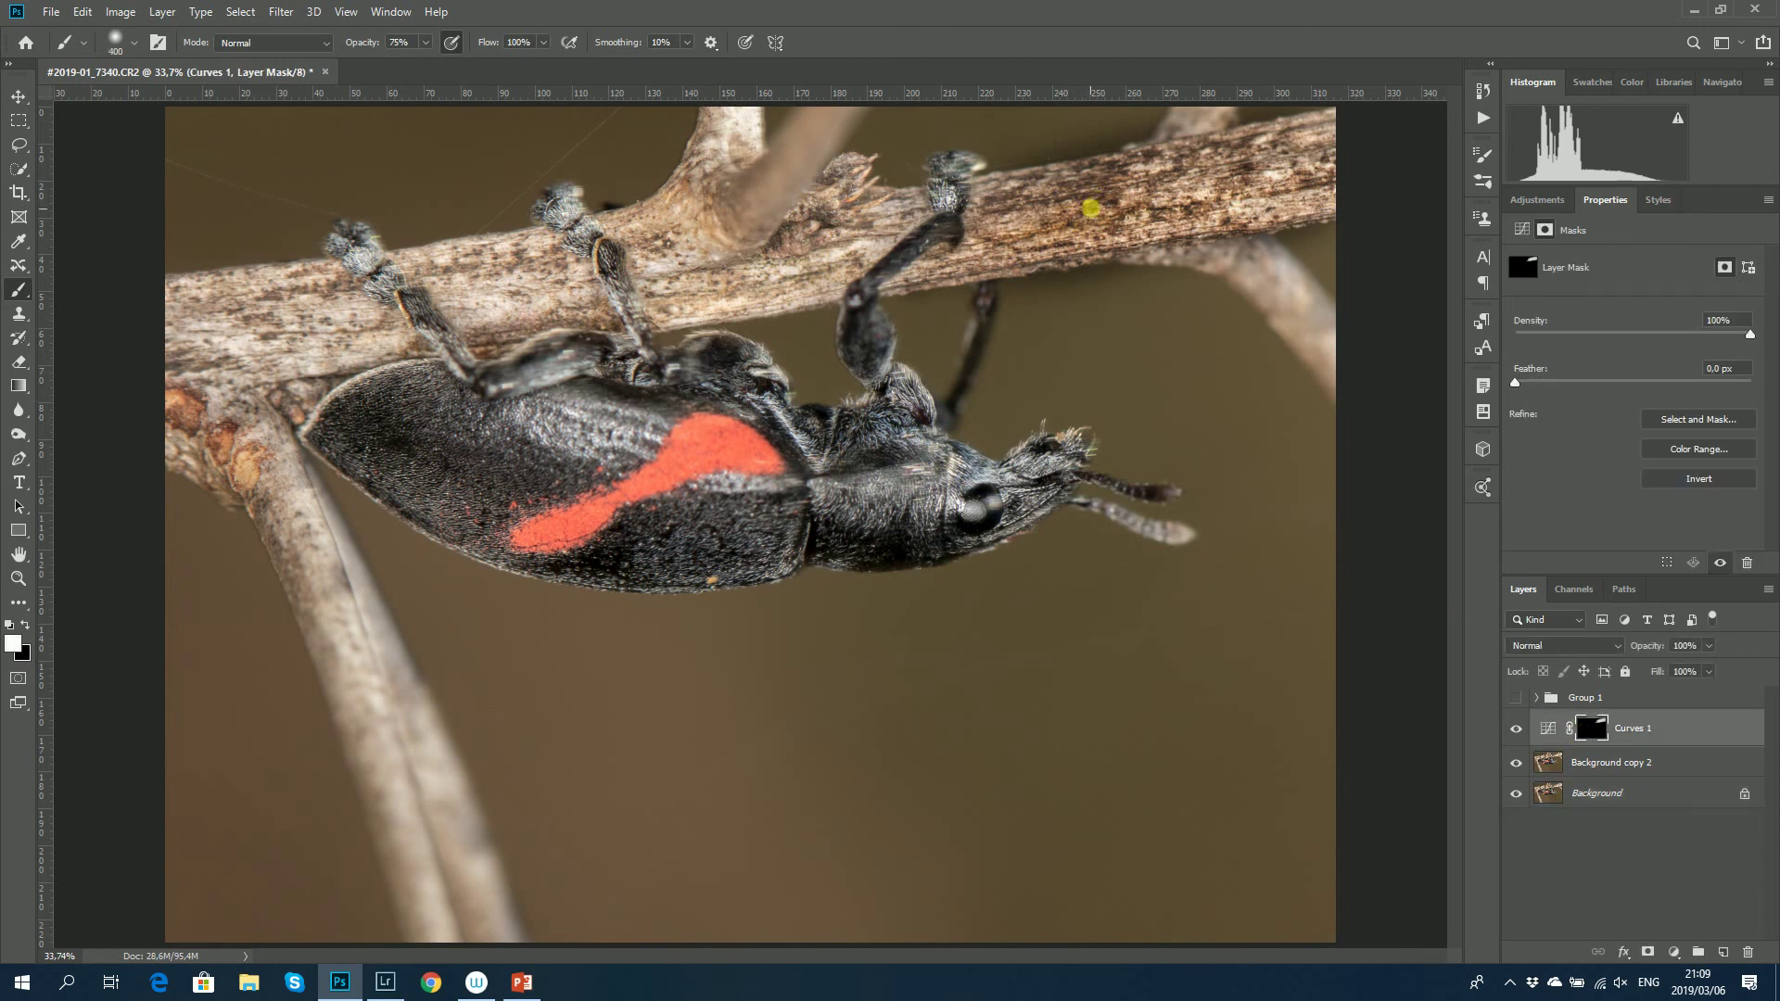
- Enlarge the brush to 2165 px and reduce it in stages to 700 px
key("bracketleft")
key("bracketleft")
left_click(129, 41)
mouse_move(169, 109)
left_mouse_down()
mouse_move(215, 104)
mouse_move(149, 108)
mouse_move(214, 103)
left_mouse_up()
left_click(892, 428)
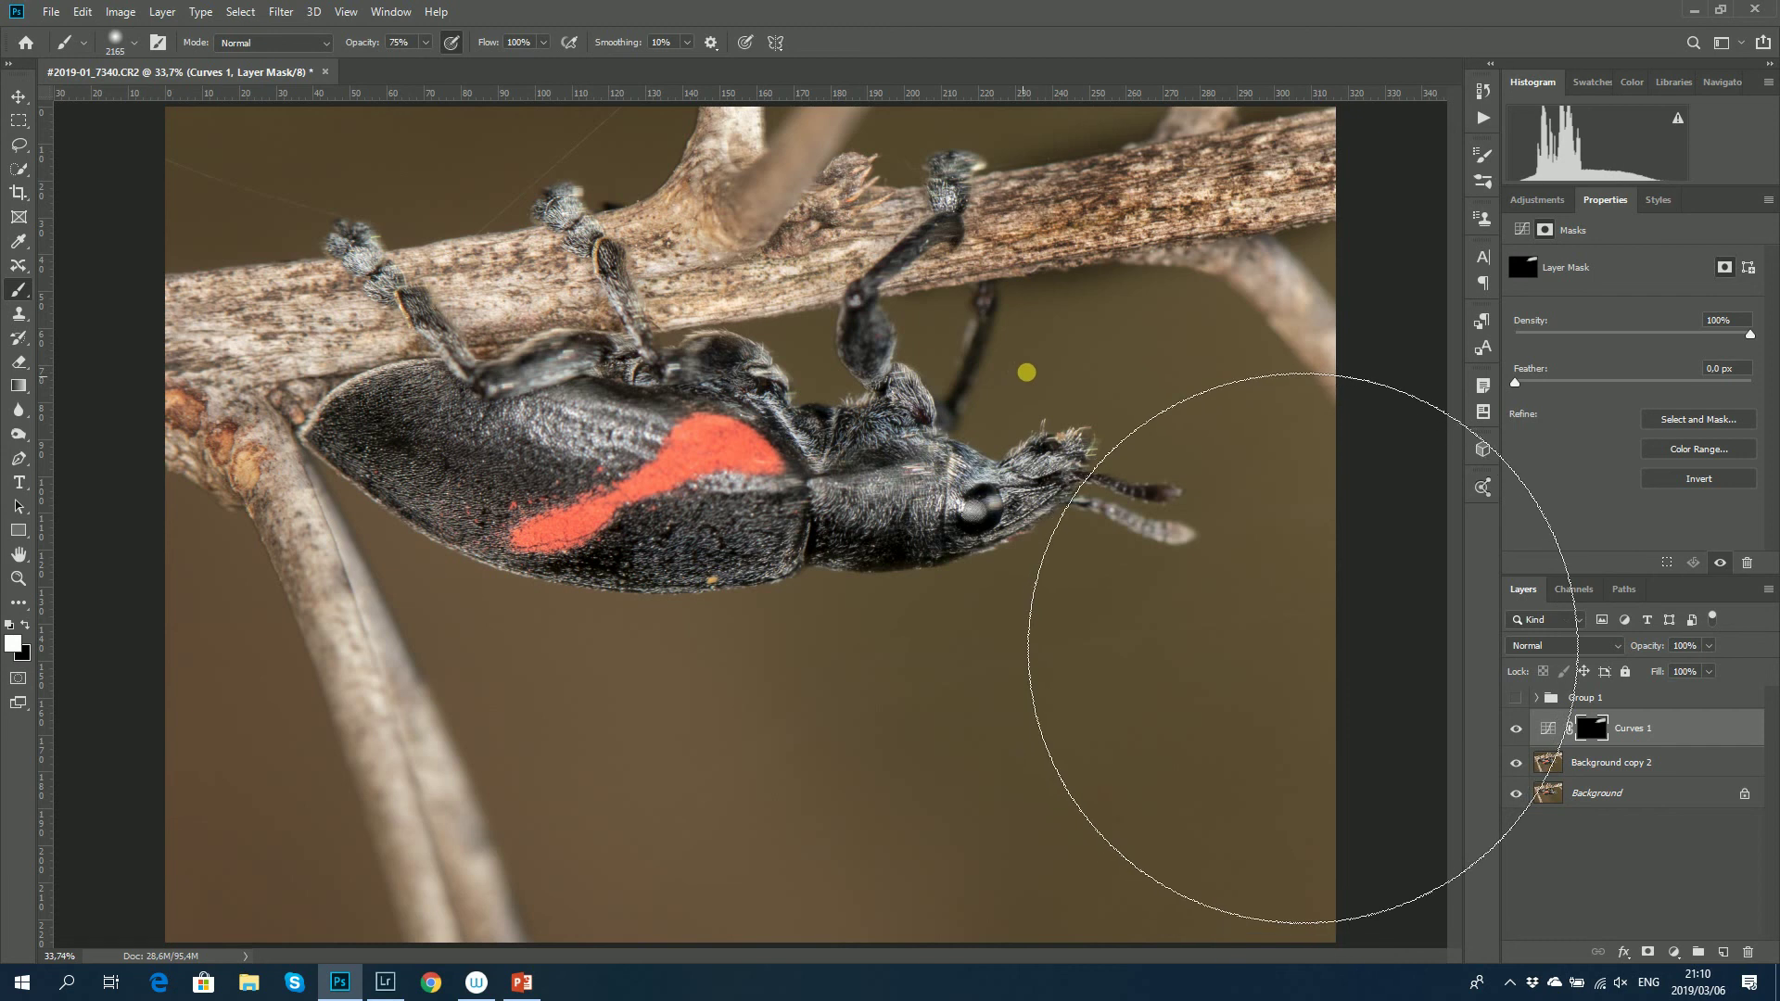
key("bracketleft")
key("bracketleft")
key("bracketleft")
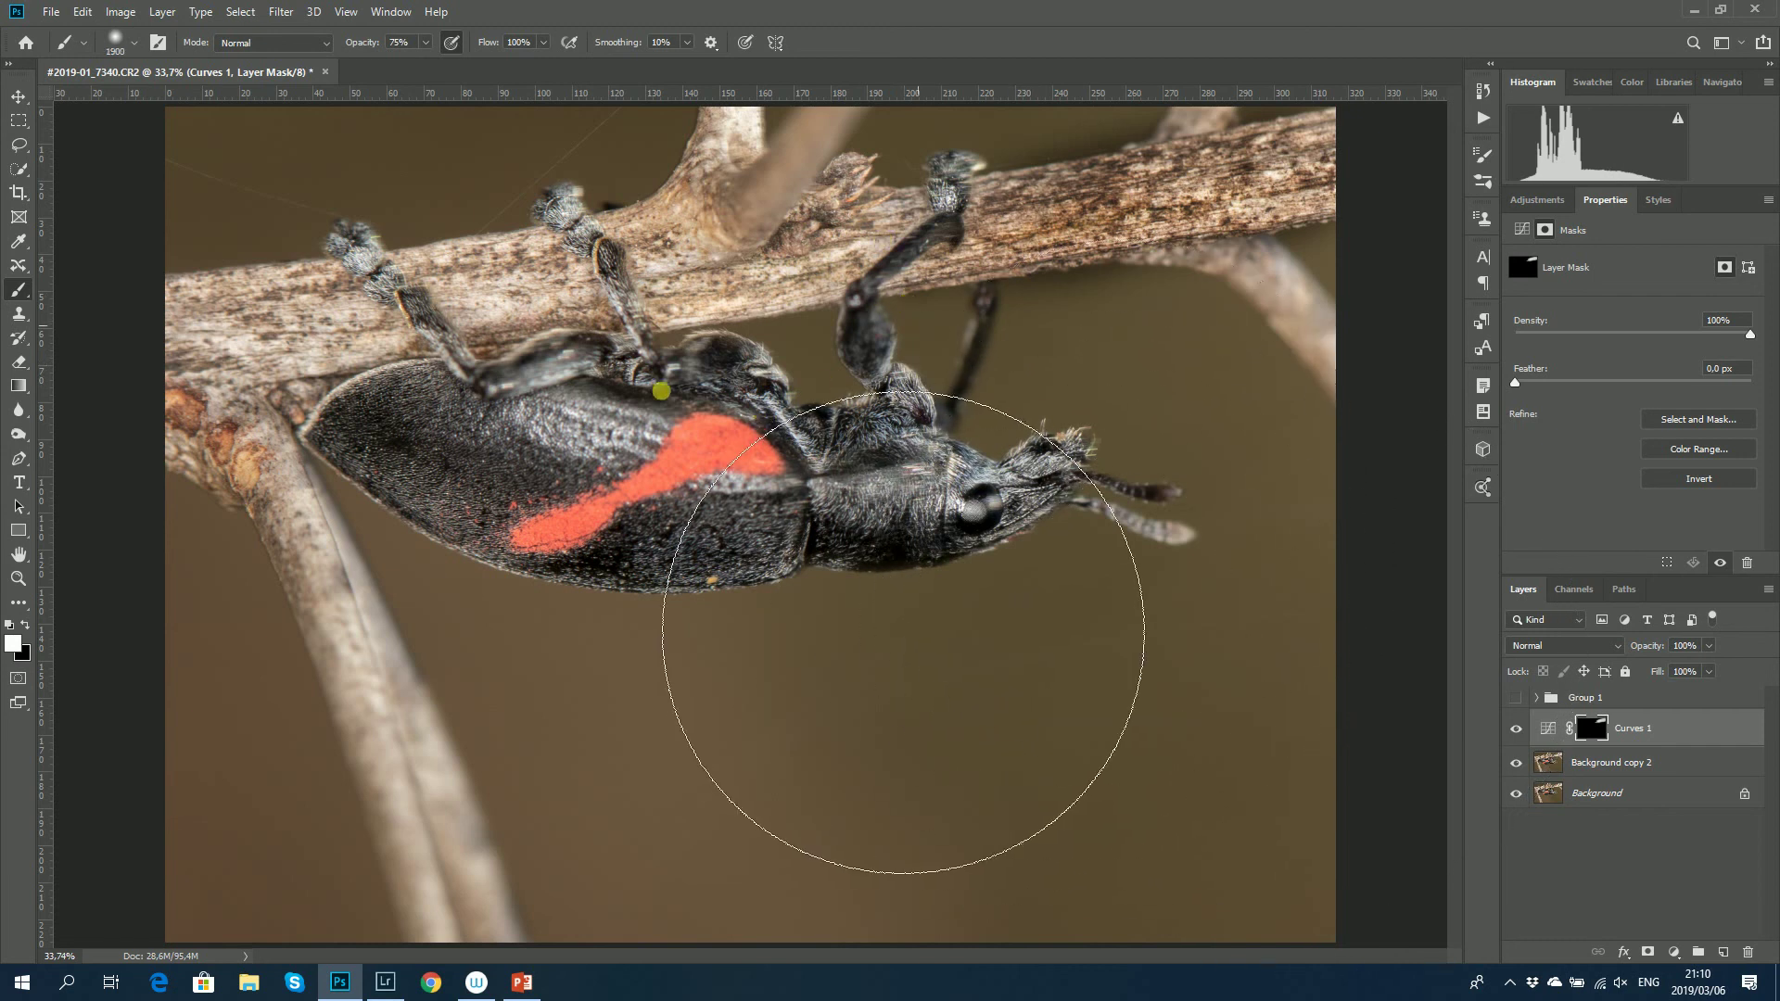
key("ctrl+alt")
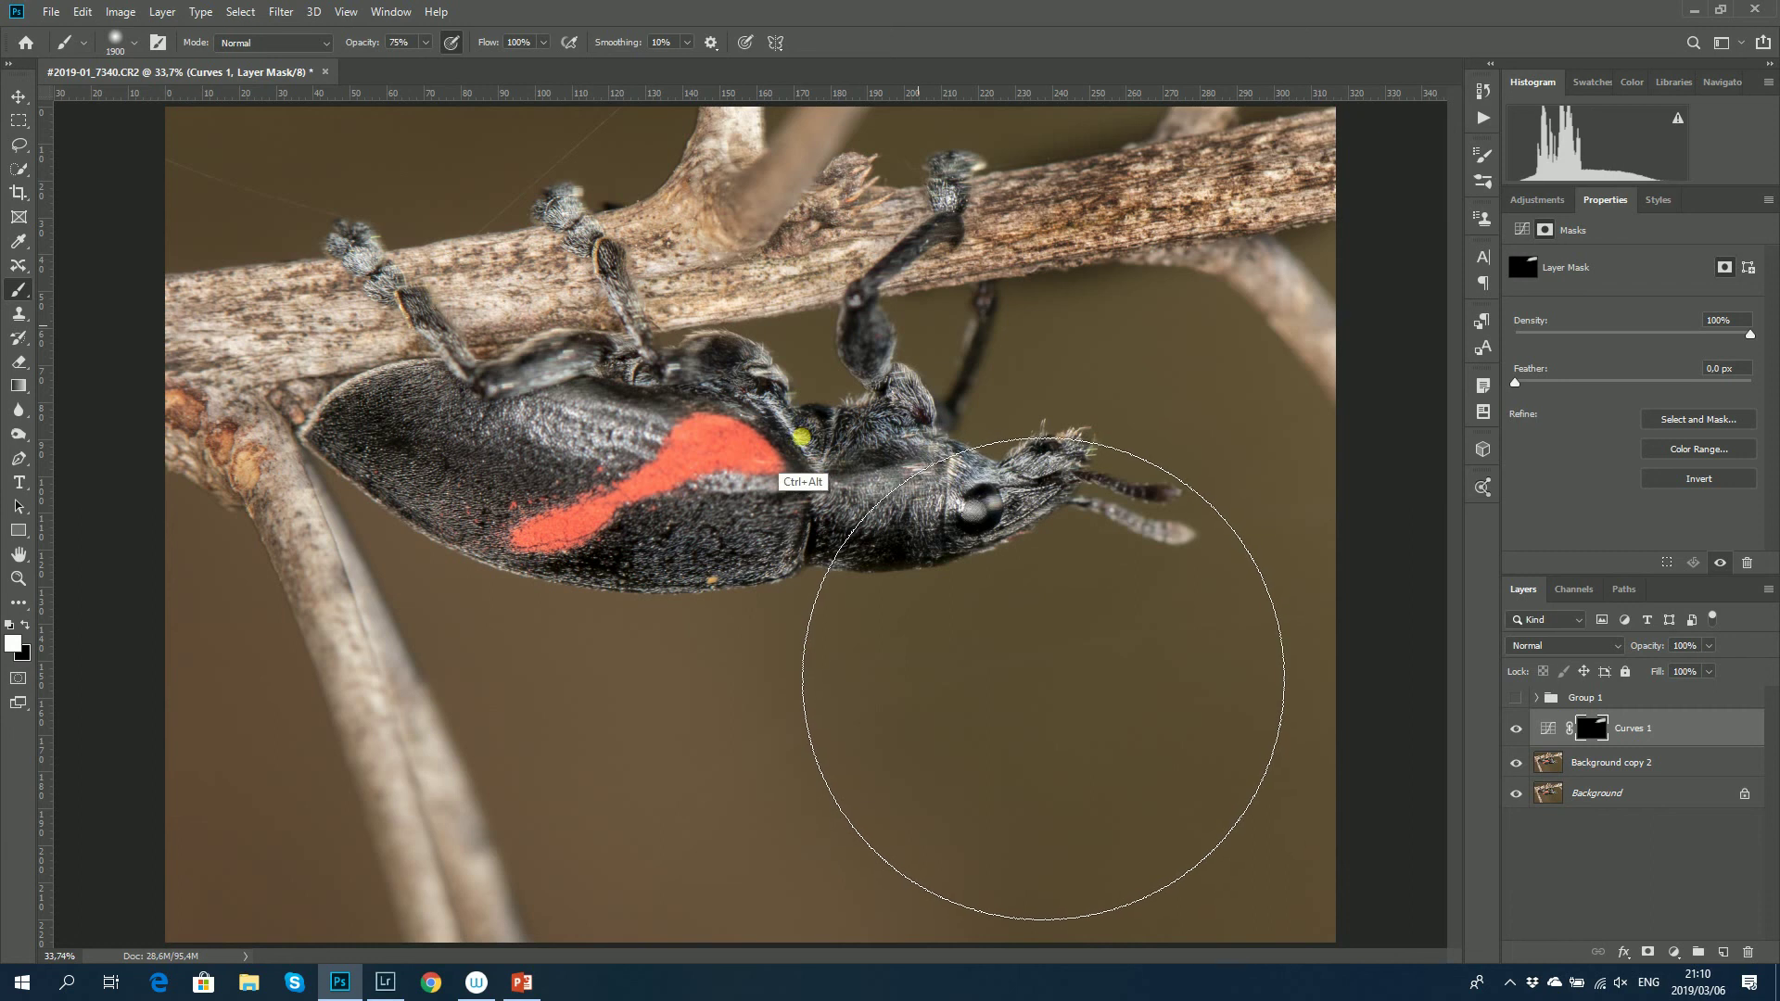
left_click_drag(1043, 678, 973, 591)
key("bracketleft")
key("bracketleft")
key("bracketleft")
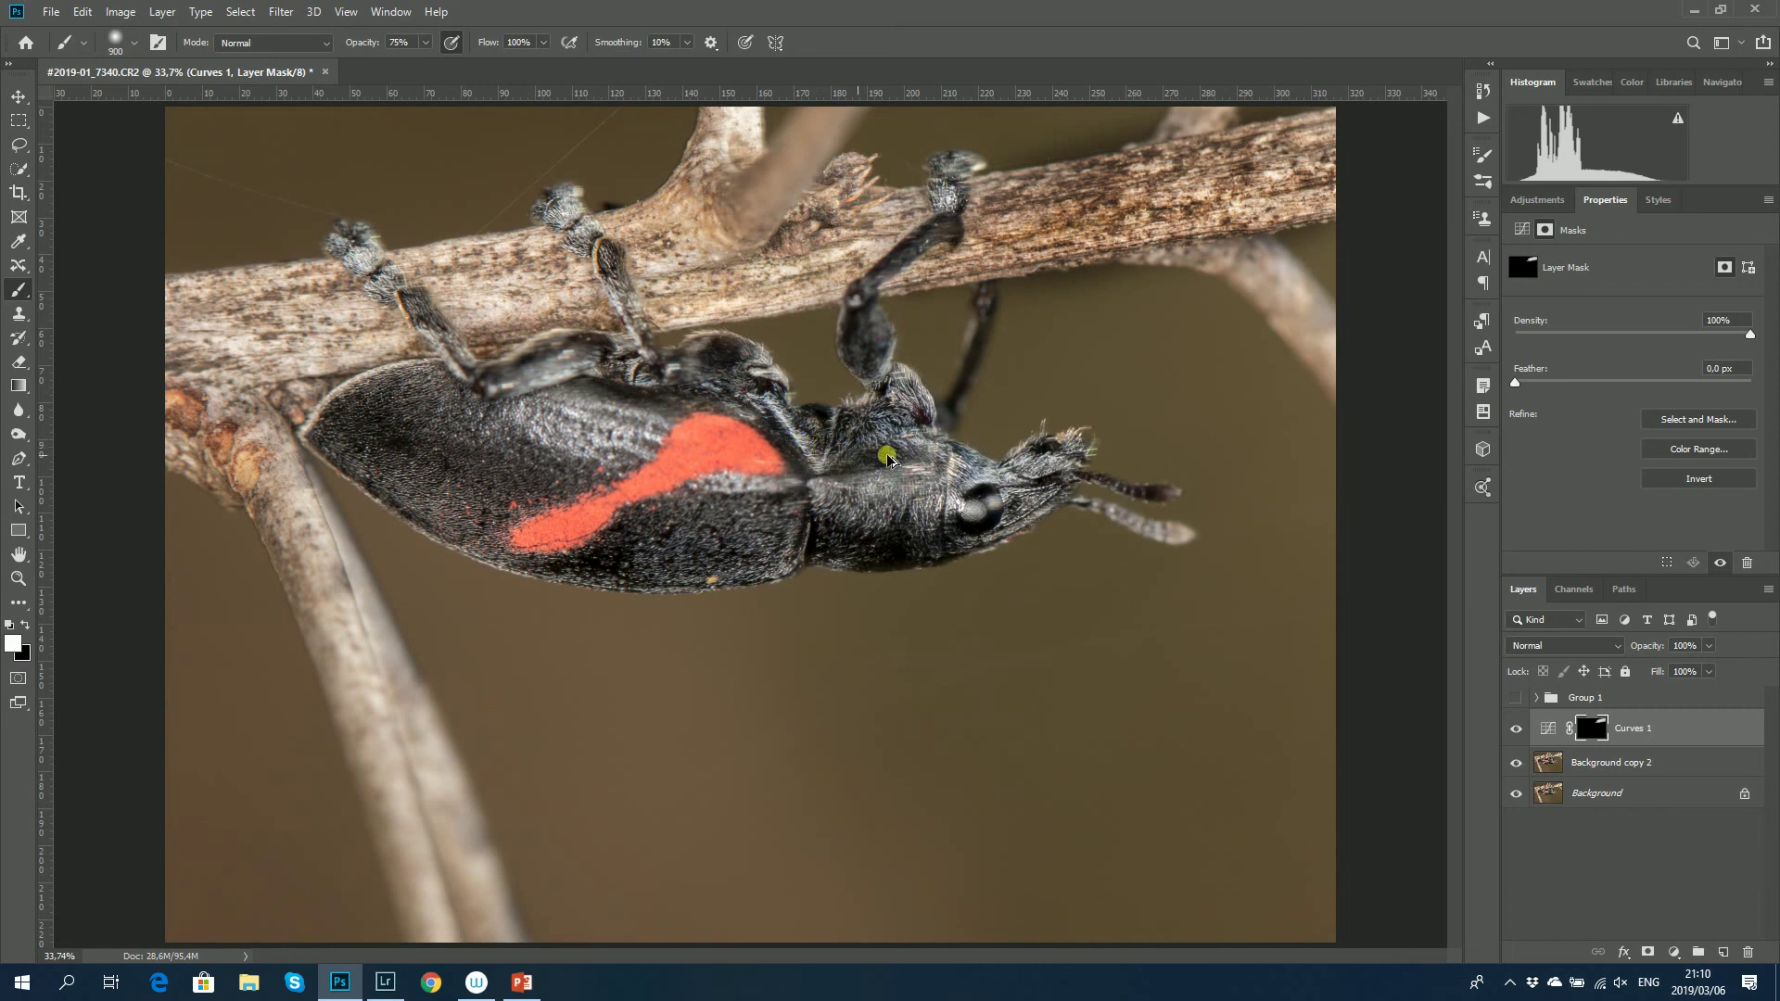
- Select the Curves 1 adjustment and resize the brush interactively on the canvas to 765 px
right_click(1566, 843)
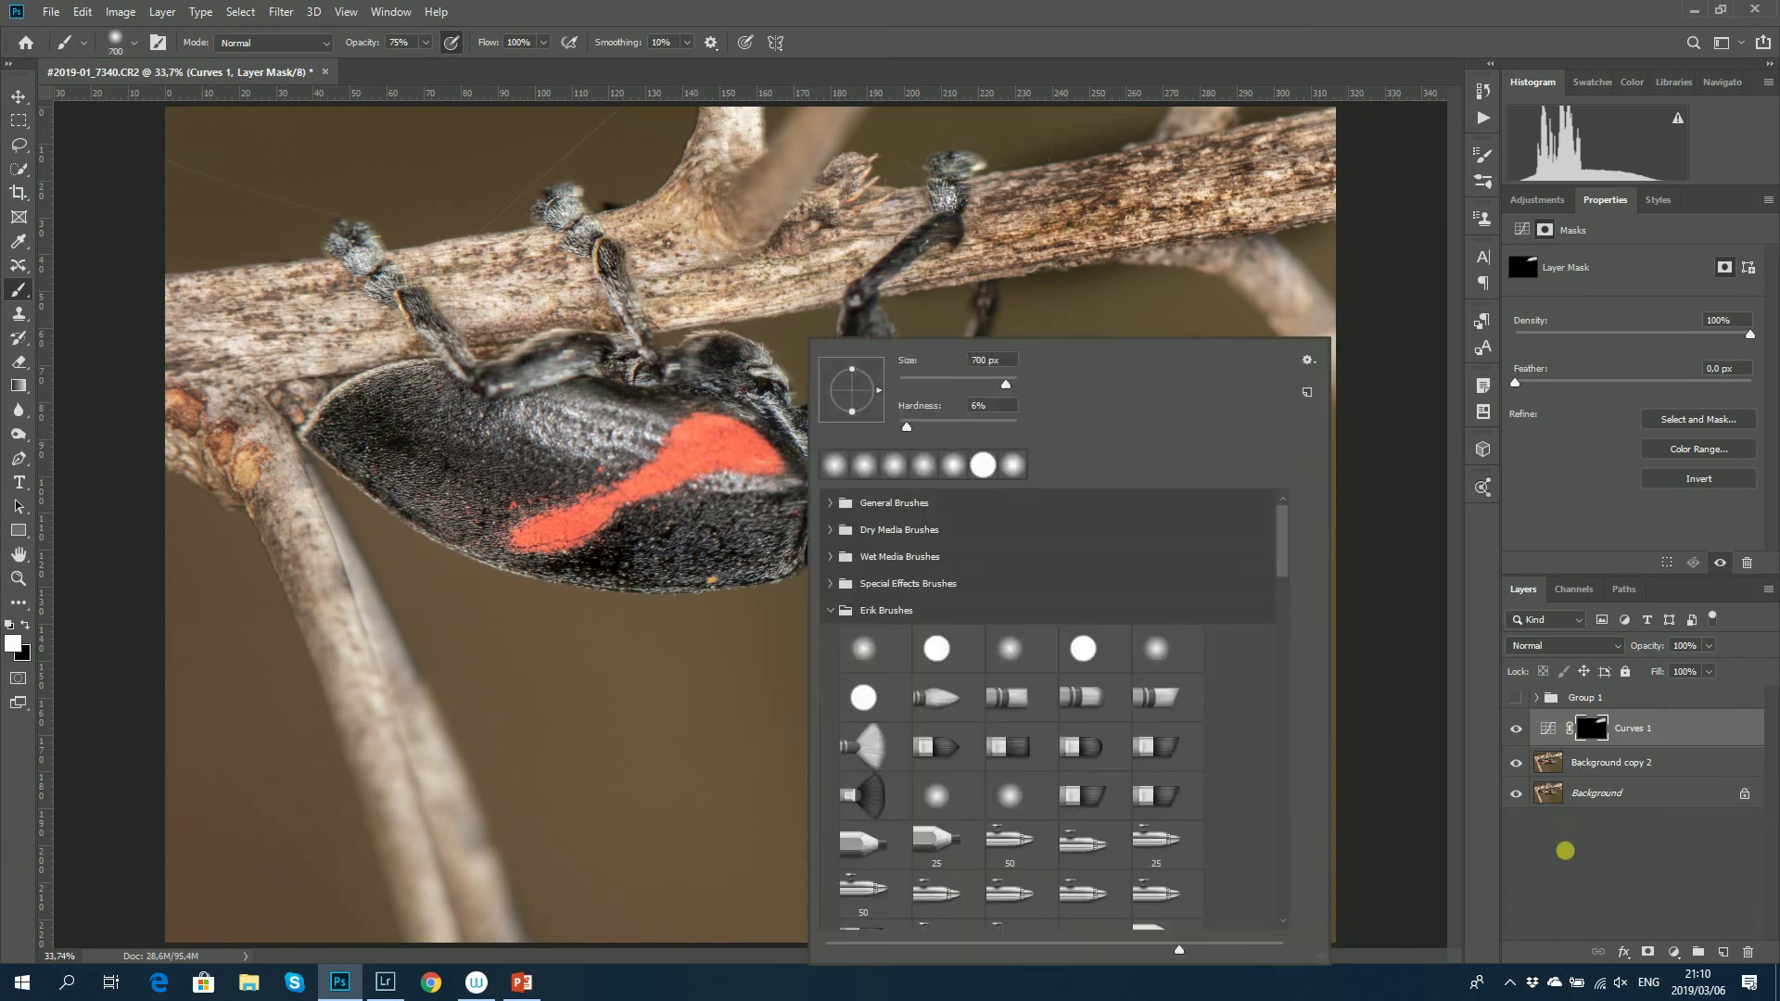
left_click(1562, 728)
mouse_move(694, 382)
left_mouse_down()
mouse_move(814, 414)
mouse_move(828, 399)
mouse_move(771, 385)
mouse_move(1003, 410)
mouse_move(721, 387)
left_mouse_up()
mouse_move(673, 187)
left_mouse_down()
mouse_move(752, 669)
mouse_move(696, 452)
mouse_move(714, 198)
left_mouse_up()
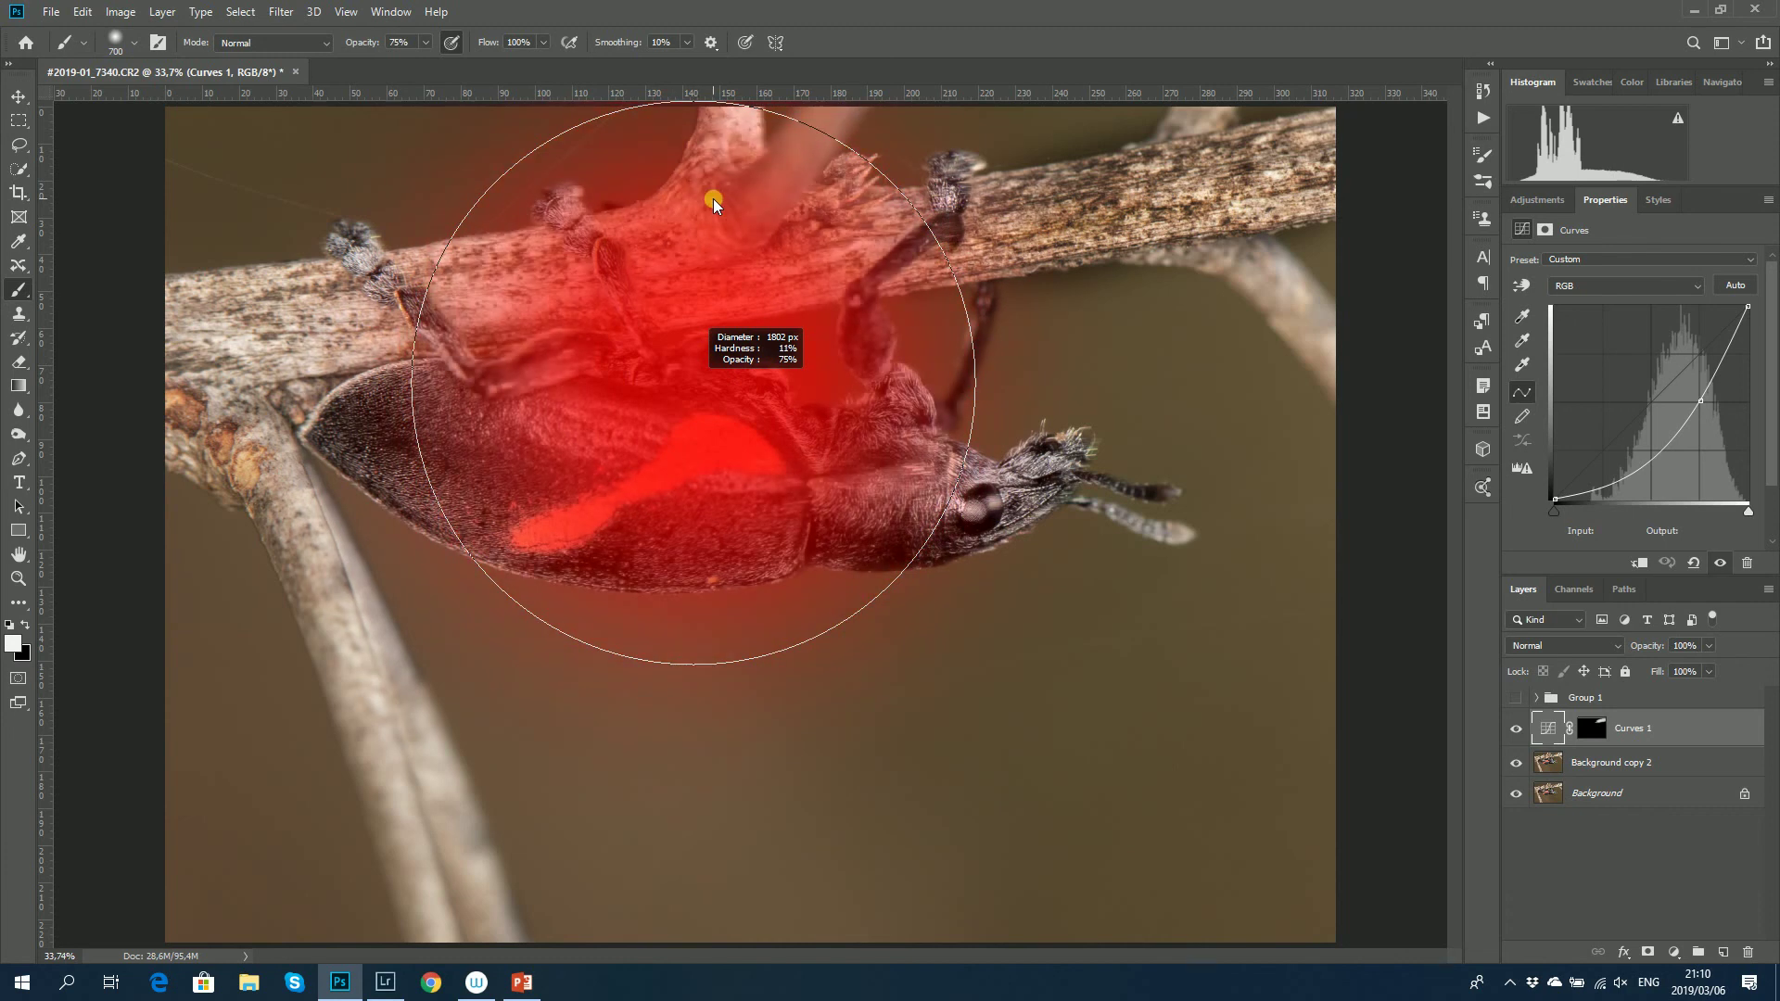
mouse_move(714, 189)
left_mouse_down()
mouse_move(710, 162)
mouse_move(922, 200)
mouse_move(627, 161)
mouse_move(642, 286)
mouse_move(628, 174)
mouse_move(598, 125)
left_mouse_up()
mouse_move(735, 337)
left_mouse_down()
mouse_move(647, 297)
mouse_move(627, 239)
left_mouse_up()
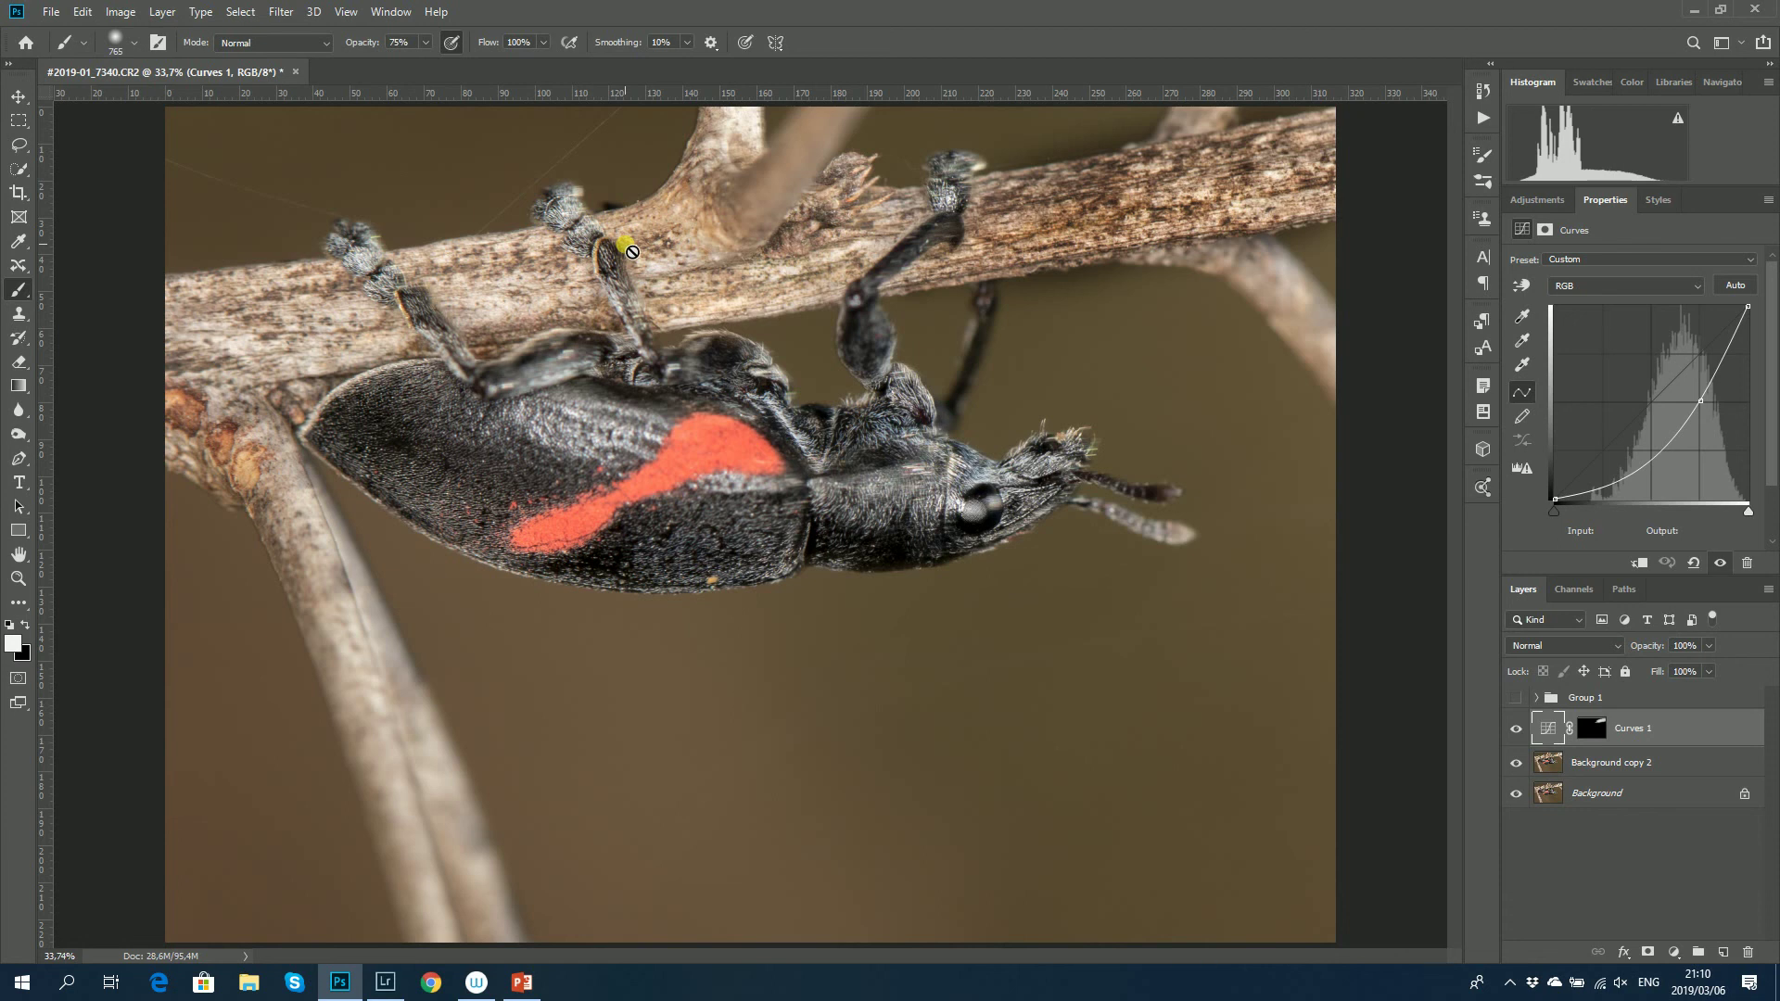
- Raise the brush opacity to 100% without pen pressure and paint the Curves 1 mask white over the upper branch's middle and left end
left_click(424, 44)
left_click_drag(424, 63, 449, 37)
left_click(340, 984)
left_click(340, 985)
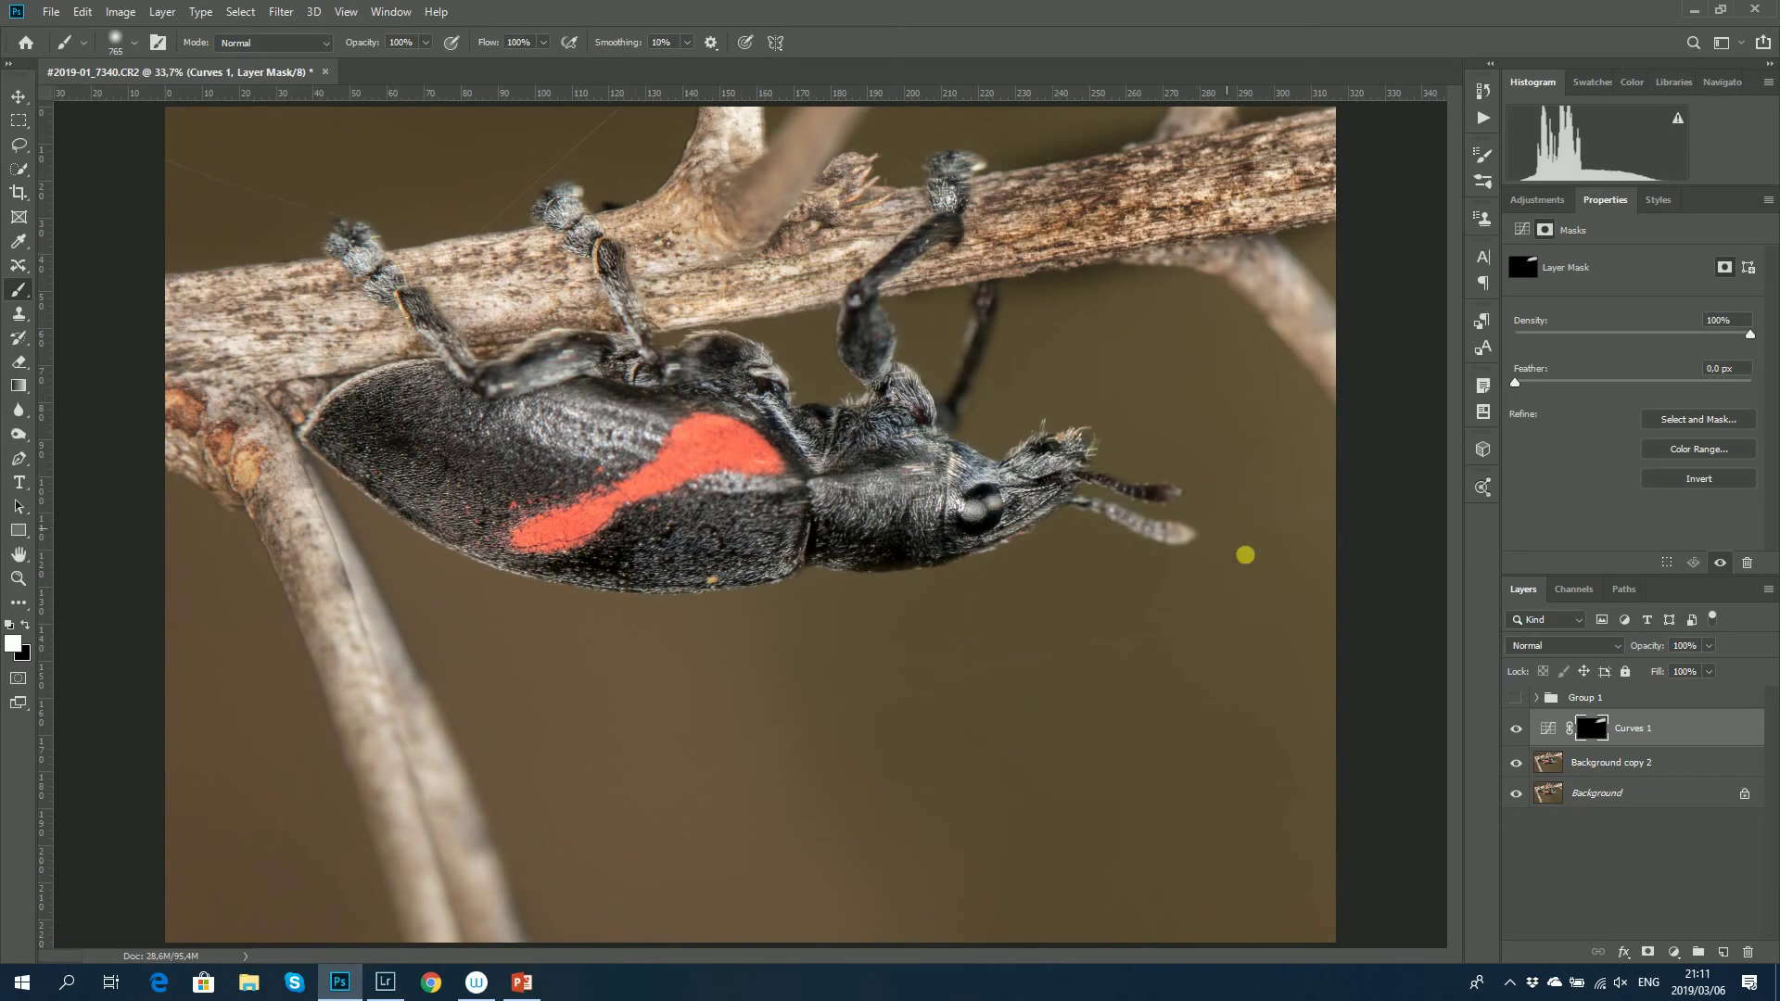
mouse_move(509, 312)
left_mouse_down()
mouse_move(676, 266)
mouse_move(1037, 217)
left_mouse_up()
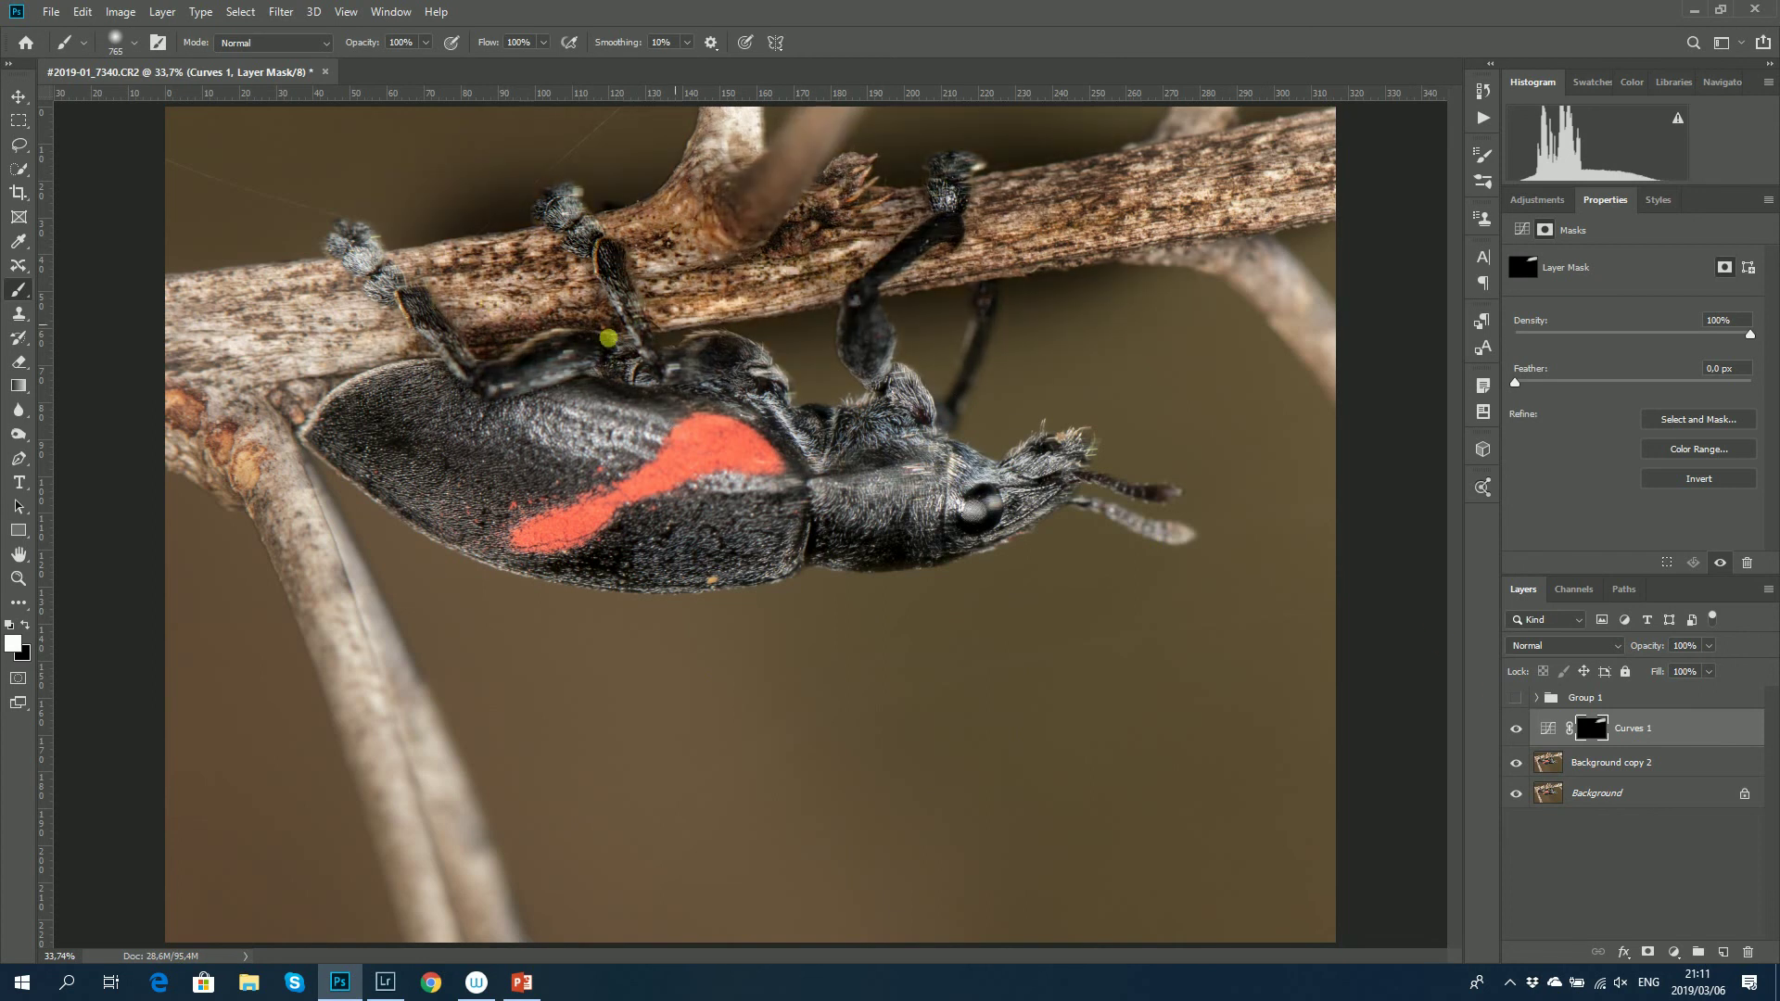
mouse_move(446, 318)
left_mouse_down()
mouse_move(286, 335)
mouse_move(226, 421)
left_mouse_up()
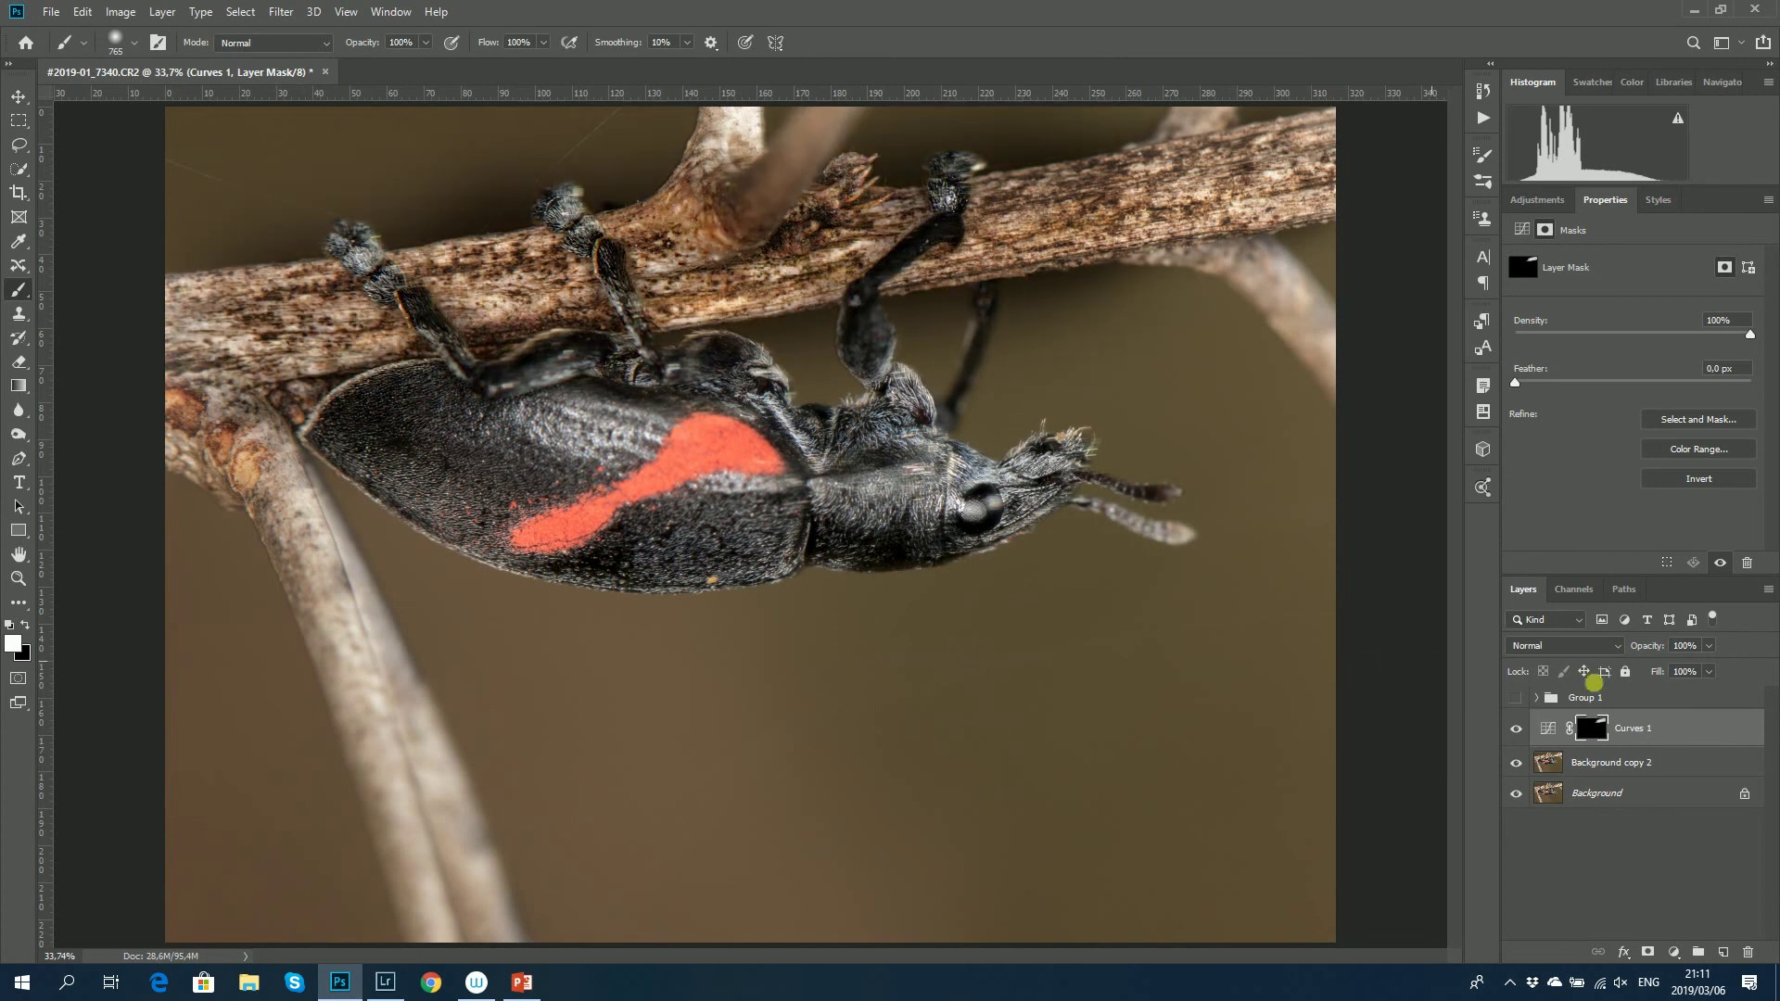
- Lower the Curves 1 layer's opacity to 67% and select the Background copy 2 layer
left_click_drag(1667, 652, 1630, 655)
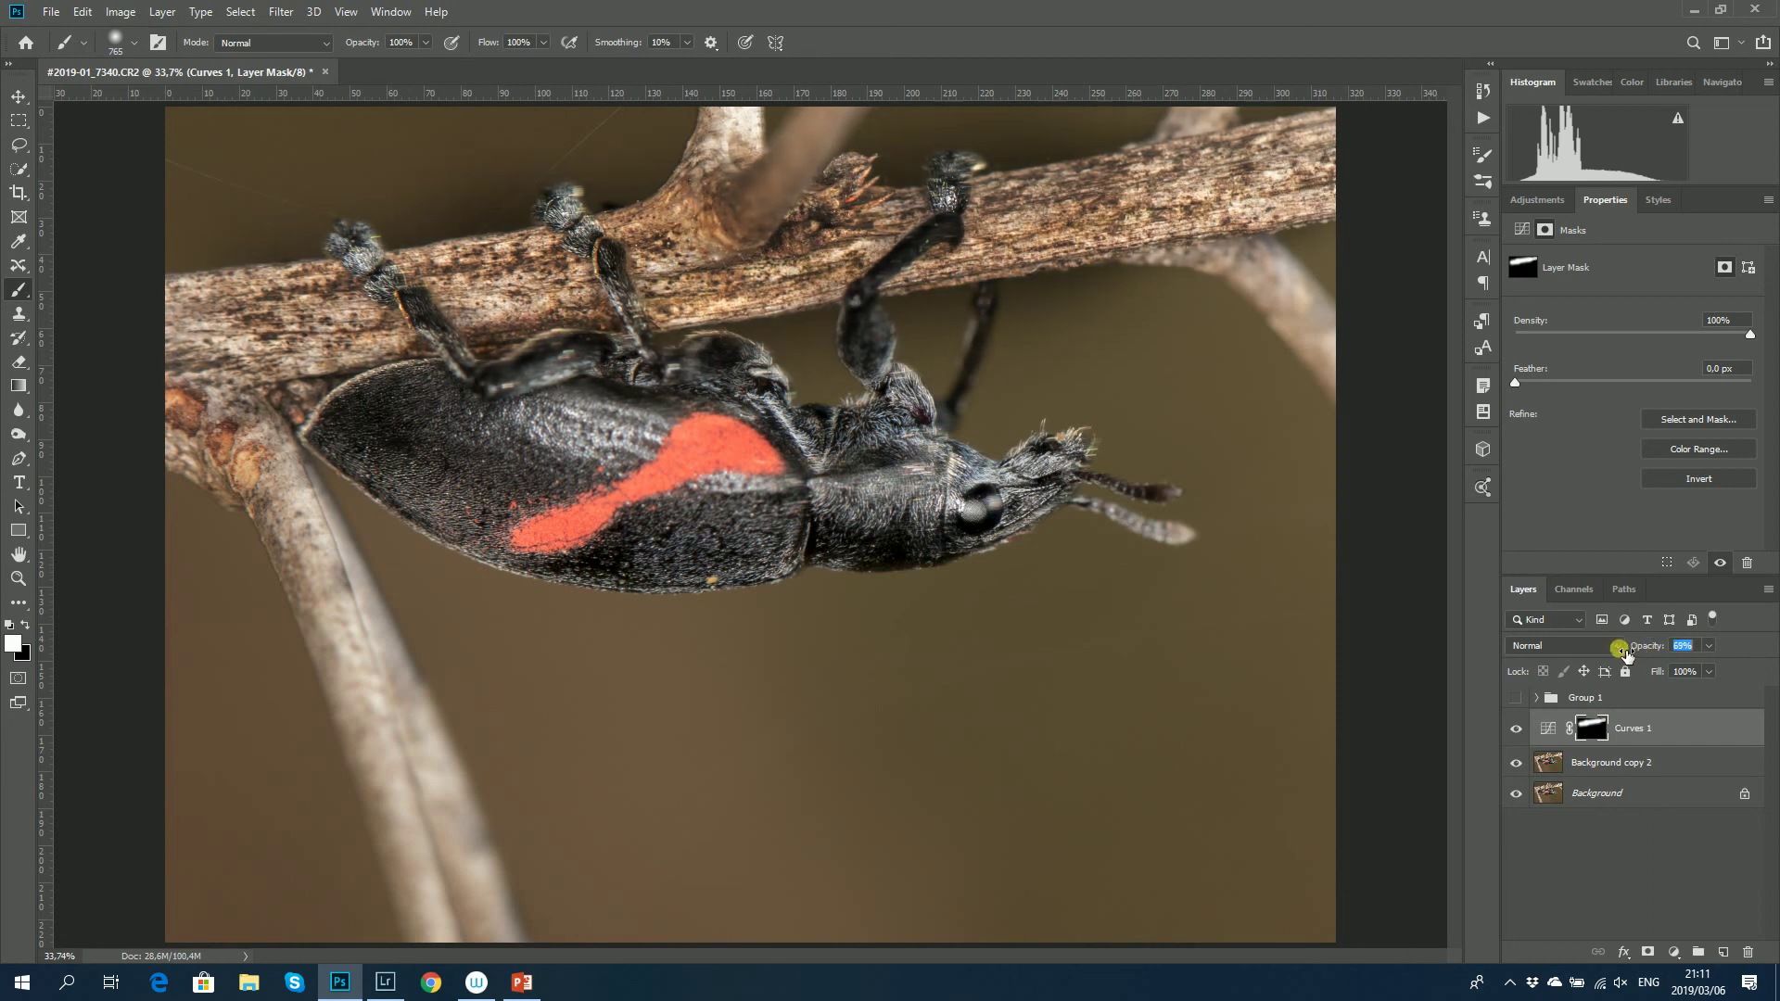
key("Return")
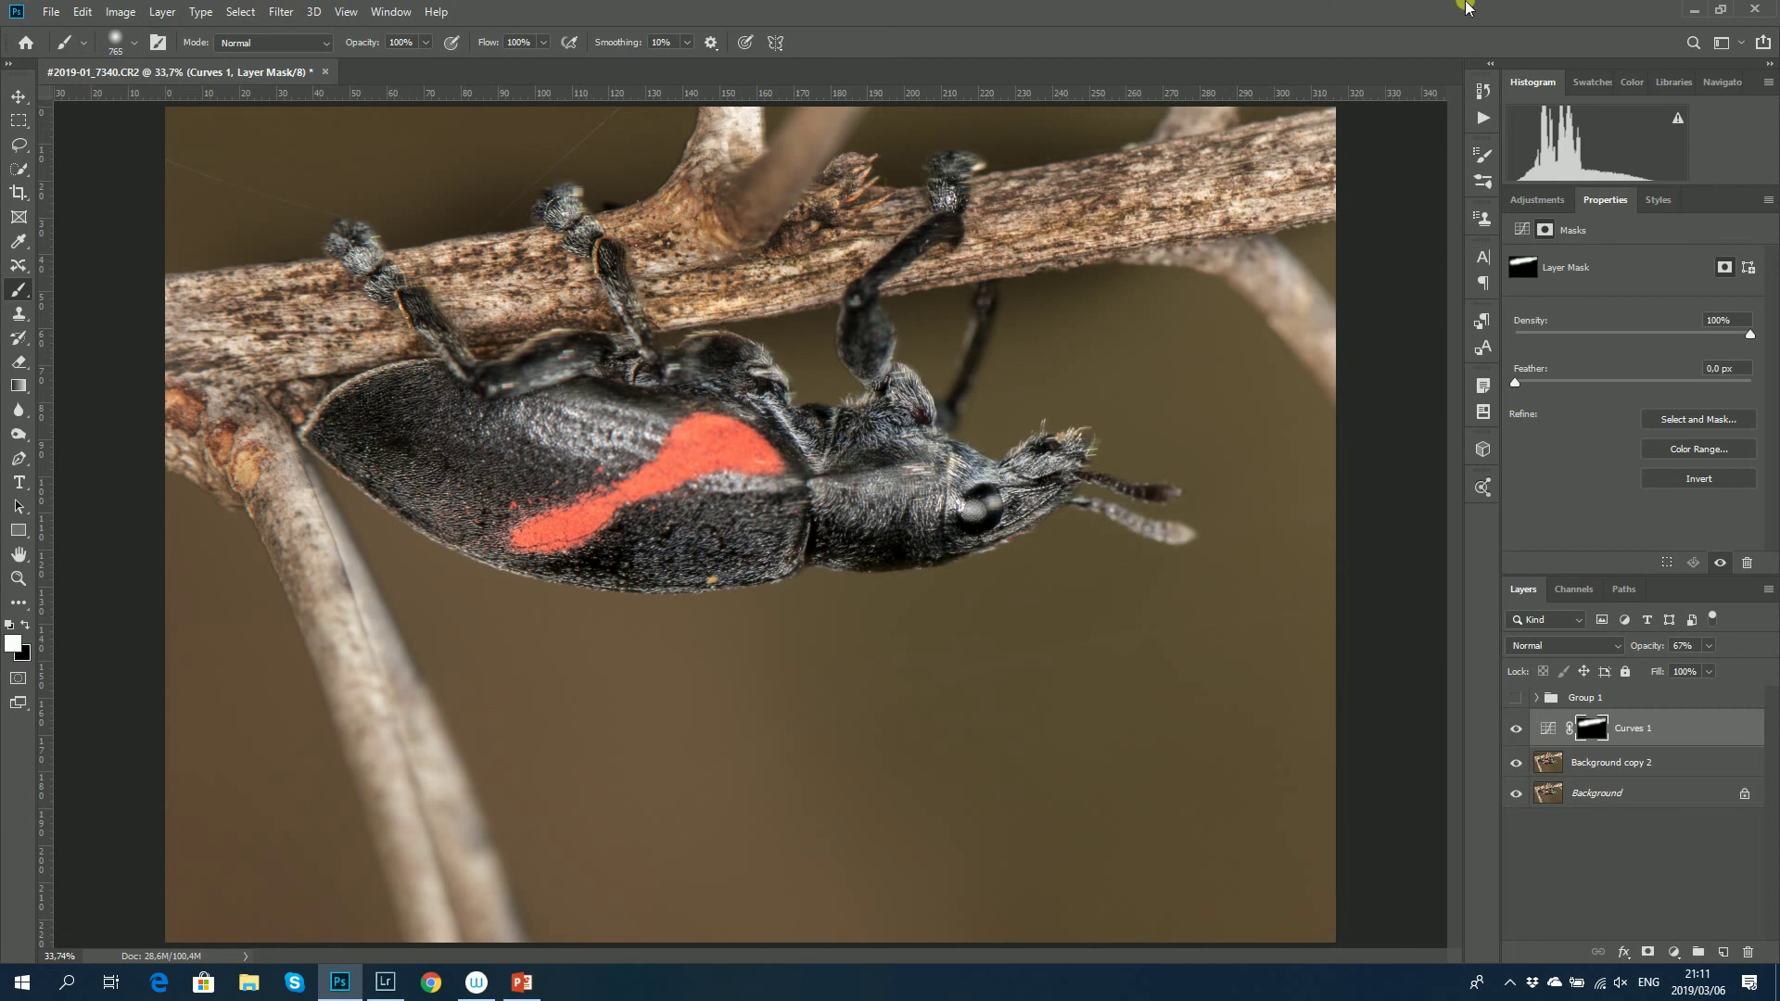
left_click(1651, 770)
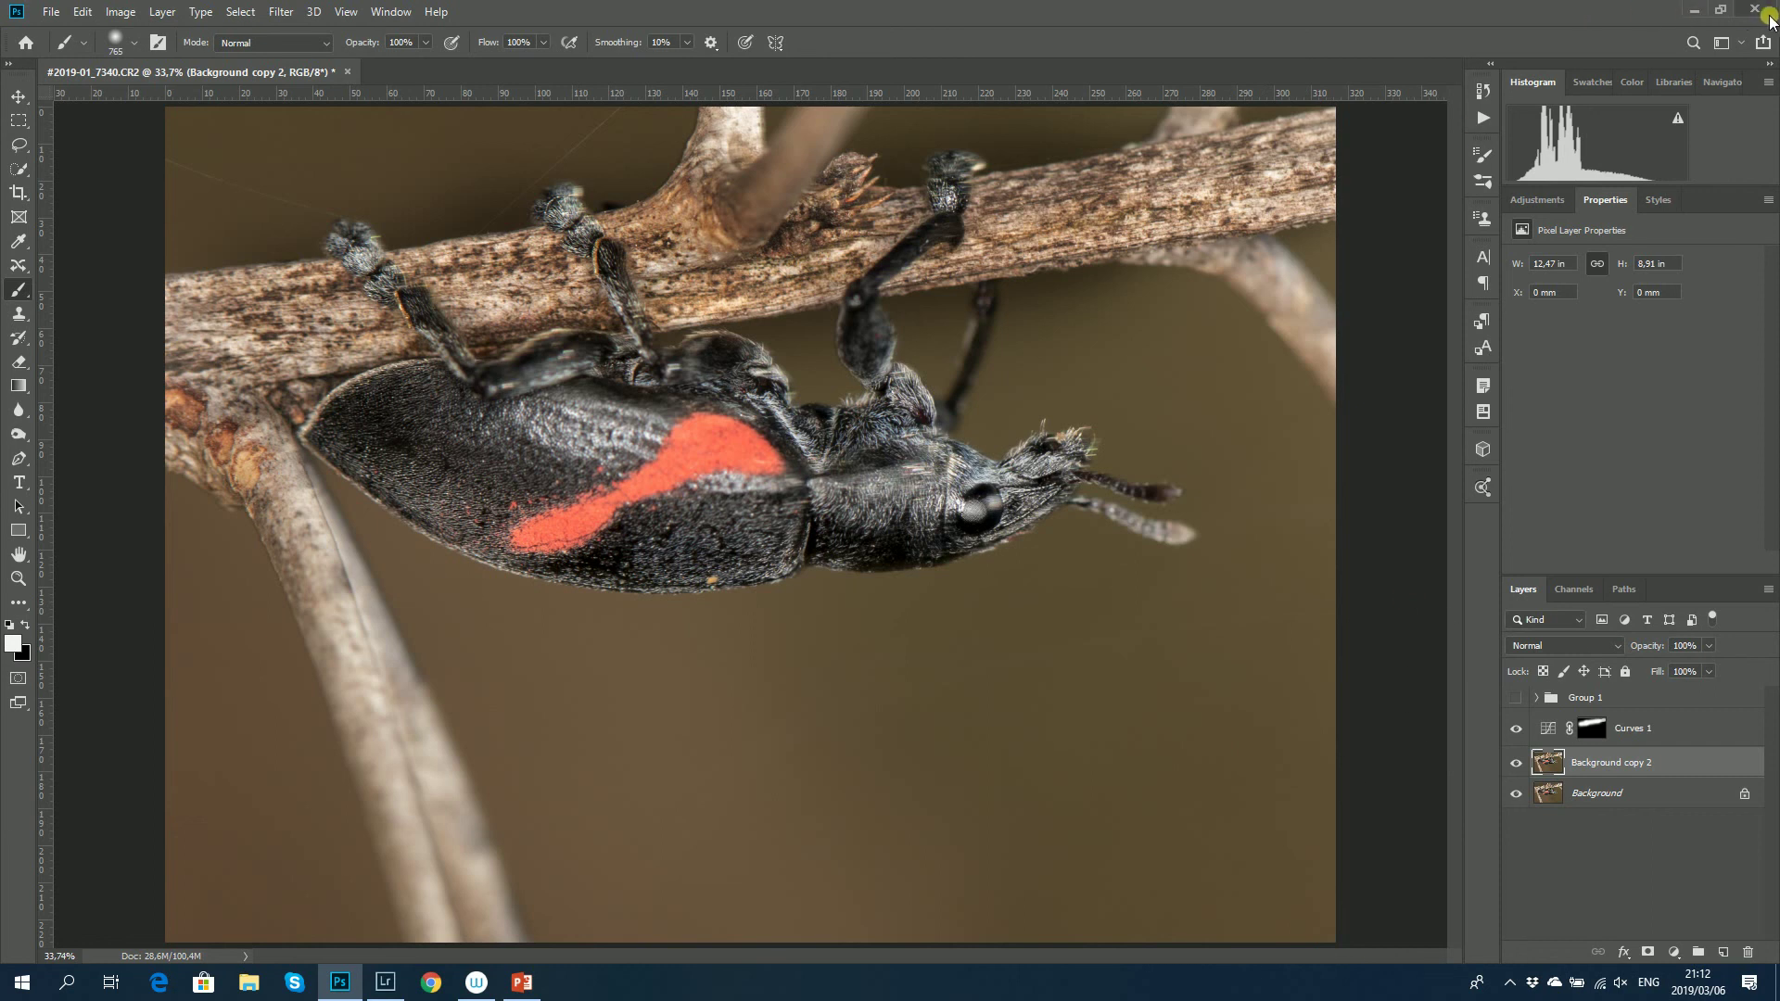
- Minimize the Photoshop and Lightroom Classic windows
left_click(1696, 11)
left_click(1700, 11)
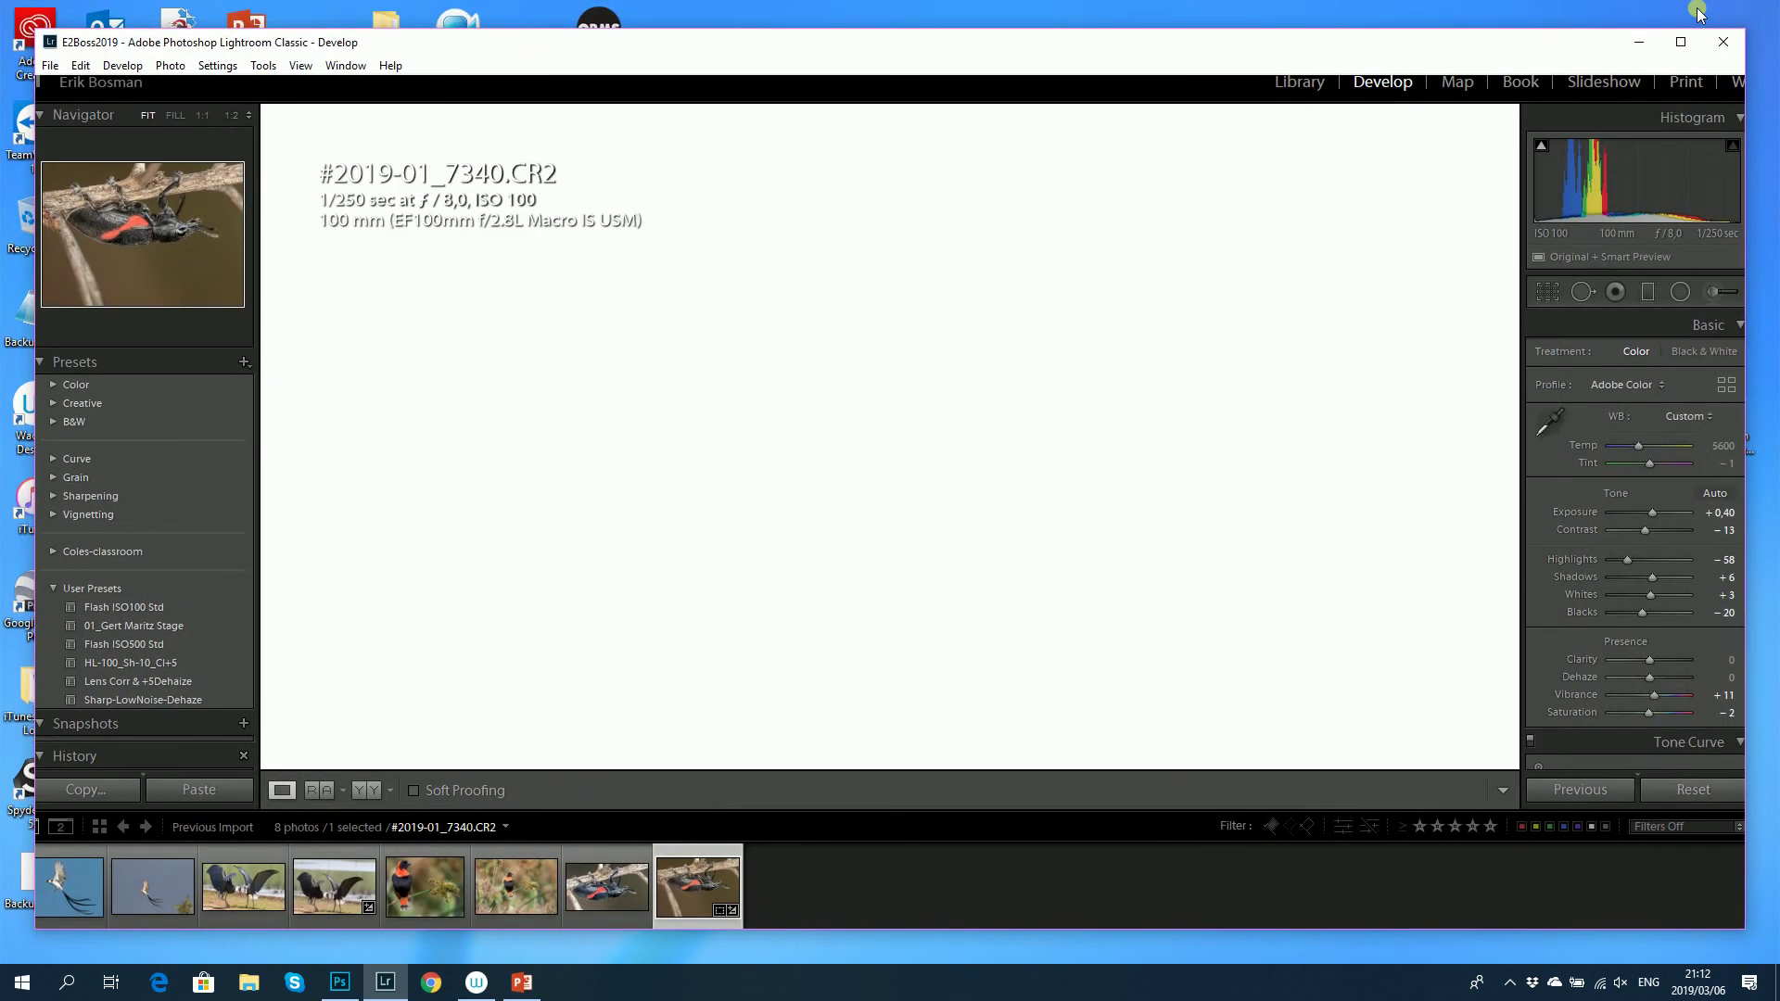